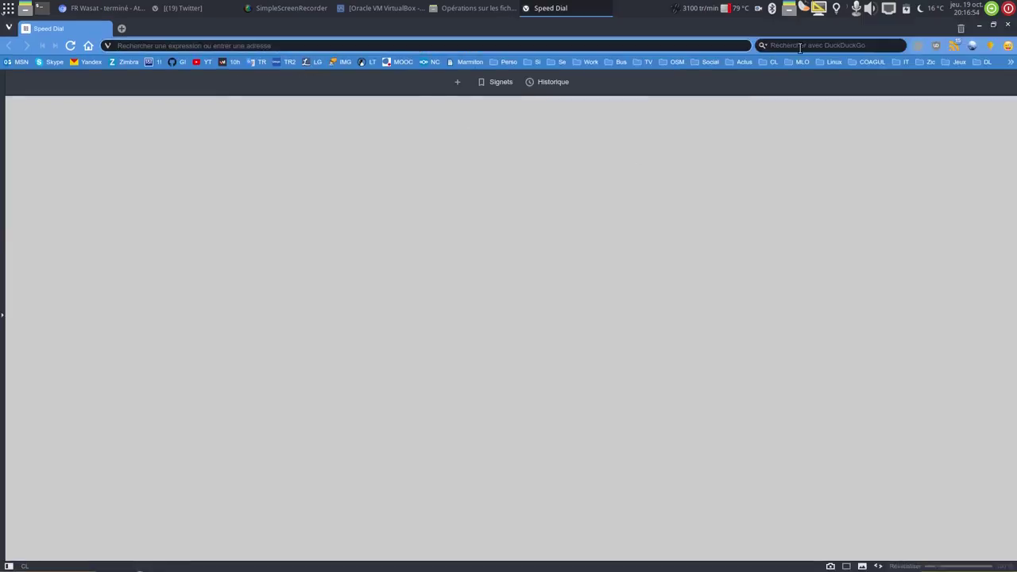
# Search the web for "17.10 ubuntu" and open the Ubuntu 17.10 page on ubuntu.com
pyautogui.click(804, 45)
pyautogui.write('17.')
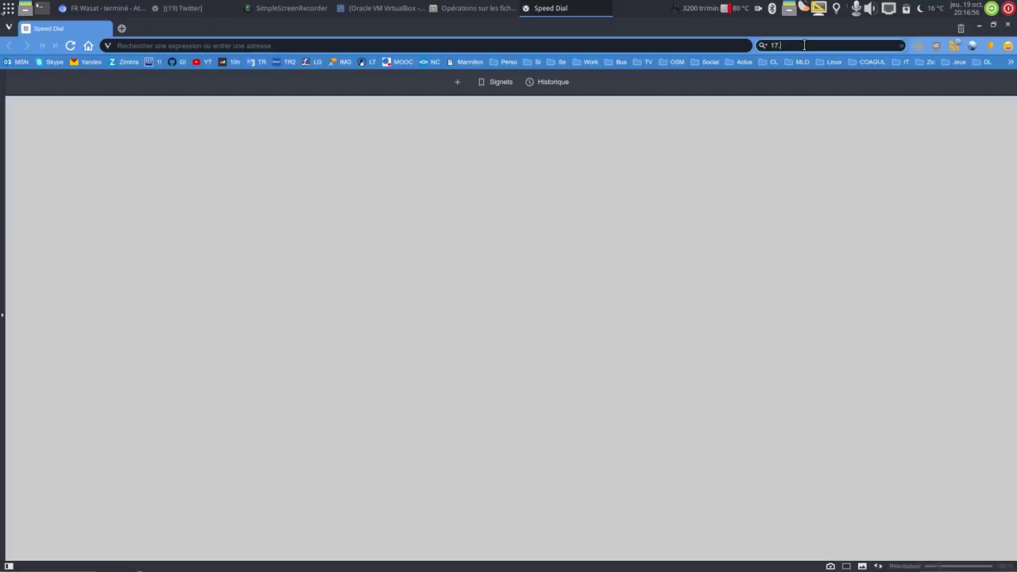
pyautogui.write('10 ubuntu')
pyautogui.press('Return')
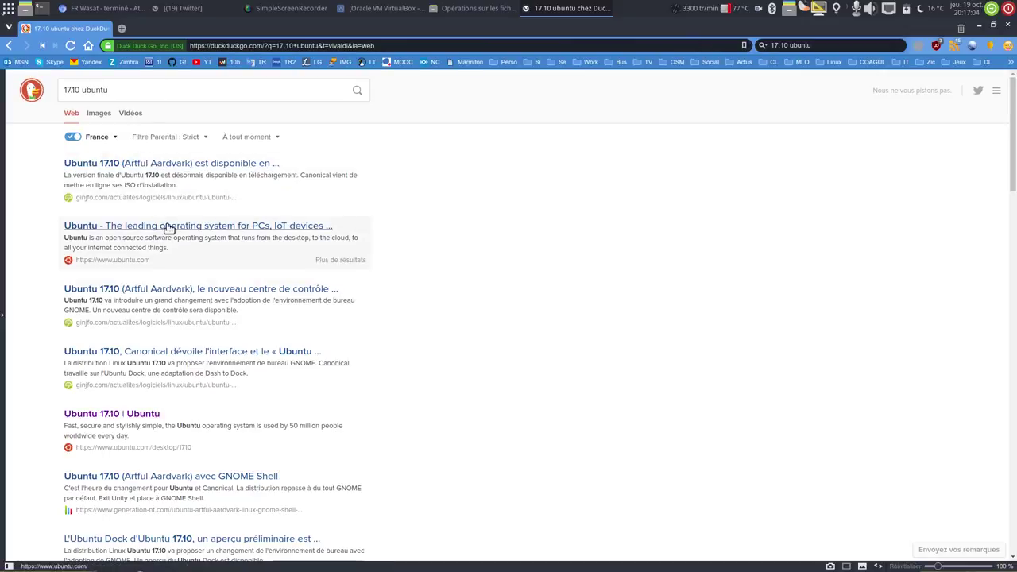
pyautogui.click(114, 414)
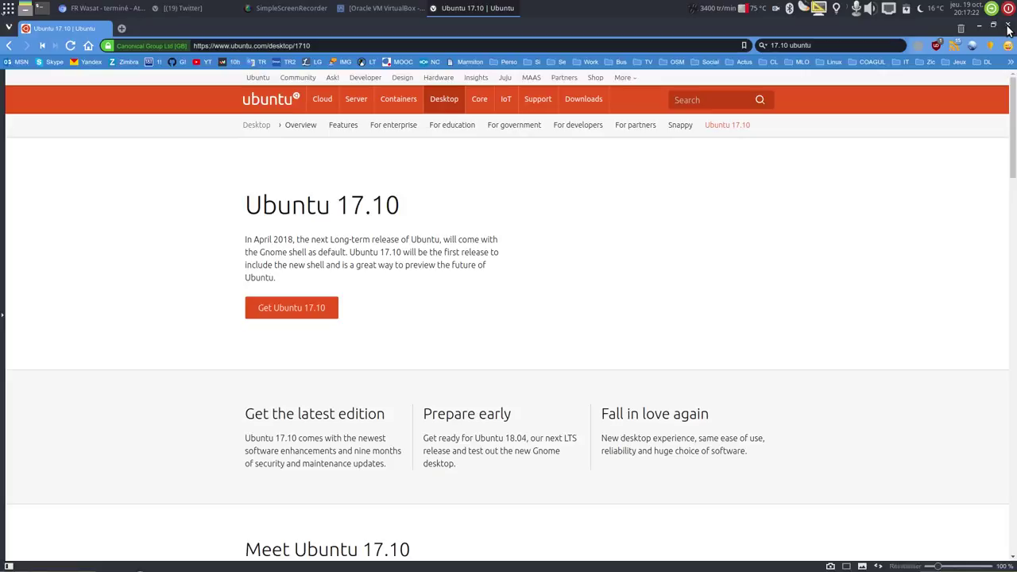
# Close the browser, switch to Oracle VM VirtualBox and start the Video2 virtual machine
pyautogui.click(1007, 29)
pyautogui.click(375, 8)
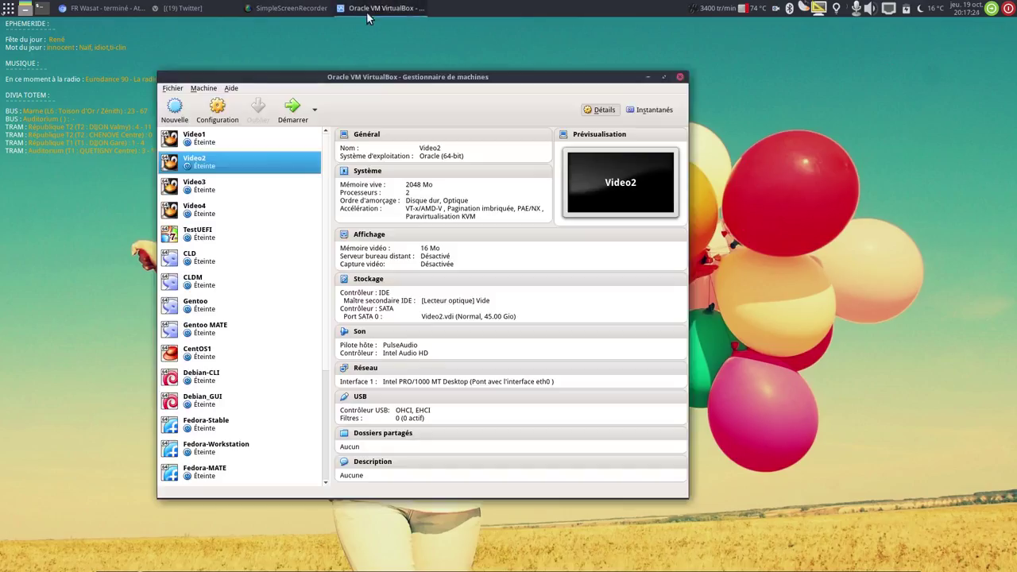
pyautogui.click(292, 115)
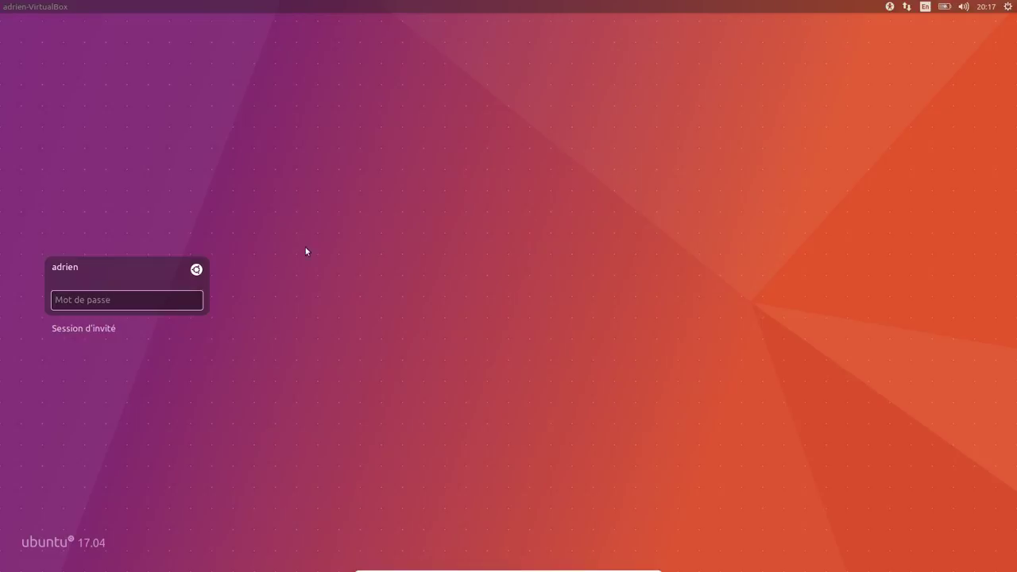
# Log in to the virtual machine with the Ubuntu (par défaut) desktop environment, entering the account password
pyautogui.write('a')
pyautogui.click(196, 270)
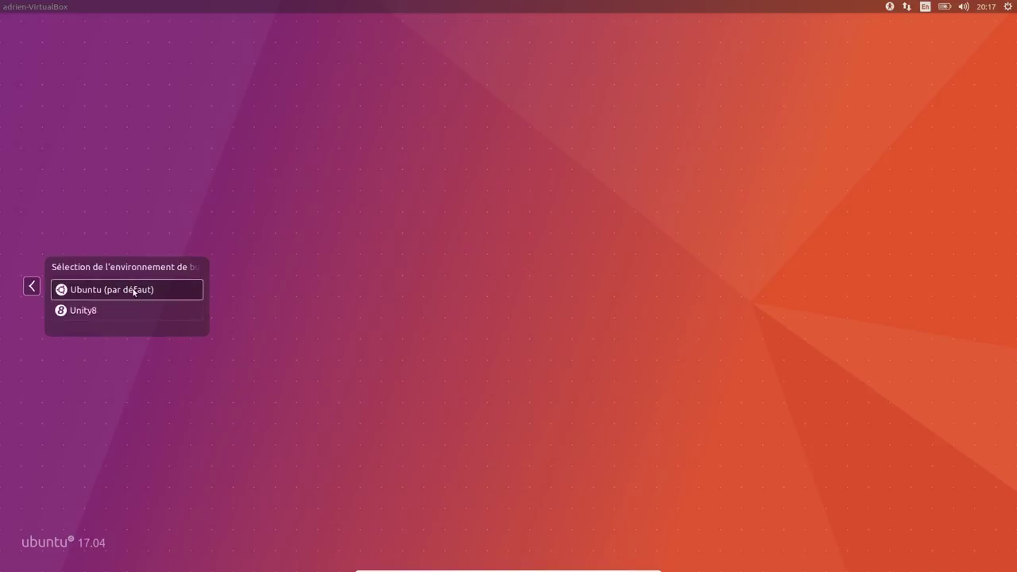
pyautogui.click(122, 292)
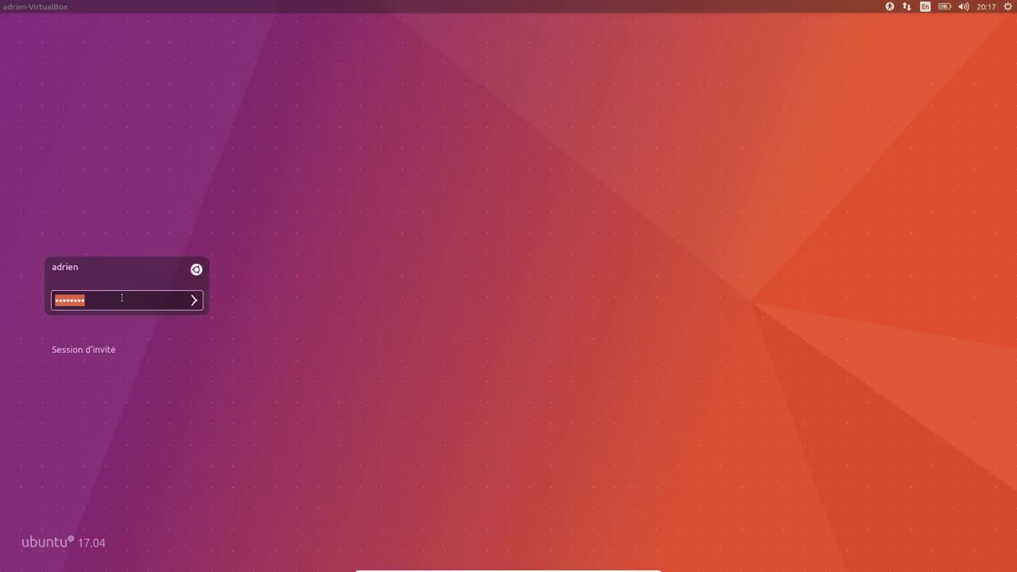
pyautogui.press('Return')
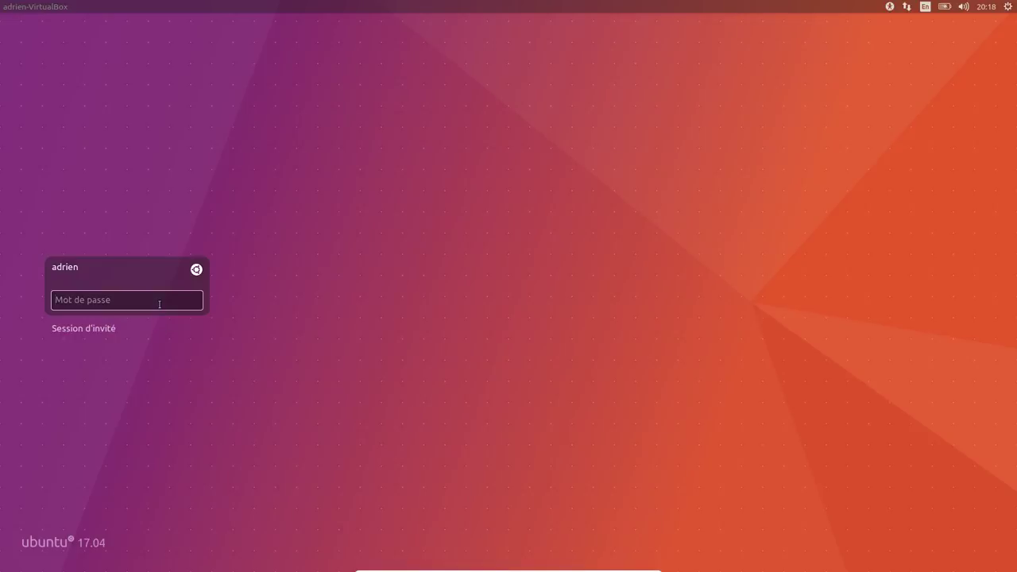
pyautogui.write('****')
pyautogui.press('Return')
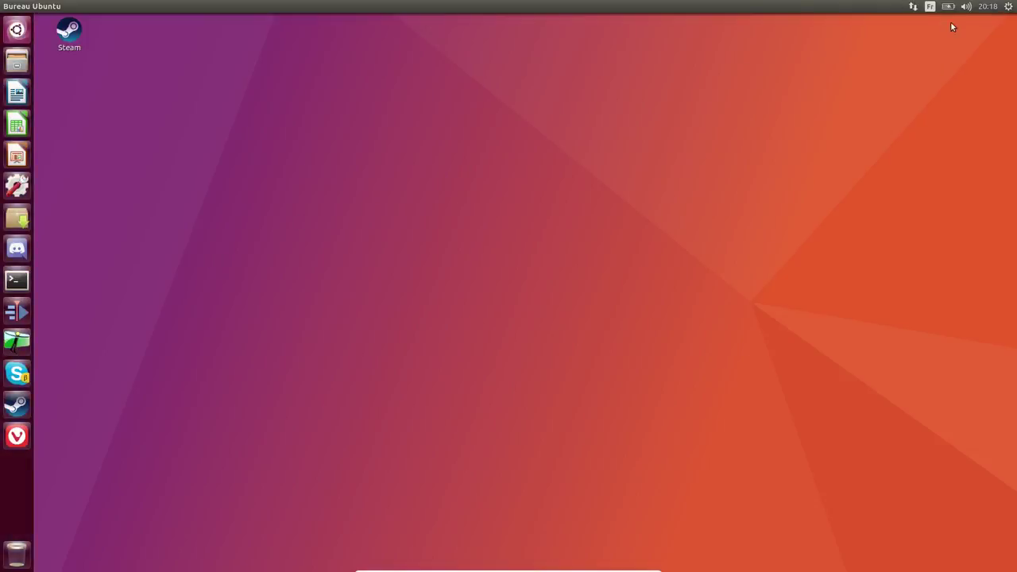
# View the system summary in the Détails section of the system settings and close the window
pyautogui.click(1008, 6)
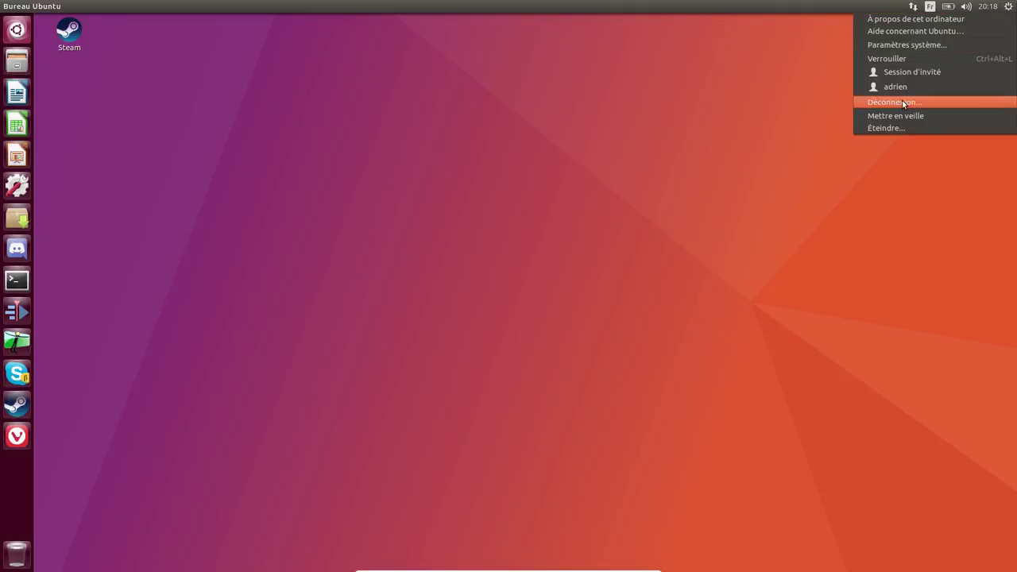
pyautogui.click(916, 44)
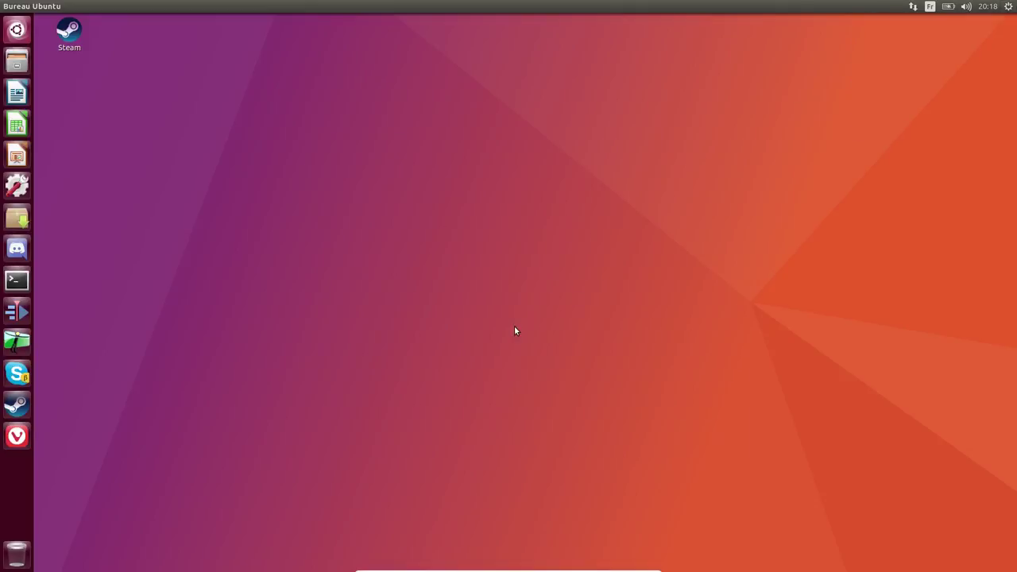
pyautogui.click(521, 427)
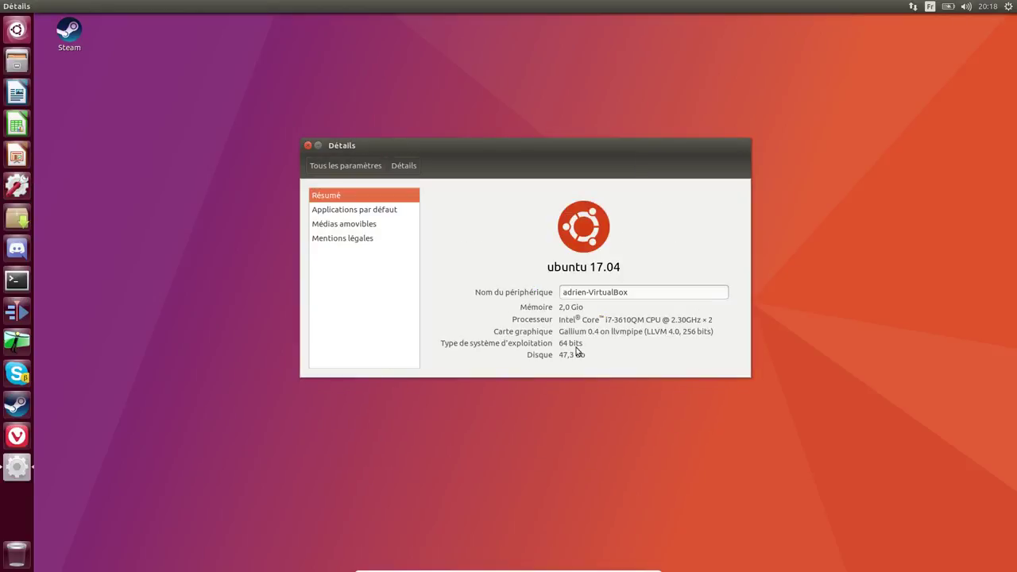
pyautogui.click(308, 145)
# Open a terminal and enlarge its text by three zoom levels
pyautogui.hotkey('ctrl', 'alt', 't')
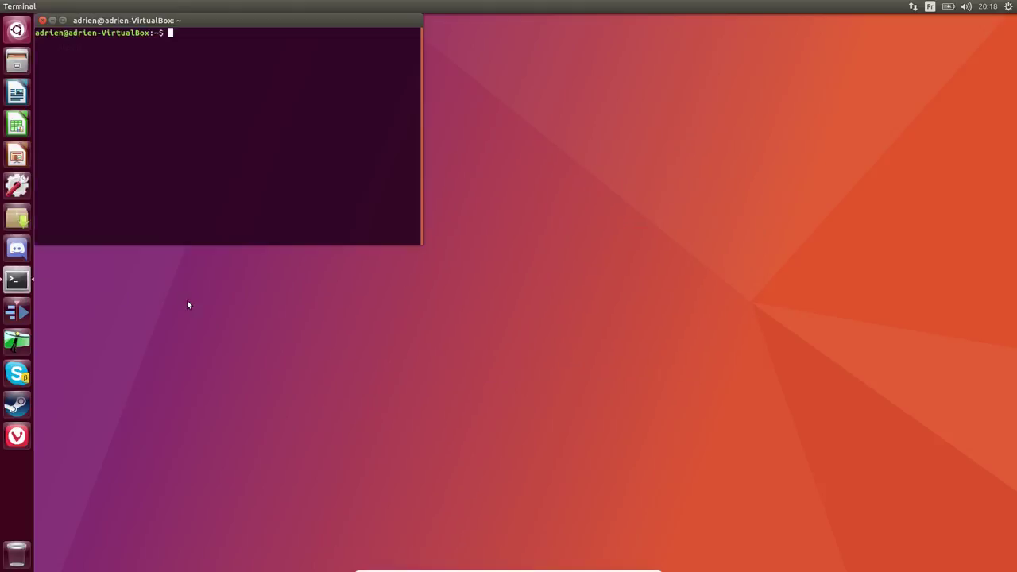
pyautogui.hotkey('ctrl', '+')
pyautogui.hotkey('ctrl', '+')
pyautogui.hotkey('ctrl', '+')
# Try to switch to the root user with su, submitting its password prompt
pyautogui.write('su')
pyautogui.press('Return')
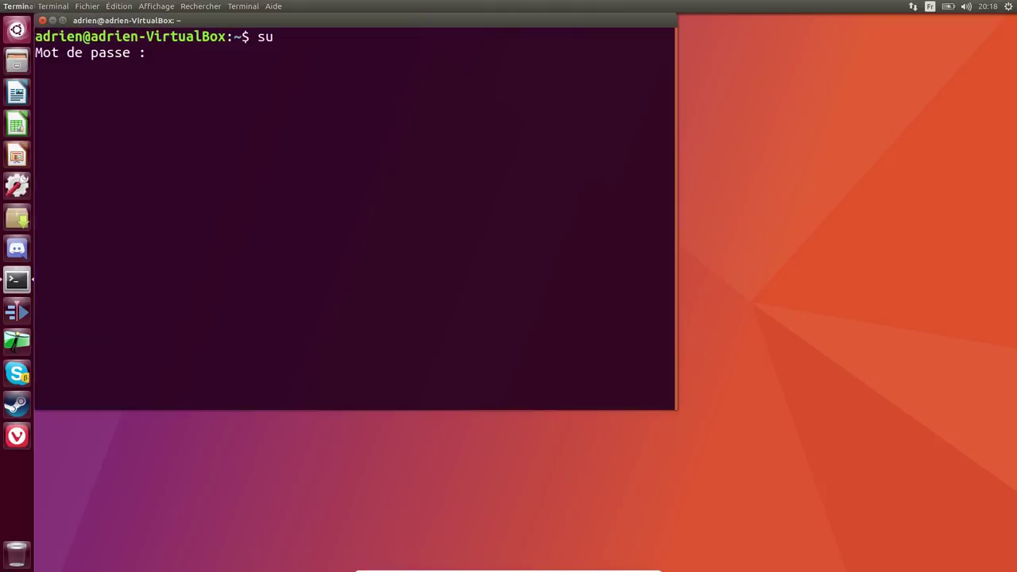
pyautogui.press('Return')
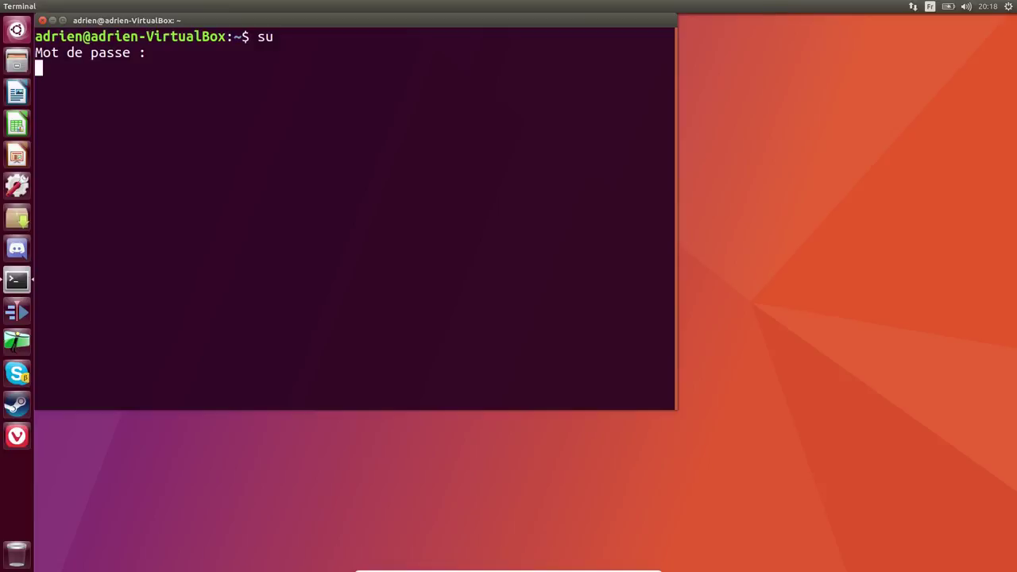
# Open a root shell with sudo -i, entering the account password
pyautogui.write('sudo -i')
pyautogui.press('Return')
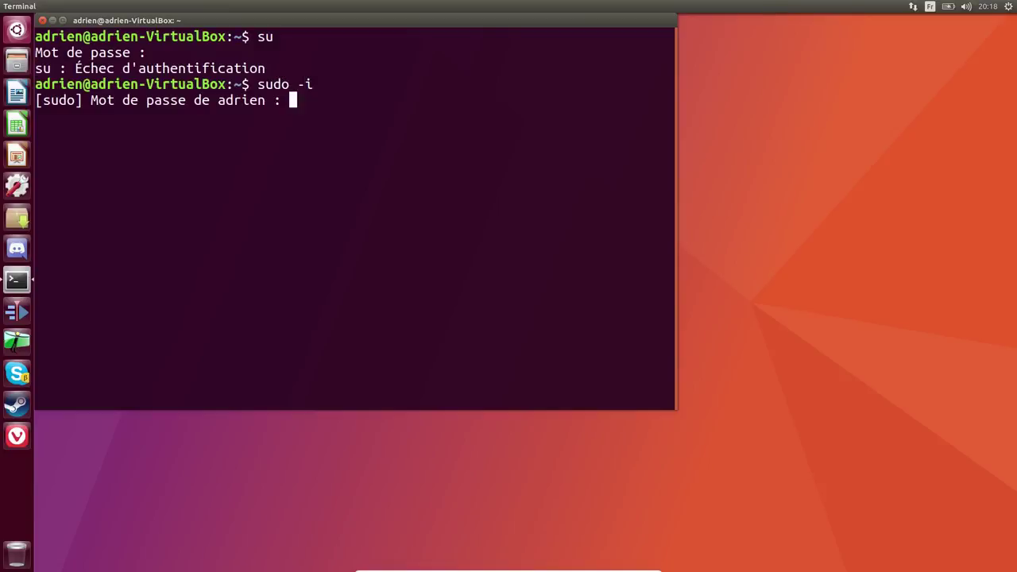
pyautogui.press('Return')
# Check the kernel and distribution versions with uname -a and lsb_release -a
pyautogui.write('un')
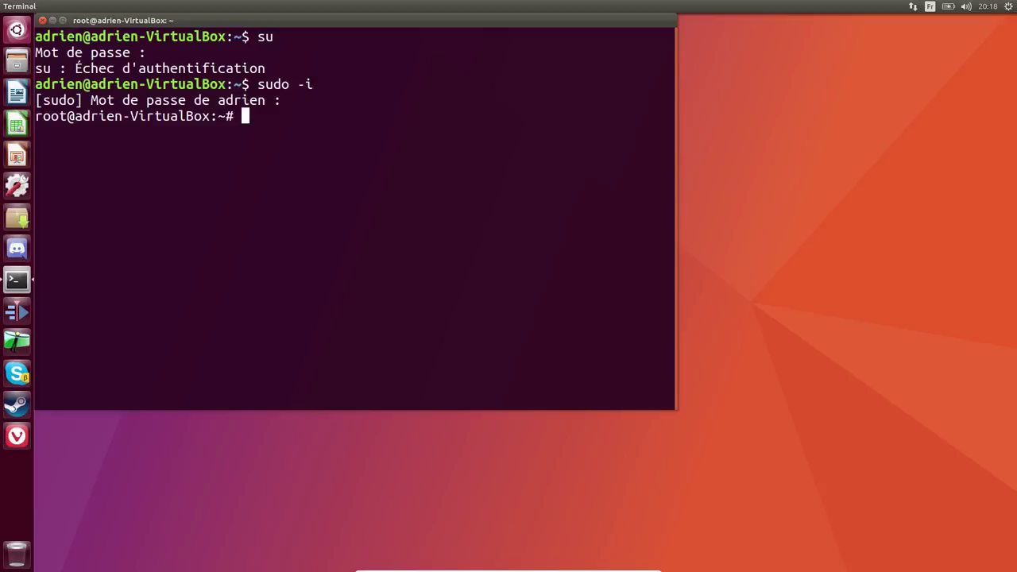
pyautogui.write('ame -a')
pyautogui.press('Return')
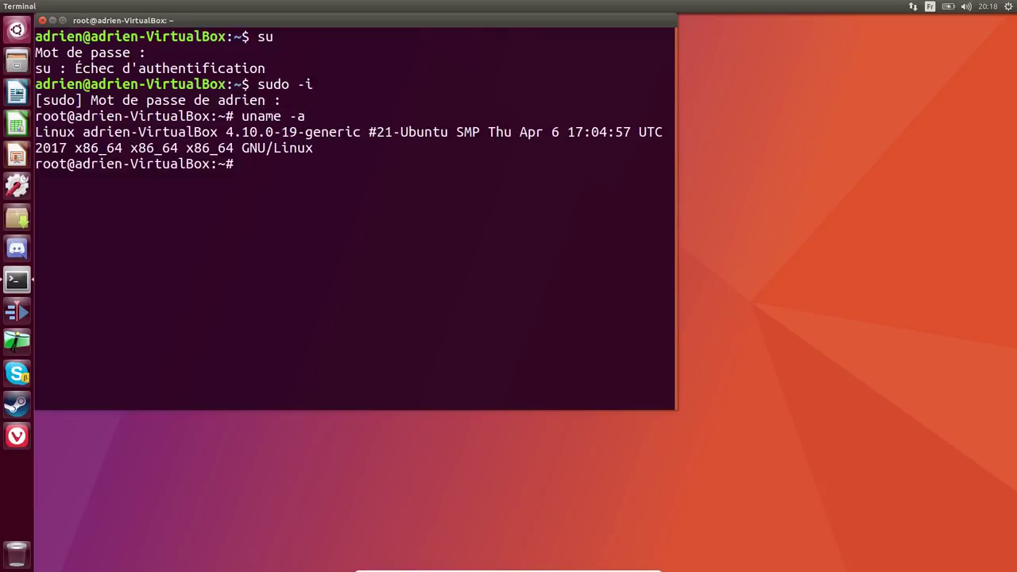
pyautogui.write('lsb_release -a')
pyautogui.press('Return')
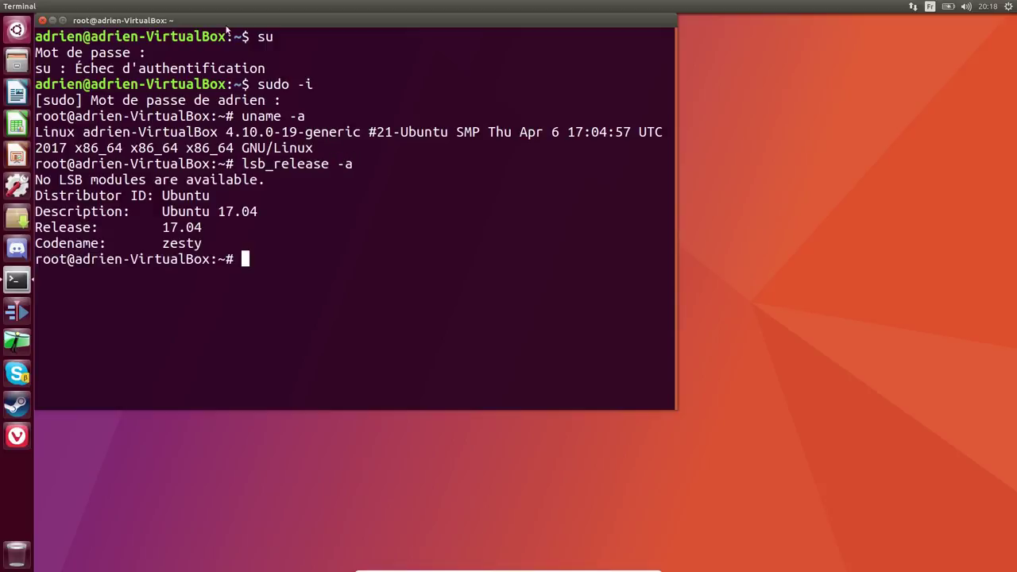
# Launch the Gestionnaire de mises à jour by searching the applications for "mise", and minimise the terminal window
pyautogui.moveTo(230, 23); pyautogui.dragTo(442, 114)
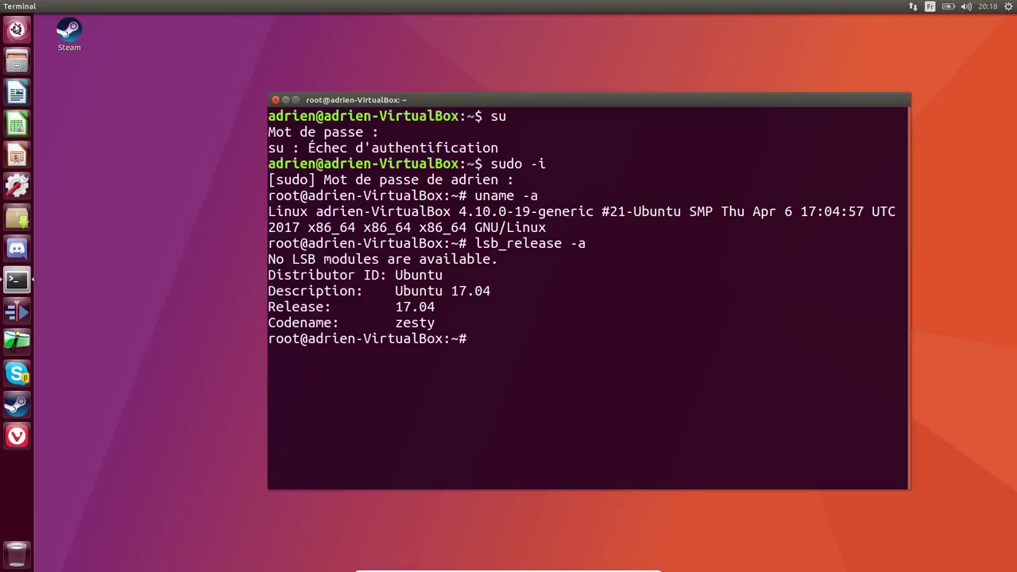
pyautogui.click(16, 30)
pyautogui.write('mise')
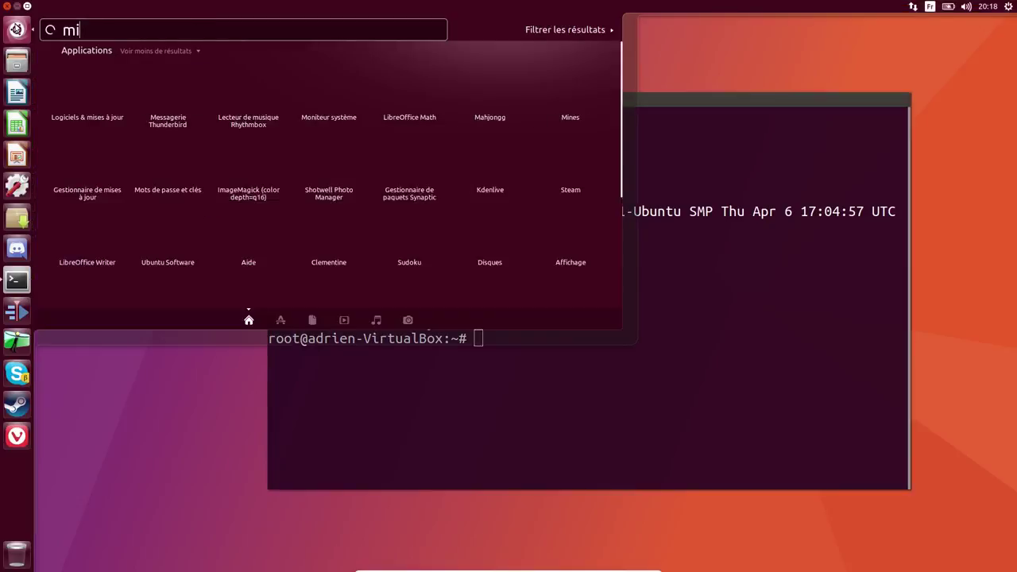
pyautogui.click(176, 94)
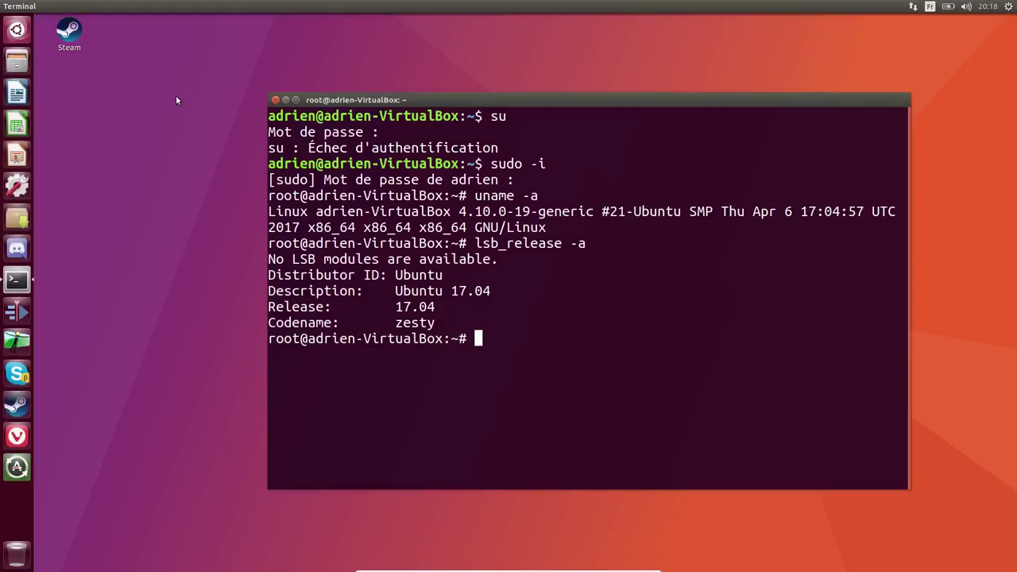
pyautogui.click(286, 100)
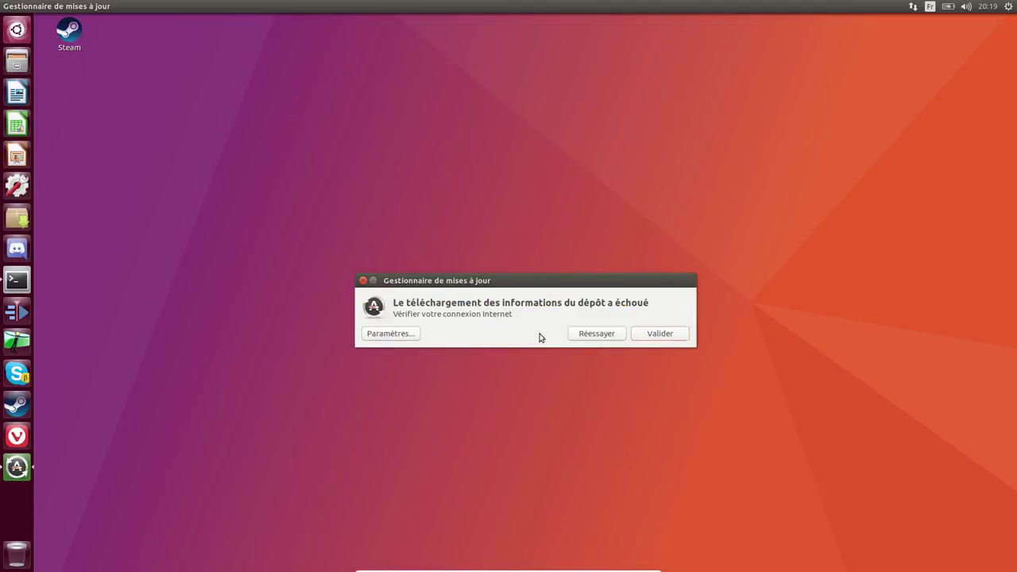
# Dismiss the repository download error and start installing the updates, authenticating with the account password
pyautogui.click(665, 334)
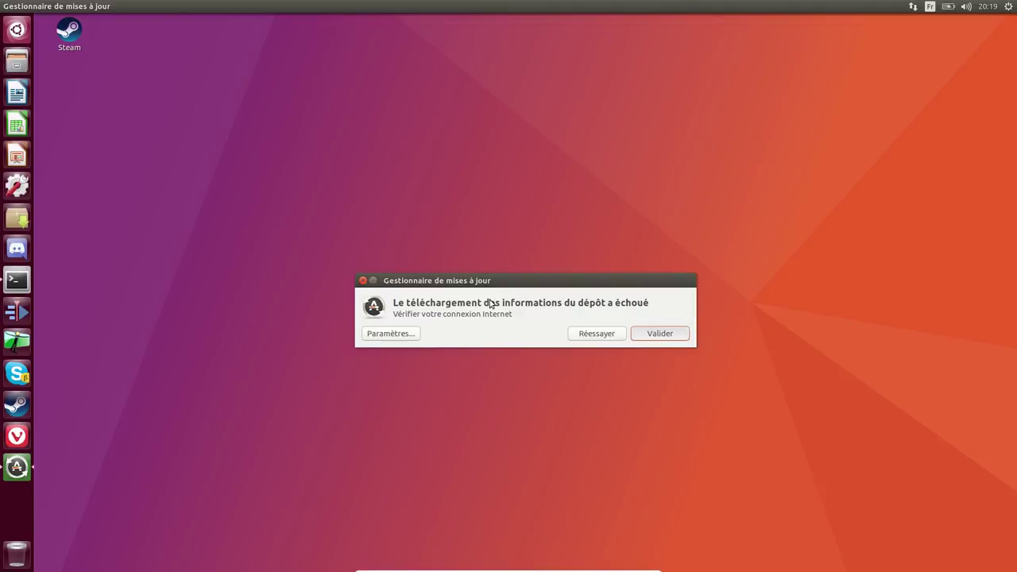
pyautogui.moveTo(499, 283); pyautogui.dragTo(494, 187)
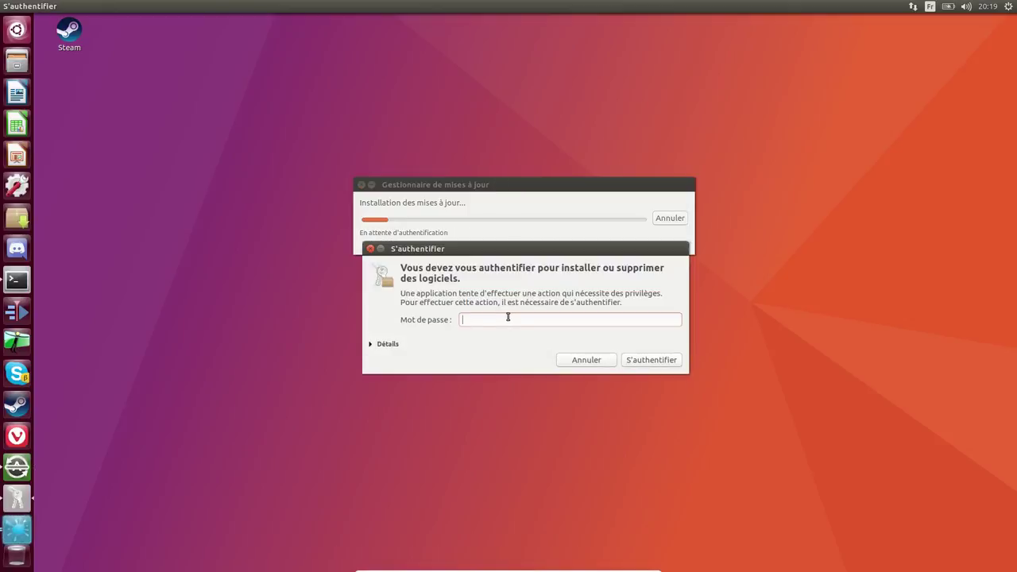
pyautogui.press('Return')
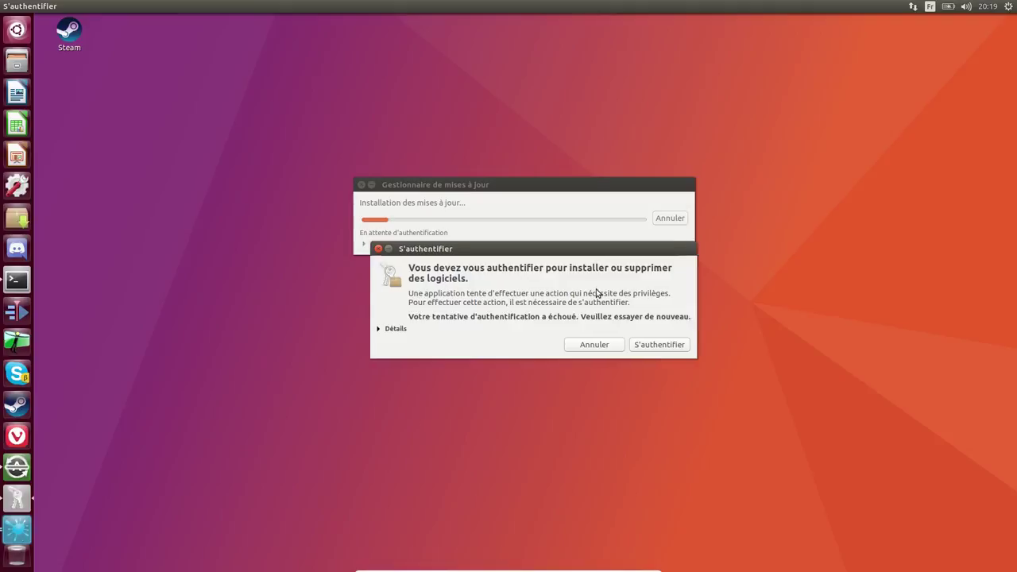
pyautogui.write('••••••')
pyautogui.press('Return')
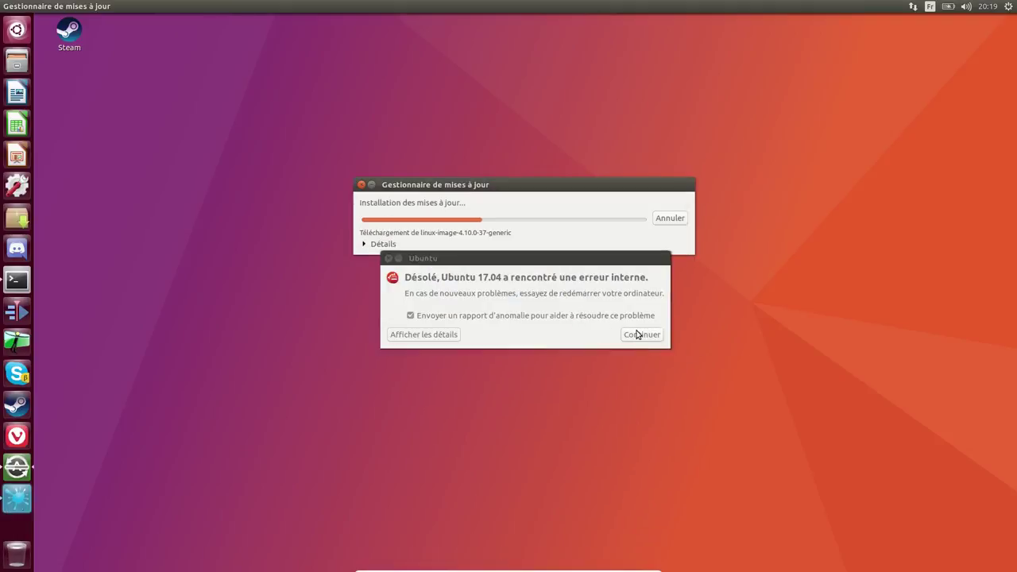
# Dismiss both internal error dialogs without sending a problem report, and move the update manager window to the desktop's upper-right corner
pyautogui.click(411, 315)
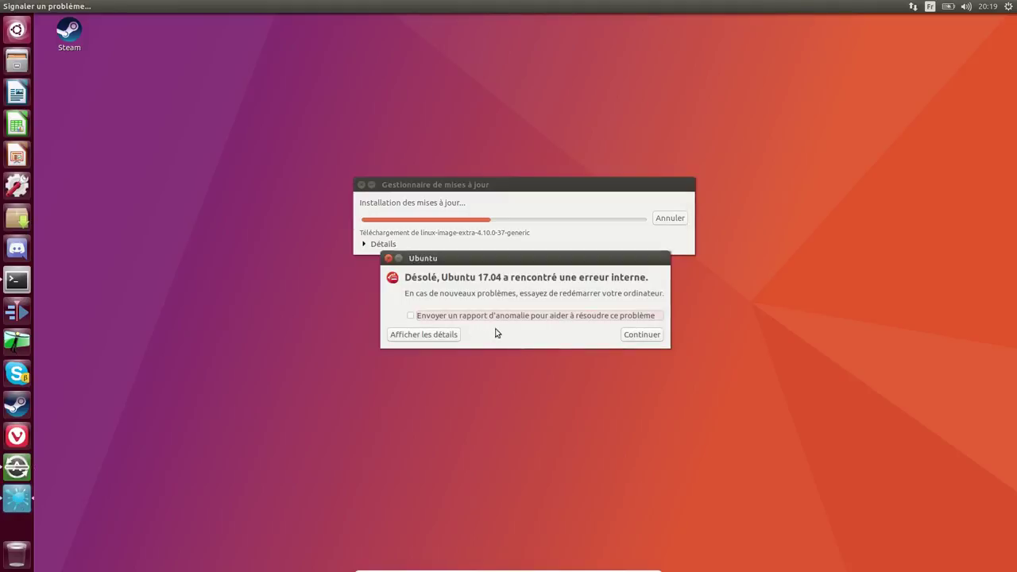
pyautogui.click(628, 337)
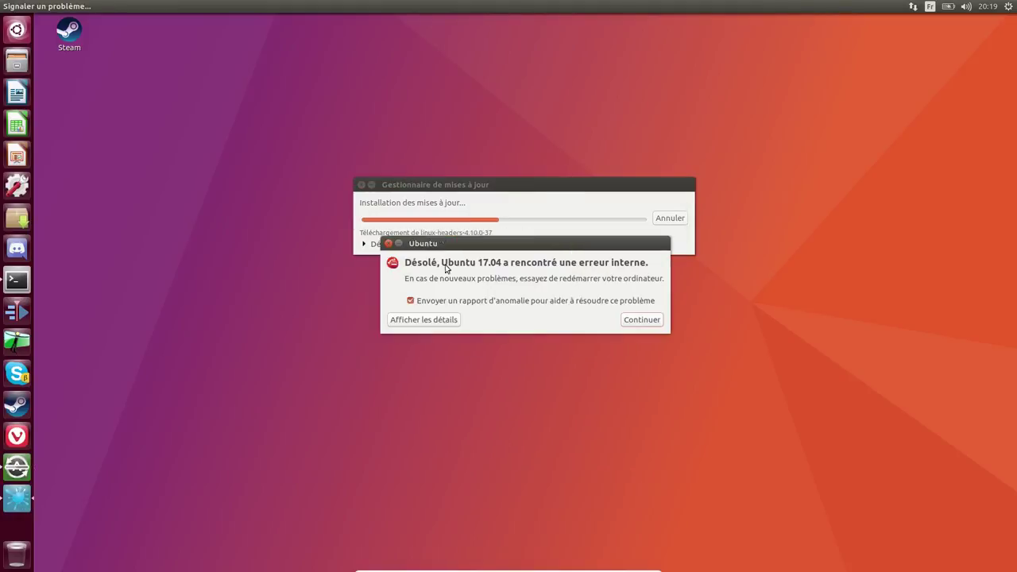
pyautogui.click(411, 300)
pyautogui.click(641, 320)
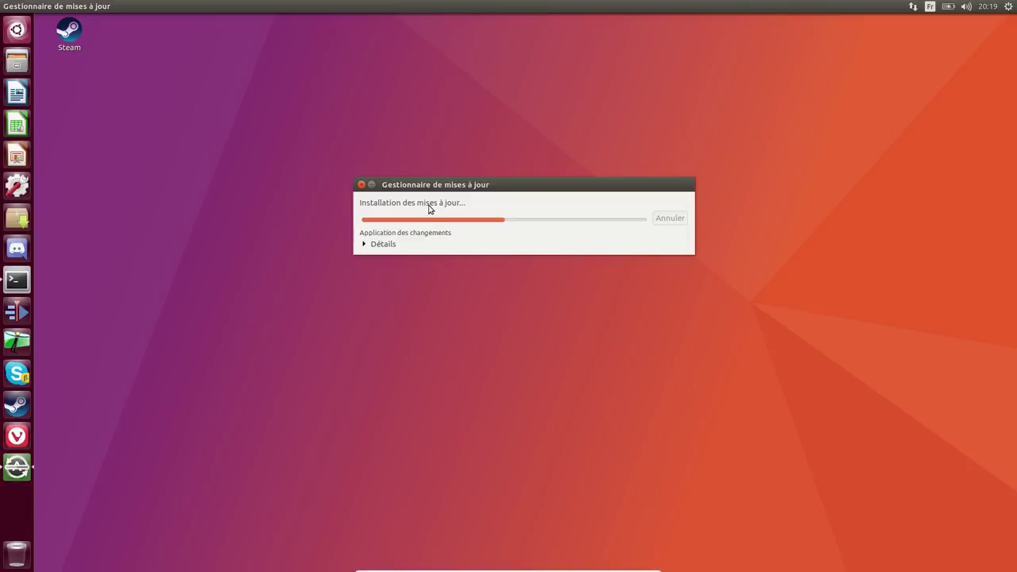
pyautogui.moveTo(436, 184); pyautogui.dragTo(745, 32)
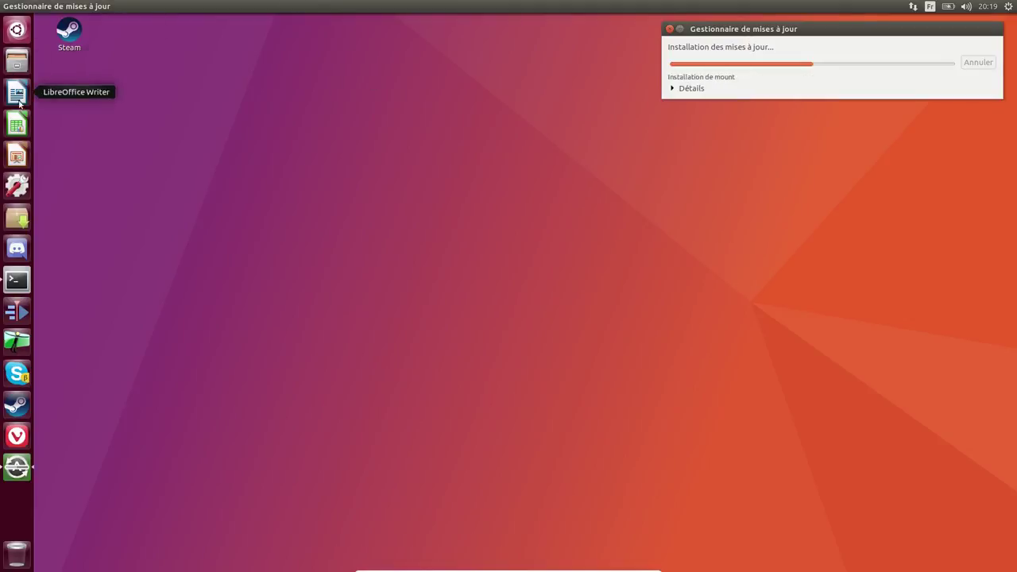
# Look through the Téléchargements folder in the file manager and close its window
pyautogui.click(16, 32)
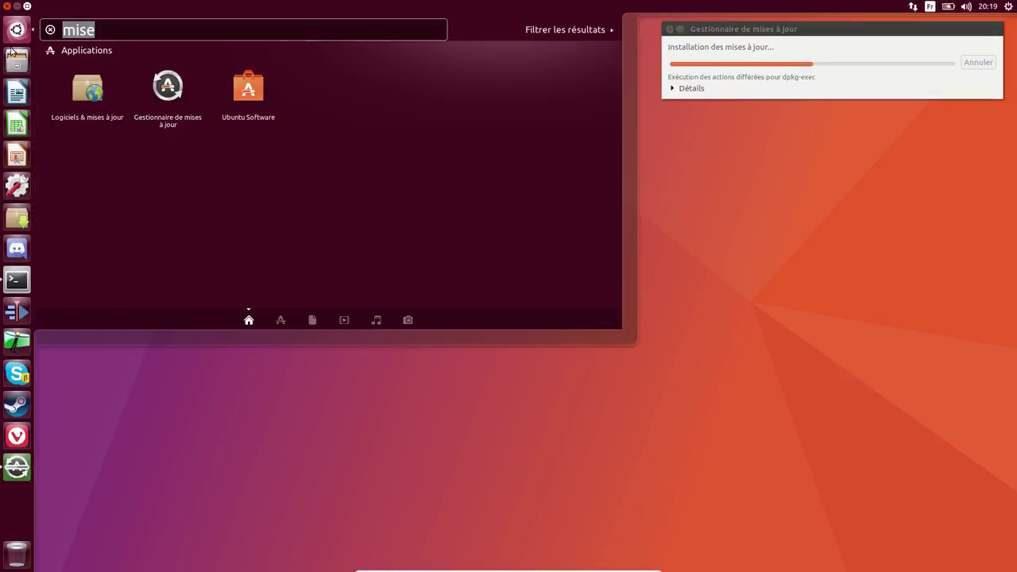
pyautogui.click(16, 57)
pyautogui.moveTo(347, 284); pyautogui.dragTo(510, 205)
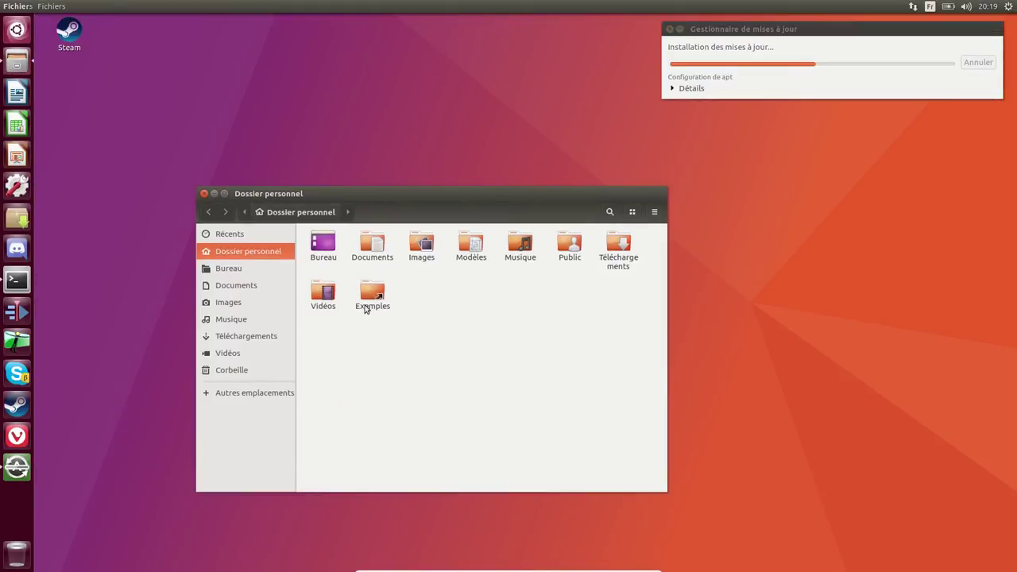
pyautogui.doubleClick(616, 259)
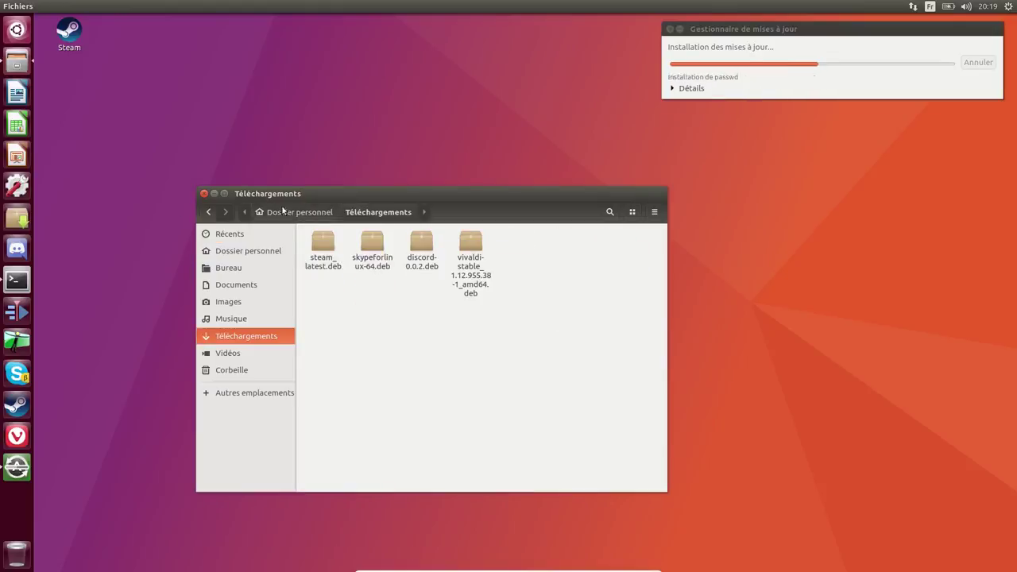
pyautogui.click(204, 193)
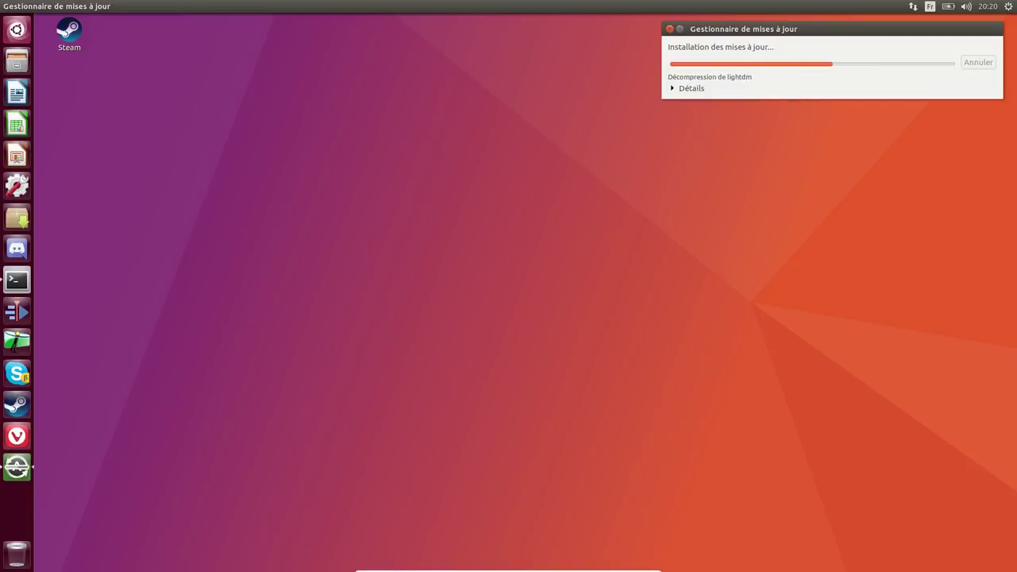
# Review the PPA and SimpleScreenRecorder documentation pages in Vivaldi, highlight the ppa:maarten-baert/simplescreenrecorder source, and close the browser window
pyautogui.hotkey('alt', 'Tab')
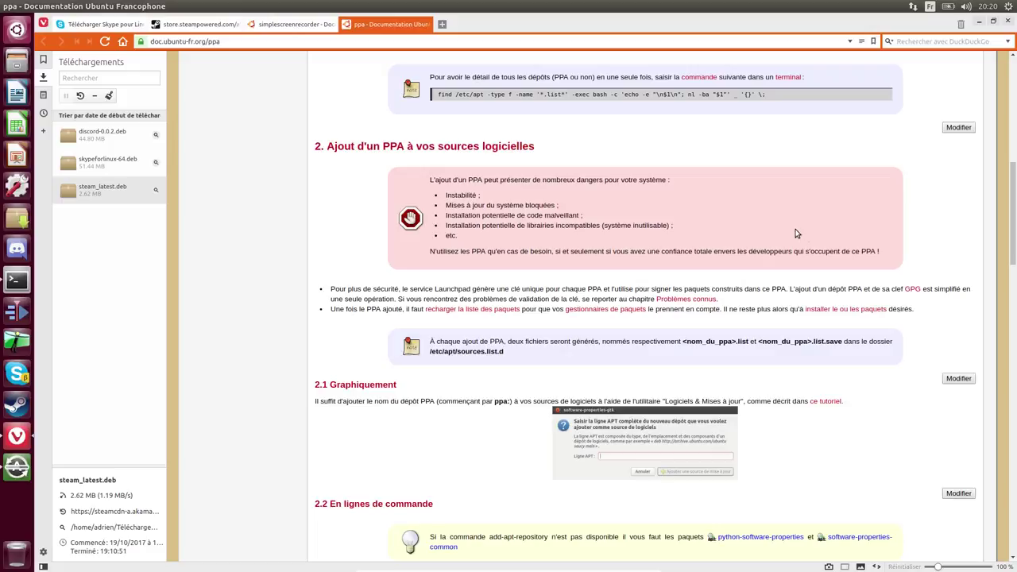
pyautogui.press('Home')
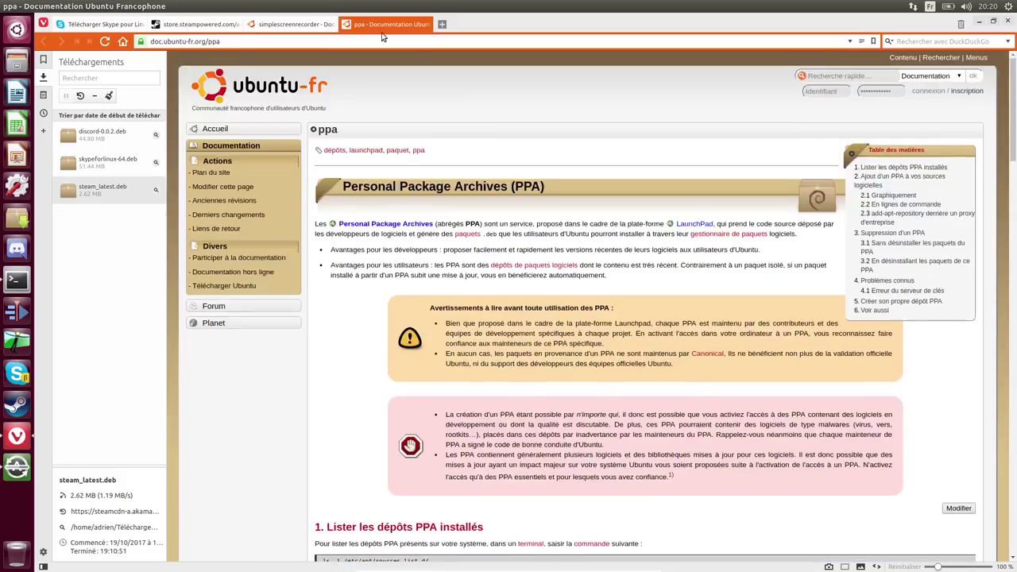
pyautogui.scroll(-3, 569, 317)
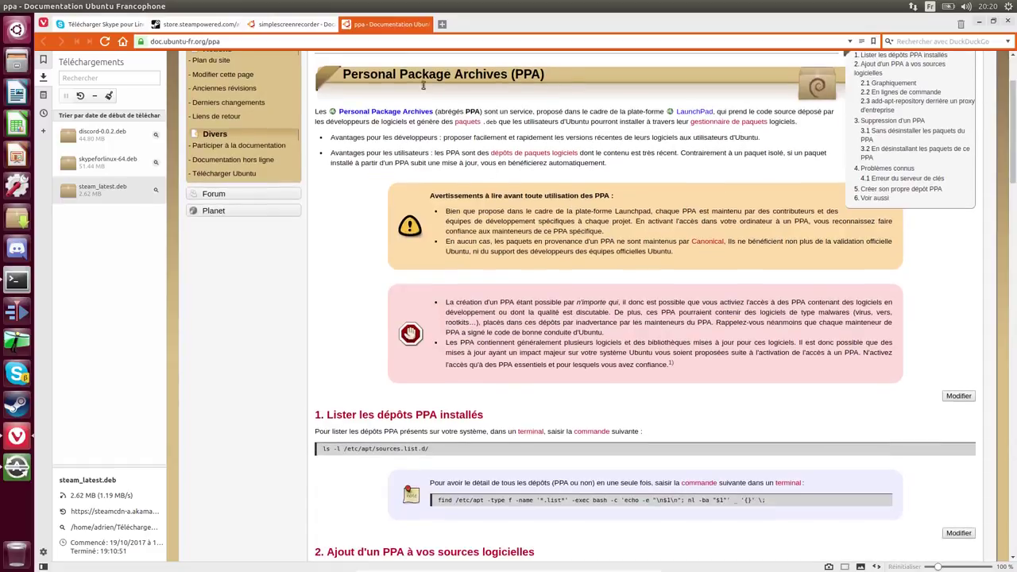
pyautogui.click(280, 24)
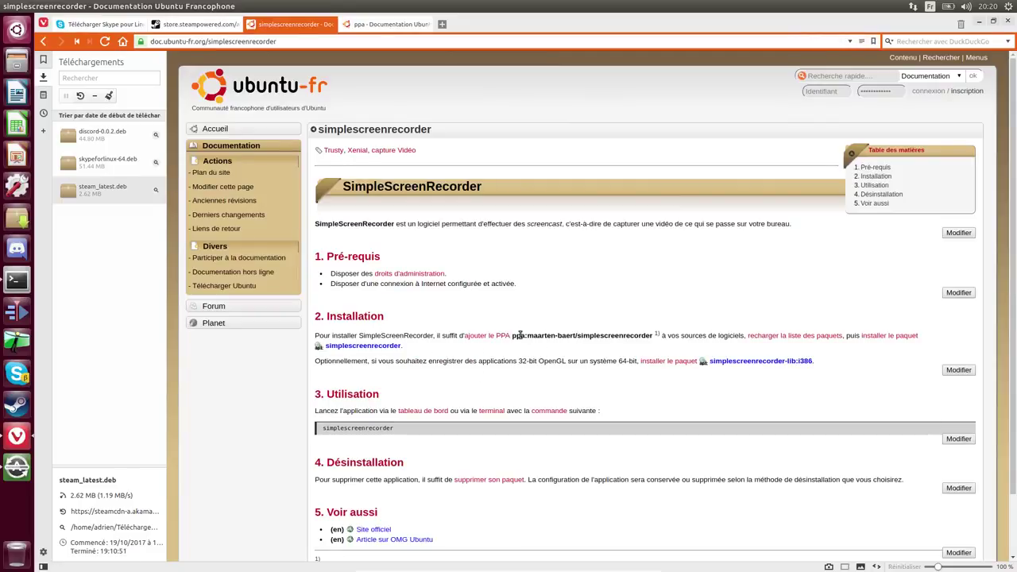
pyautogui.moveTo(513, 336); pyautogui.dragTo(649, 338)
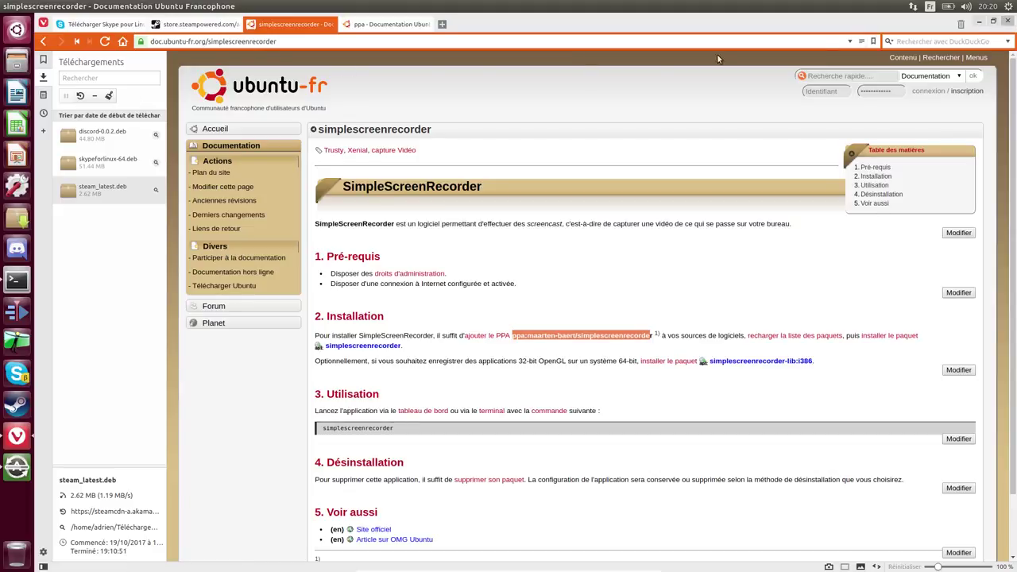
pyautogui.click(997, 23)
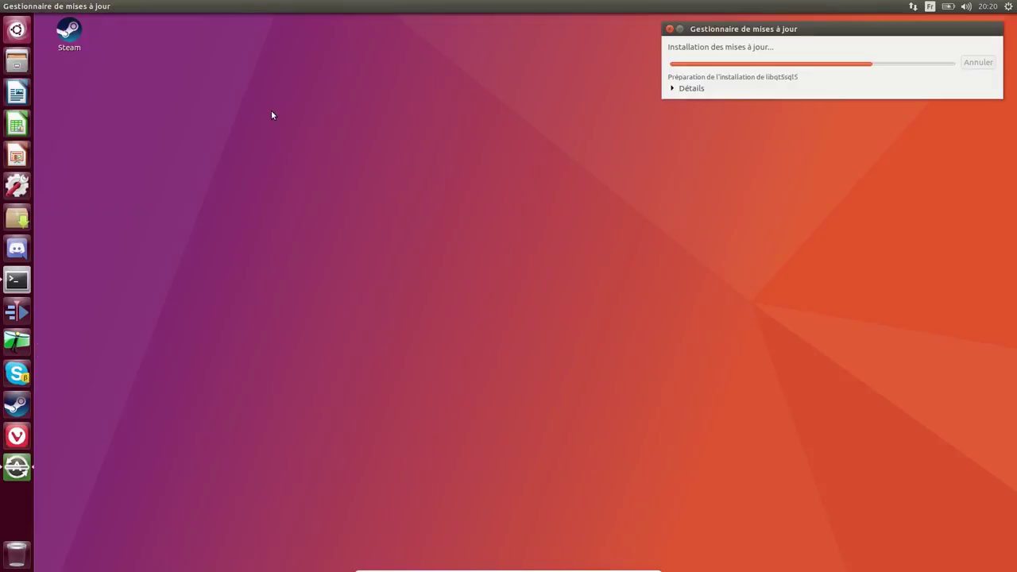
# Launch Steam and Skype for a look, and close the Package Install and Skype sign-in windows
pyautogui.click(21, 394)
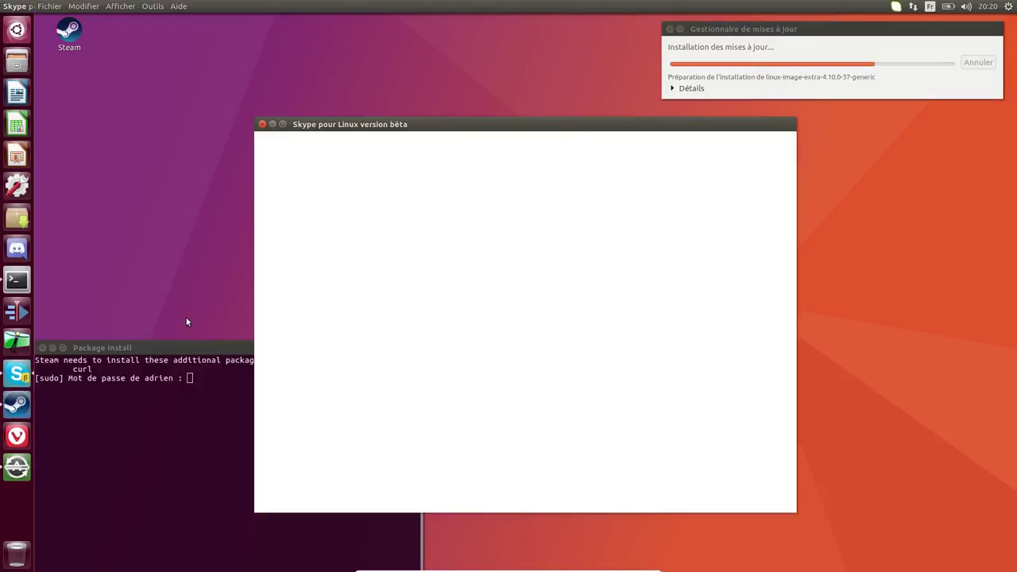
pyautogui.click(133, 379)
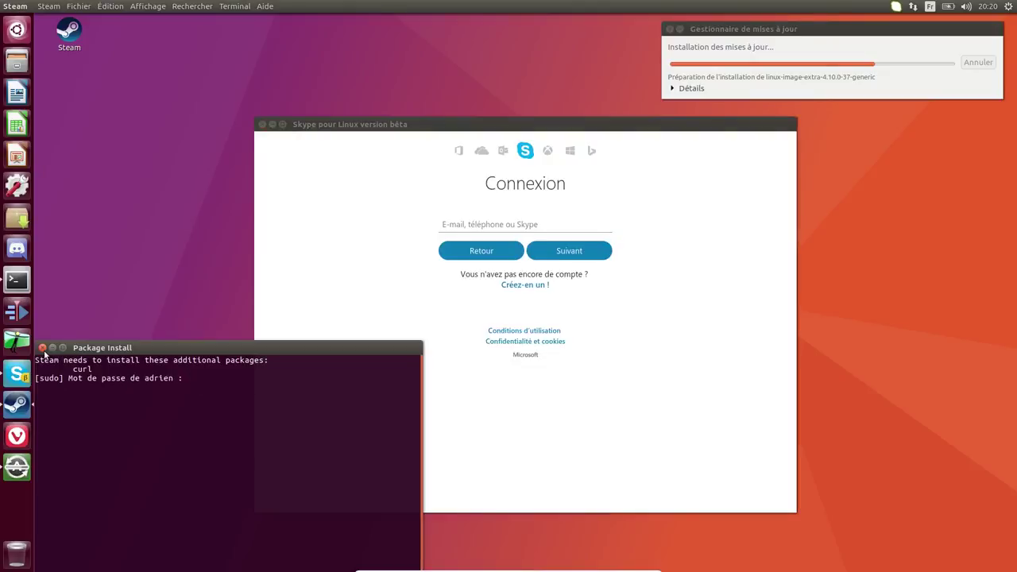
pyautogui.click(43, 348)
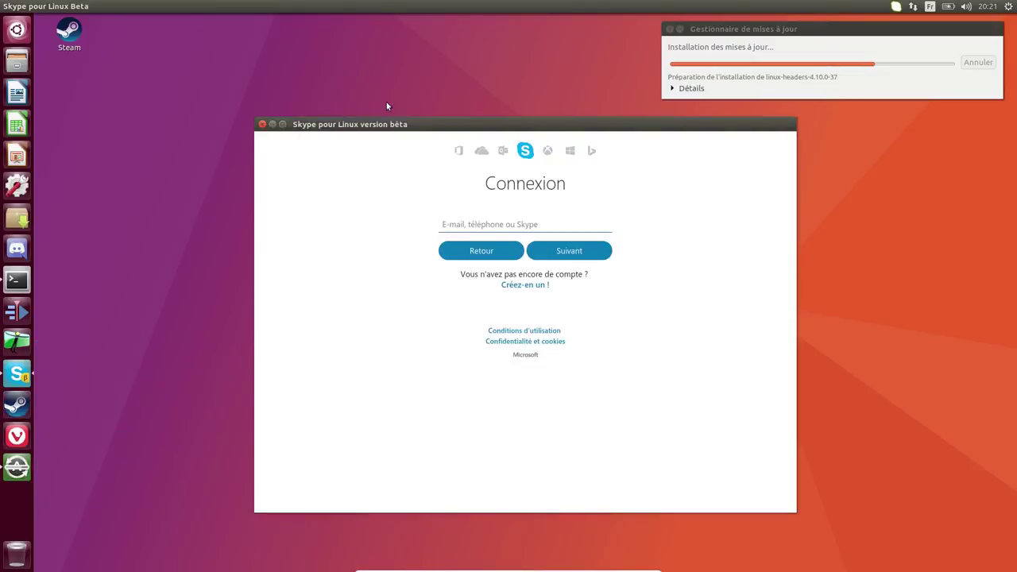
pyautogui.click(262, 124)
# Launch Hugin and Kdenlive to look at their main windows, closing each one
pyautogui.click(19, 347)
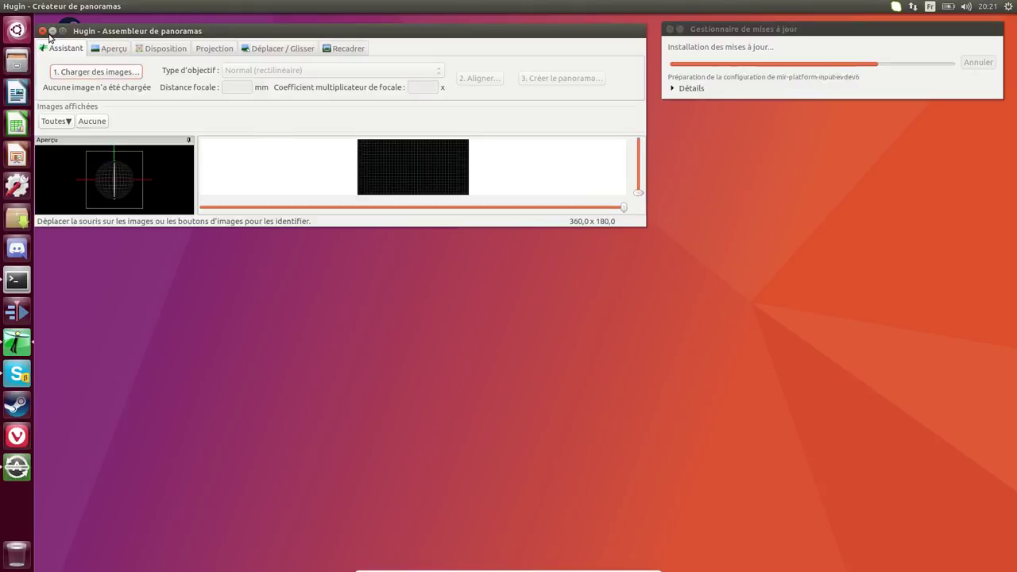
pyautogui.click(43, 32)
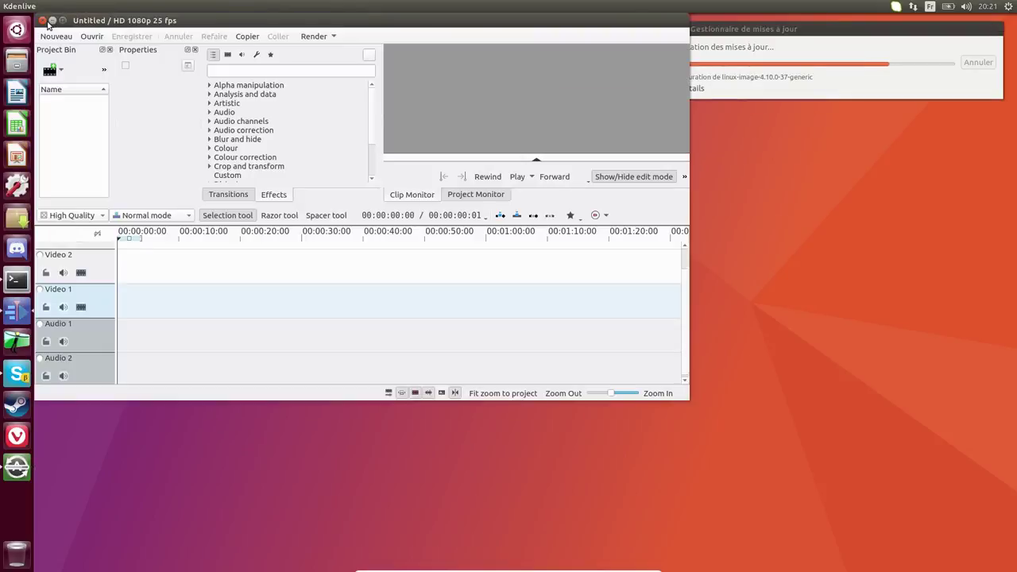
pyautogui.click(42, 20)
# Launch Discord and the Logiciels & mises à jour tool, and close the Discord sign-in window
pyautogui.click(20, 258)
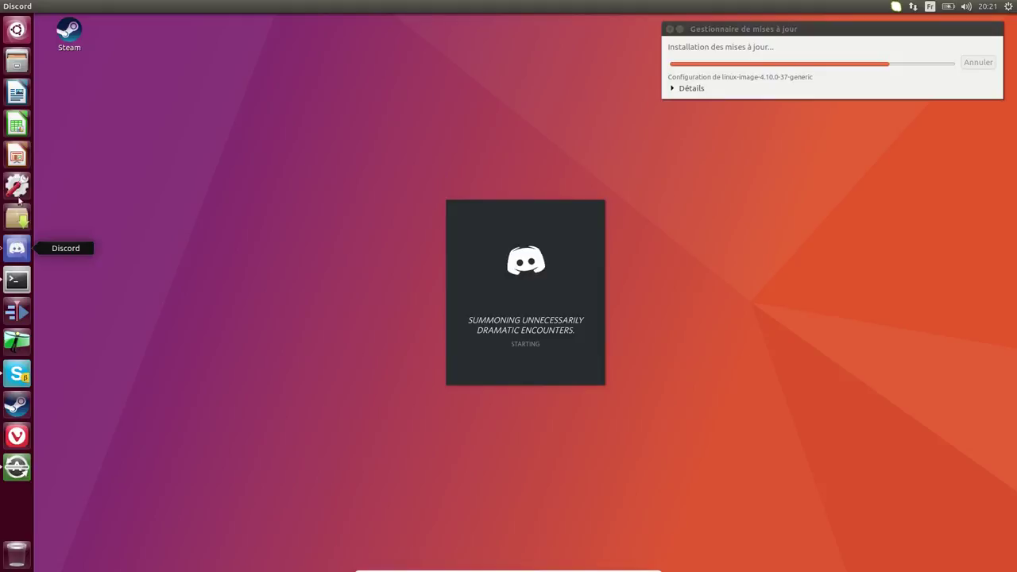
pyautogui.click(18, 29)
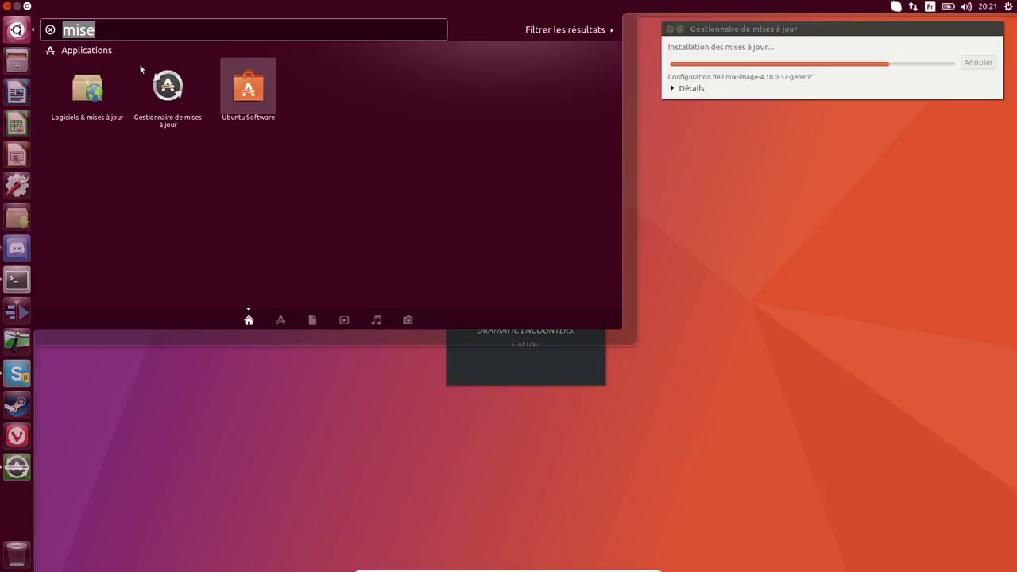
pyautogui.click(94, 91)
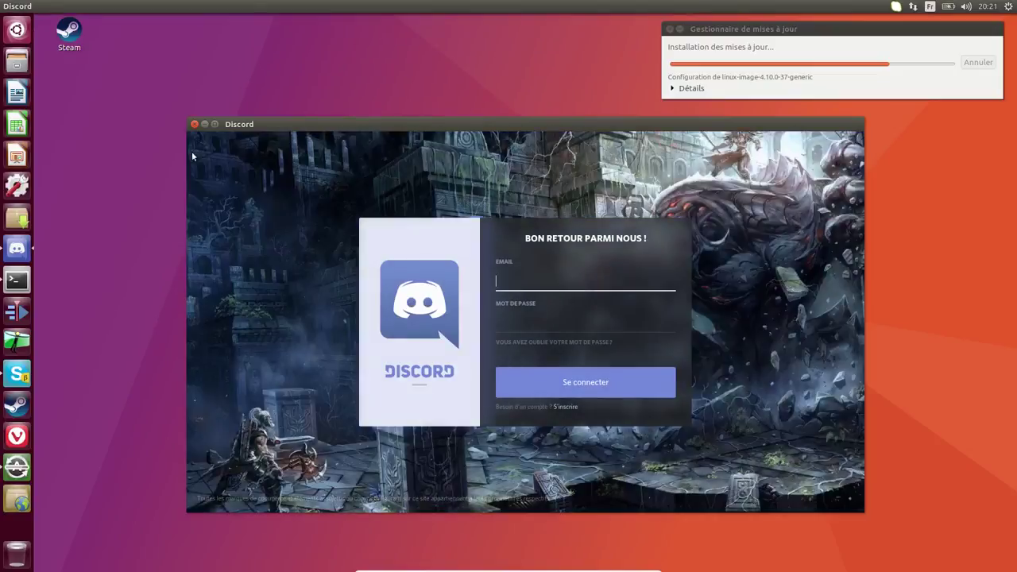
pyautogui.click(193, 124)
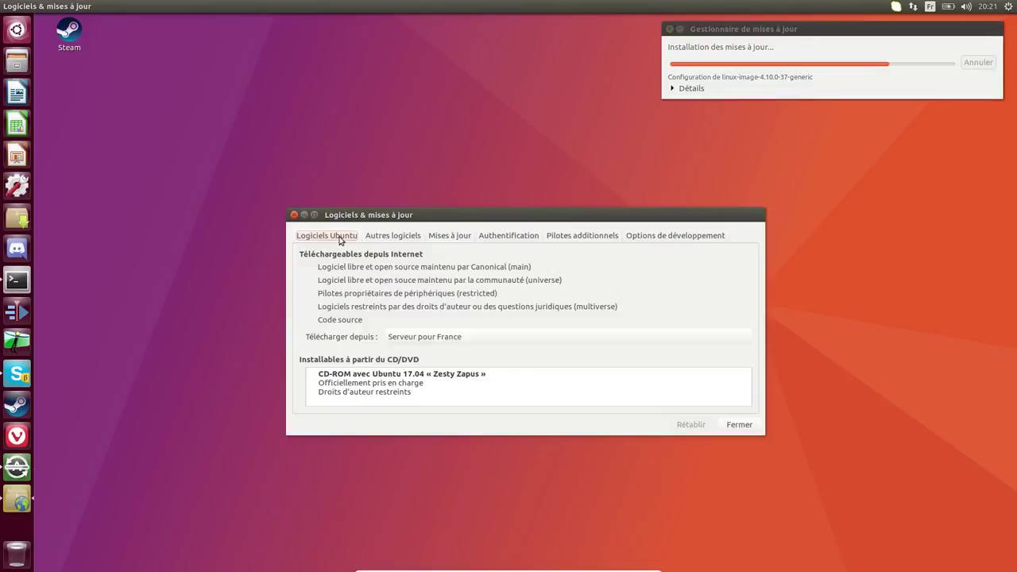
# Examine the Ubuntu software sources and the third-party Steam, SimpleScreenRecorder, Skype and Vivaldi repositories, and close Logiciels & mises à jour
pyautogui.moveTo(397, 209); pyautogui.dragTo(383, 166)
pyautogui.click(364, 197)
pyautogui.click(315, 198)
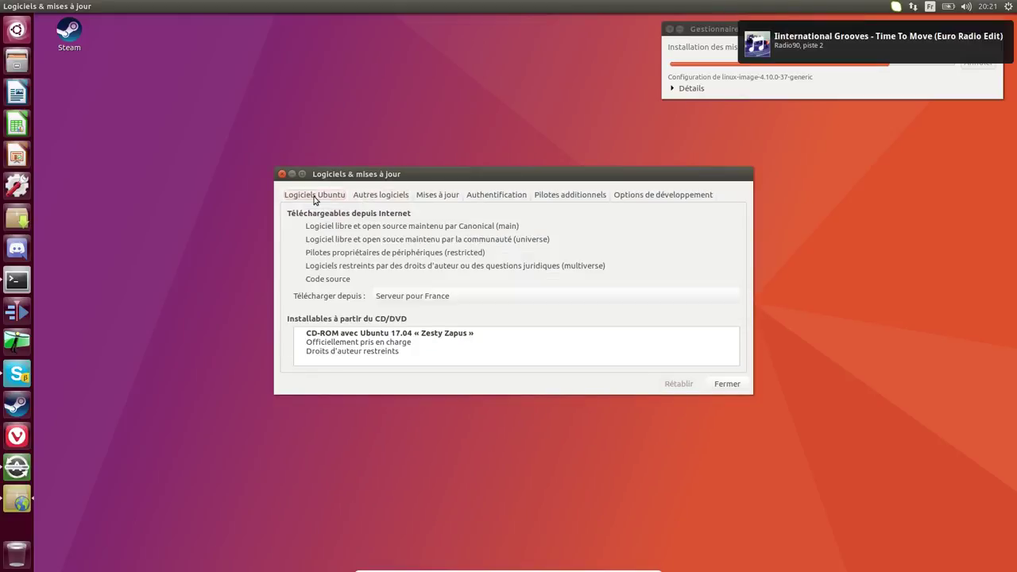
pyautogui.click(361, 198)
pyautogui.click(324, 198)
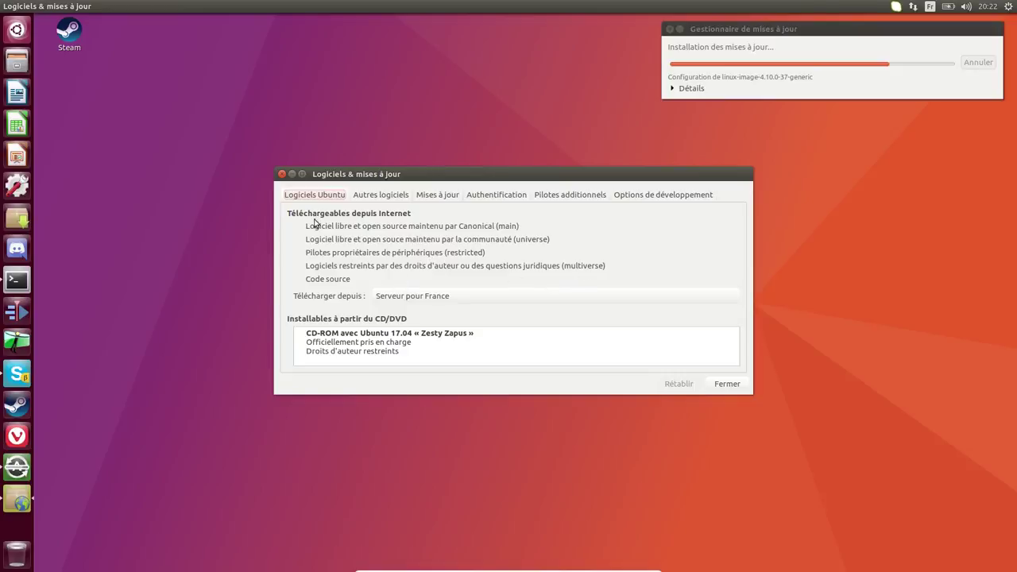
pyautogui.click(376, 198)
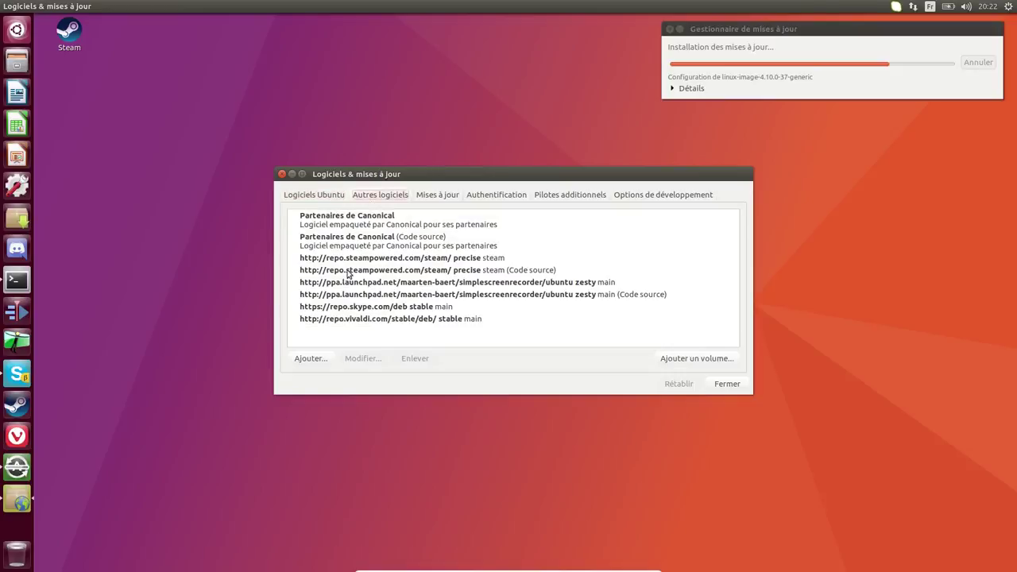
pyautogui.click(440, 259)
pyautogui.click(543, 285)
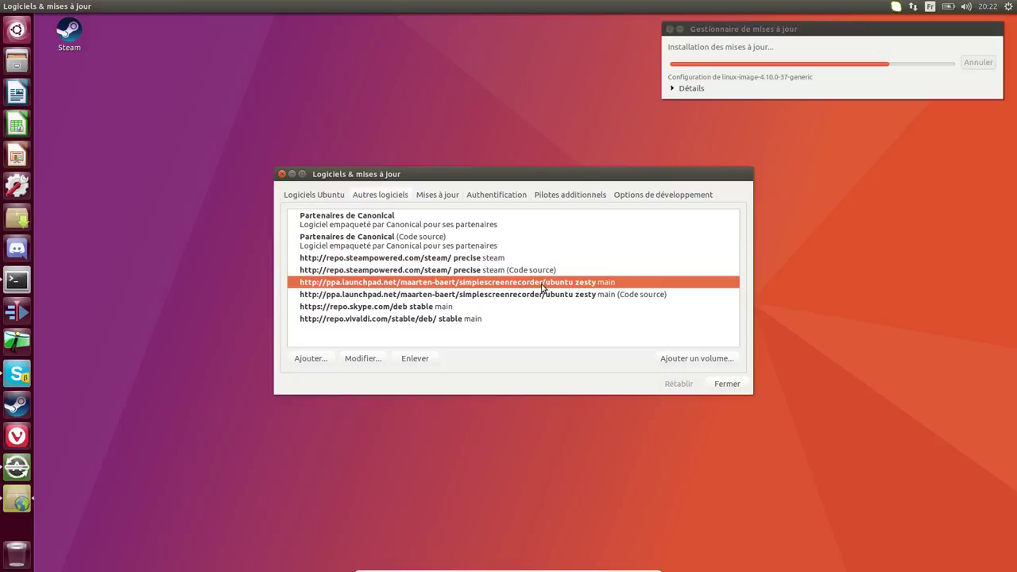
pyautogui.click(400, 309)
pyautogui.click(402, 318)
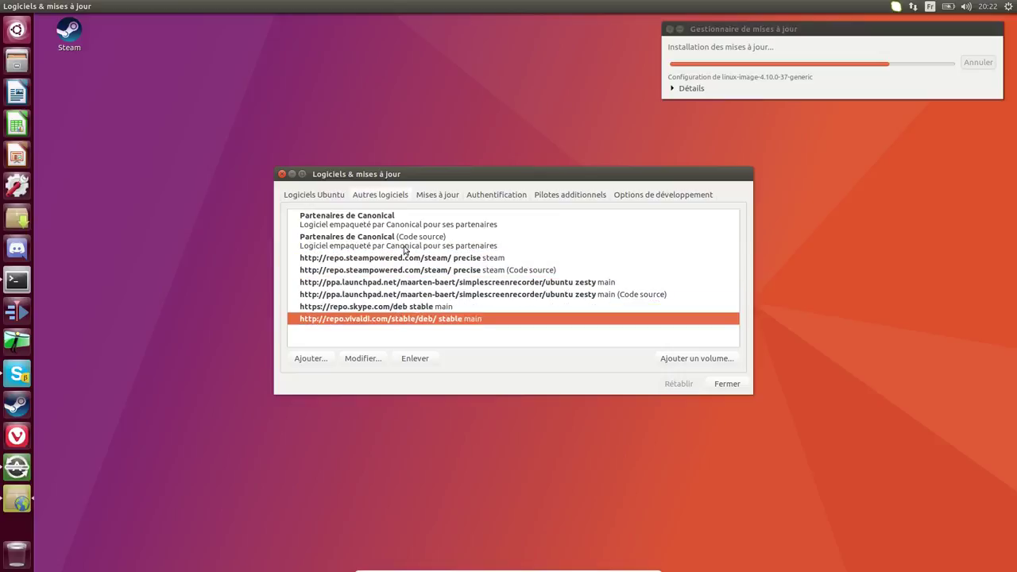
pyautogui.click(726, 384)
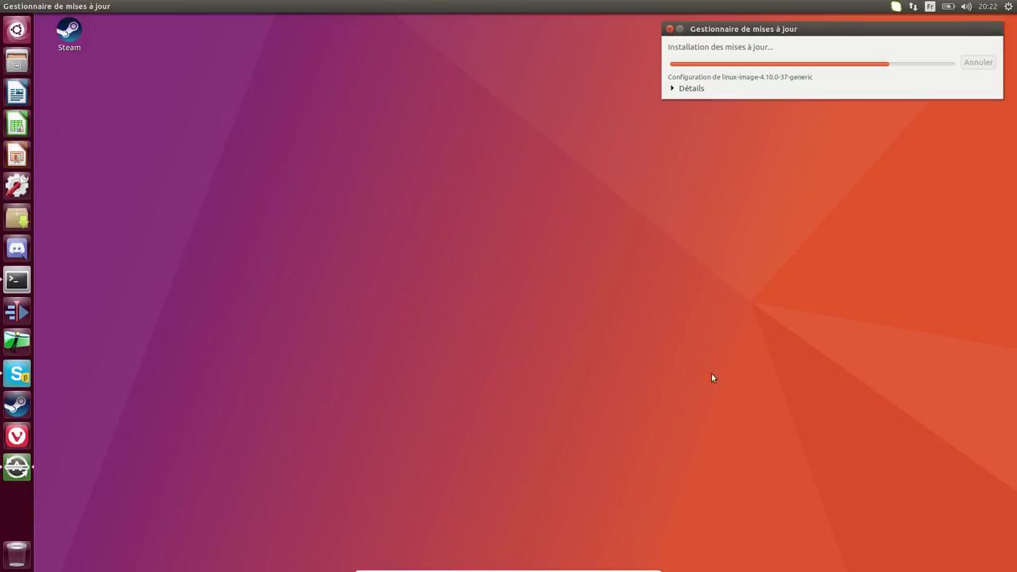
# Launch SimpleScreenRecorder by searching the applications for "simple", pin it to the launcher, and close its window
pyautogui.click(7, 36)
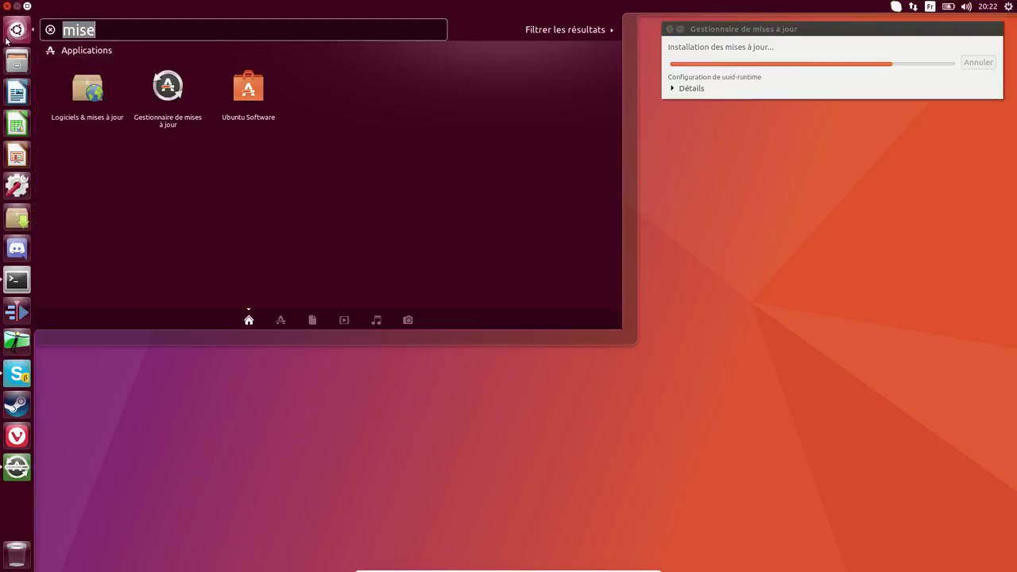
pyautogui.write('simple')
pyautogui.click(89, 87)
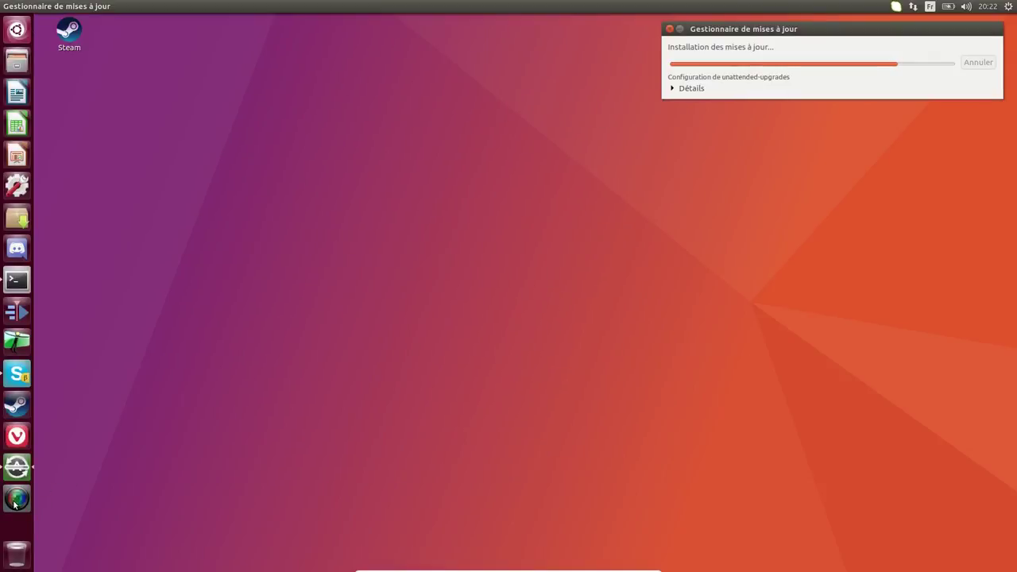
pyautogui.rightClick(14, 507)
pyautogui.click(68, 518)
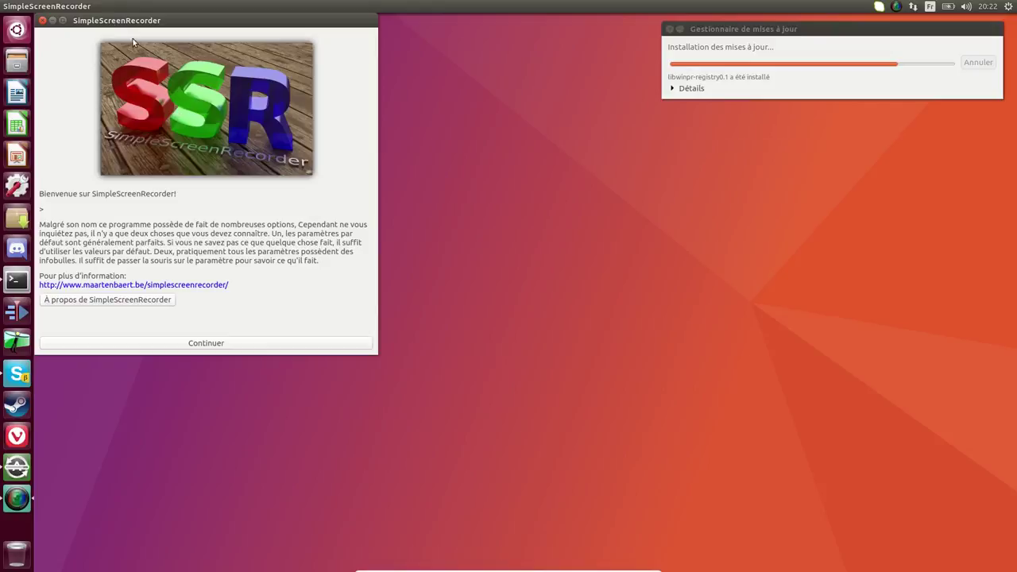
pyautogui.moveTo(115, 19); pyautogui.dragTo(306, 89)
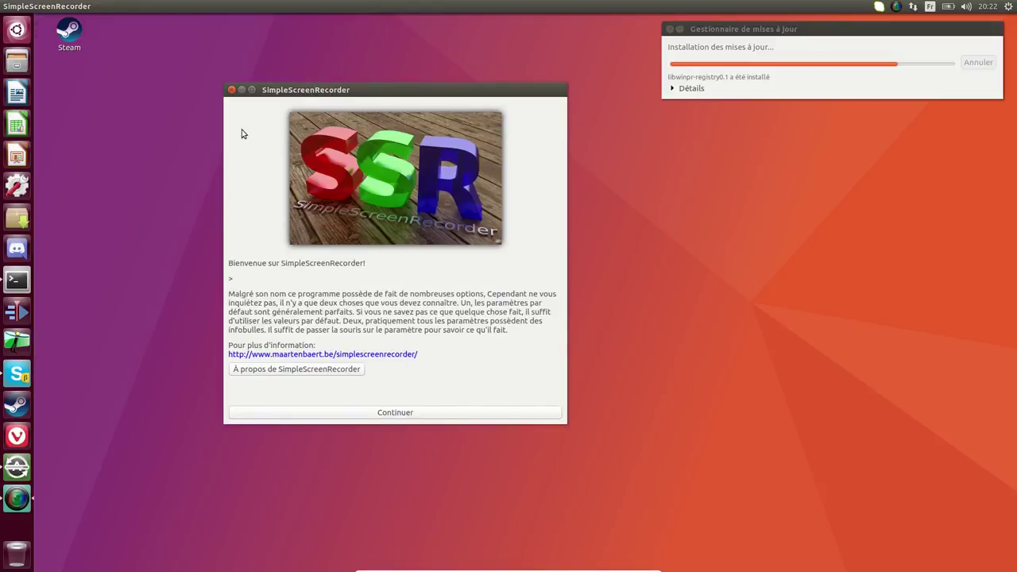
pyautogui.click(231, 89)
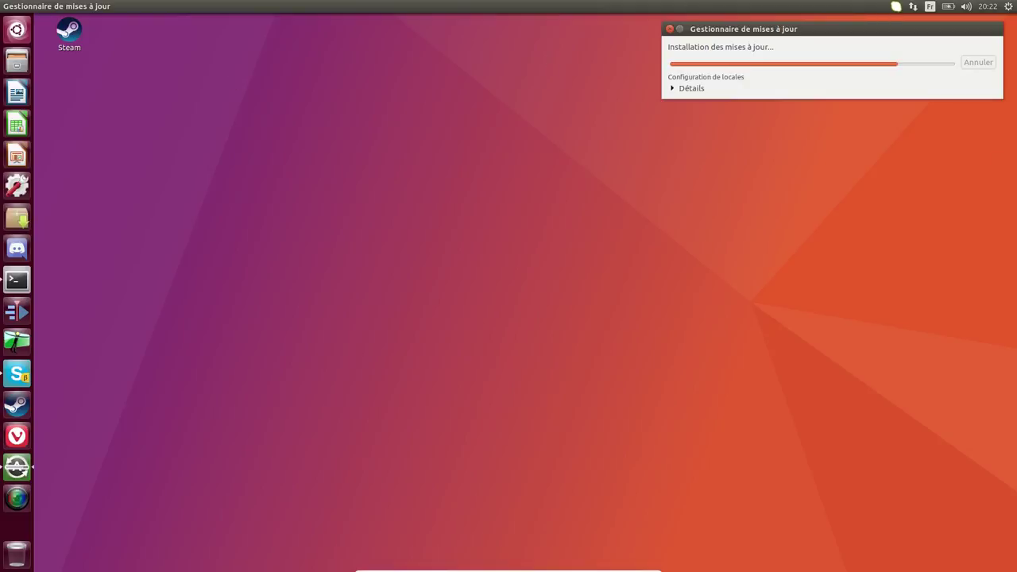
# Move the update manager window towards the desktop's centre and postpone the restart requested after installing the updates
pyautogui.moveTo(754, 33); pyautogui.dragTo(501, 214)
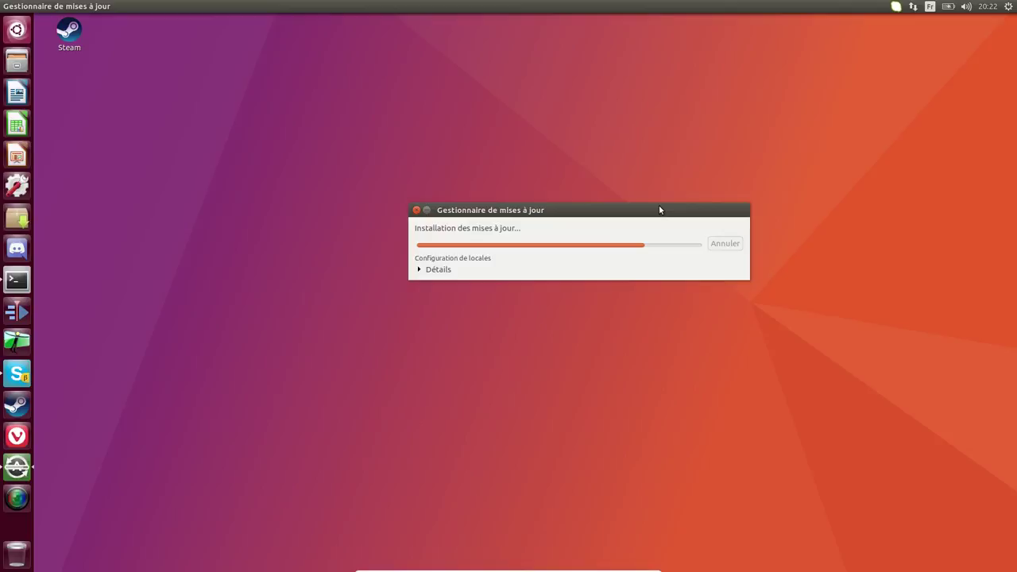
pyautogui.moveTo(659, 208); pyautogui.dragTo(520, 198)
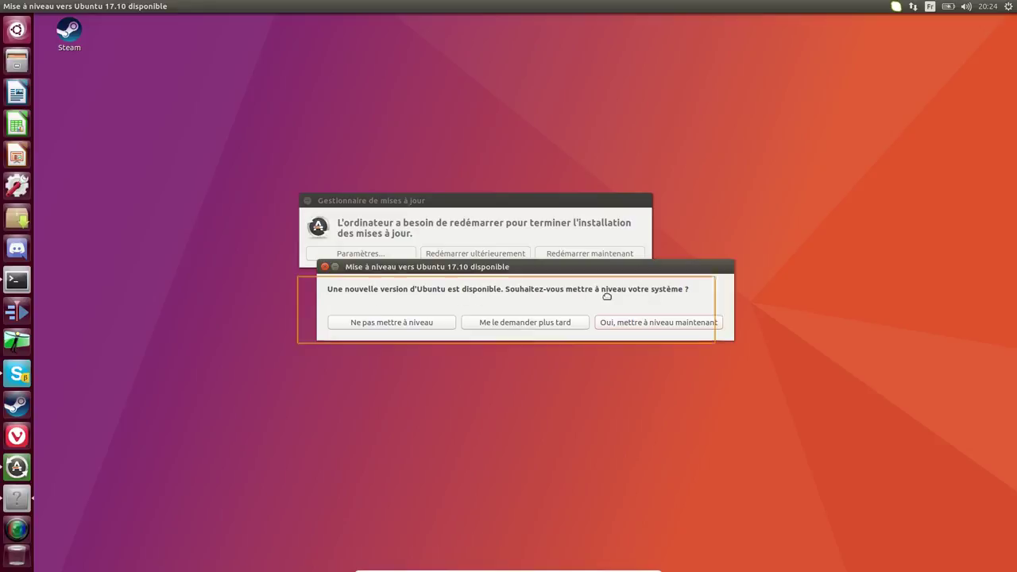
pyautogui.click(489, 255)
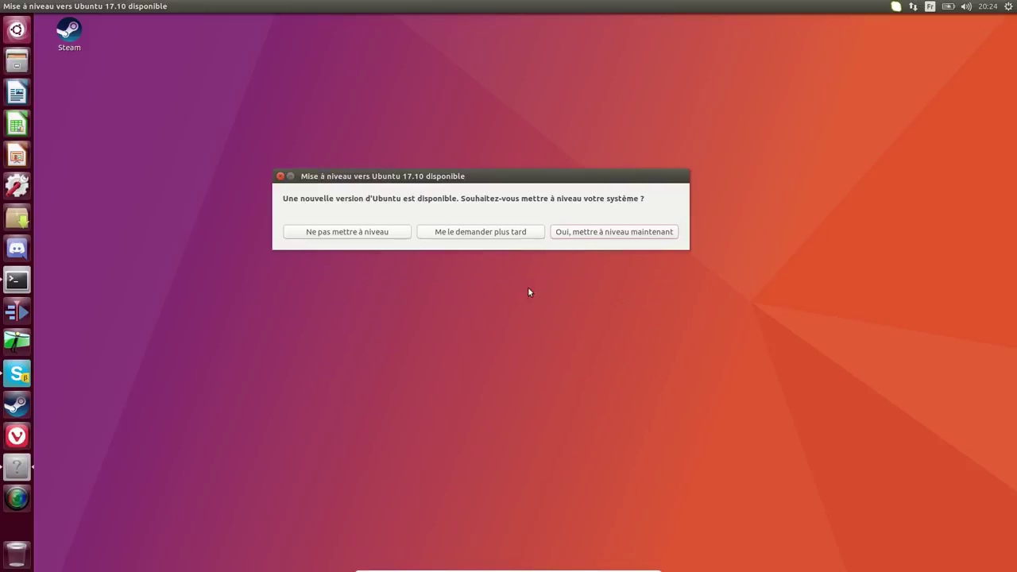
# Accept the immediate upgrade to Ubuntu 17.10 and authenticate with the account password
pyautogui.click(623, 235)
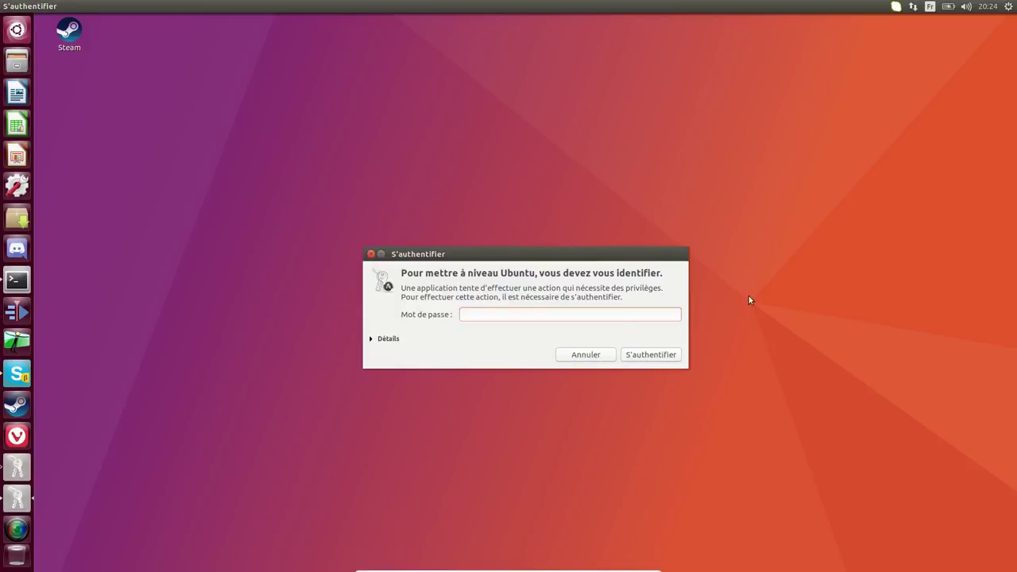
pyautogui.write('••••••••')
pyautogui.press('Return')
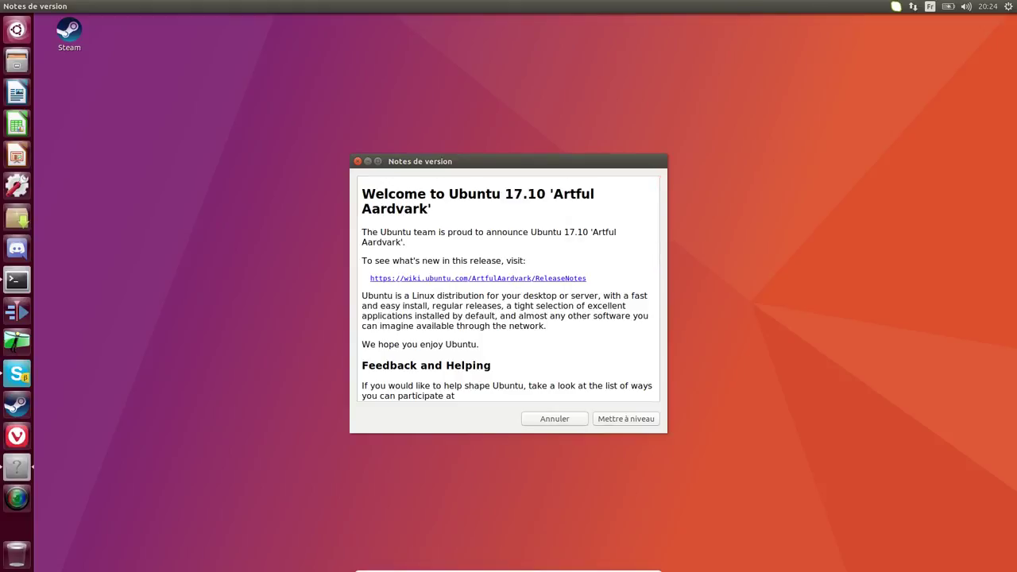
# Skim the Ubuntu 17.10 release notes and start the distribution upgrade
pyautogui.scroll(-3, 544, 268)
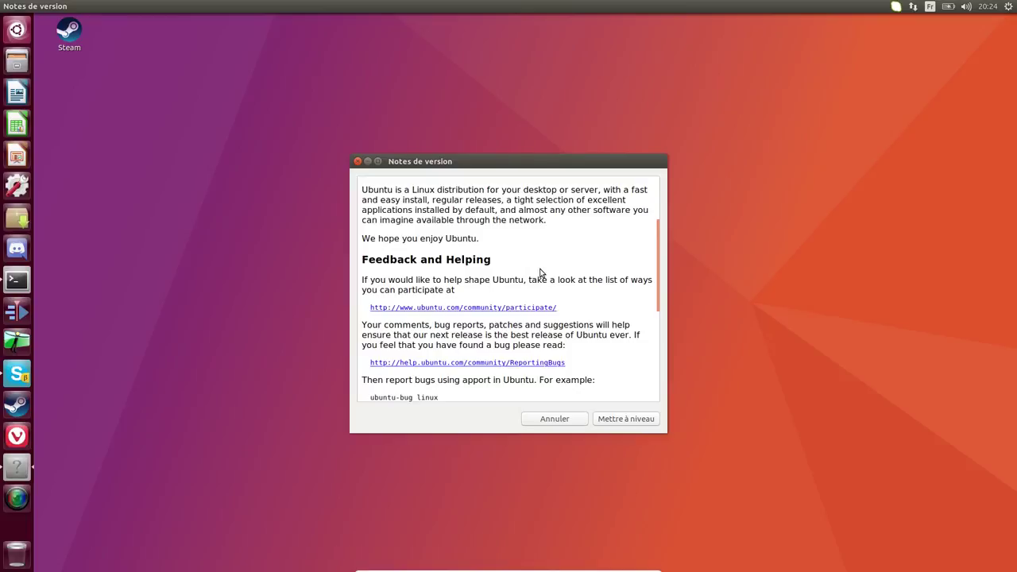
pyautogui.scroll(3, 541, 273)
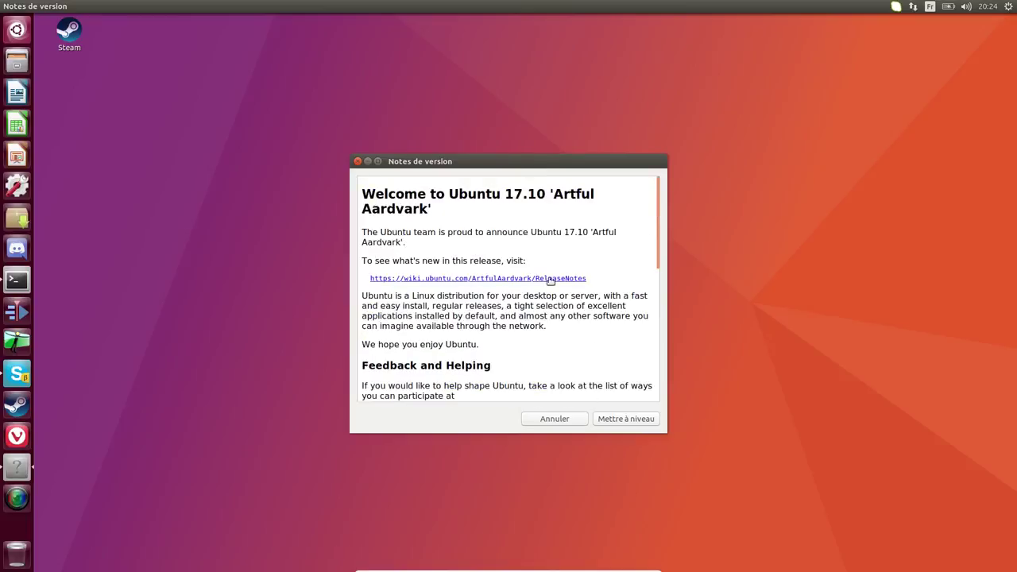
pyautogui.scroll(-2, 582, 343)
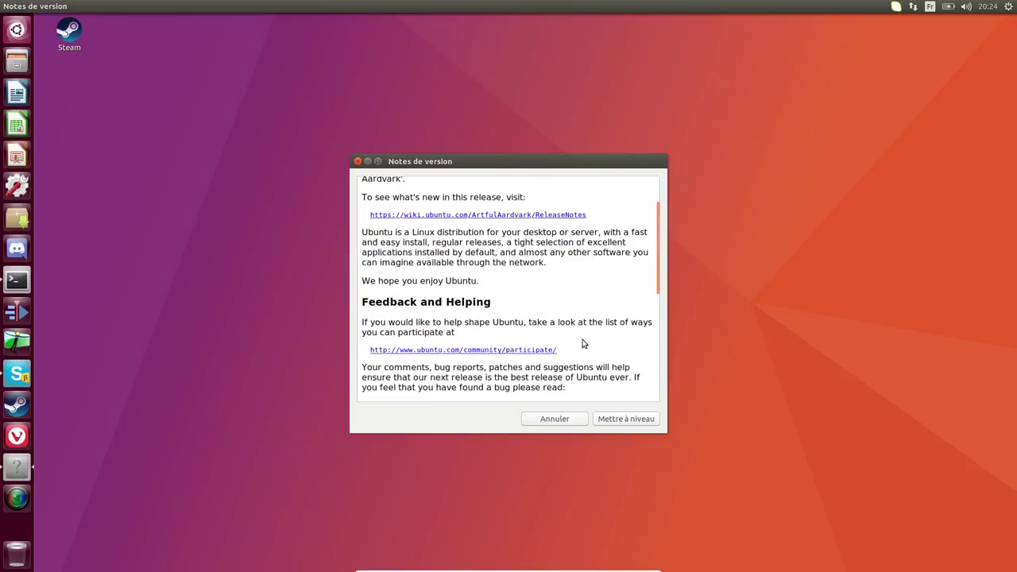
pyautogui.click(623, 418)
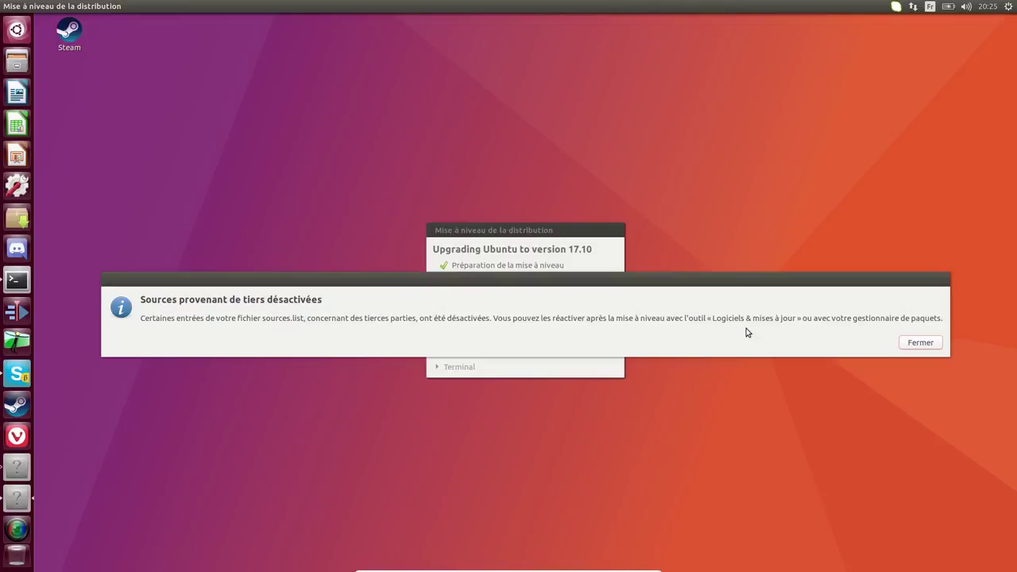
# Dismiss the notice about disabled third-party sources and expand the details in the upgrade confirmation, moving that dialog higher on the desktop
pyautogui.click(927, 345)
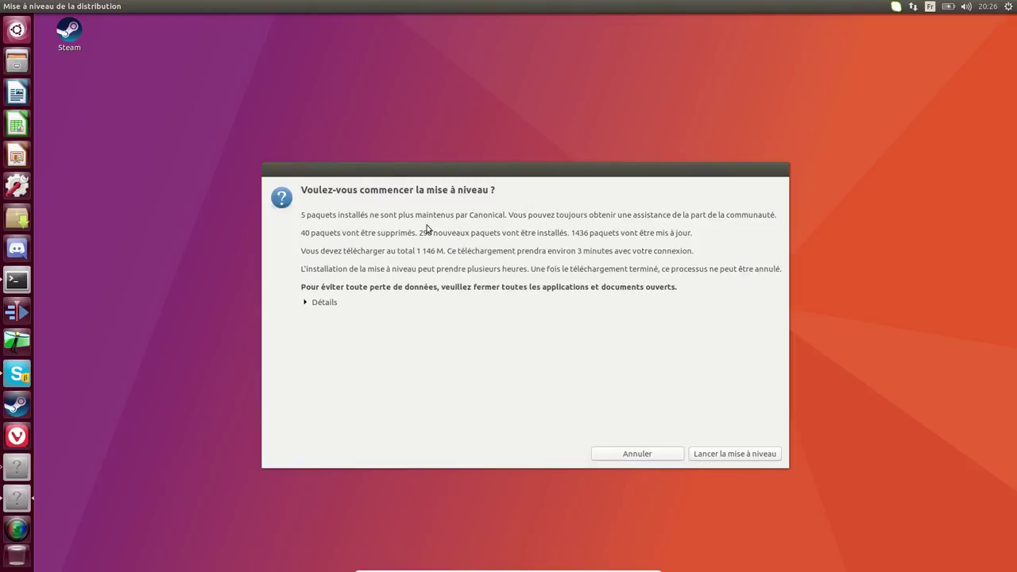
pyautogui.moveTo(346, 169); pyautogui.dragTo(333, 100)
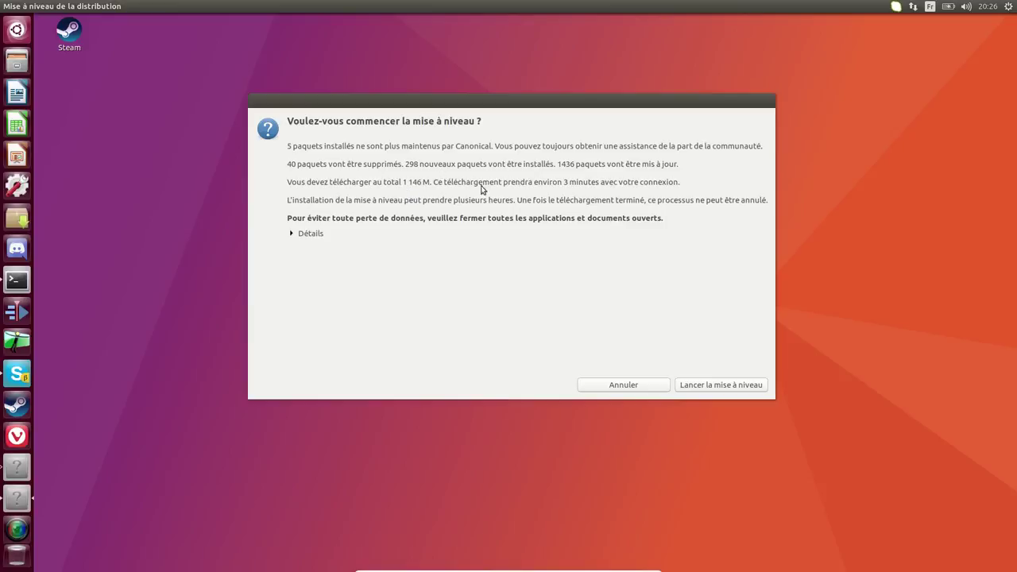
pyautogui.click(303, 235)
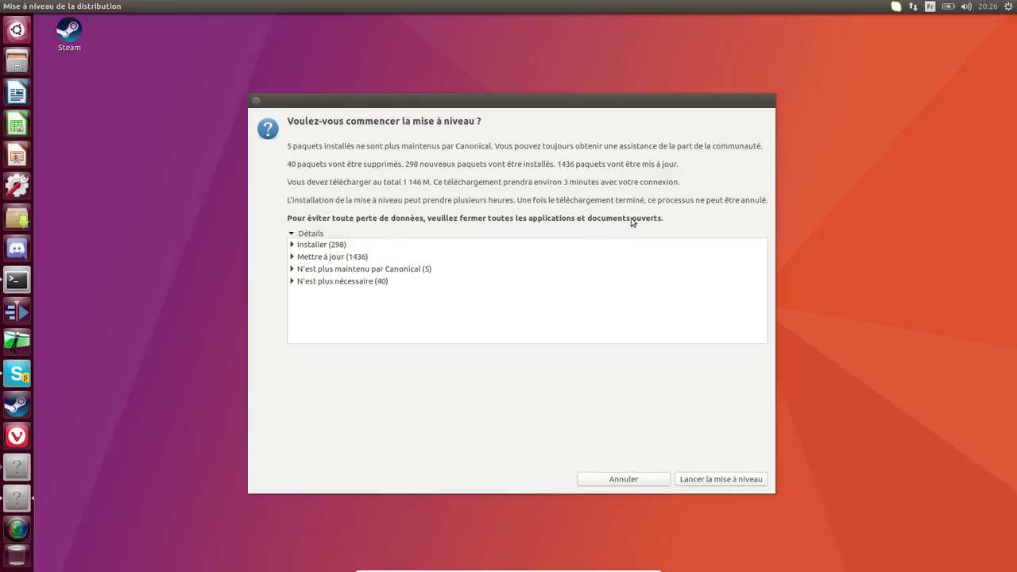
# Examine the lists of packages no longer maintained by Canonical and packages no longer needed
pyautogui.click(292, 281)
pyautogui.click(293, 282)
pyautogui.click(292, 269)
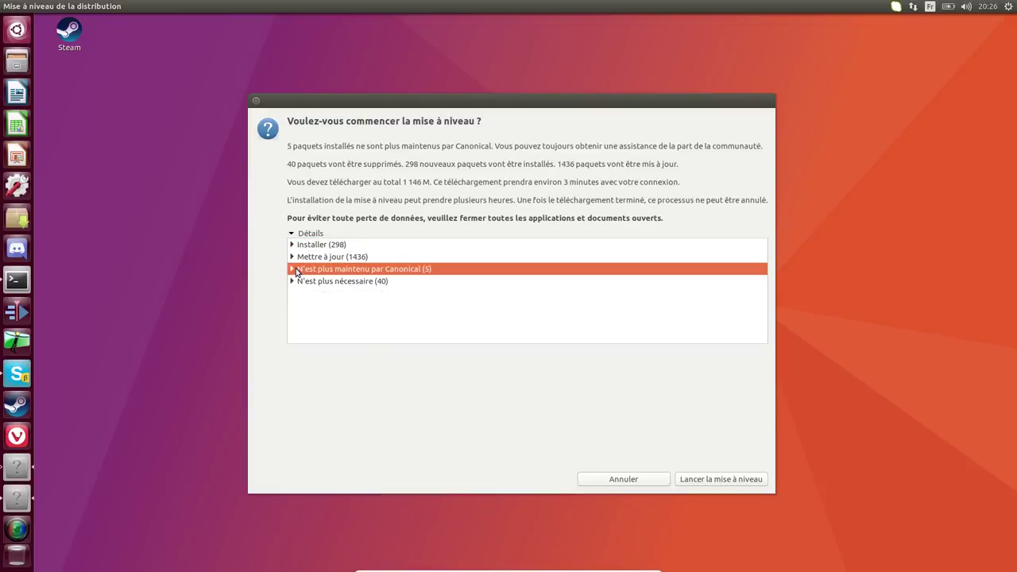
pyautogui.click(292, 268)
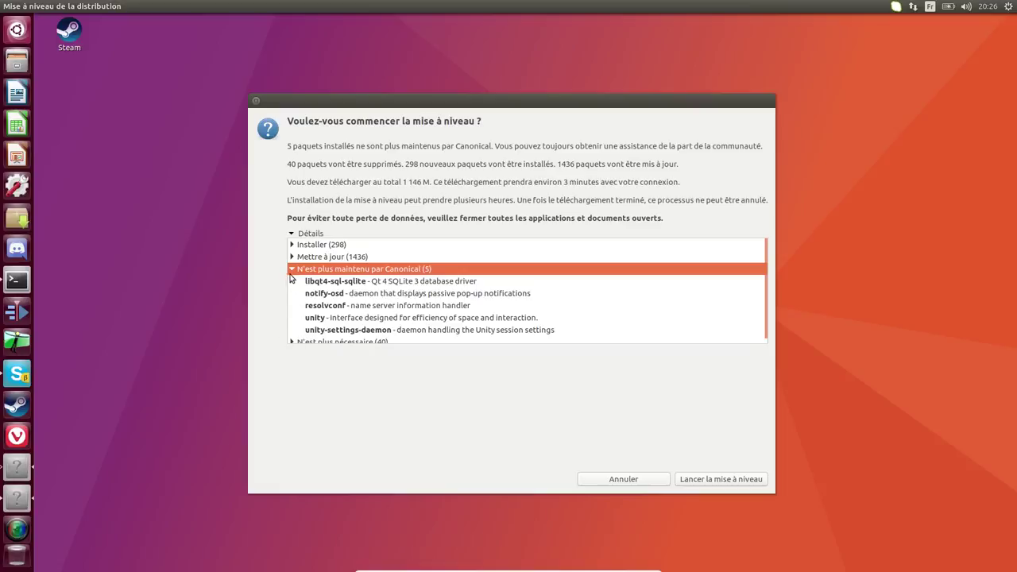
pyautogui.click(374, 307)
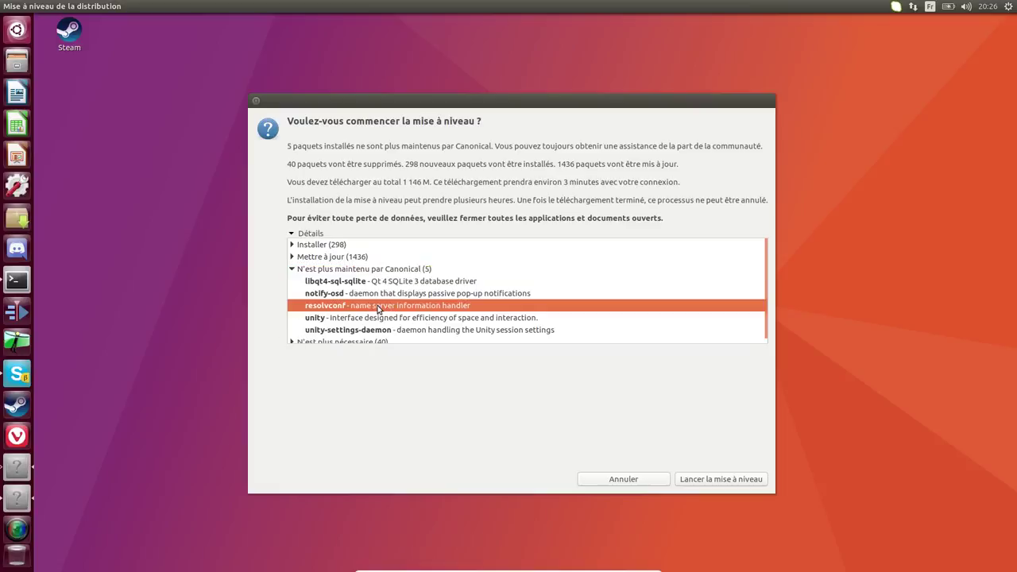
pyautogui.click(292, 271)
pyautogui.click(291, 282)
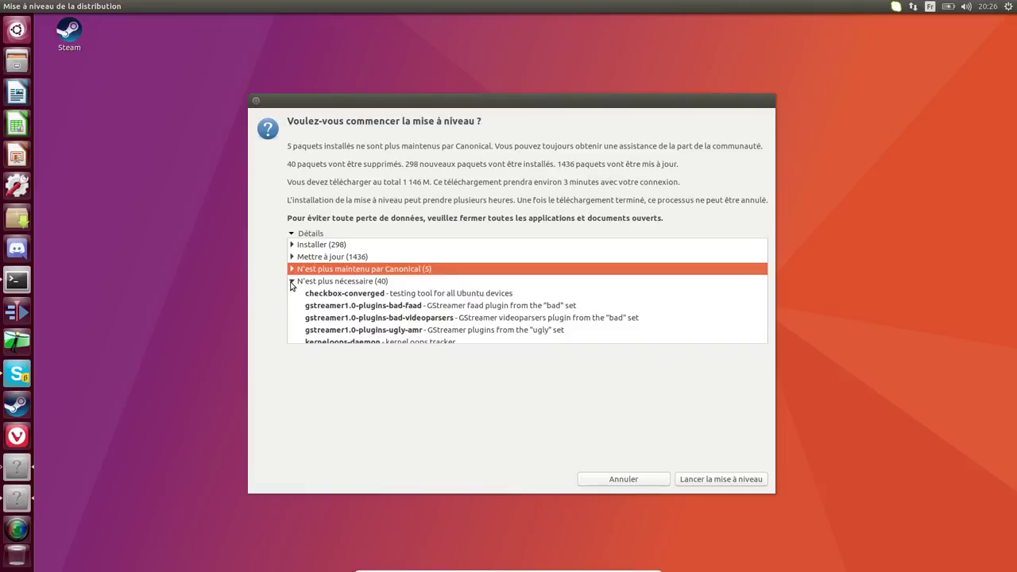
pyautogui.scroll(-1, 400, 305)
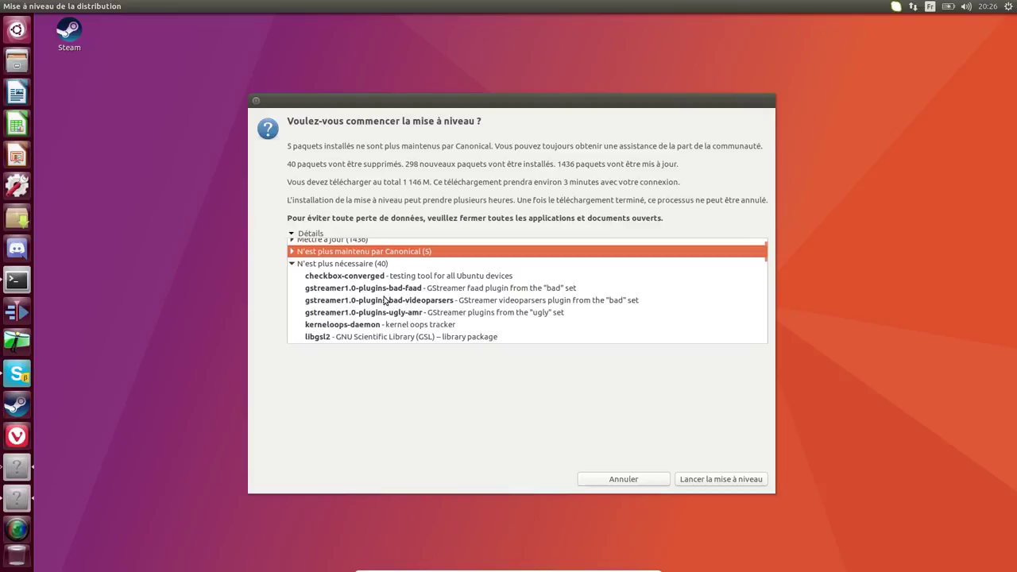
# Launch the Clementine music player by searching the applications for "cl"
pyautogui.click(18, 32)
pyautogui.write('clu')
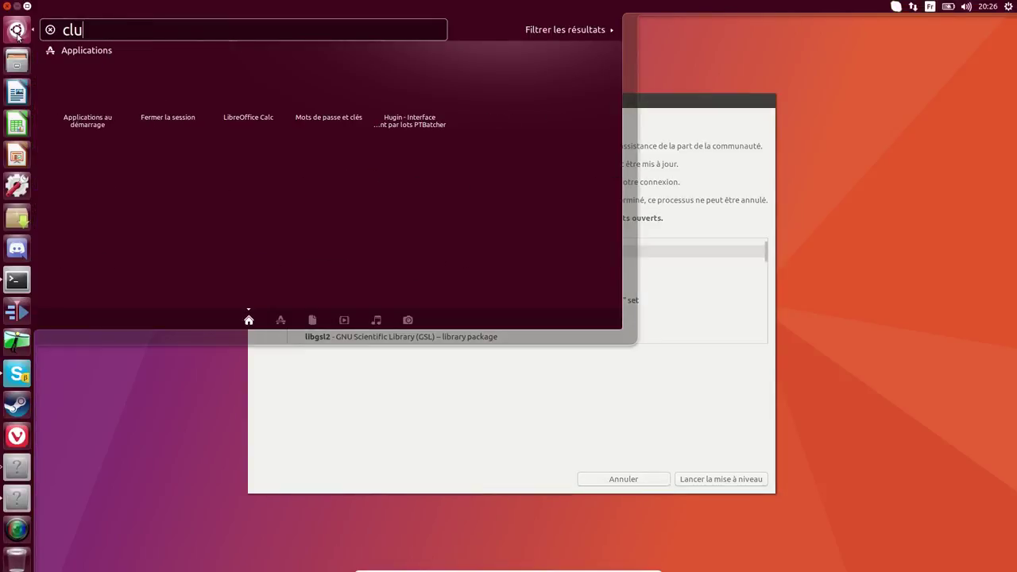
pyautogui.press('BackSpace')
pyautogui.click(88, 87)
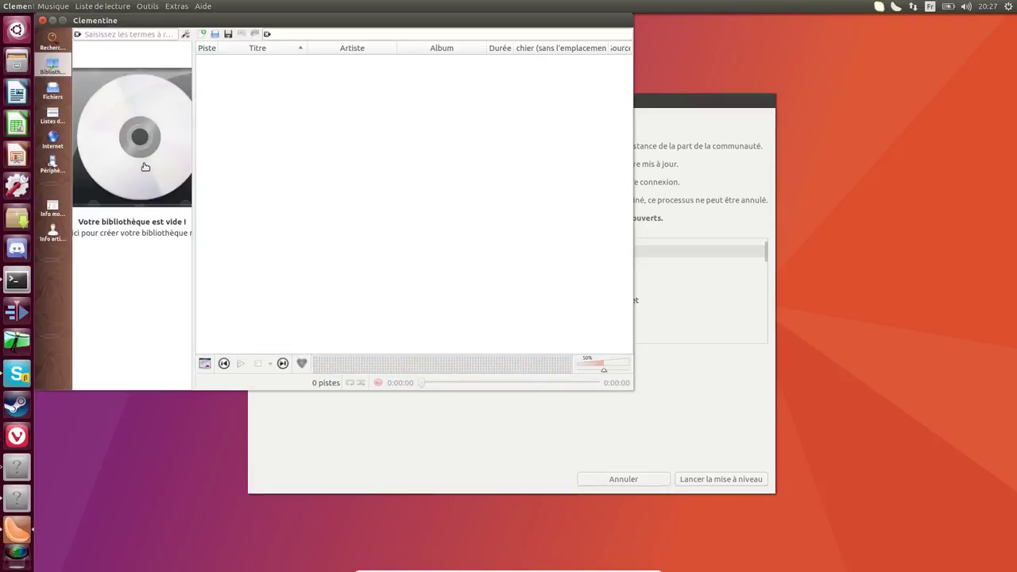
# Add the Musique folder in the home directory to Clementine's music library
pyautogui.click(145, 166)
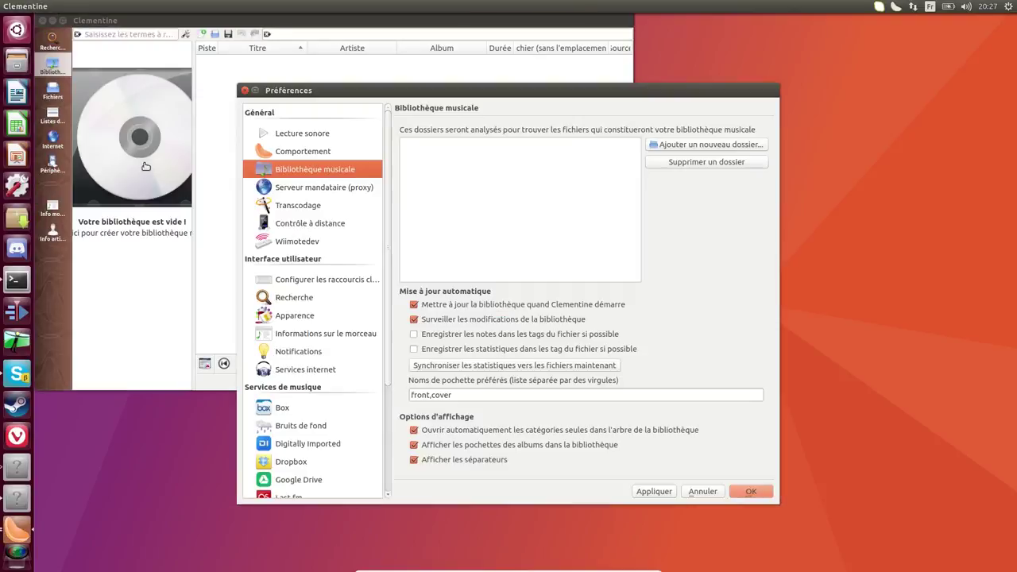
pyautogui.click(675, 144)
pyautogui.click(403, 228)
pyautogui.click(700, 446)
# Load the Free 2 Night tracks into the playlist and play "Music In Your Mind" from about 1:38
pyautogui.click(140, 208)
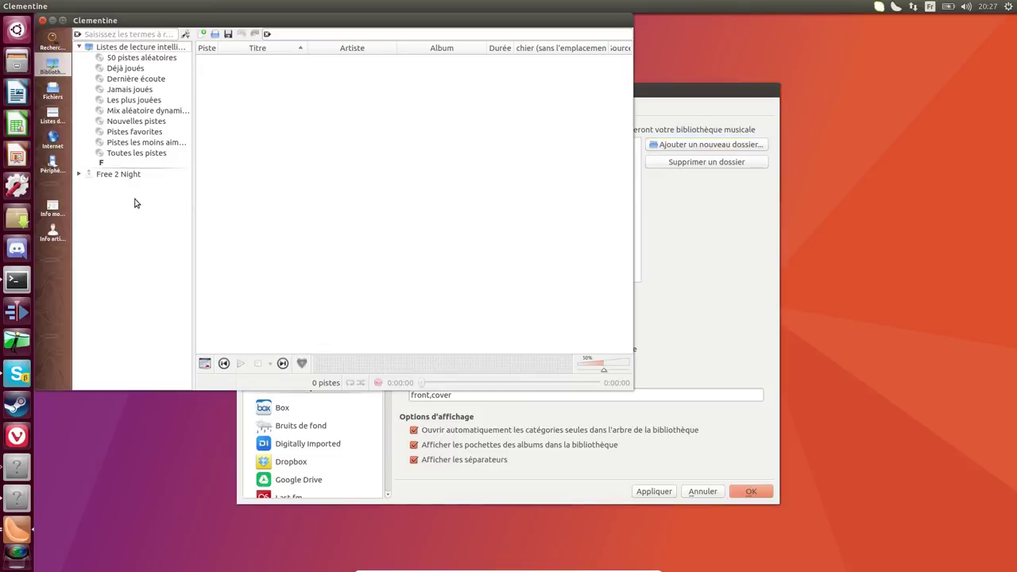
pyautogui.doubleClick(127, 174)
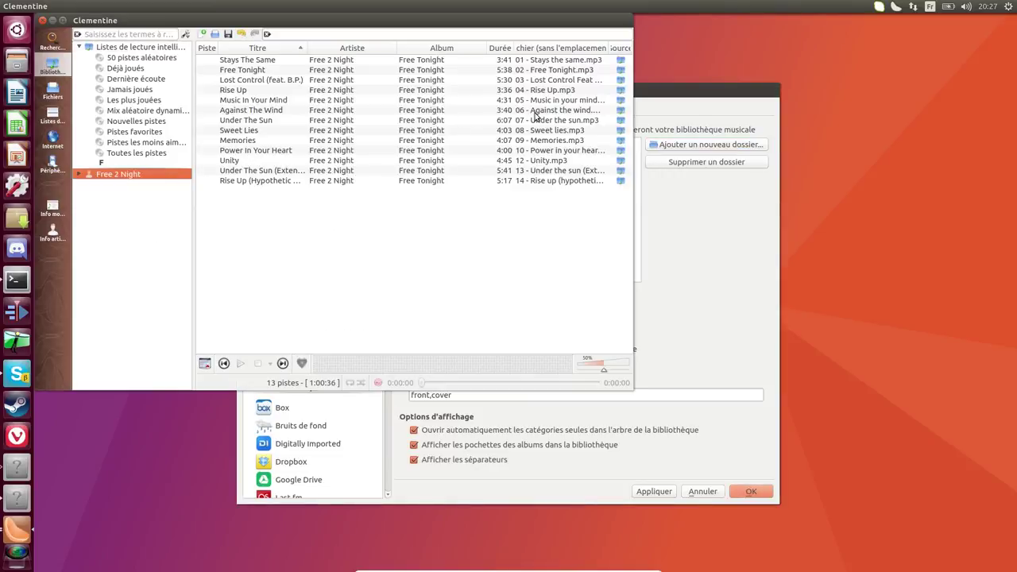
pyautogui.doubleClick(493, 101)
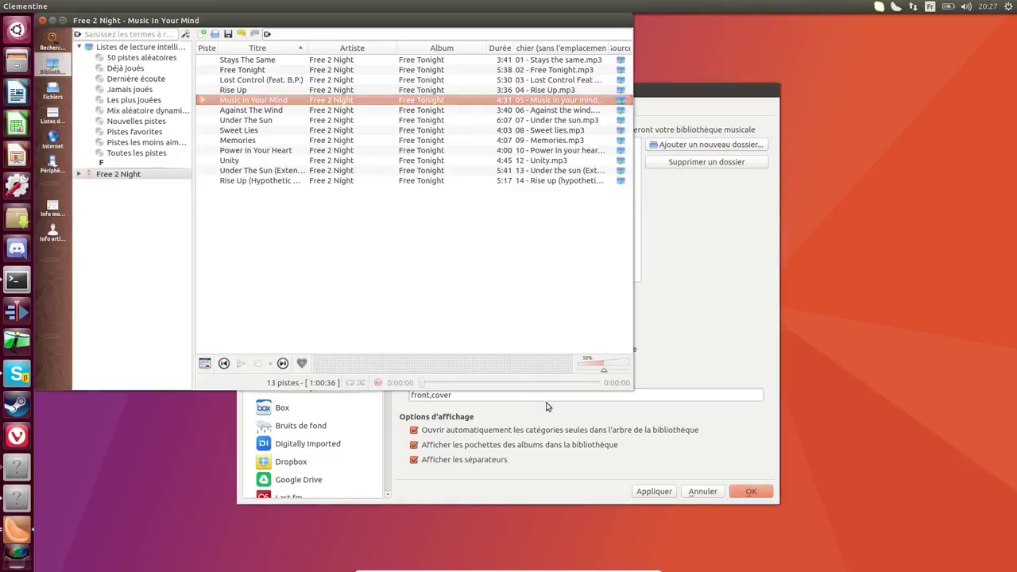
pyautogui.click(485, 383)
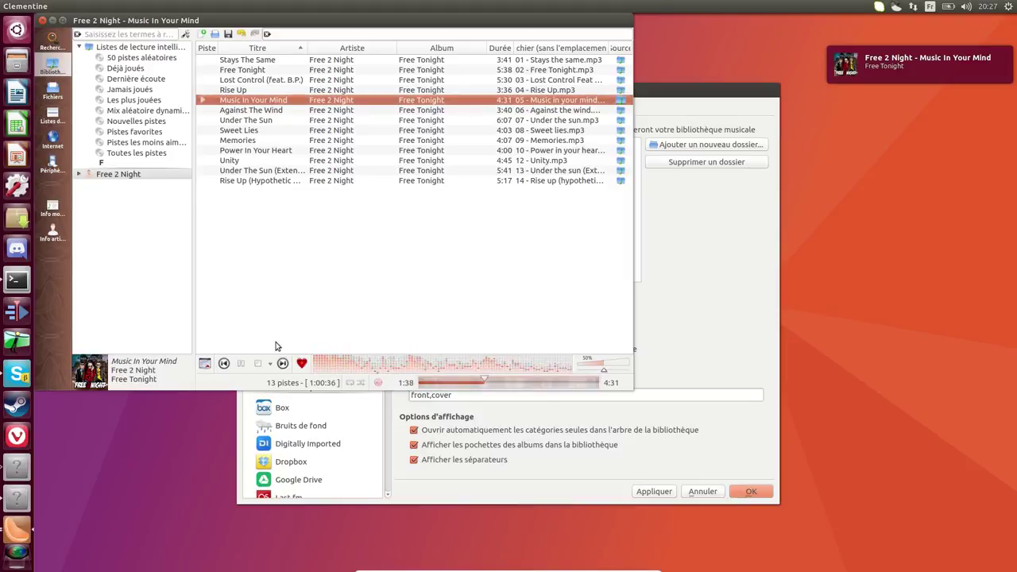
# Stop the playback and close Clementine's player and preferences windows, keeping the library settings
pyautogui.click(257, 363)
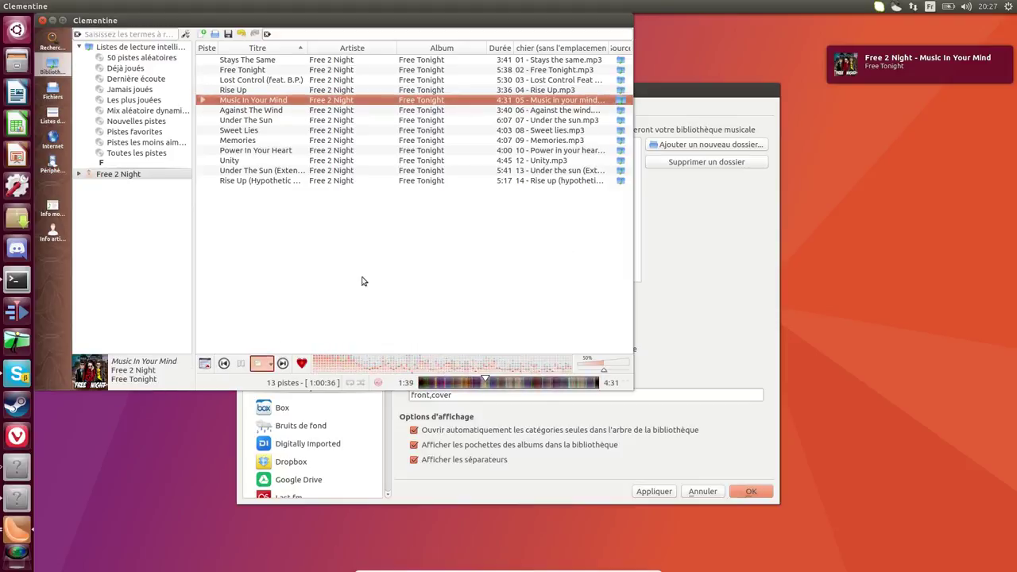
pyautogui.click(42, 20)
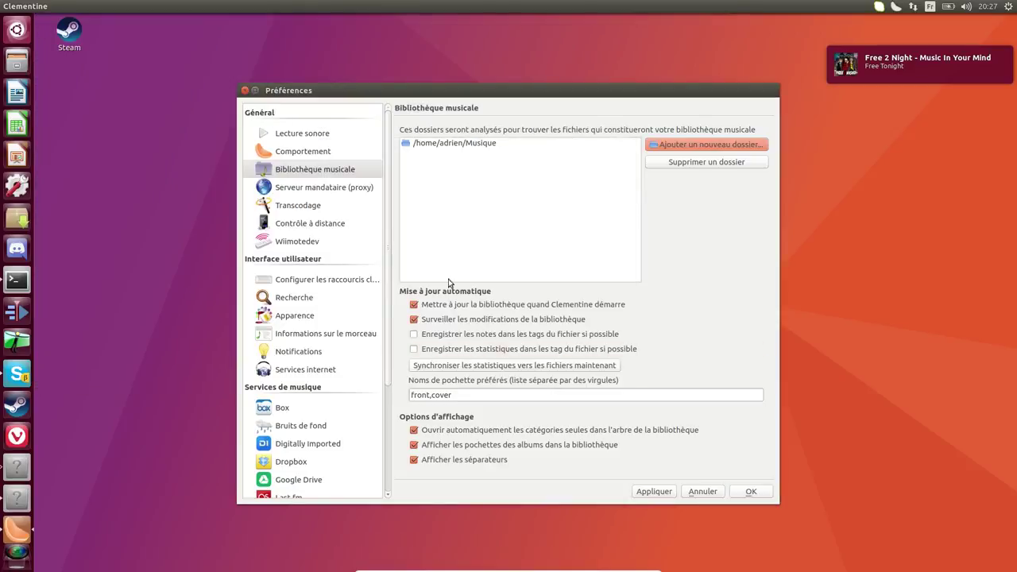
pyautogui.click(752, 491)
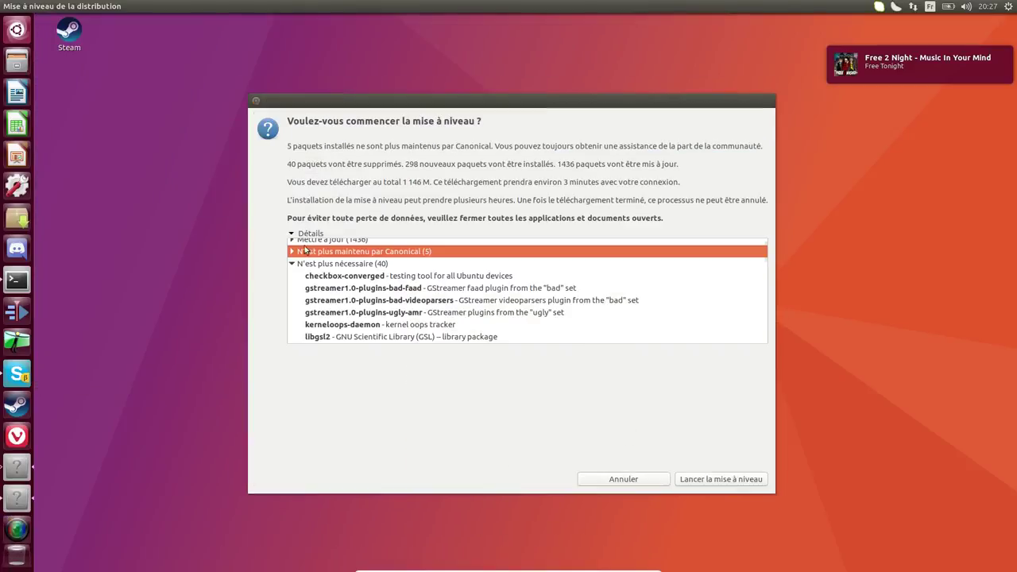
# Examine the rest of the list of packages no longer needed, down to the Unity 8 entries, and collapse it
pyautogui.scroll(-2, 374, 312)
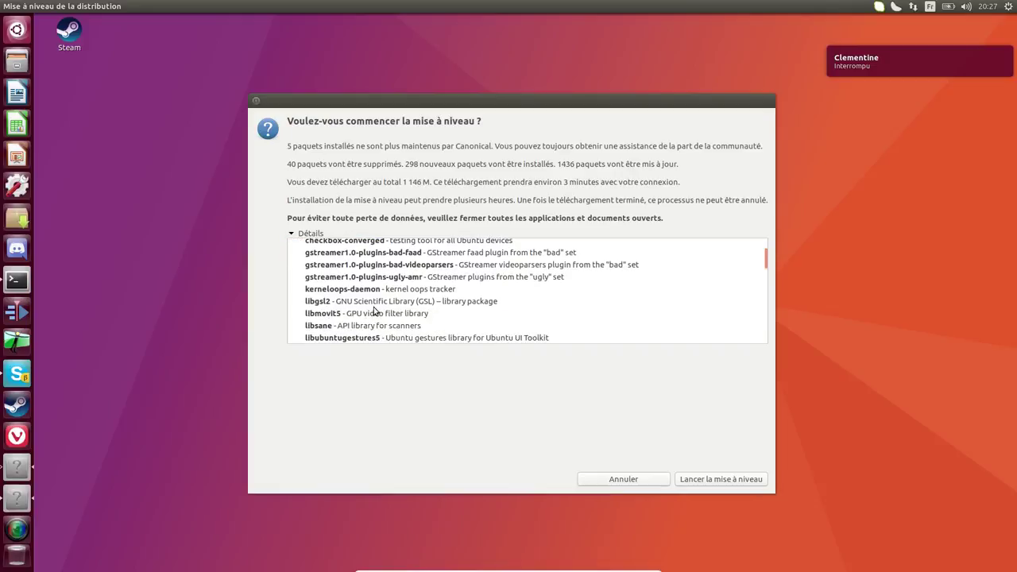
pyautogui.scroll(-5, 358, 306)
pyautogui.scroll(-3, 357, 325)
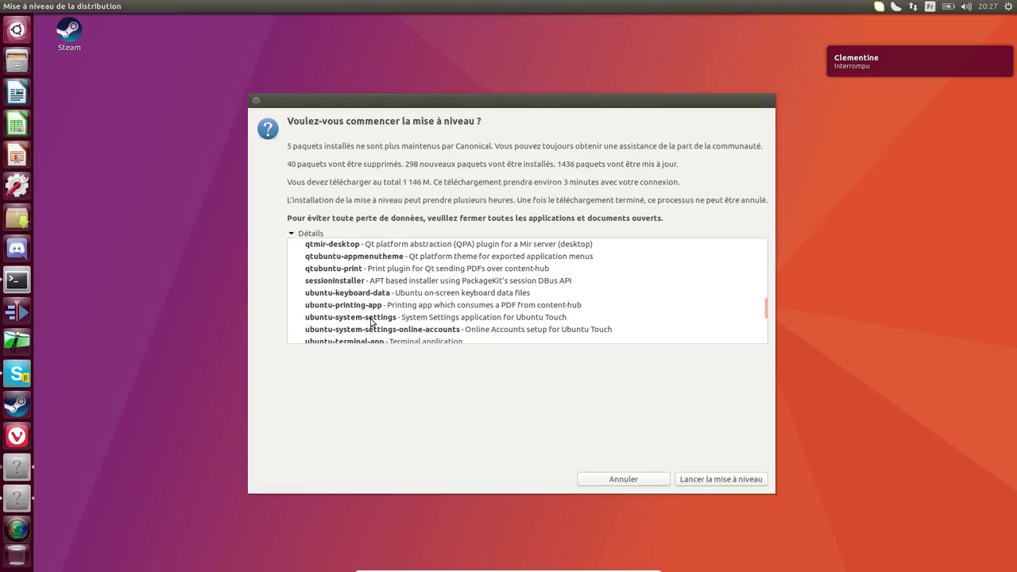
pyautogui.scroll(-1, 371, 322)
pyautogui.scroll(-5, 371, 322)
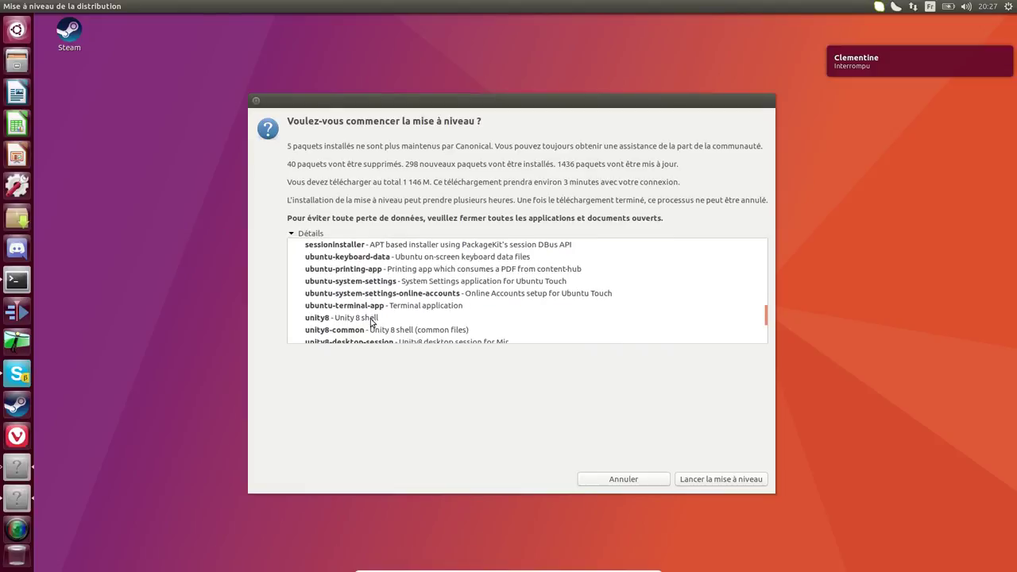
pyautogui.scroll(8, 372, 274)
pyautogui.scroll(10, 320, 287)
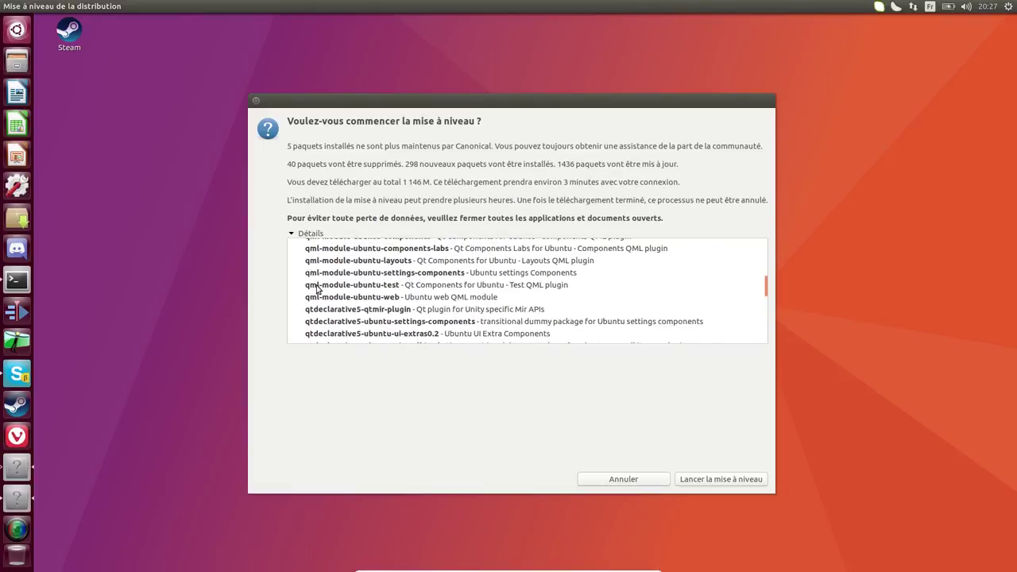
pyautogui.click(292, 281)
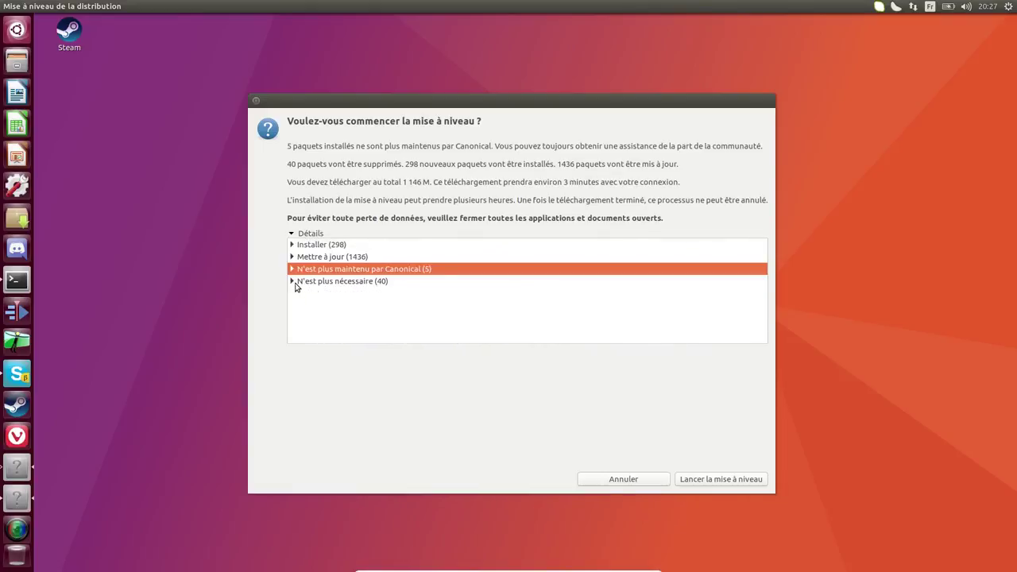
# Look over the packages listed for updating and installation, and confirm the start of the upgrade
pyautogui.click(292, 257)
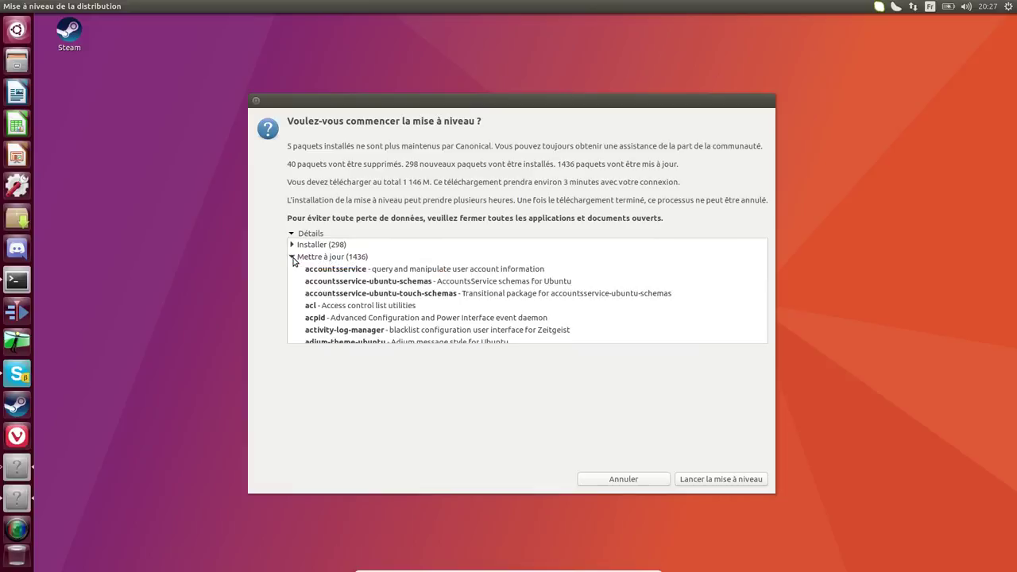
pyautogui.click(293, 256)
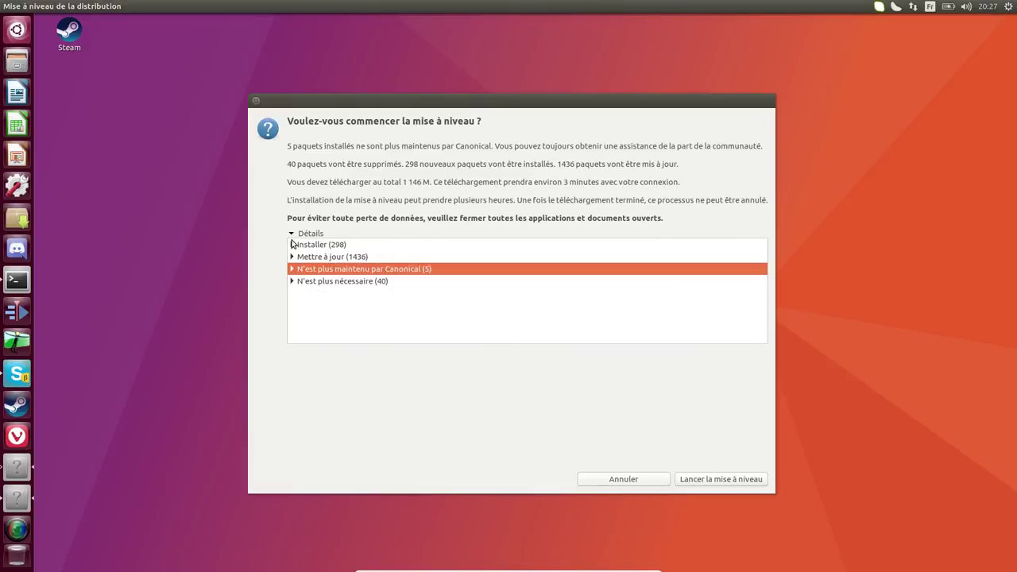
pyautogui.click(292, 244)
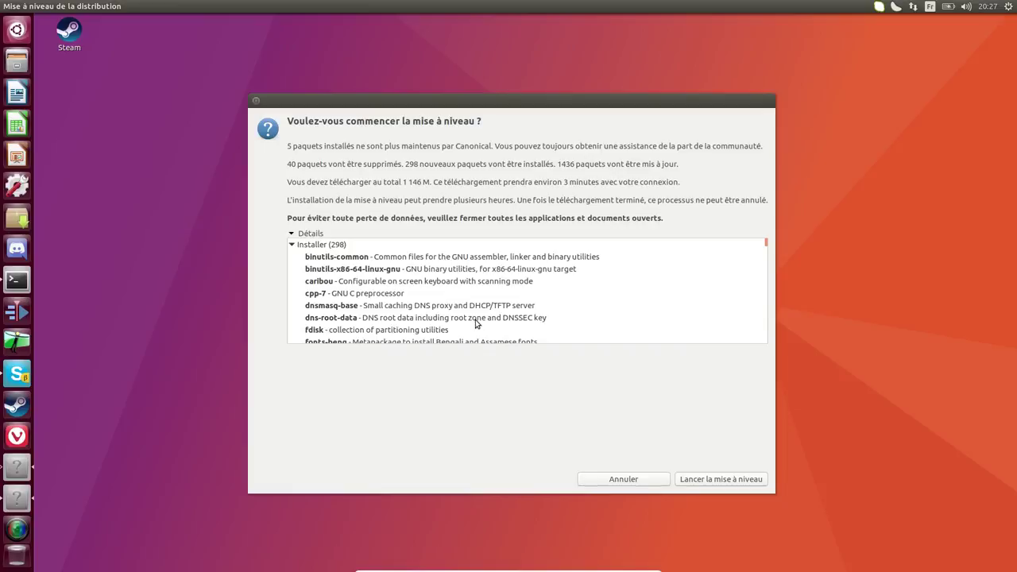
pyautogui.scroll(-15, 476, 323)
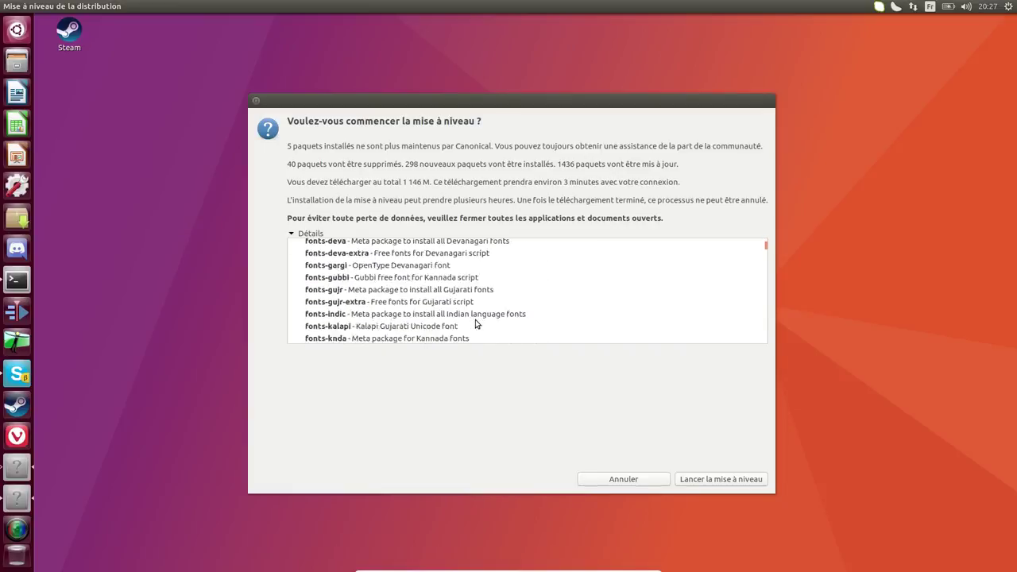
pyautogui.scroll(-15, 477, 324)
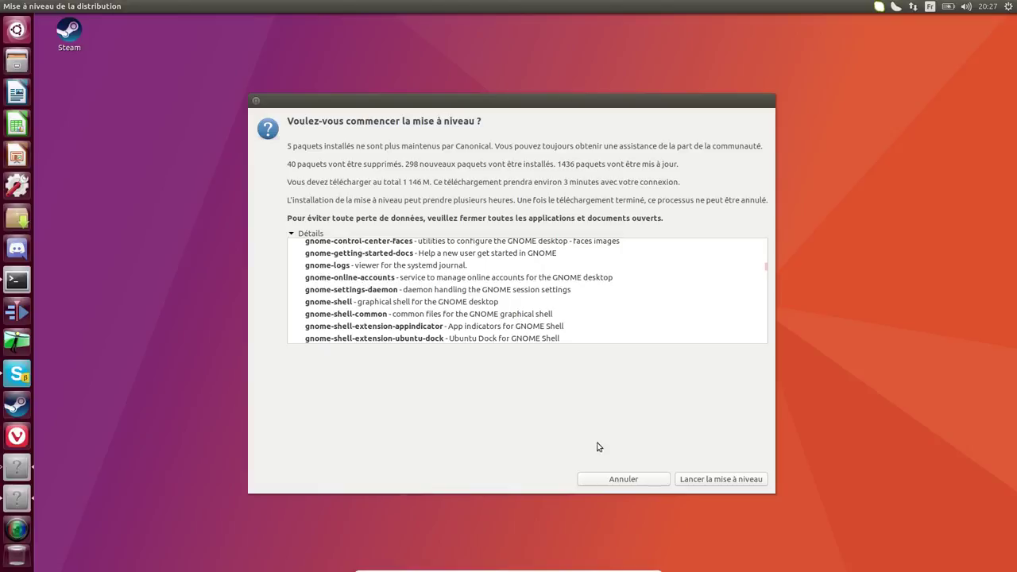
pyautogui.click(720, 479)
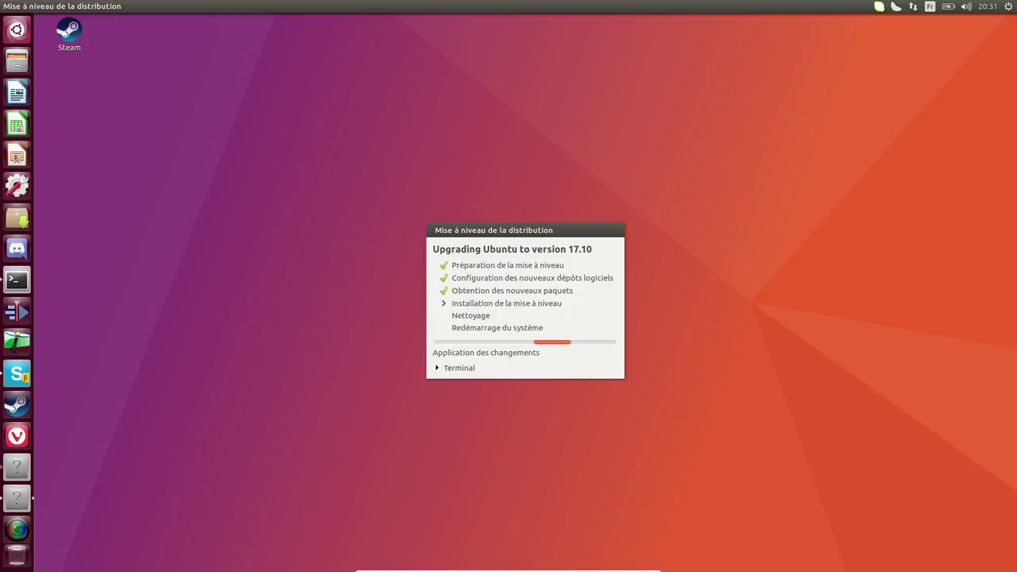
# Show the upgrade's terminal output with its window moved fully into view, and close the Skype sign-in window
pyautogui.click(463, 370)
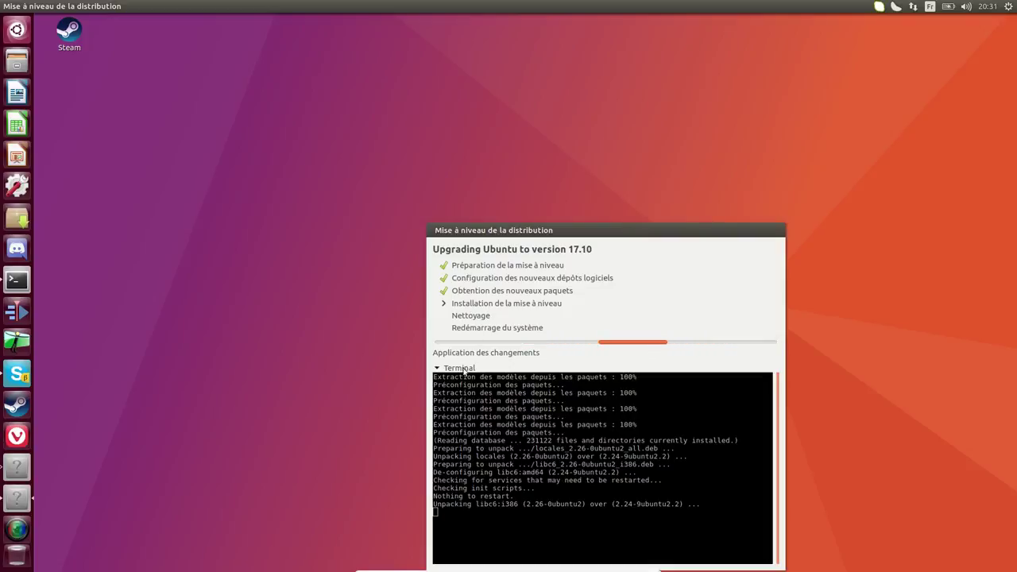
pyautogui.moveTo(510, 230); pyautogui.dragTo(406, 174)
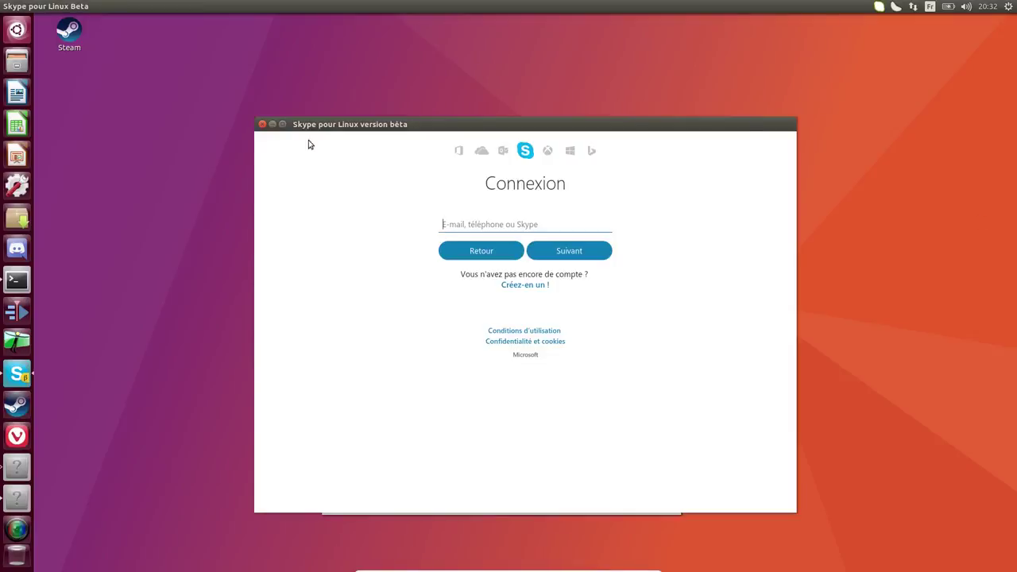
pyautogui.click(262, 125)
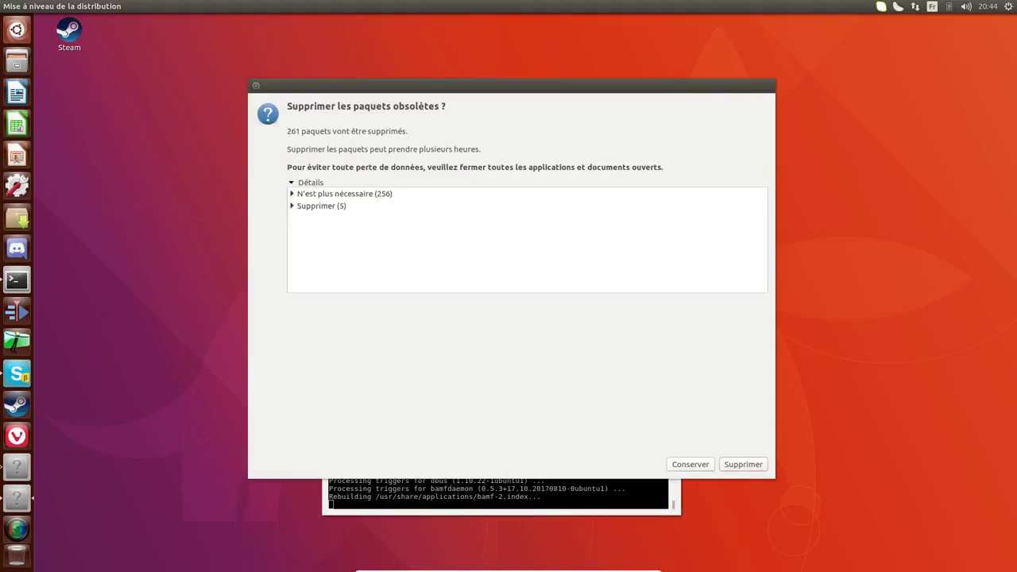
# Examine the list of packages no longer needed in the obsolete packages prompt, from its first entry to its last
pyautogui.click(292, 194)
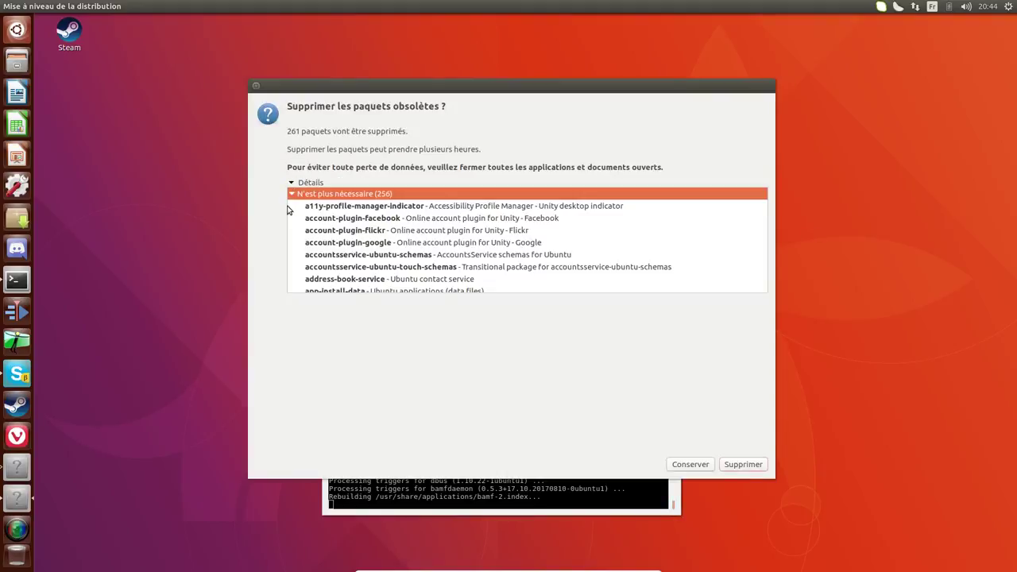
pyautogui.scroll(-4, 345, 241)
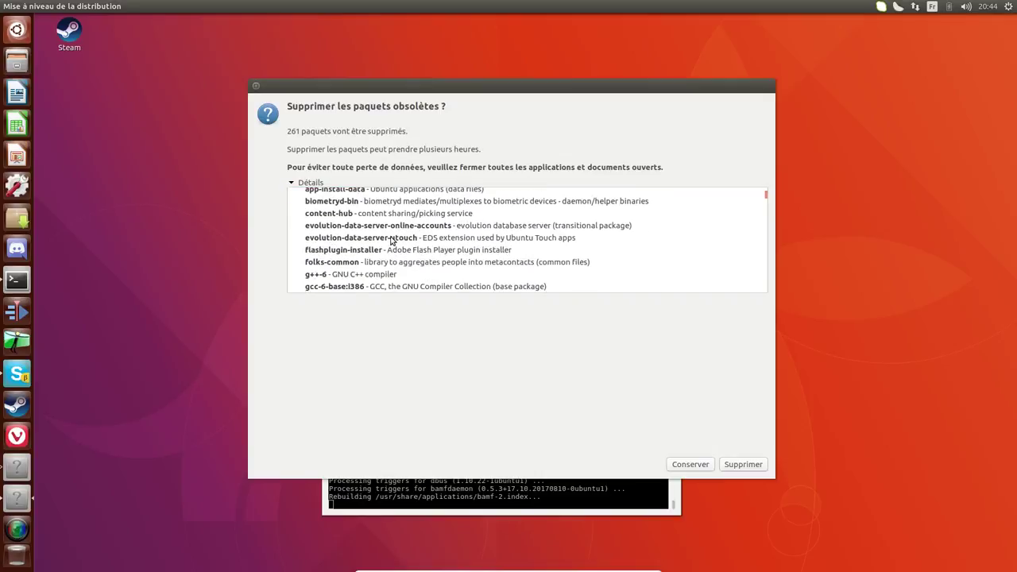
pyautogui.click(341, 249)
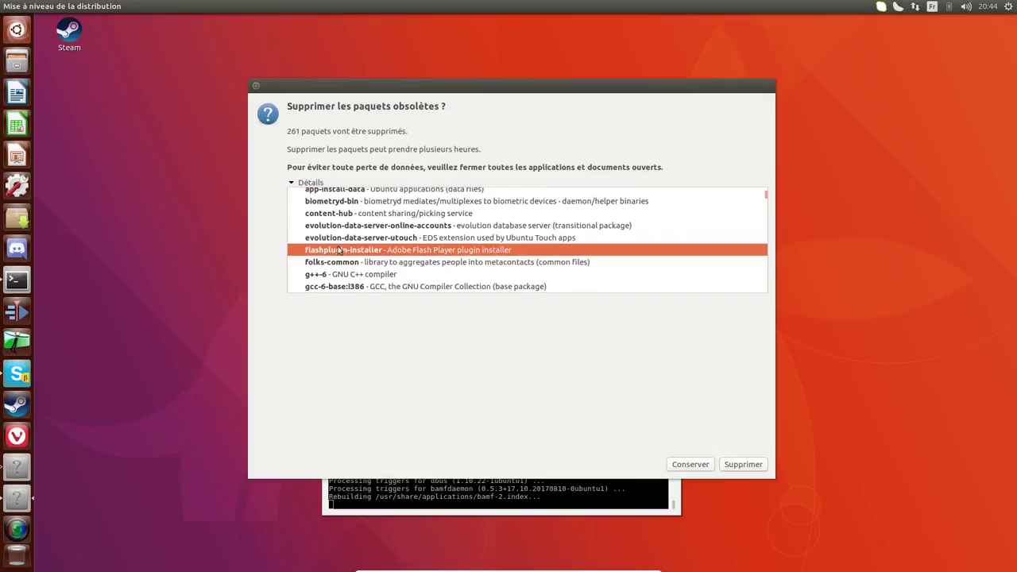
pyautogui.scroll(-5, 449, 230)
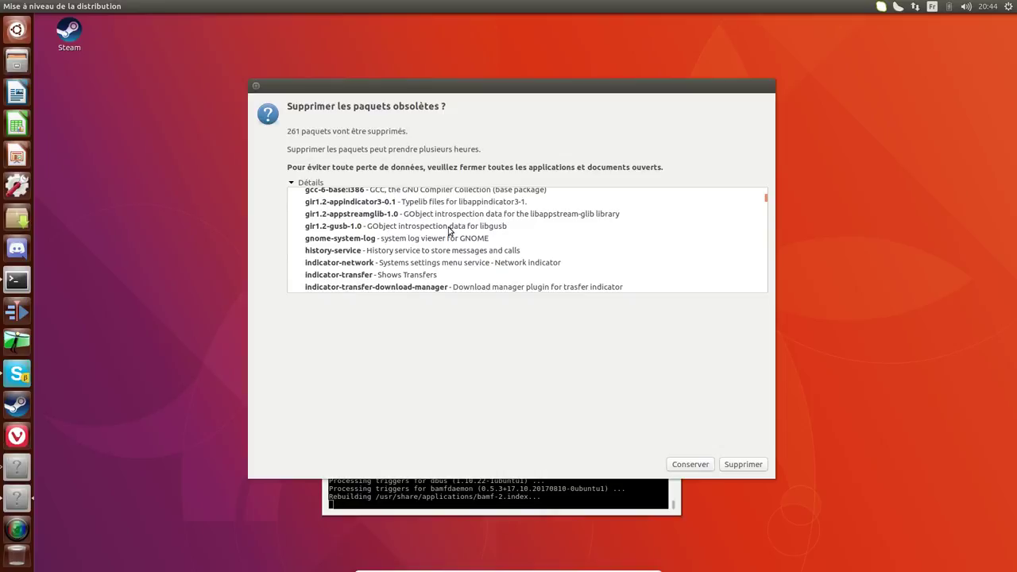
pyautogui.scroll(-15, 449, 231)
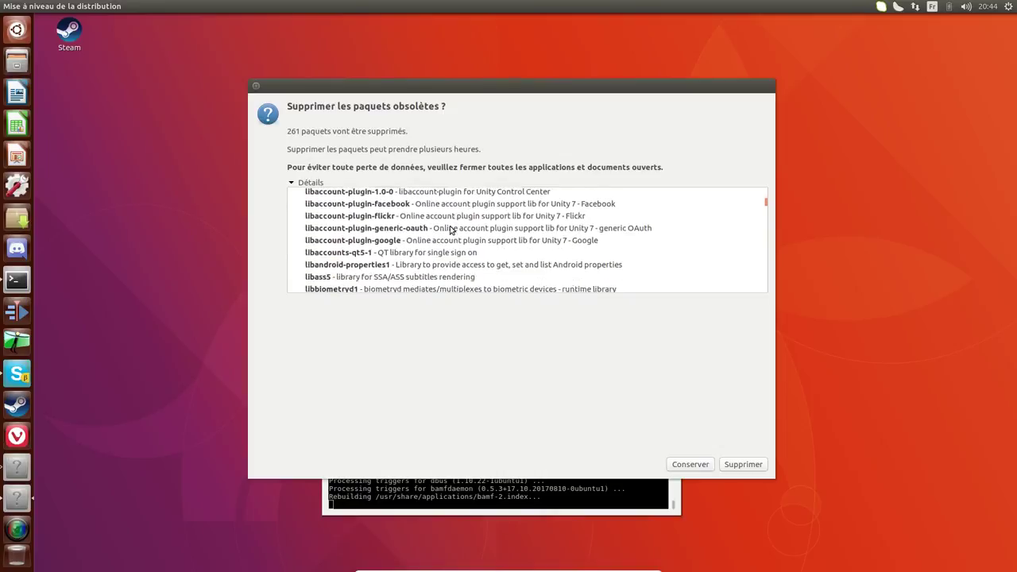
pyautogui.scroll(-20, 450, 230)
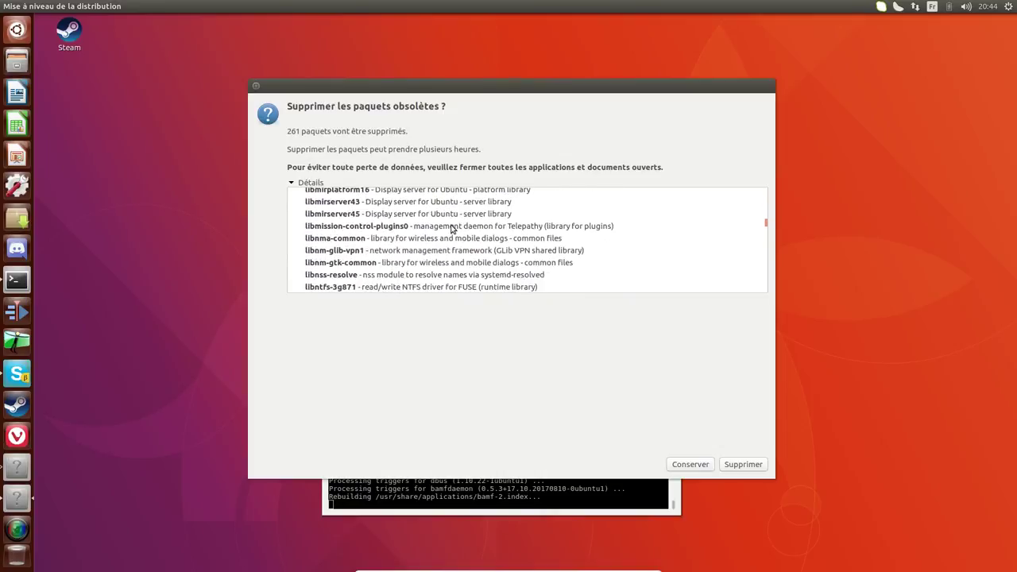
pyautogui.scroll(-20, 450, 229)
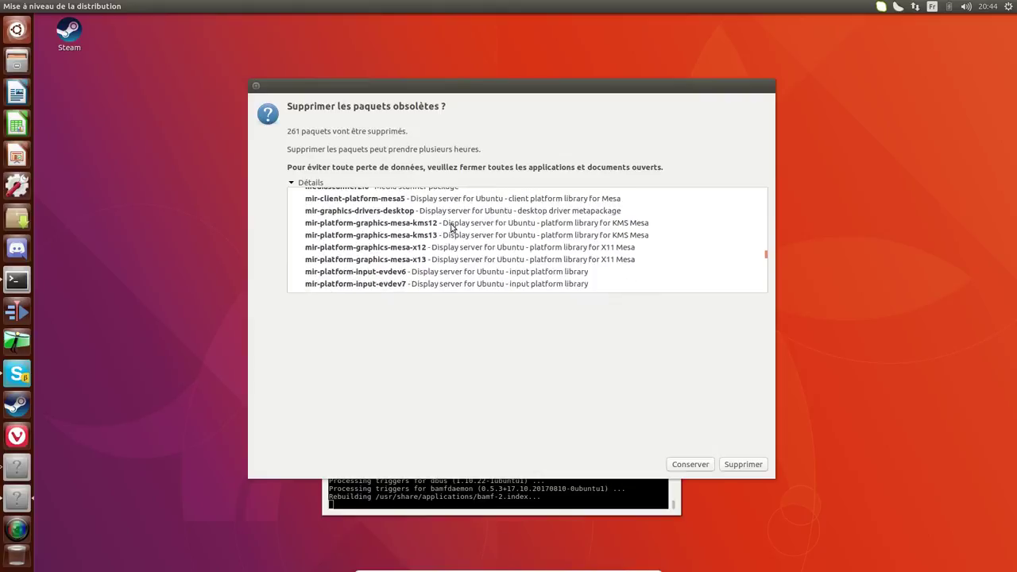
pyautogui.scroll(-20, 451, 228)
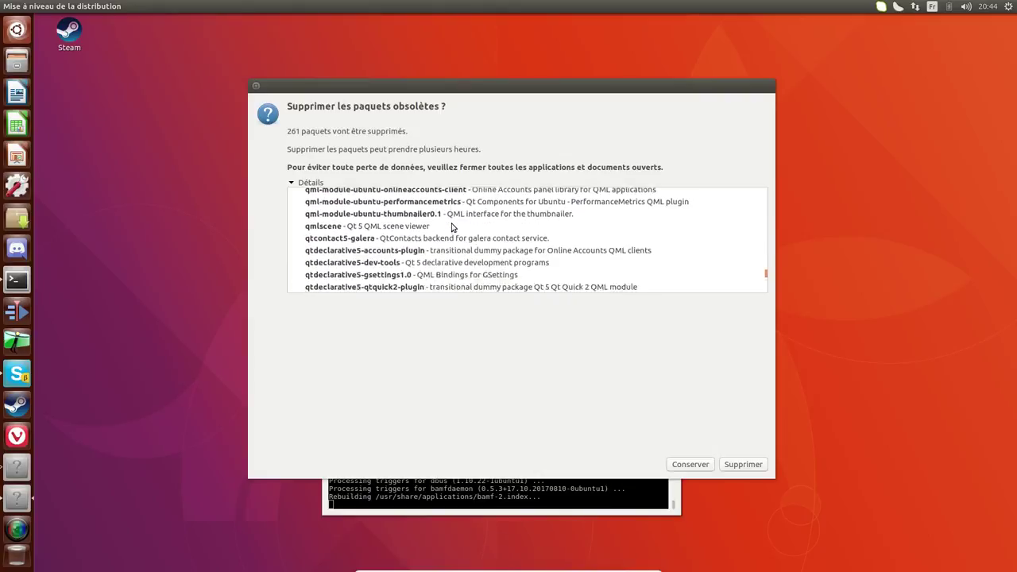
pyautogui.moveTo(766, 277); pyautogui.dragTo(765, 302)
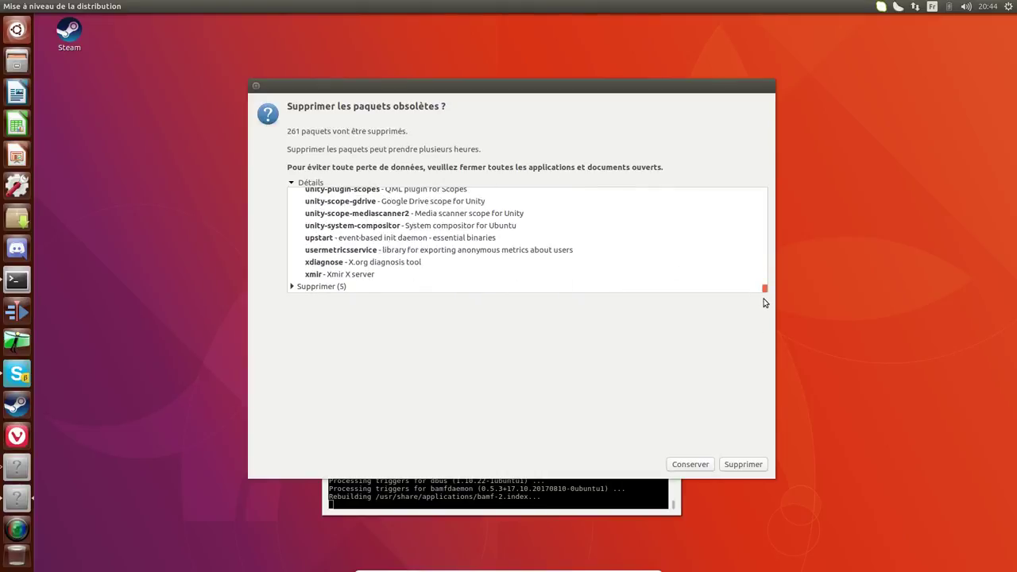
# Expand the group of packages marked for removal, remove all the obsolete packages, and restart the system to finish the upgrade
pyautogui.click(292, 287)
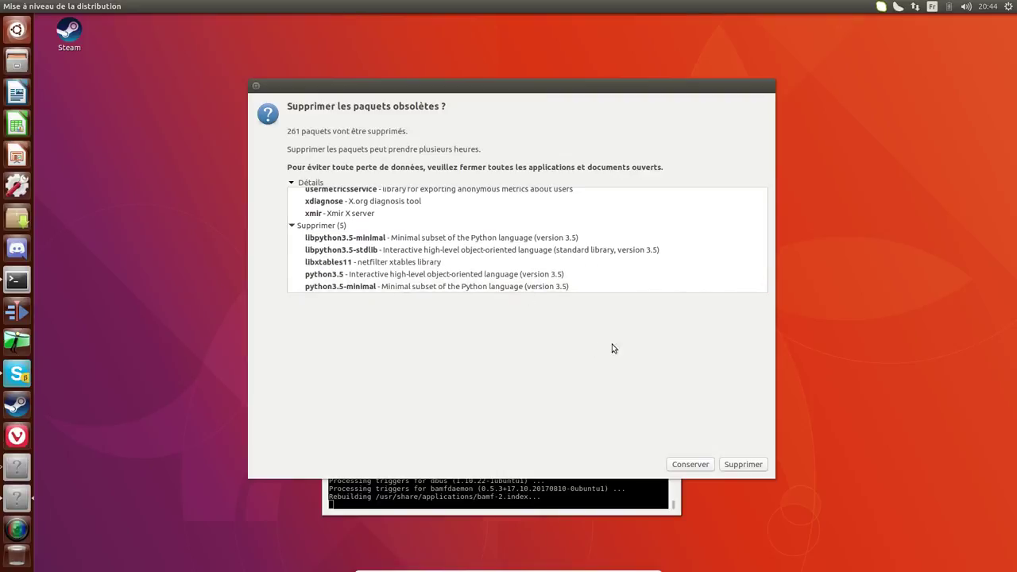
pyautogui.click(759, 468)
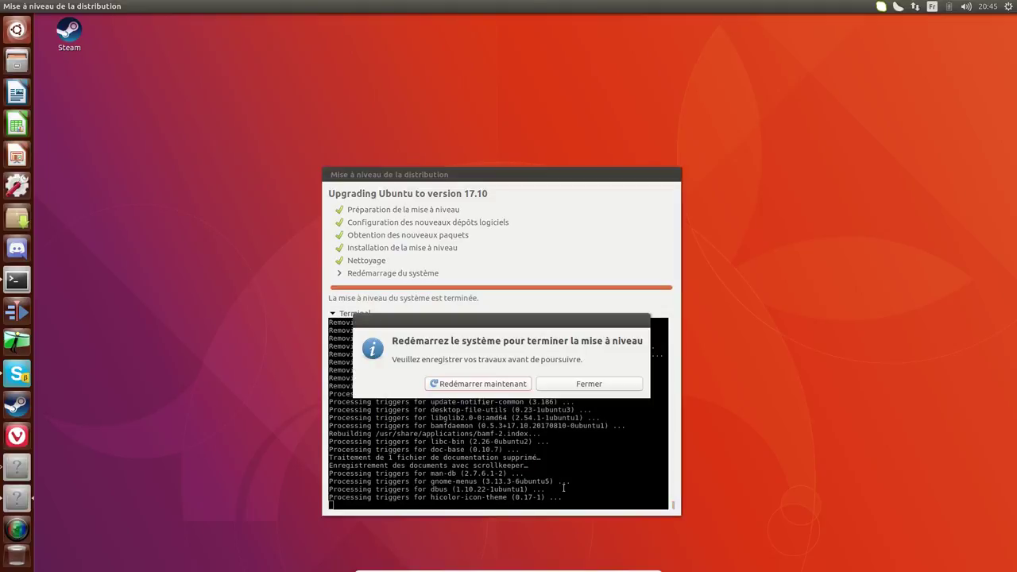
pyautogui.click(473, 384)
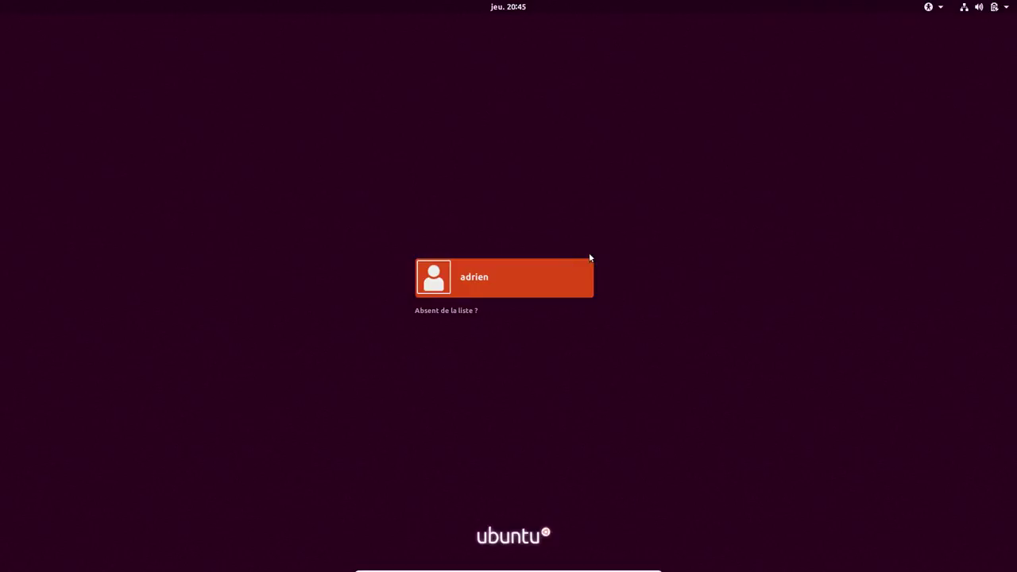
# Log in to the user account with the Ubuntu session, entering the account password
pyautogui.click(526, 278)
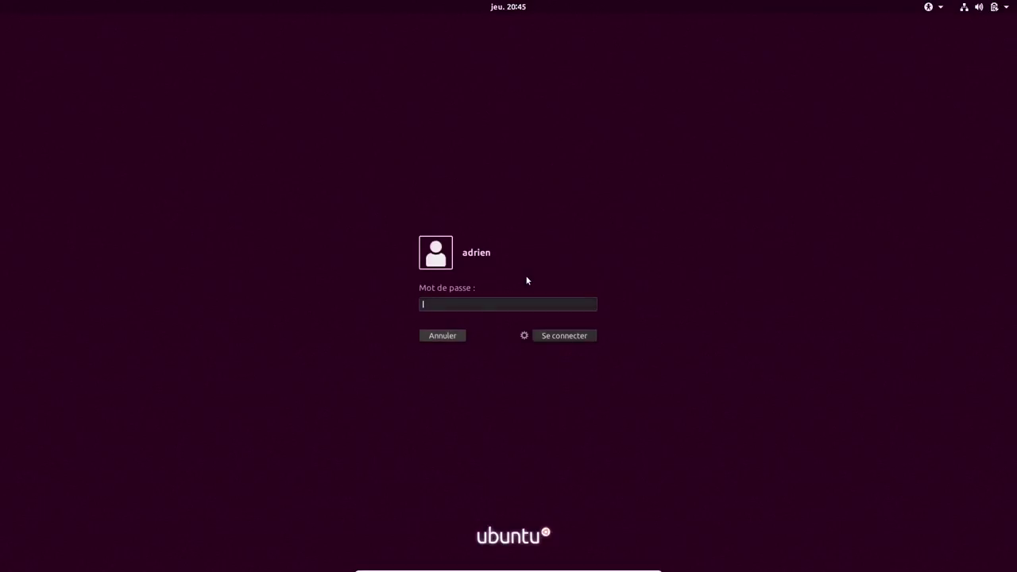
pyautogui.click(524, 336)
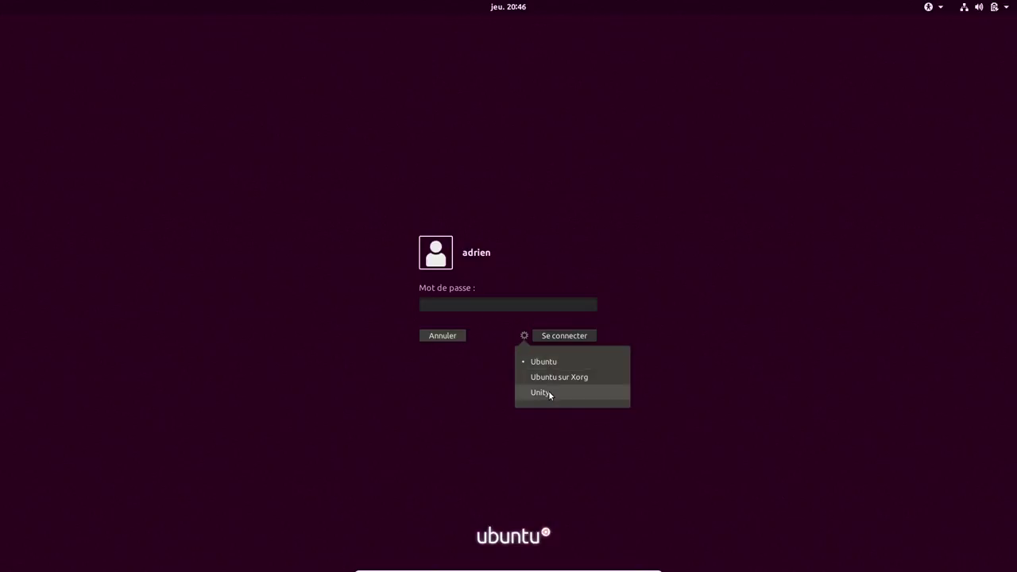
pyautogui.click(539, 365)
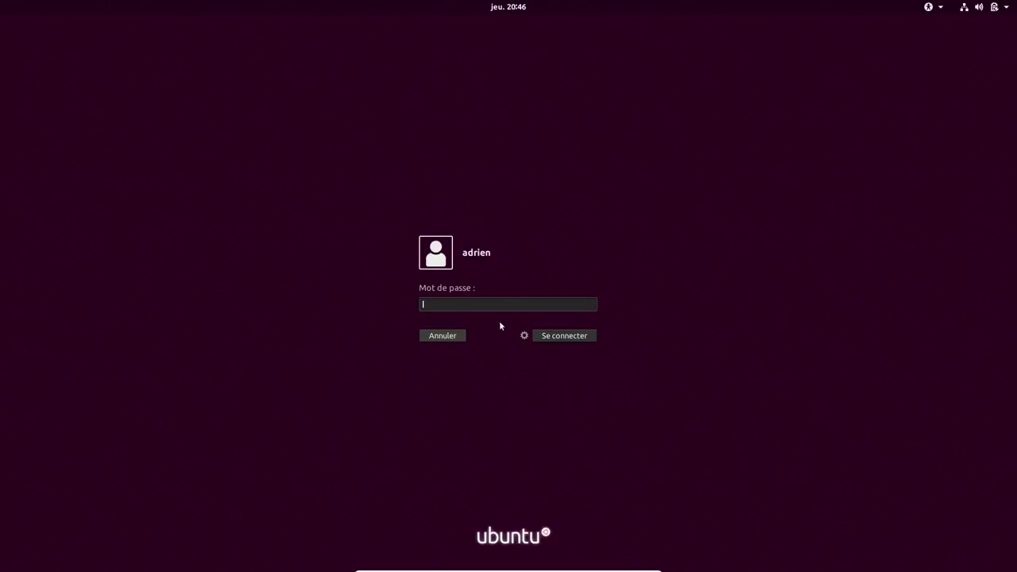
pyautogui.write('••••')
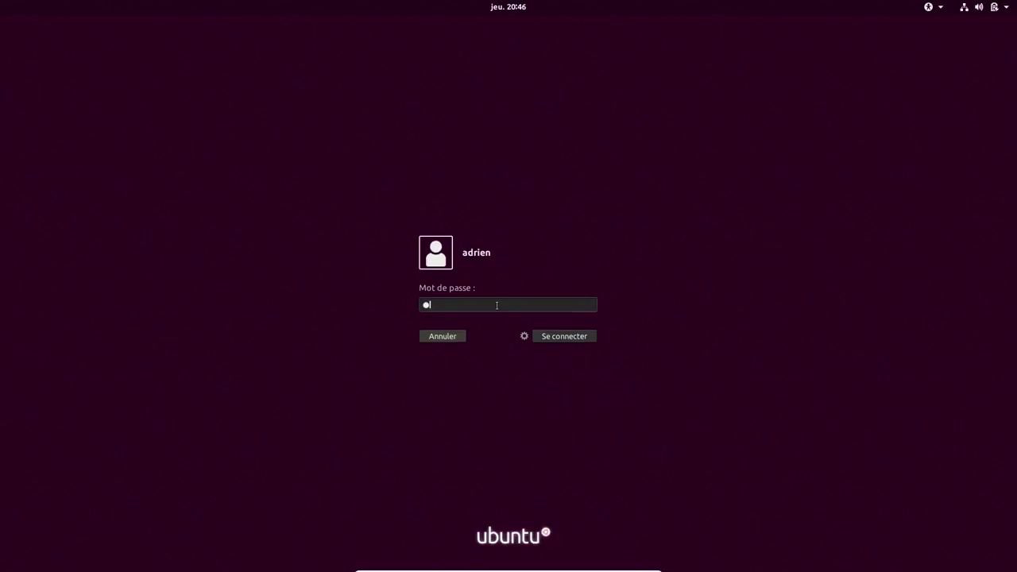
pyautogui.press('Return')
pyautogui.write('••••••••••')
pyautogui.press('Return')
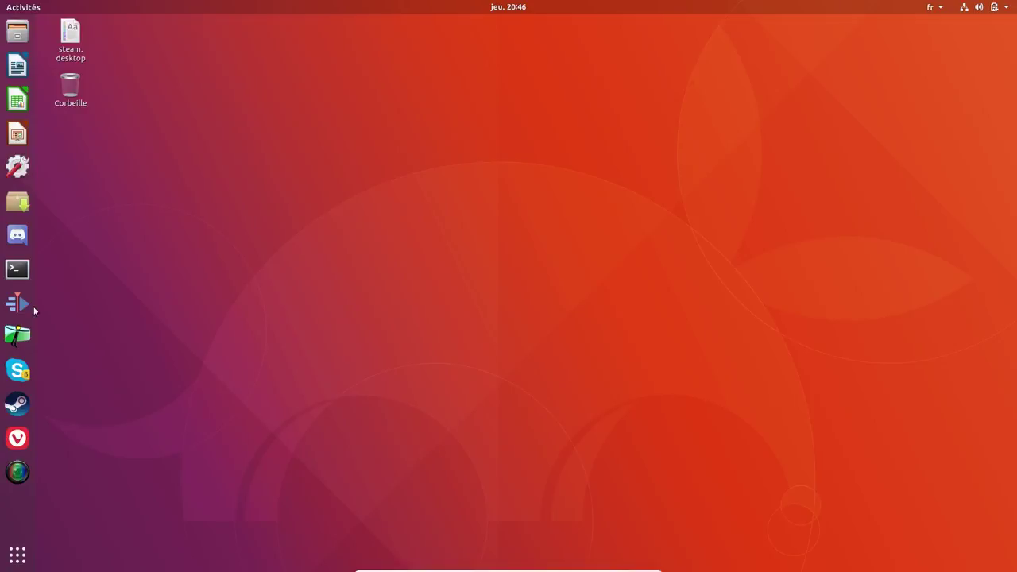
# Glance at the activities overview and show the system's About details in the settings to check the installed Ubuntu version
pyautogui.click(17, 7)
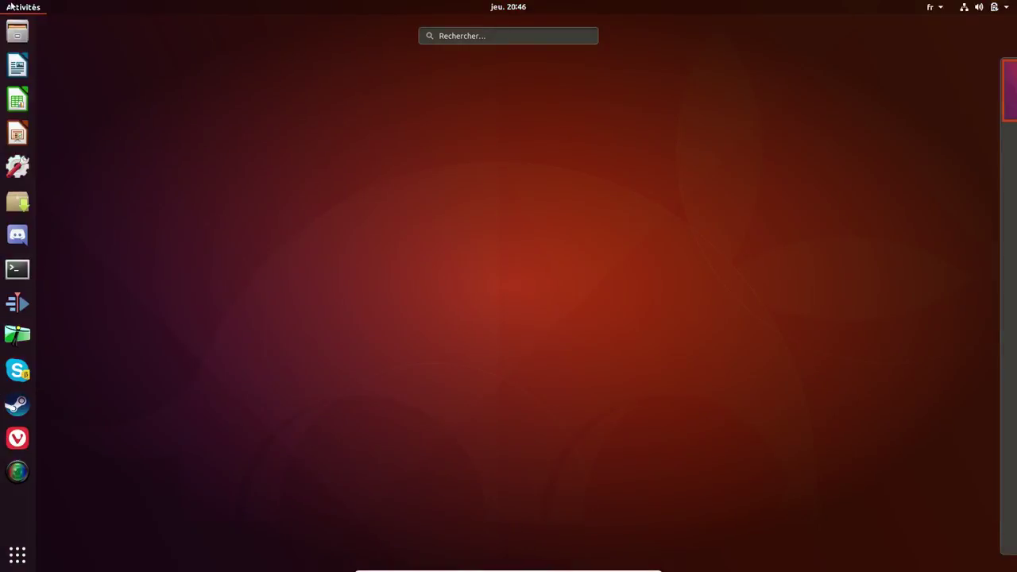
pyautogui.press('Escape')
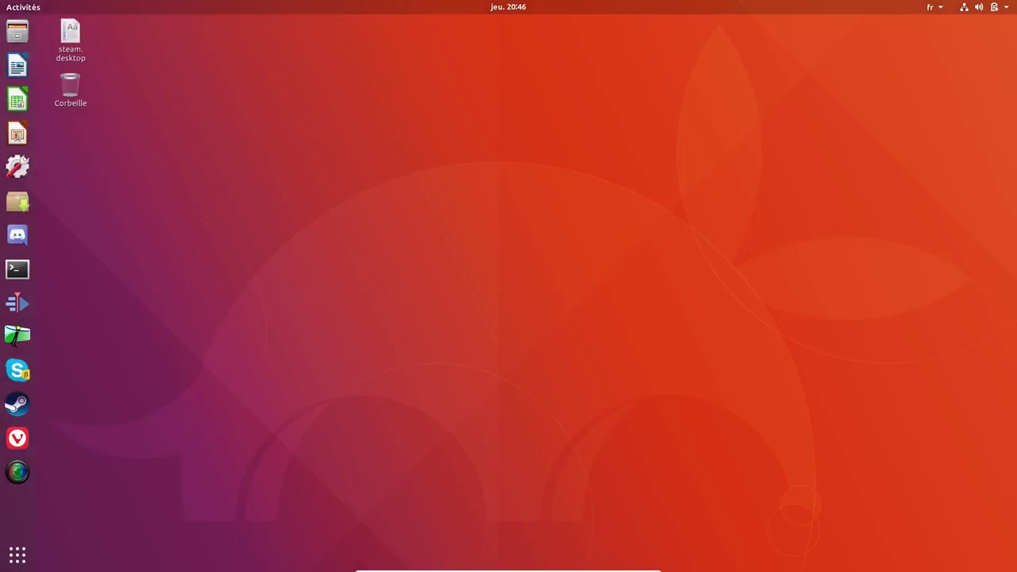
pyautogui.click(1007, 9)
pyautogui.click(877, 152)
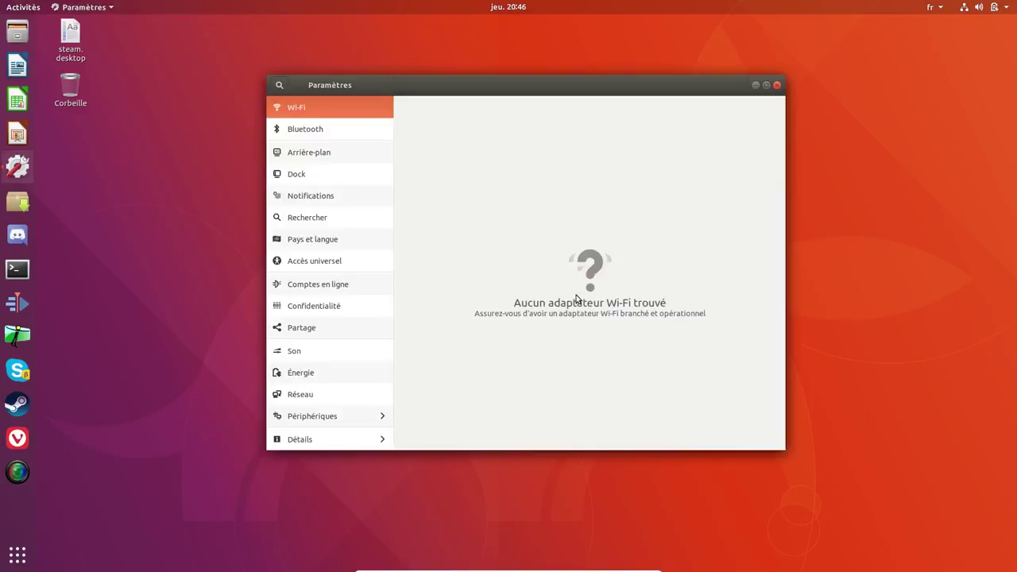
pyautogui.click(327, 443)
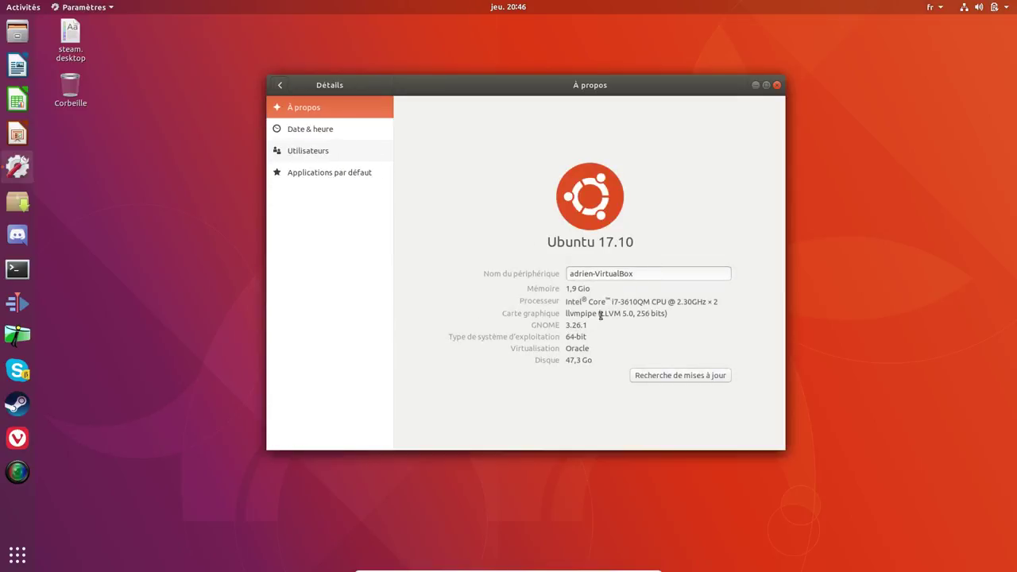
# Check for updates from the About details, close the settings window, and reposition the software window near the middle of the desktop
pyautogui.click(654, 379)
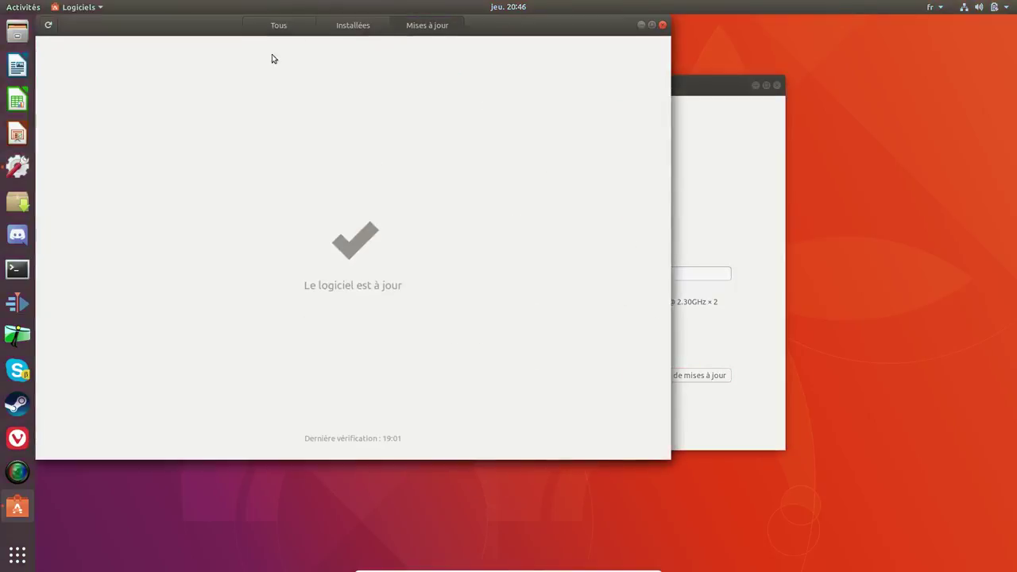
pyautogui.moveTo(139, 25); pyautogui.dragTo(288, 132)
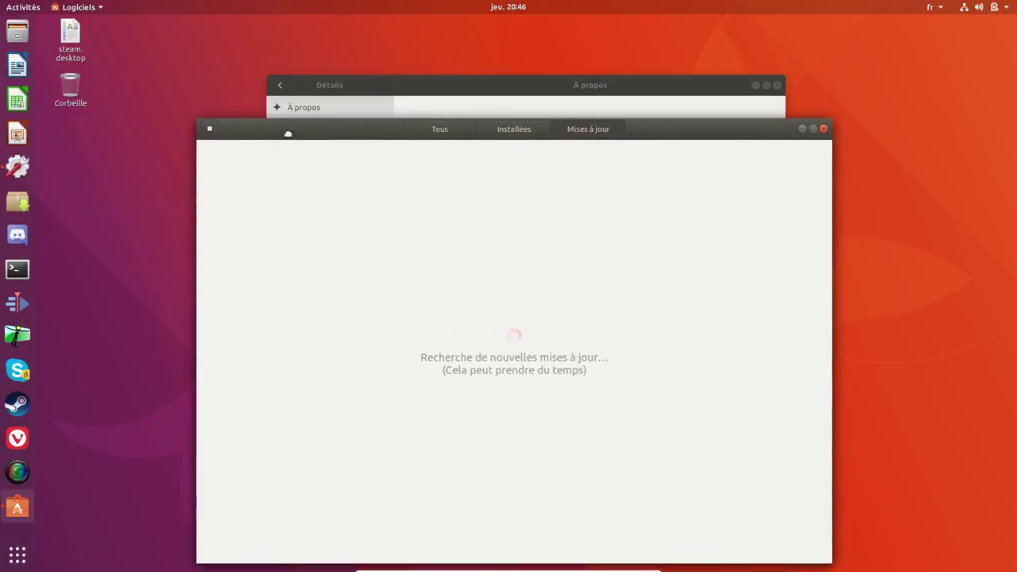
pyautogui.click(776, 86)
pyautogui.moveTo(297, 137); pyautogui.dragTo(314, 83)
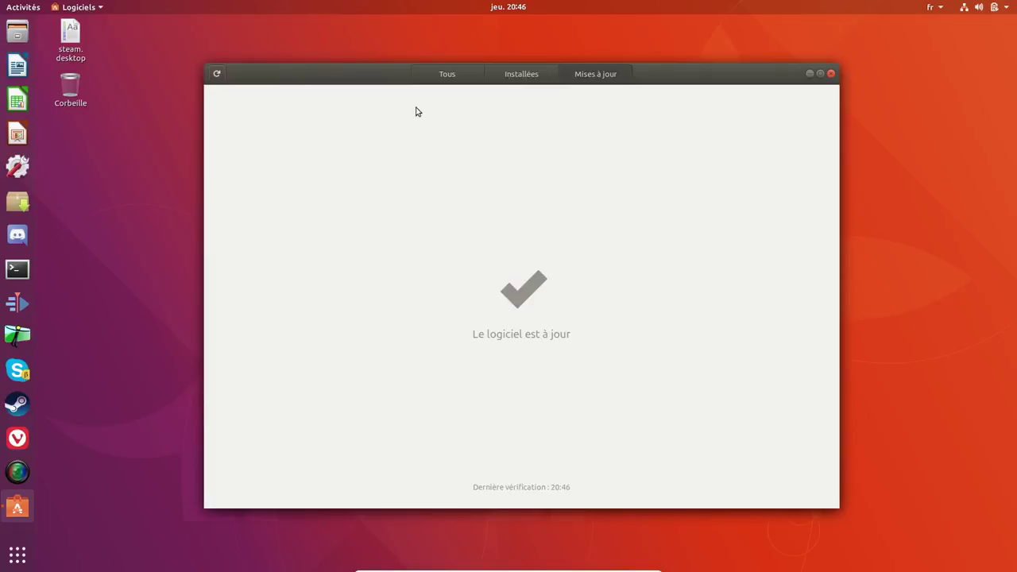
# Look over the software centre's installed and update pages and its full catalogue of featured applications and categories
pyautogui.click(447, 76)
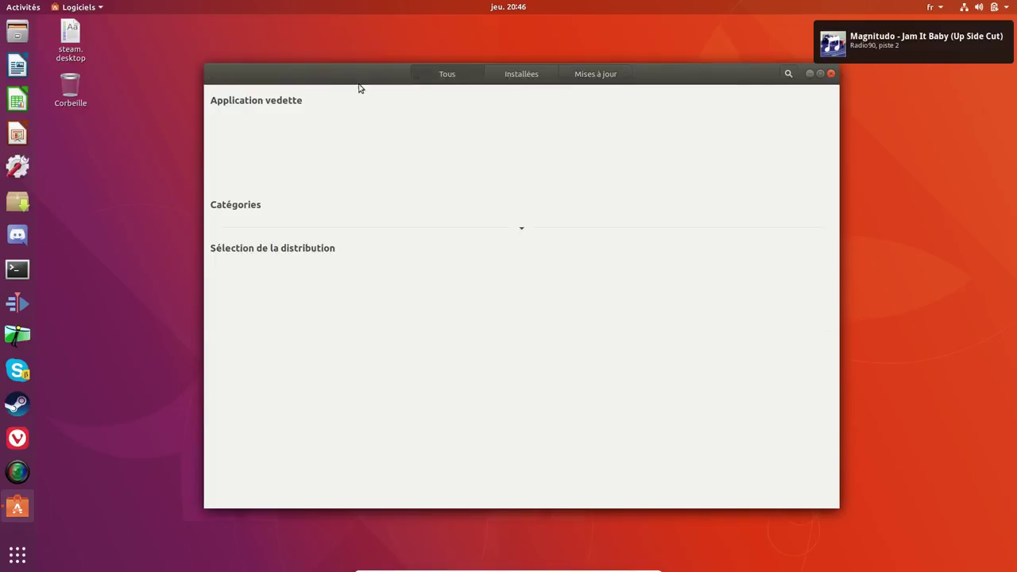
pyautogui.moveTo(326, 80); pyautogui.dragTo(295, 77)
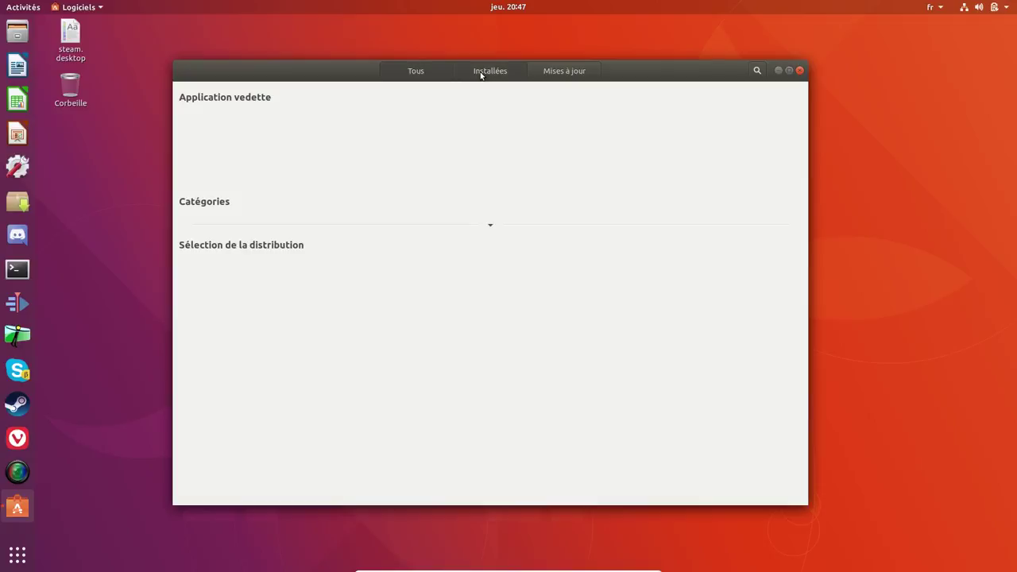
pyautogui.click(554, 73)
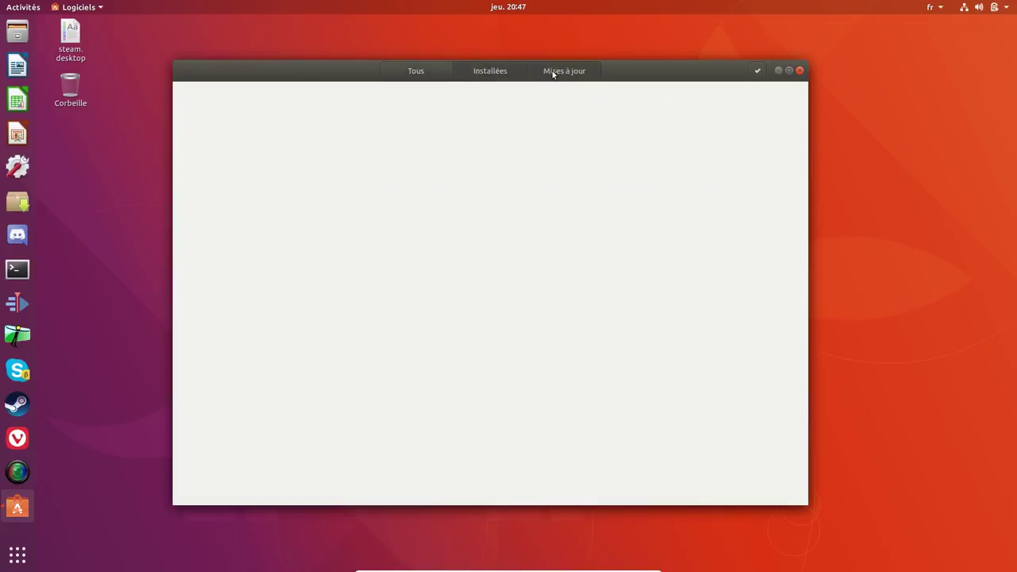
pyautogui.click(409, 69)
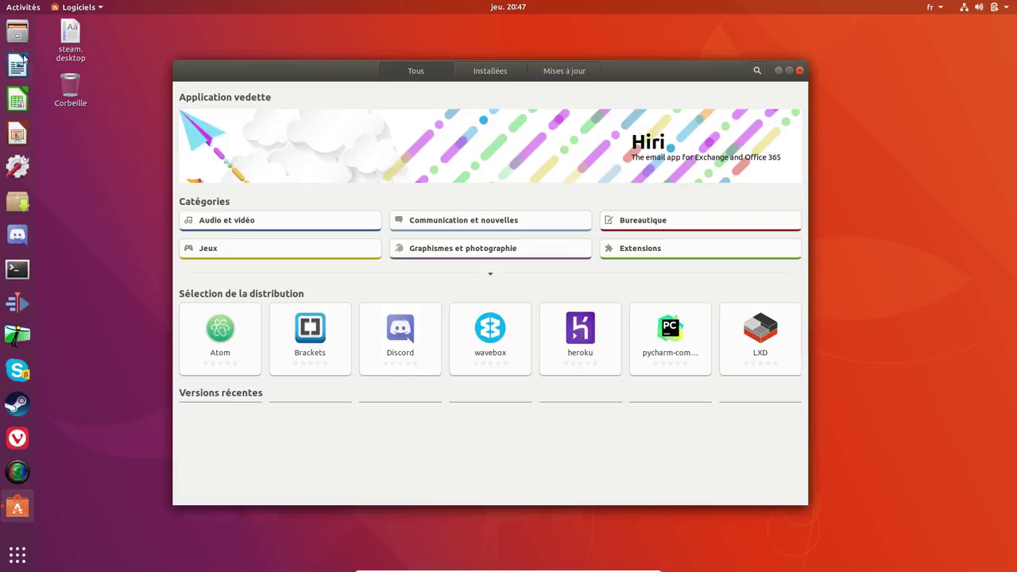
# Search the activities overview for "dis" and dismiss the search
pyautogui.click(15, 8)
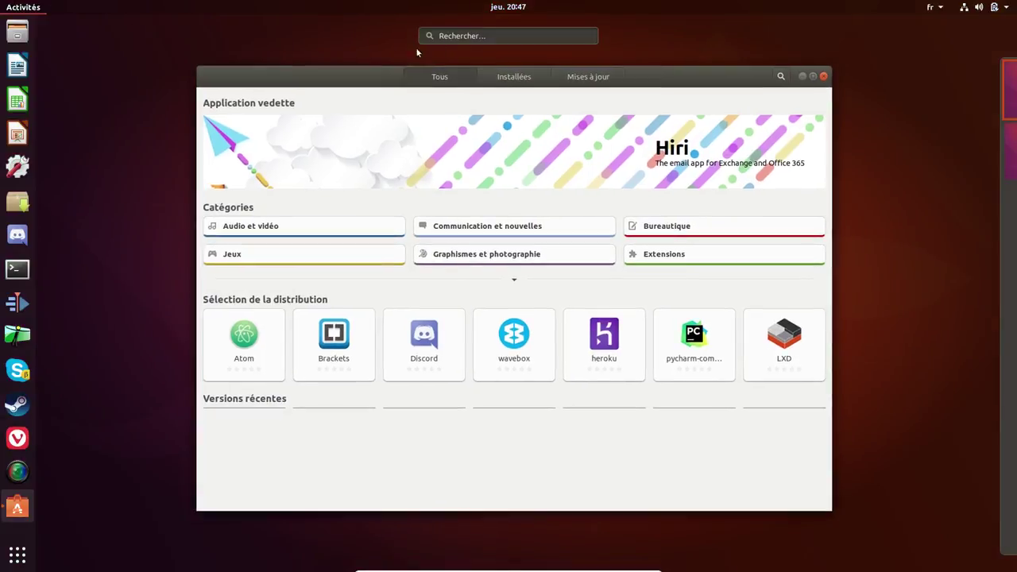
pyautogui.click(469, 36)
pyautogui.write('dis')
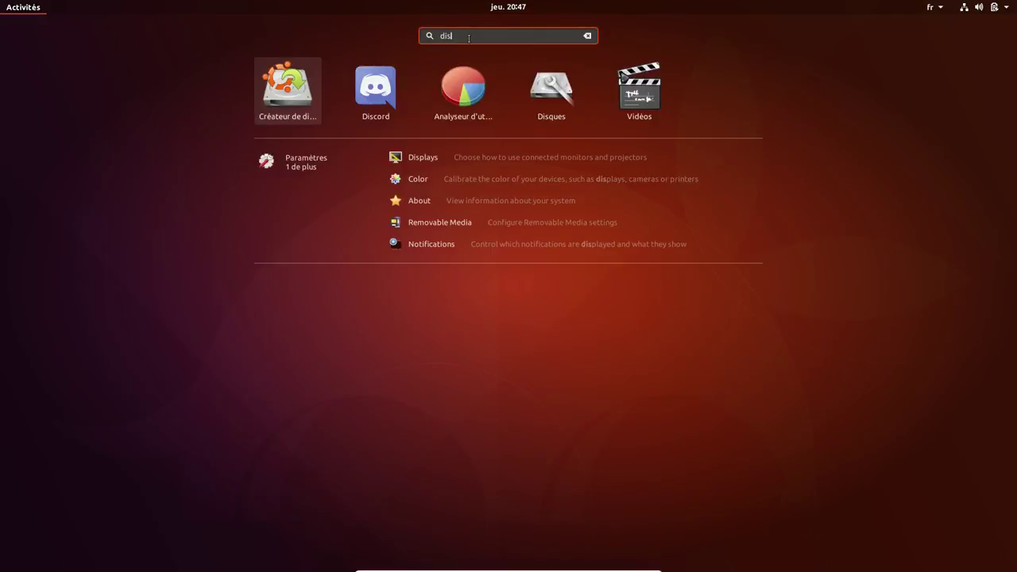
pyautogui.press('Escape')
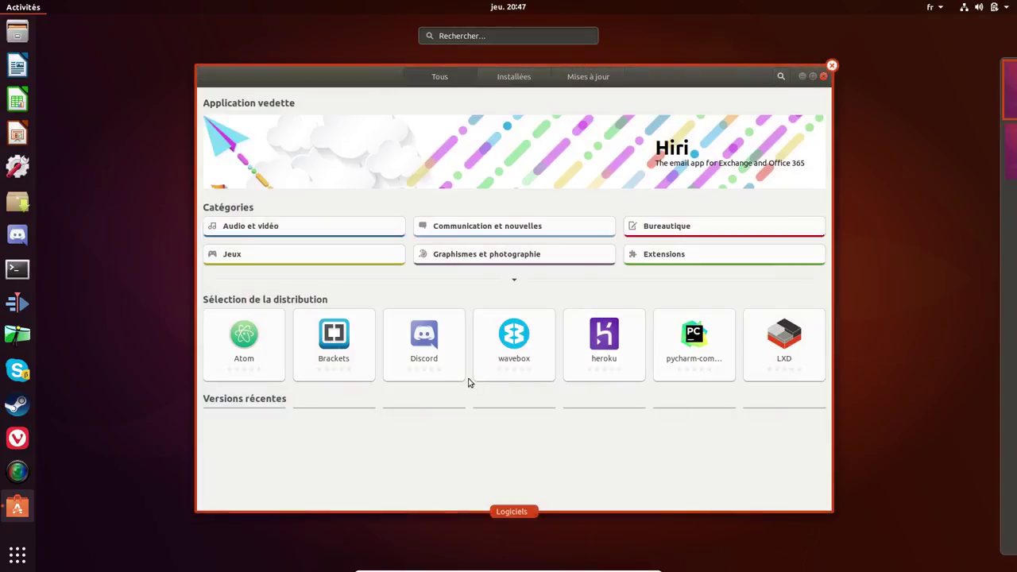
# Start installing Discord from the software centre's distribution selection, authenticate with the account password, and return to the catalogue
pyautogui.click(437, 354)
pyautogui.click(403, 337)
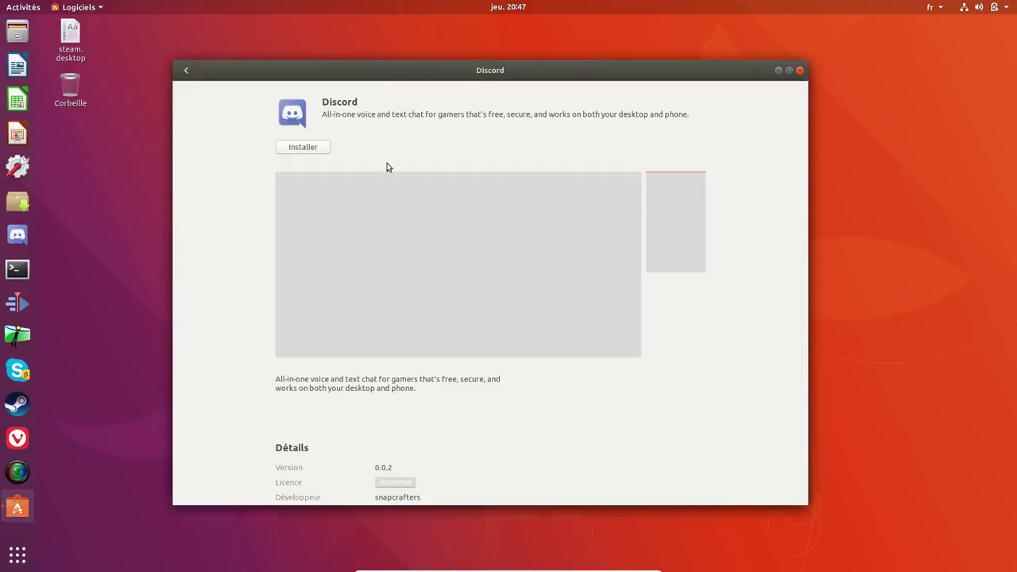
pyautogui.click(303, 148)
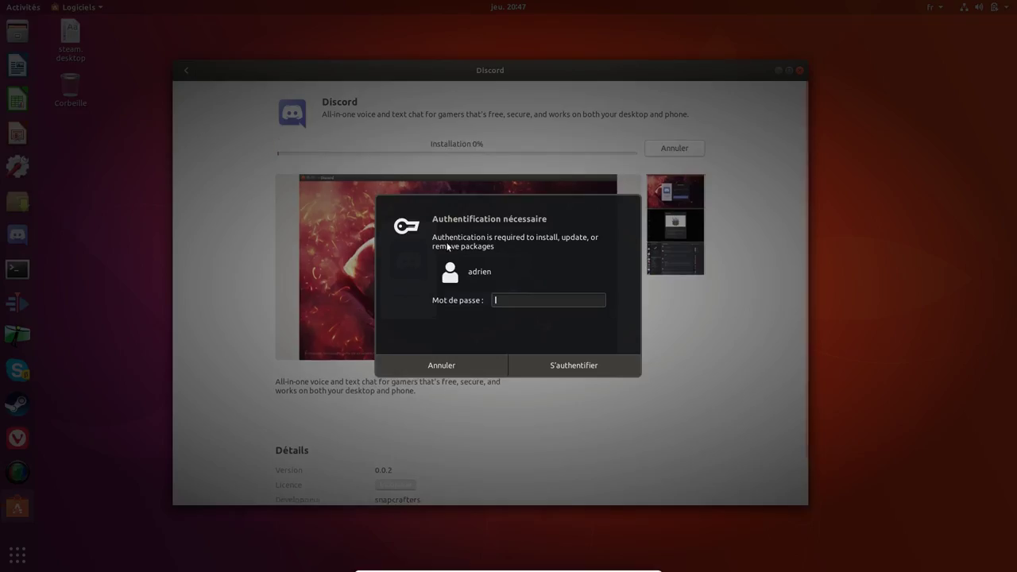
pyautogui.write('•••••••••')
pyautogui.press('Return')
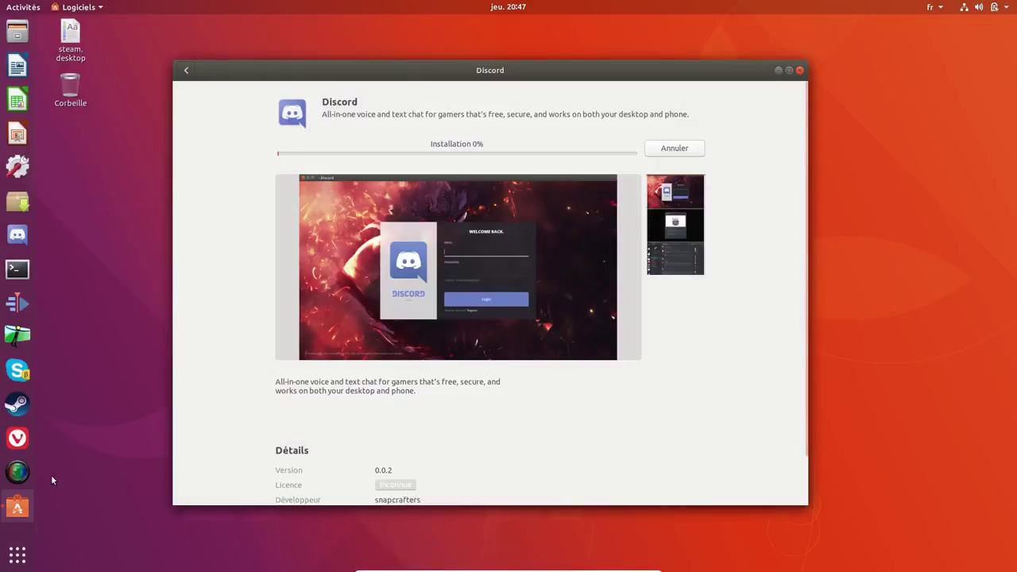
pyautogui.click(186, 72)
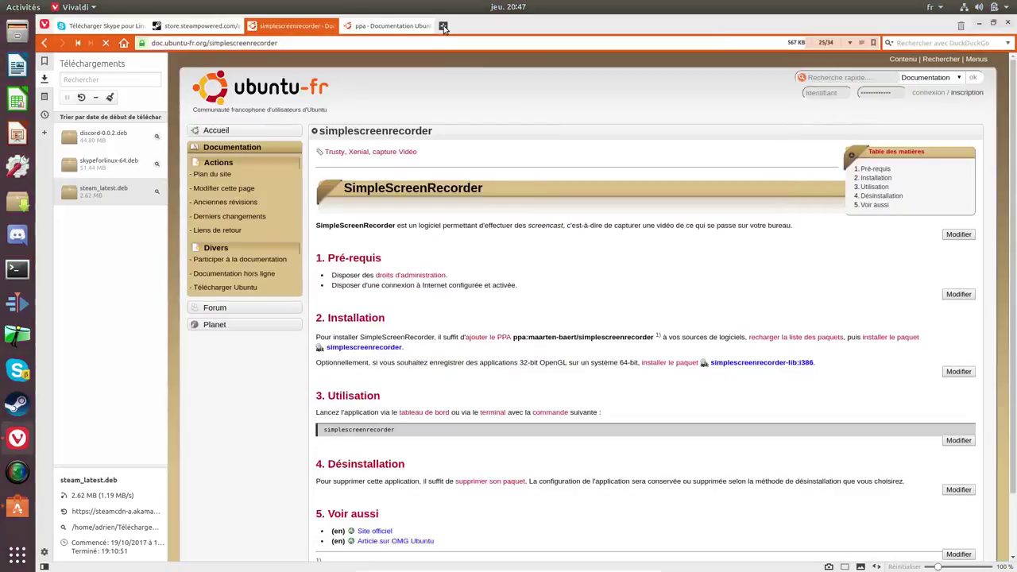
# Open pkgs.org in a new Vivaldi tab
pyautogui.click(443, 26)
pyautogui.write('plgs.o')
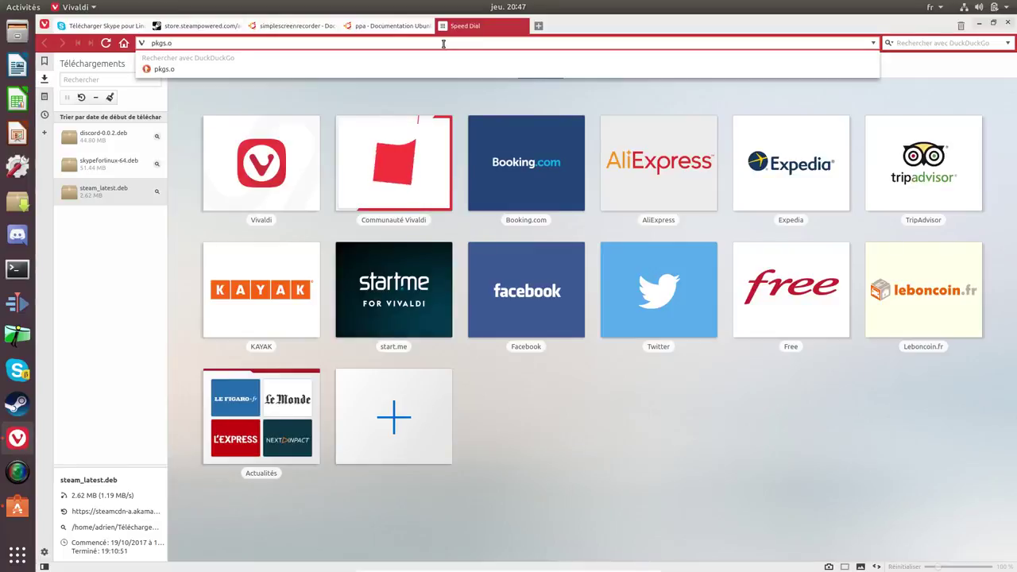
pyautogui.write('r')
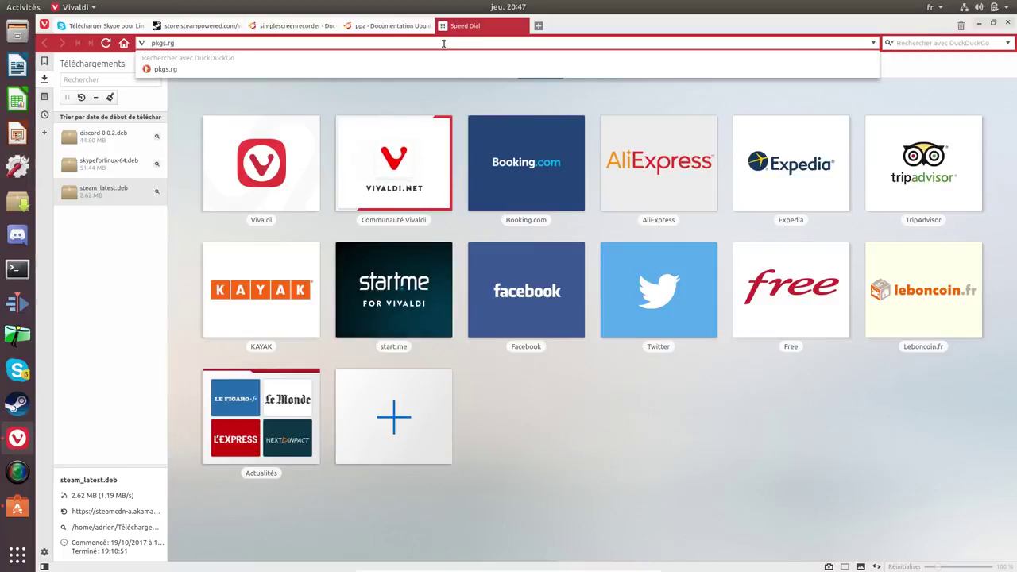
pyautogui.write('g')
pyautogui.press('Return')
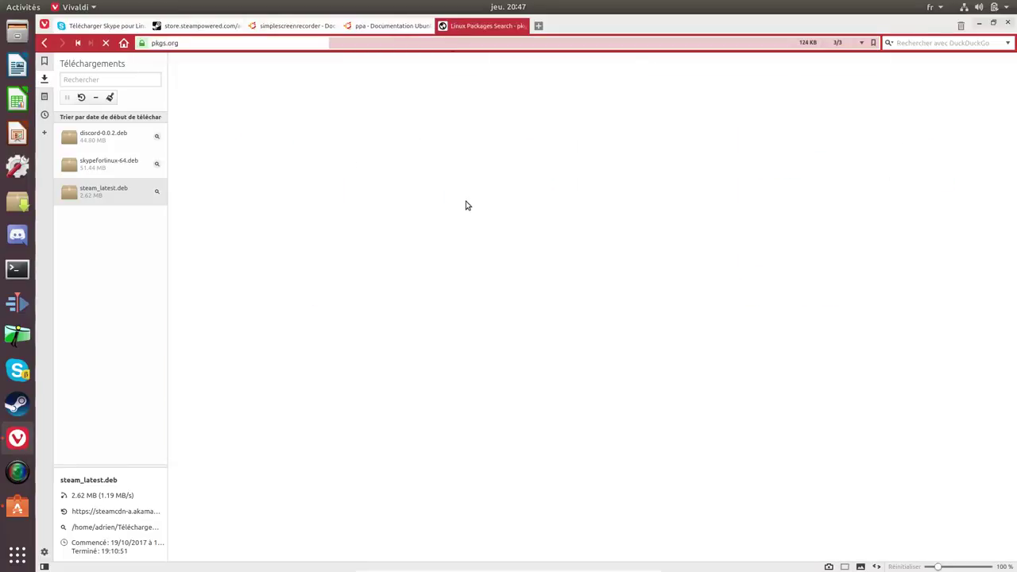
# Search pkgs.org for discord, expand the Ubuntu 17.04 (Zesty Zapus) results, and close the browser
pyautogui.click(436, 69)
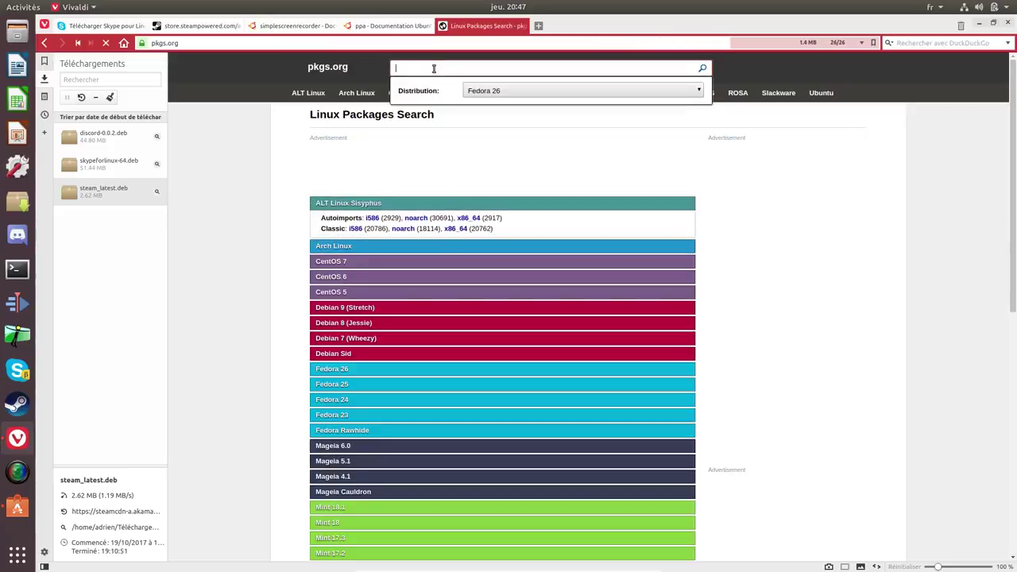
pyautogui.write('discord')
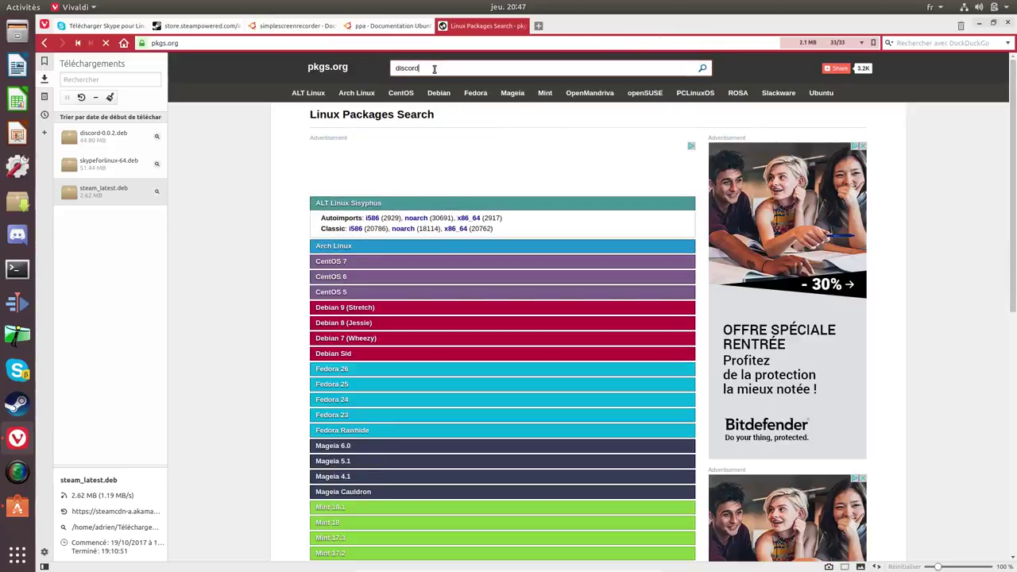
pyautogui.click(701, 70)
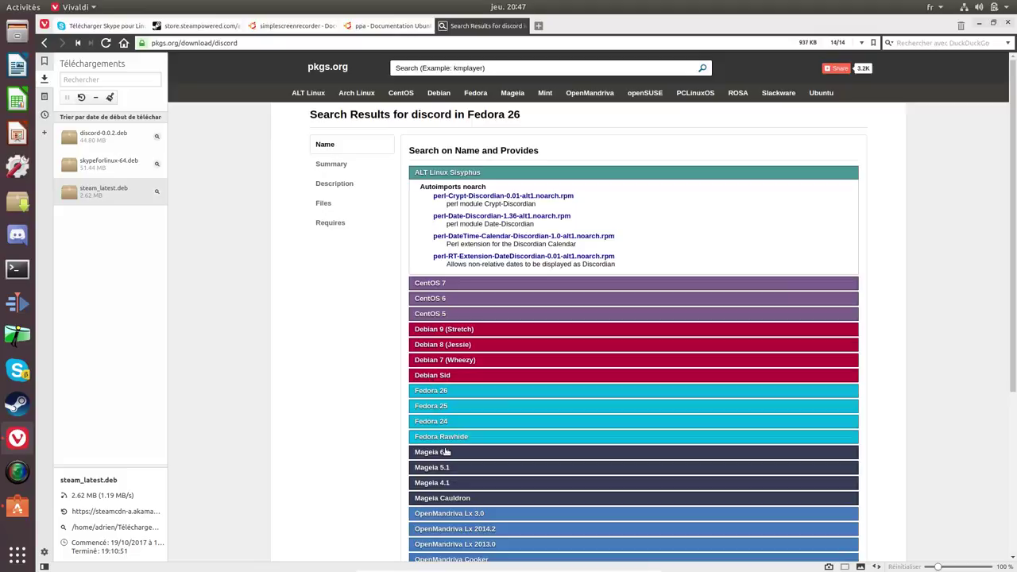
pyautogui.scroll(-1, 405, 458)
pyautogui.scroll(-3, 405, 458)
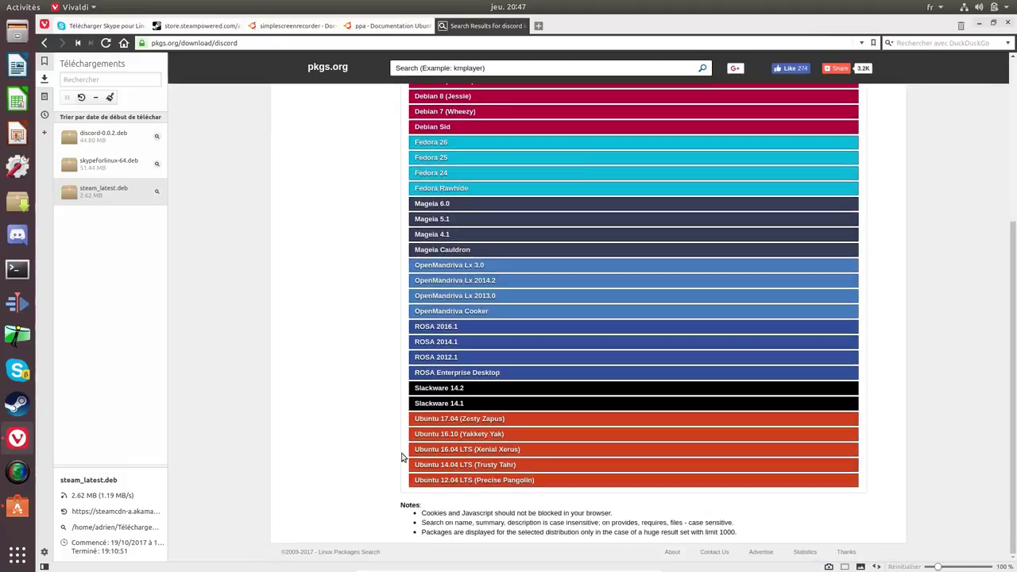
pyautogui.click(475, 421)
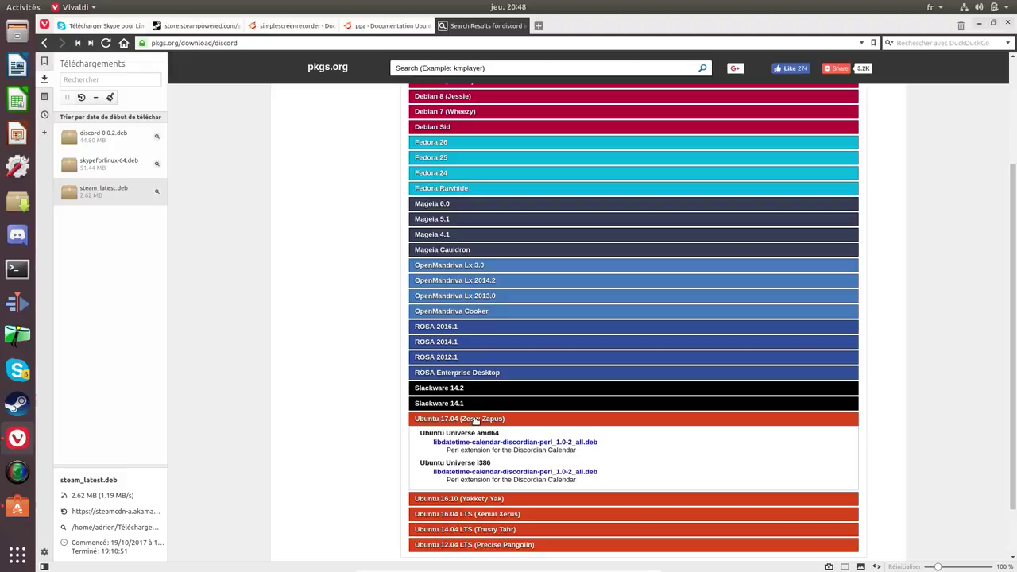
pyautogui.click(1010, 24)
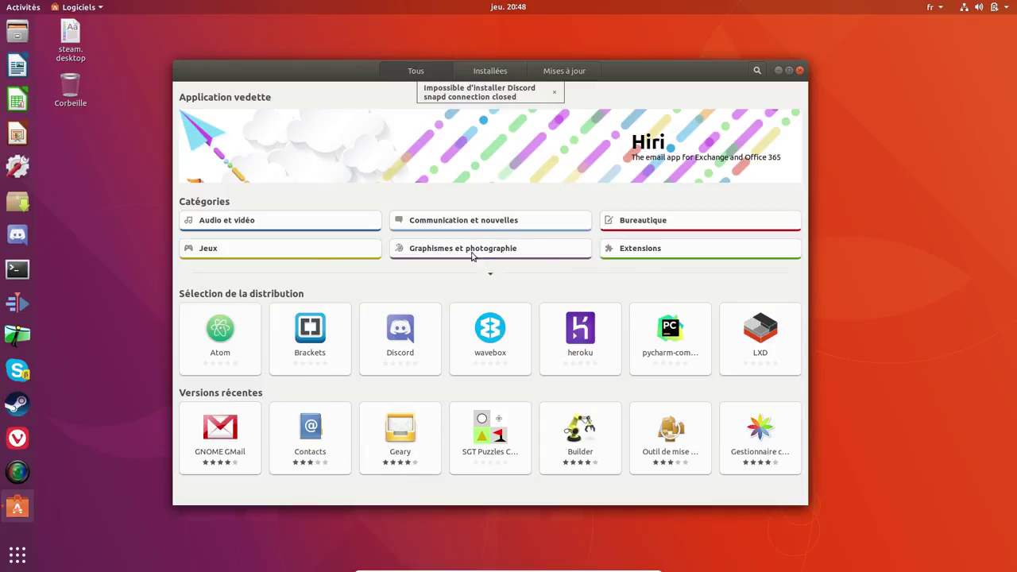
# Search the software centre for smplayer, dismiss the Discord error notification, and install SMPlayer, authenticating with the account password
pyautogui.click(757, 71)
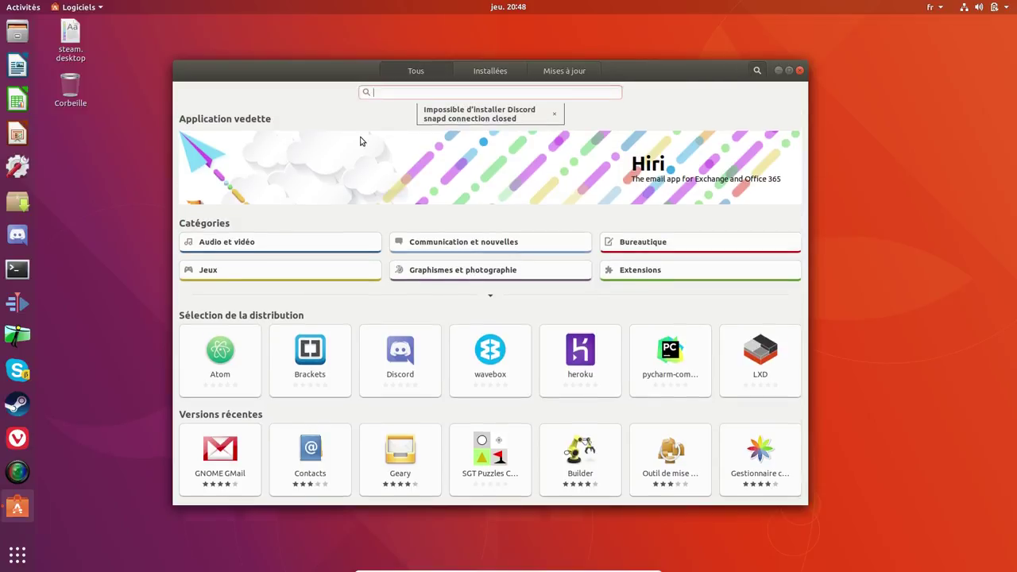
pyautogui.write('smplayer')
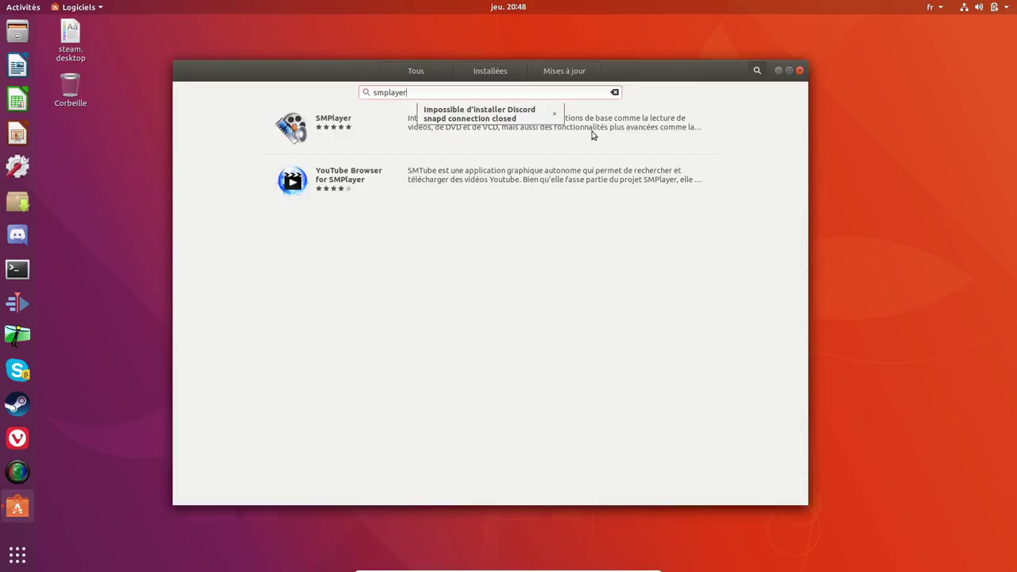
pyautogui.click(555, 114)
pyautogui.click(671, 133)
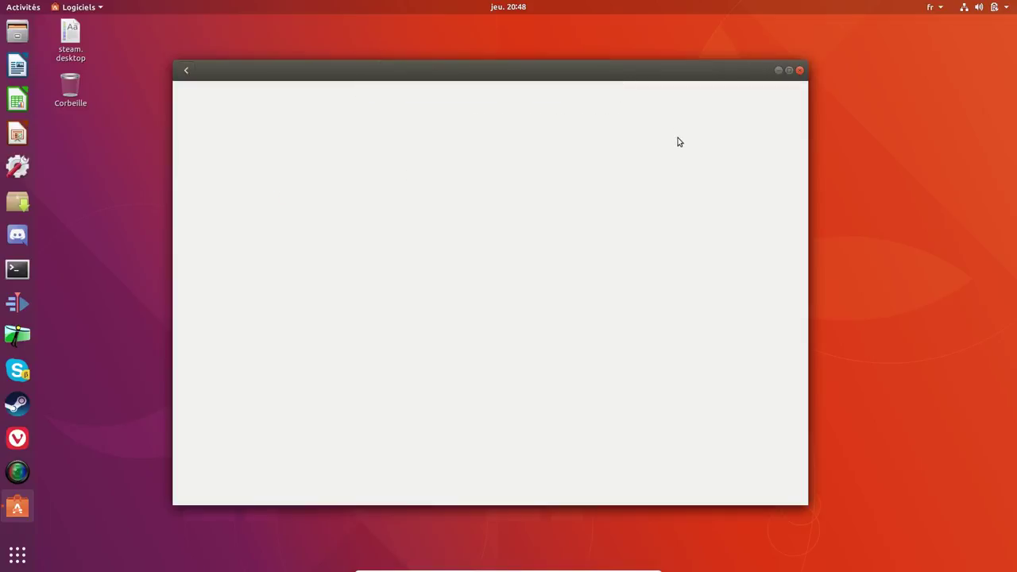
pyautogui.click(309, 148)
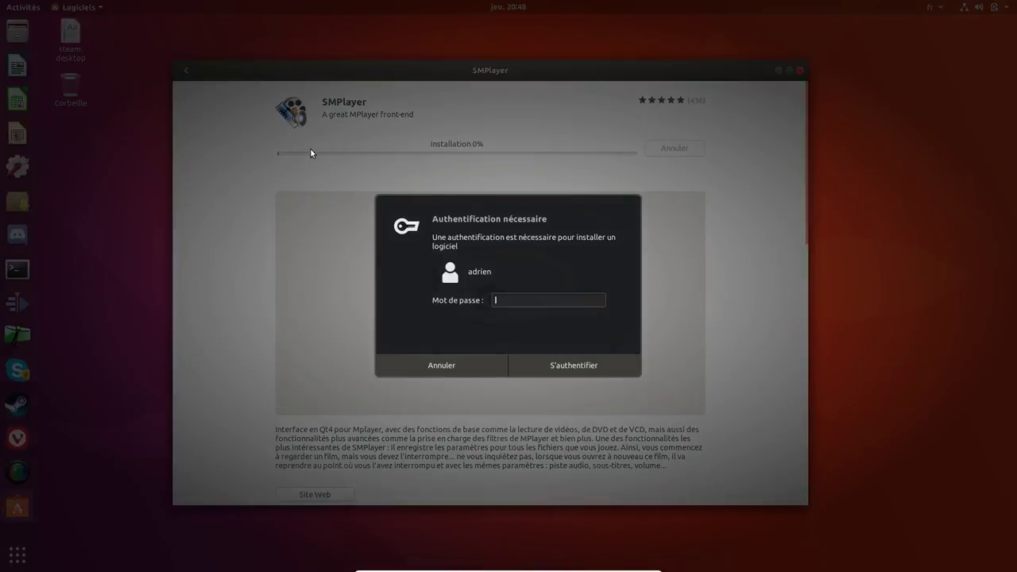
pyautogui.write('*******')
pyautogui.press('Return')
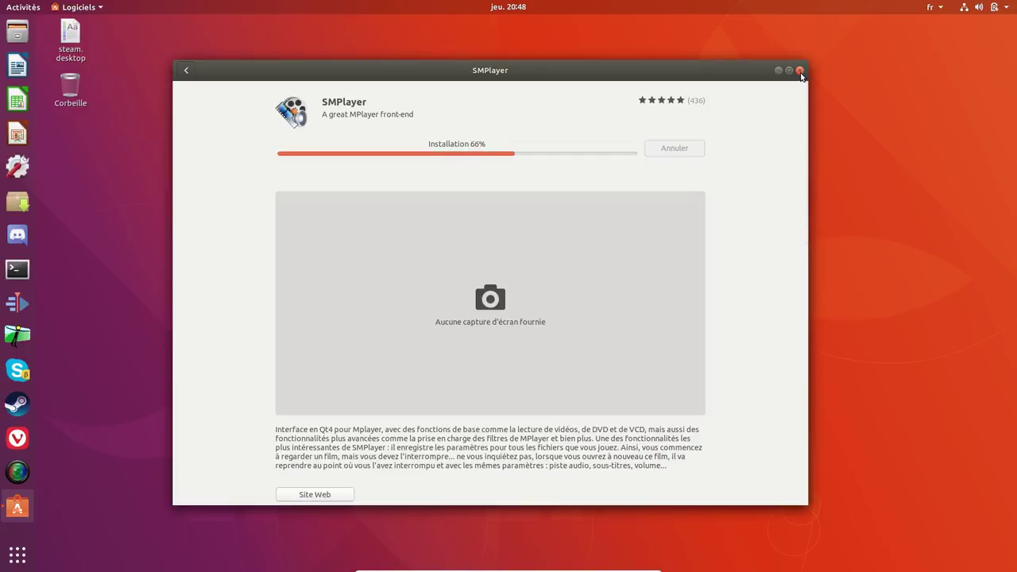
# Look over SMPlayer's description, details and ratings in the software centre, and close the window
pyautogui.scroll(-2, 665, 284)
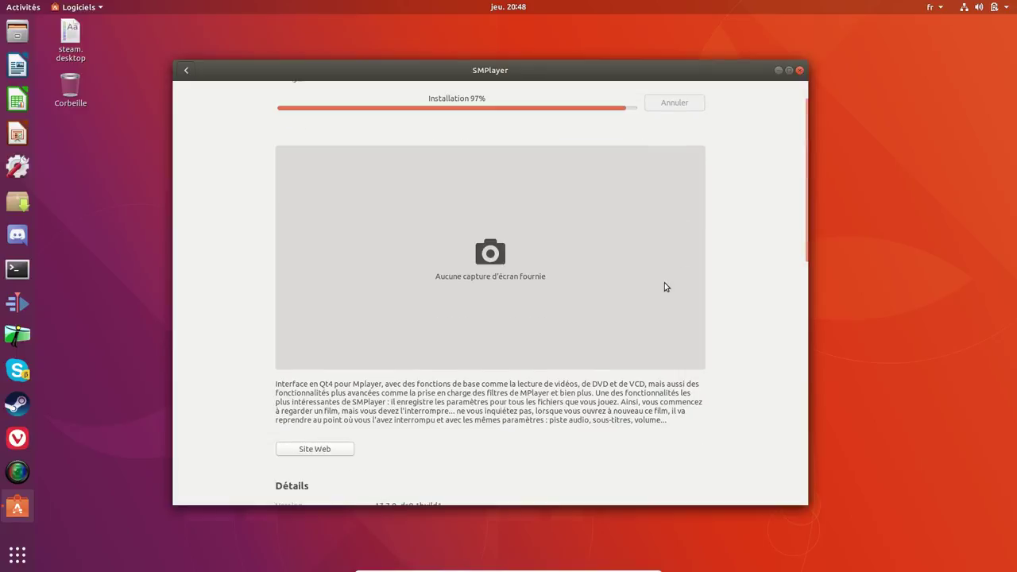
pyautogui.scroll(-2, 657, 292)
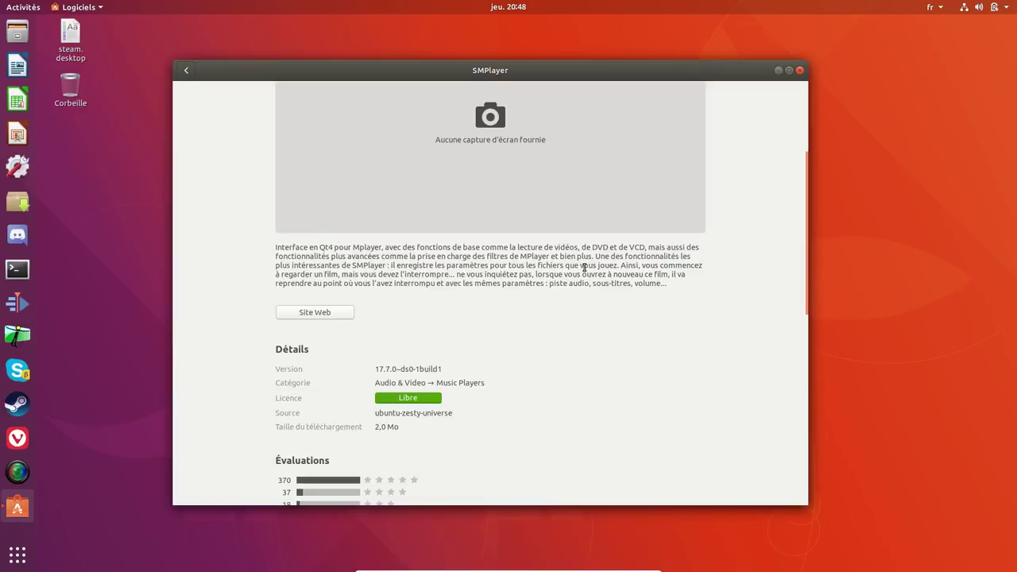
pyautogui.scroll(-6, 584, 267)
pyautogui.scroll(10, 585, 267)
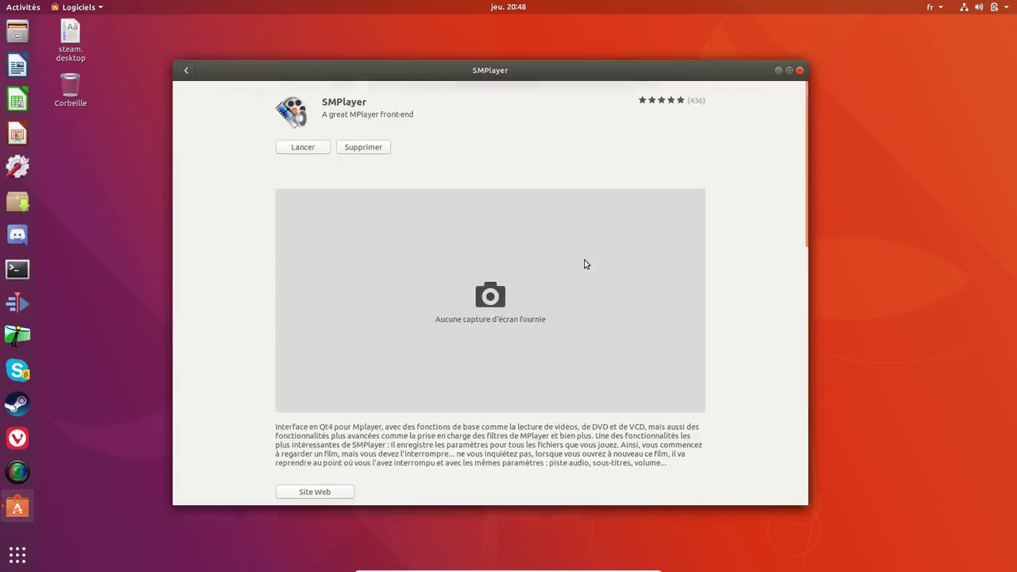
pyautogui.click(799, 70)
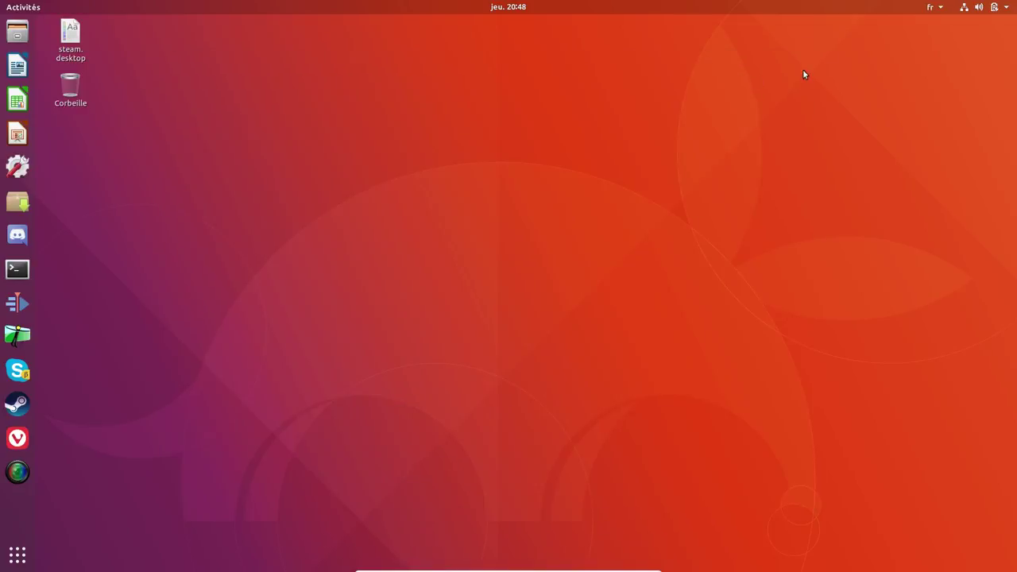
# Find SMPlayer in the activities overview with "smpla" and launch it
pyautogui.click(19, 6)
pyautogui.write('smpla')
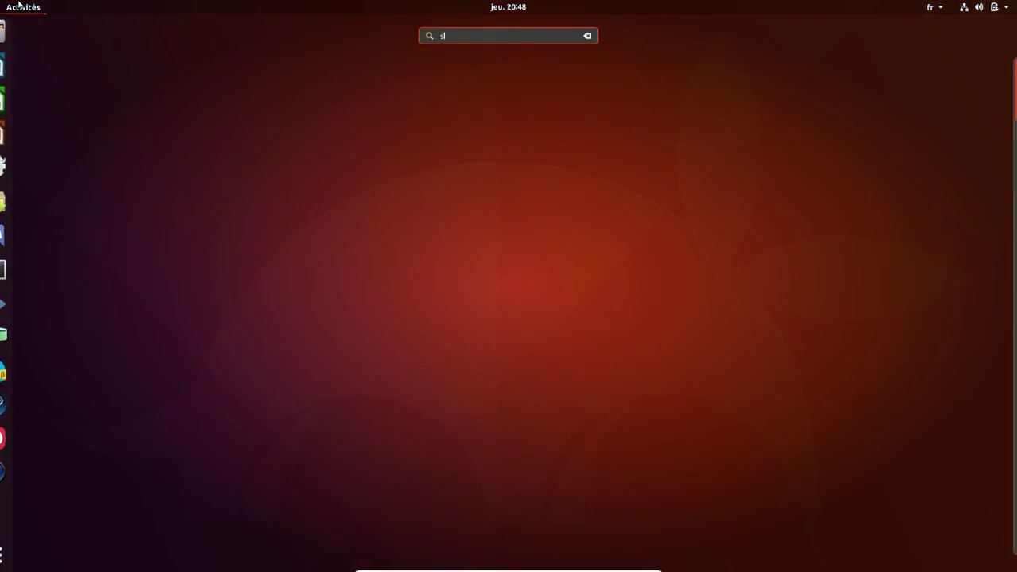
pyautogui.click(503, 70)
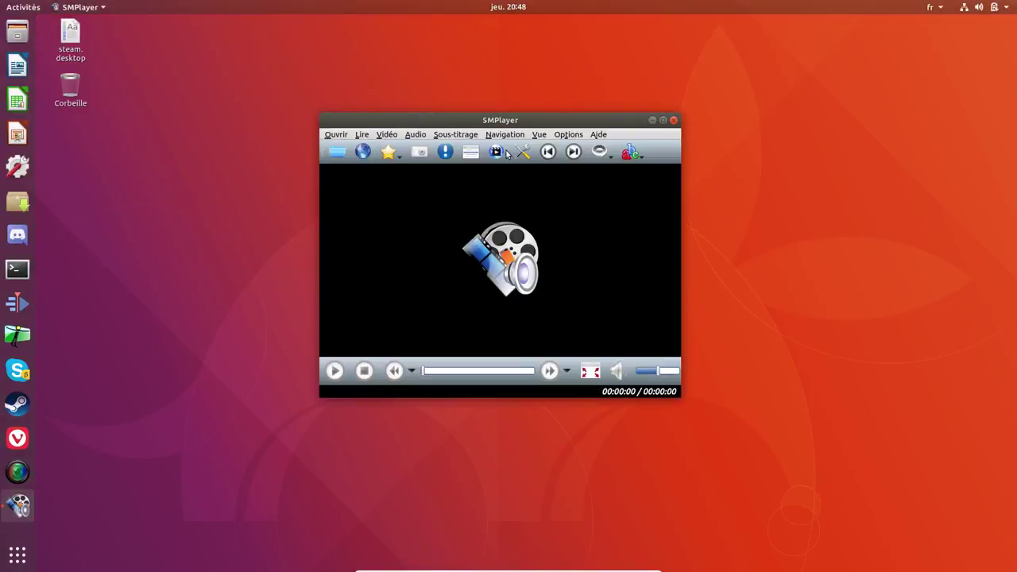
pyautogui.click(598, 134)
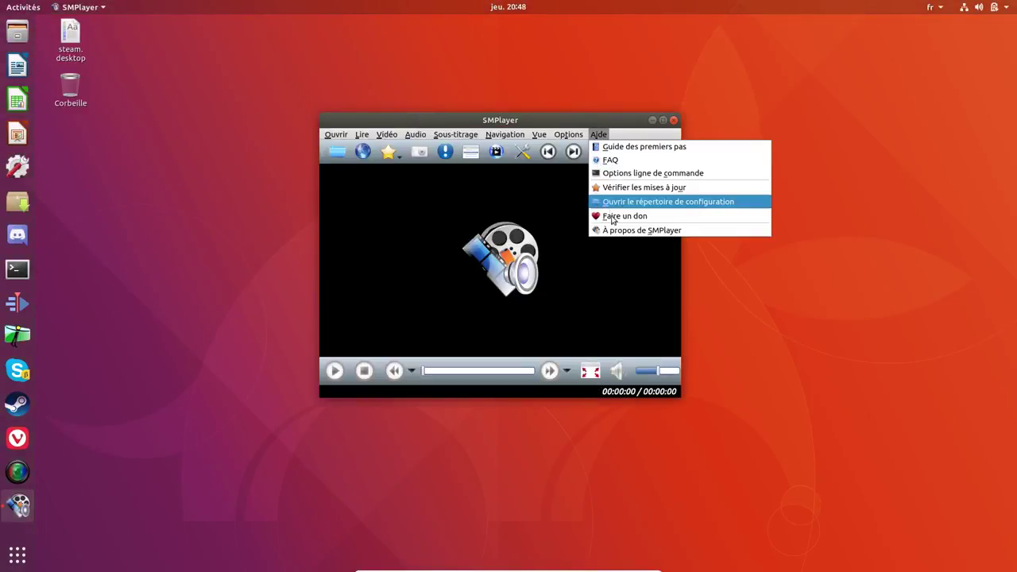
pyautogui.click(613, 230)
pyautogui.click(562, 404)
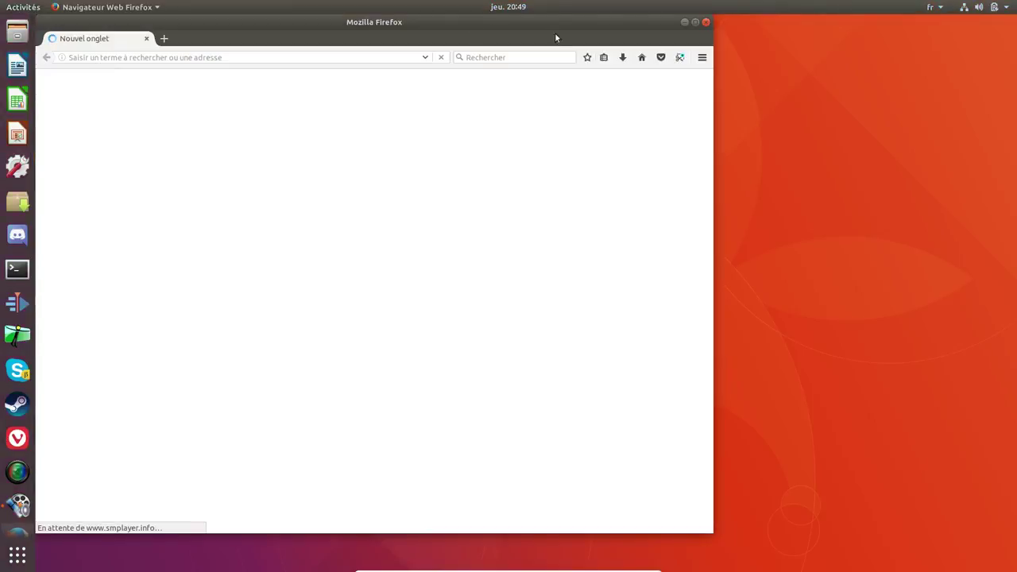
pyautogui.click(705, 21)
# Check SMPlayer's version in its About information, and close the dialog and the player
pyautogui.click(598, 134)
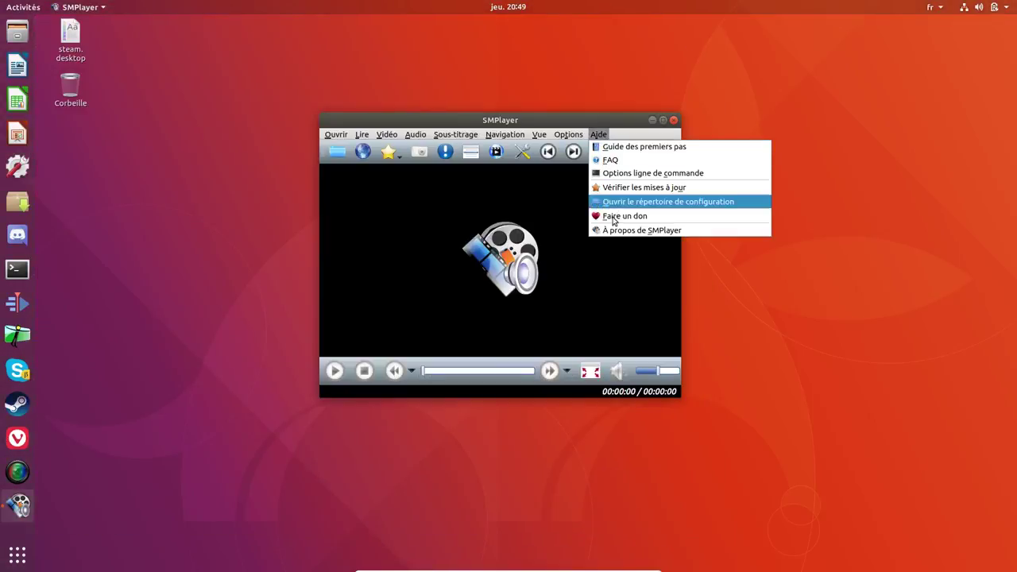
pyautogui.click(614, 231)
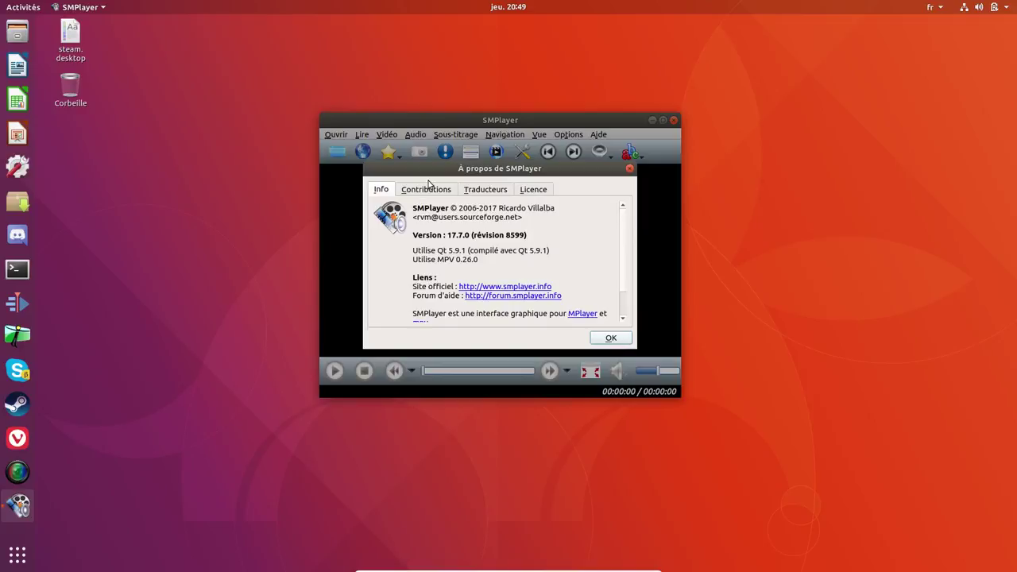
pyautogui.click(623, 343)
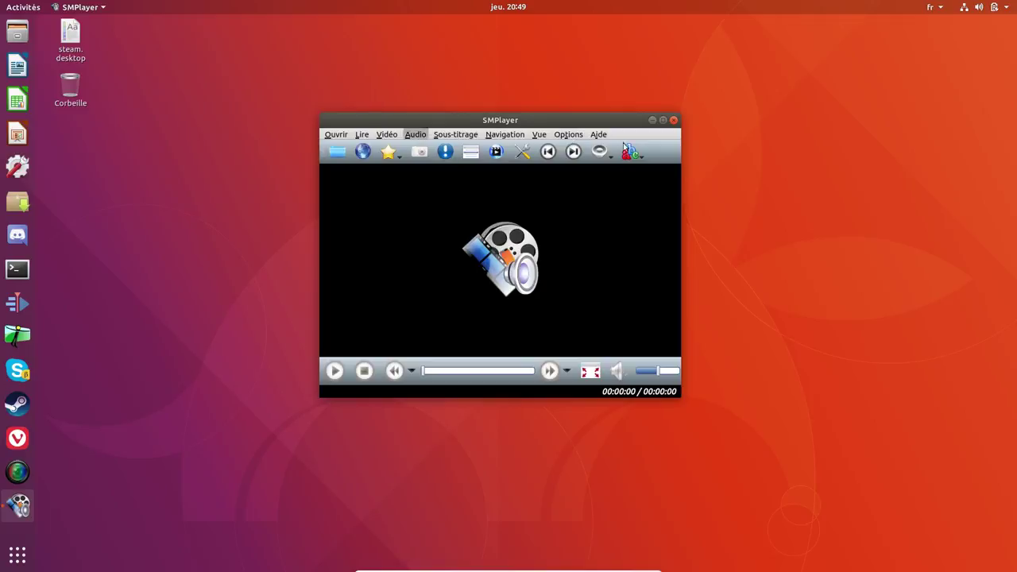
pyautogui.click(674, 120)
# Open LibreOffice Writer, maximize its window, and check the version in the About information before closing the dialog
pyautogui.press('super+2')
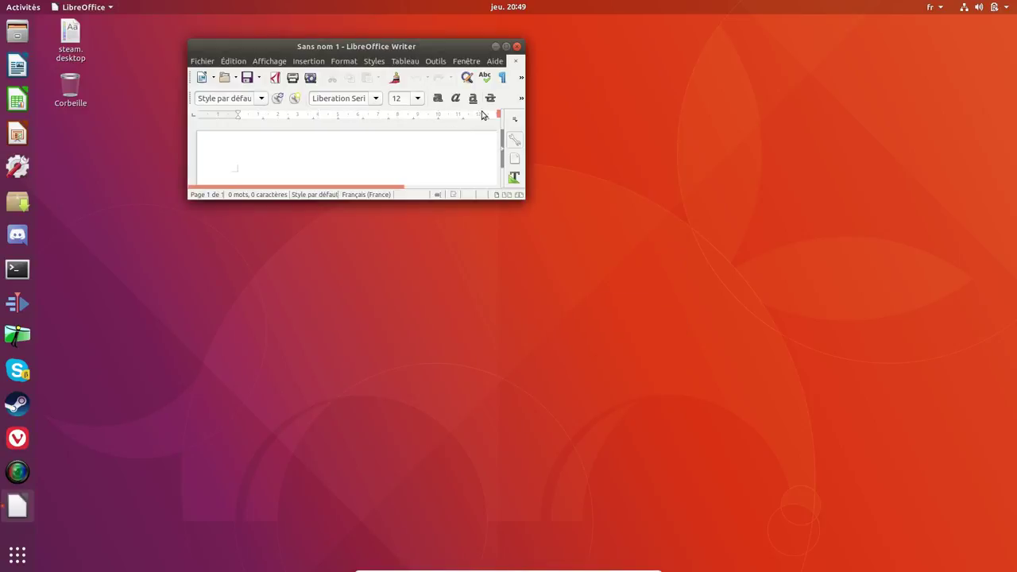
pyautogui.click(506, 46)
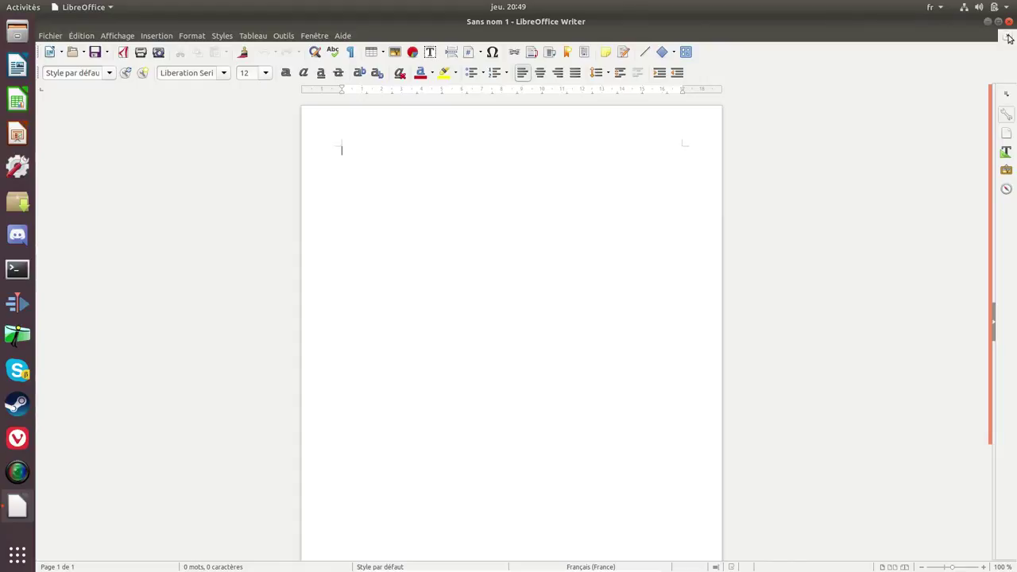
pyautogui.click(342, 36)
pyautogui.click(352, 145)
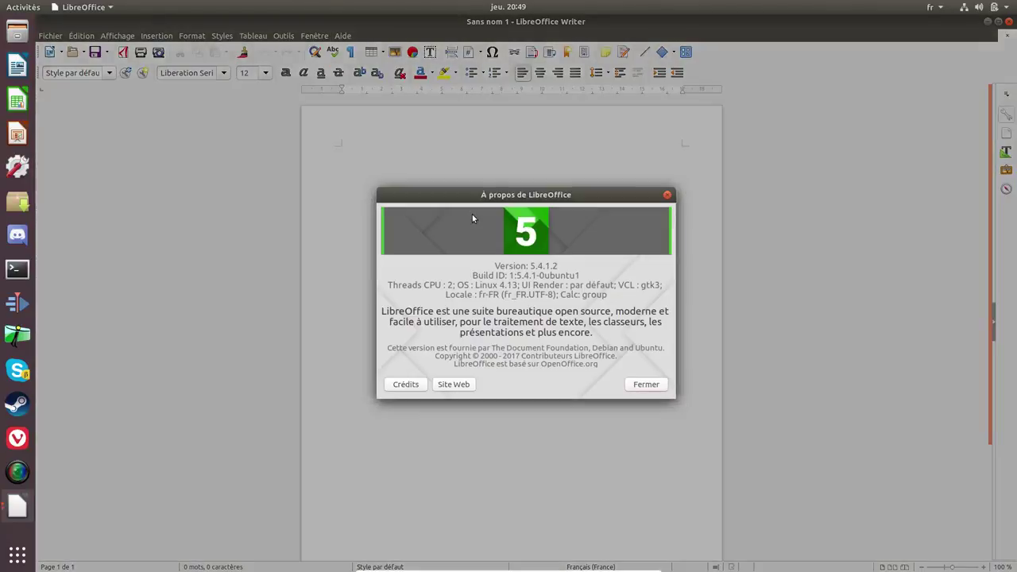
pyautogui.click(634, 384)
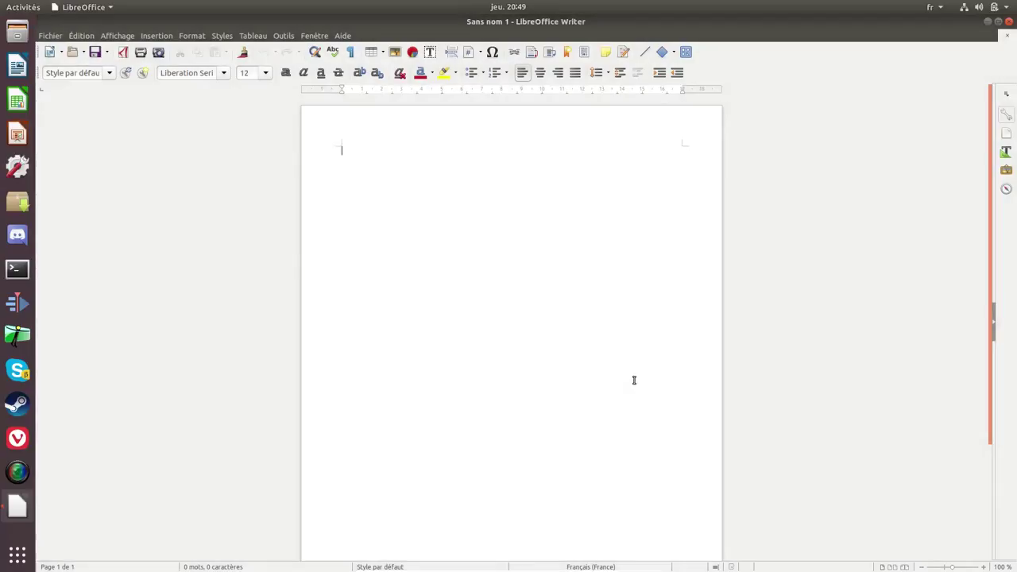
# Look through Writer's menus, including the view options, and close Writer
pyautogui.click(216, 39)
pyautogui.moveTo(117, 36)
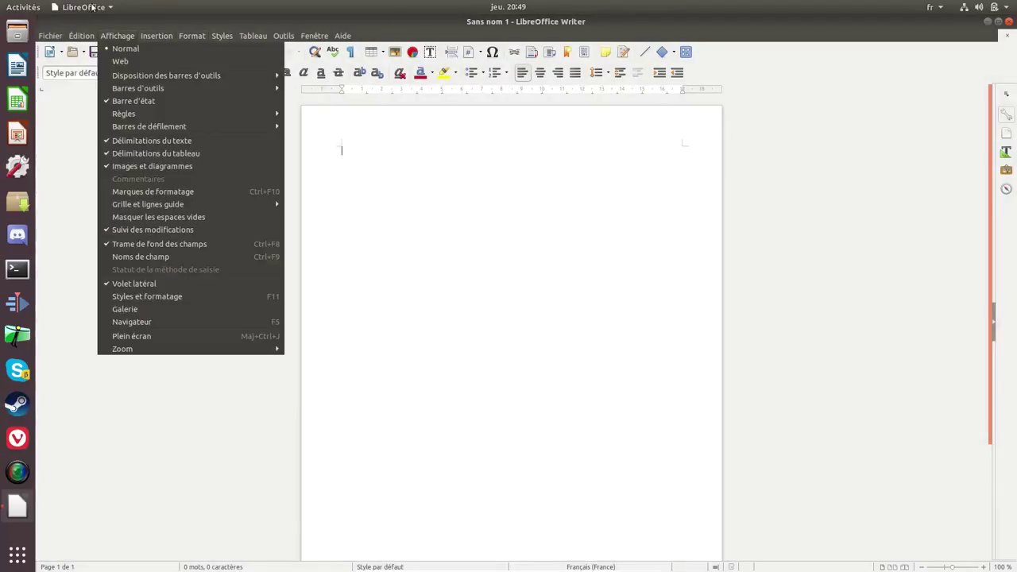
pyautogui.click(1004, 24)
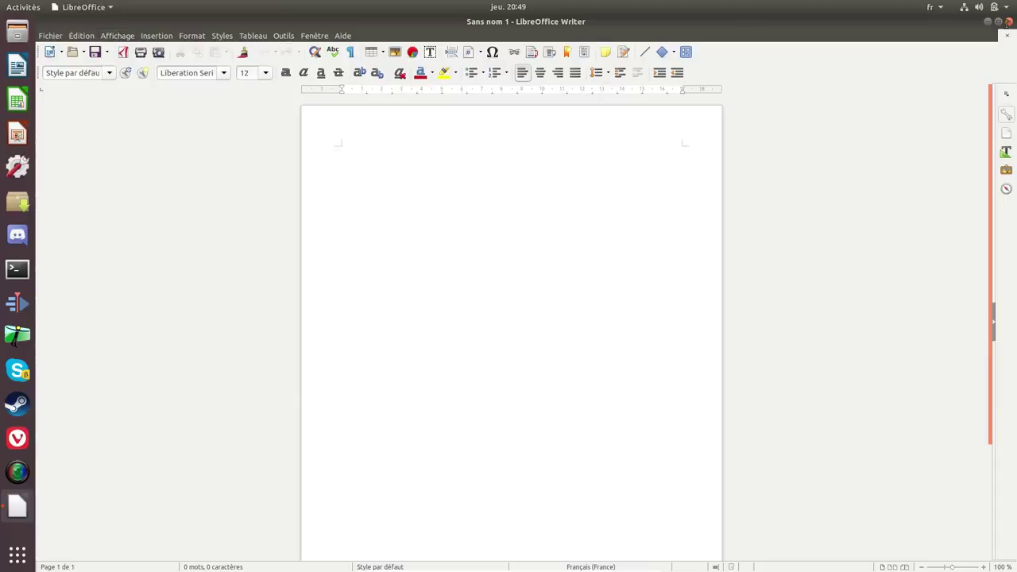
pyautogui.click(1007, 24)
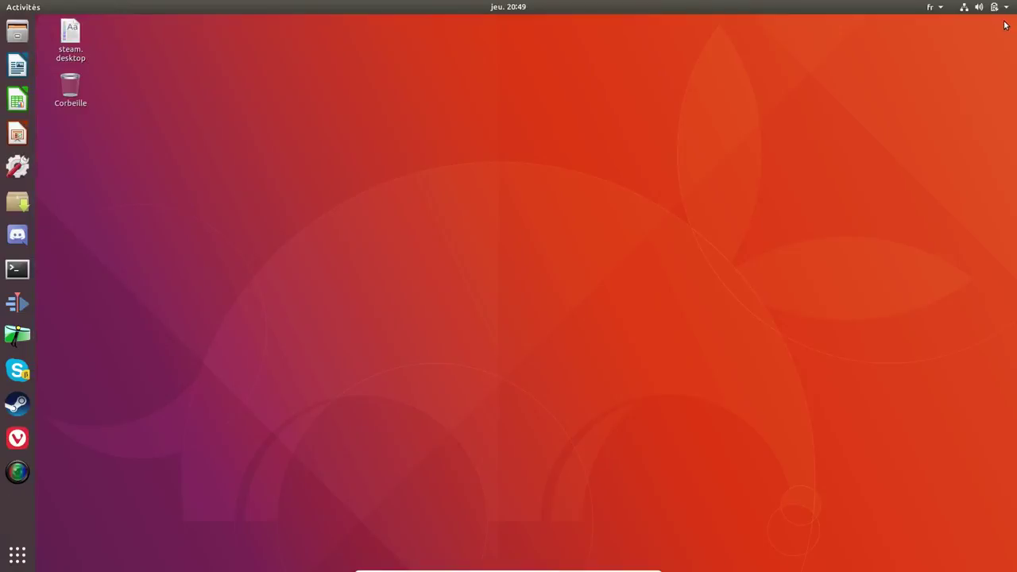
# Check that the file manager and Kdenlive open properly, closing each window
pyautogui.click(19, 32)
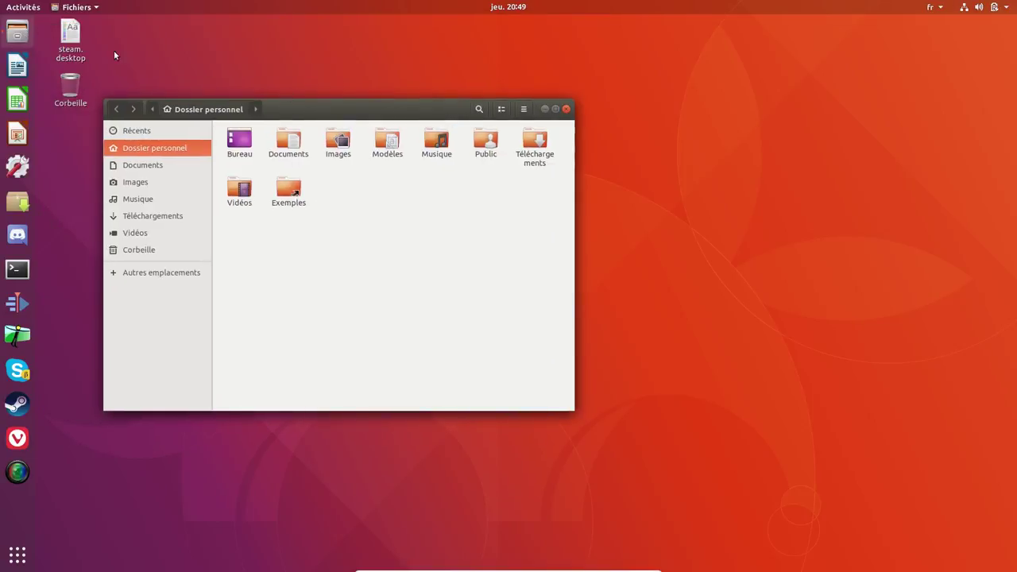
pyautogui.click(566, 108)
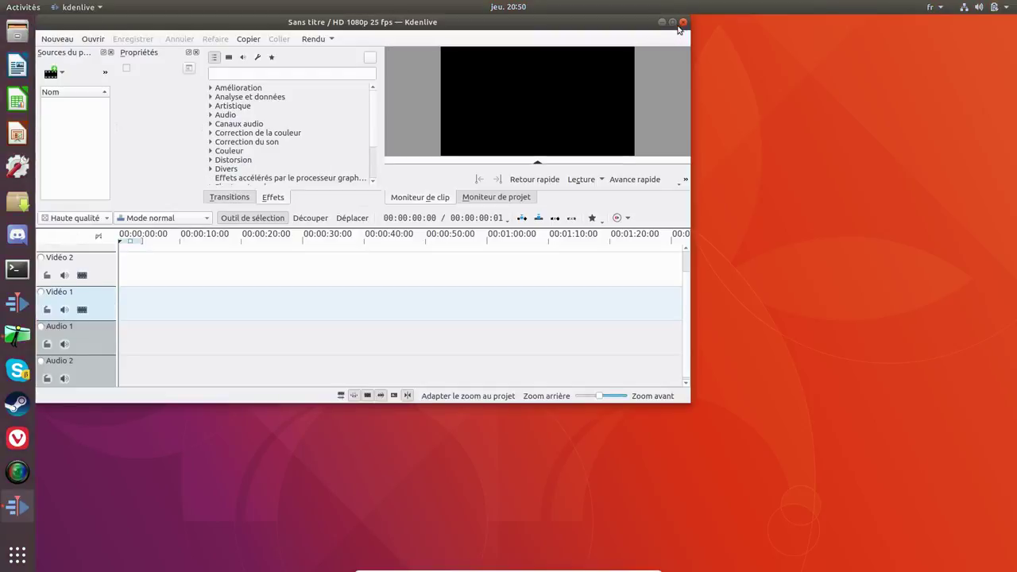
pyautogui.click(683, 23)
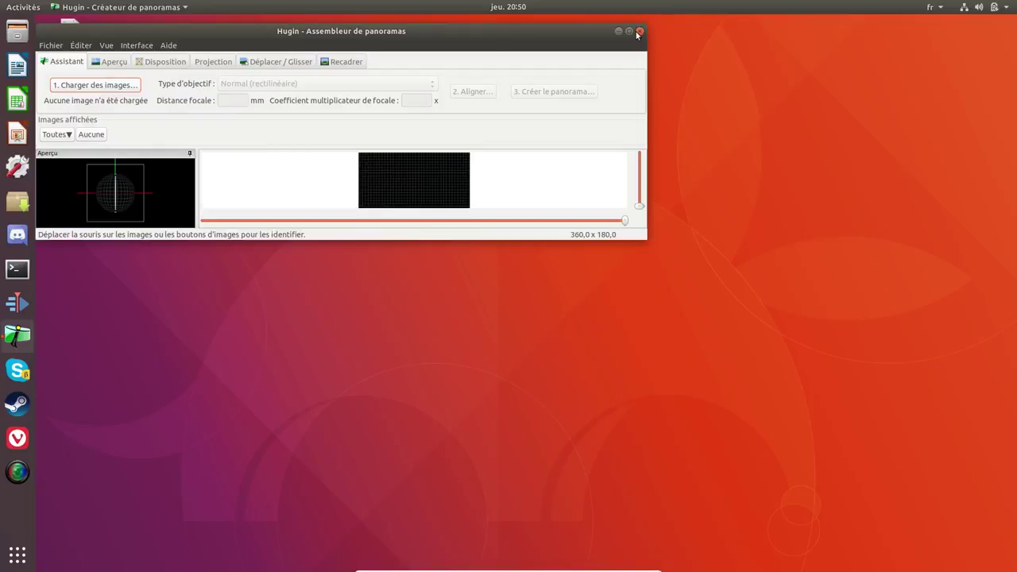
# Close Hugin and check that Skype and SimpleScreenRecorder open properly, closing each window
pyautogui.click(640, 29)
pyautogui.click(18, 370)
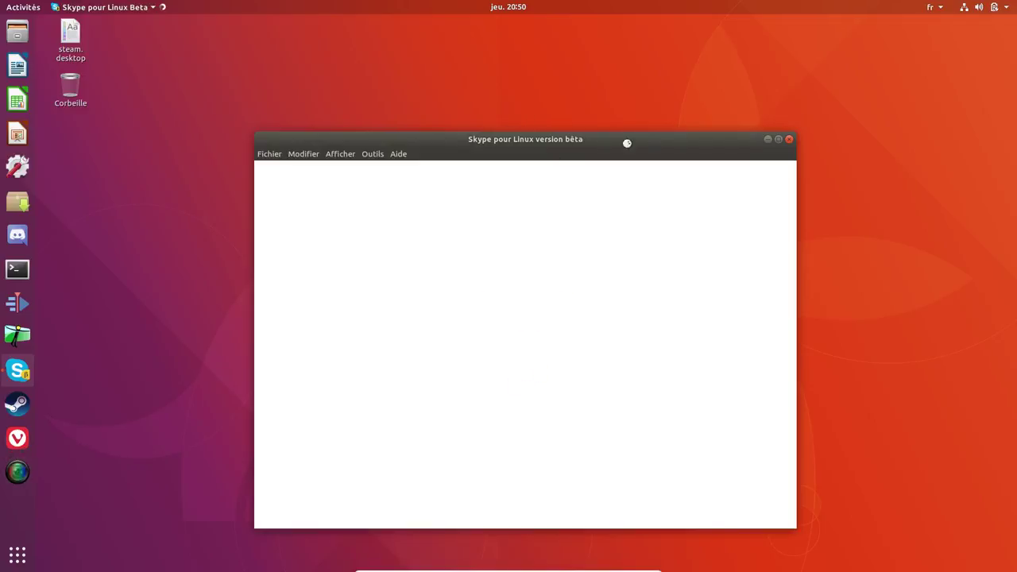
pyautogui.click(724, 127)
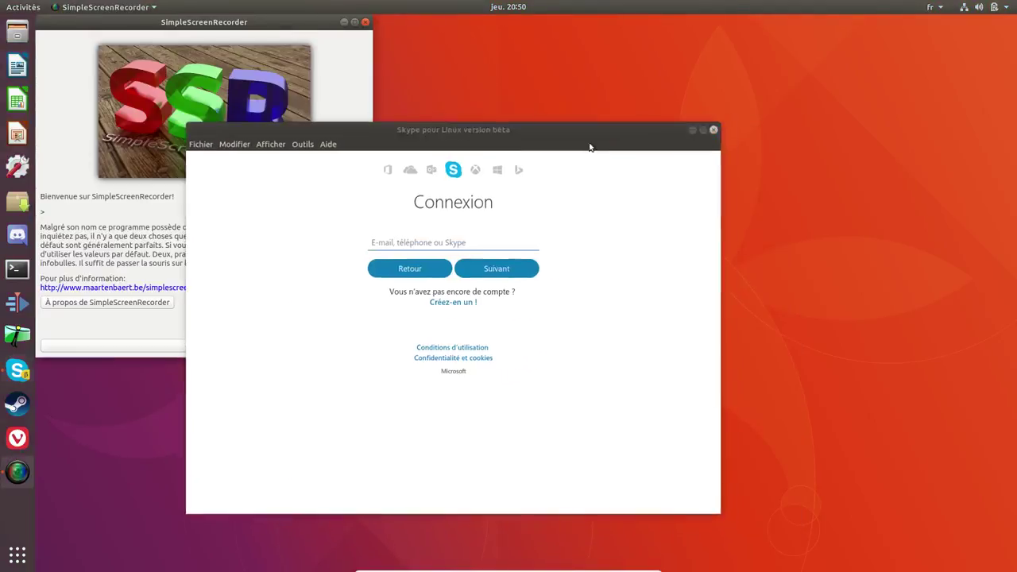
pyautogui.click(365, 23)
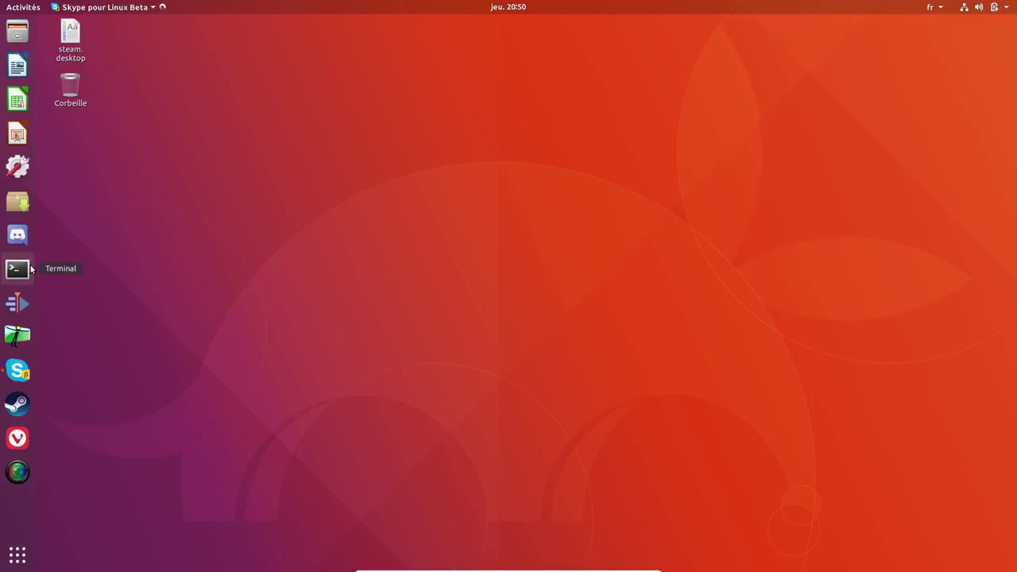
# Look at the keyboard layout choices and the system menu, closing both
pyautogui.click(935, 8)
pyautogui.click(936, 7)
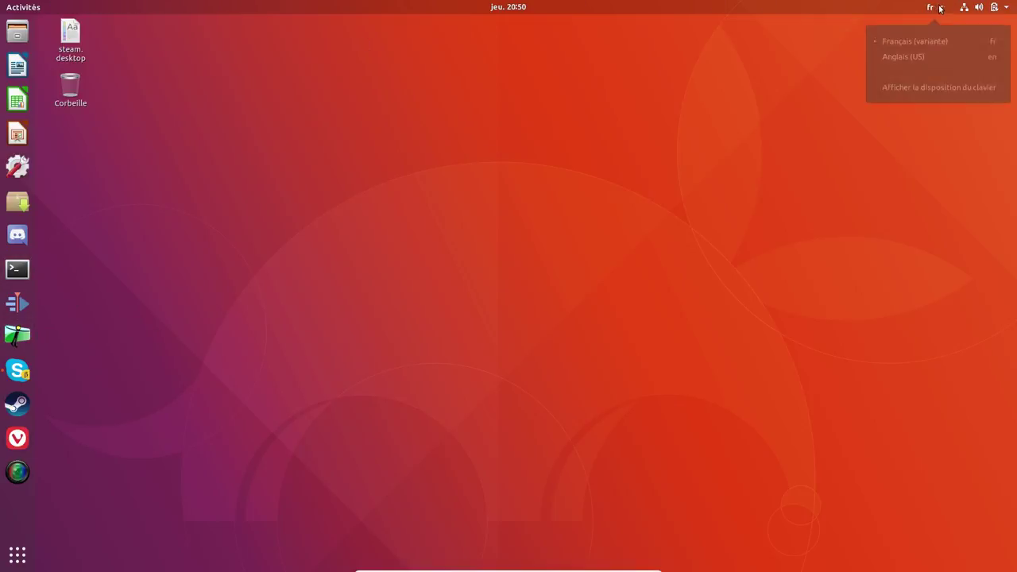
pyautogui.click(1008, 8)
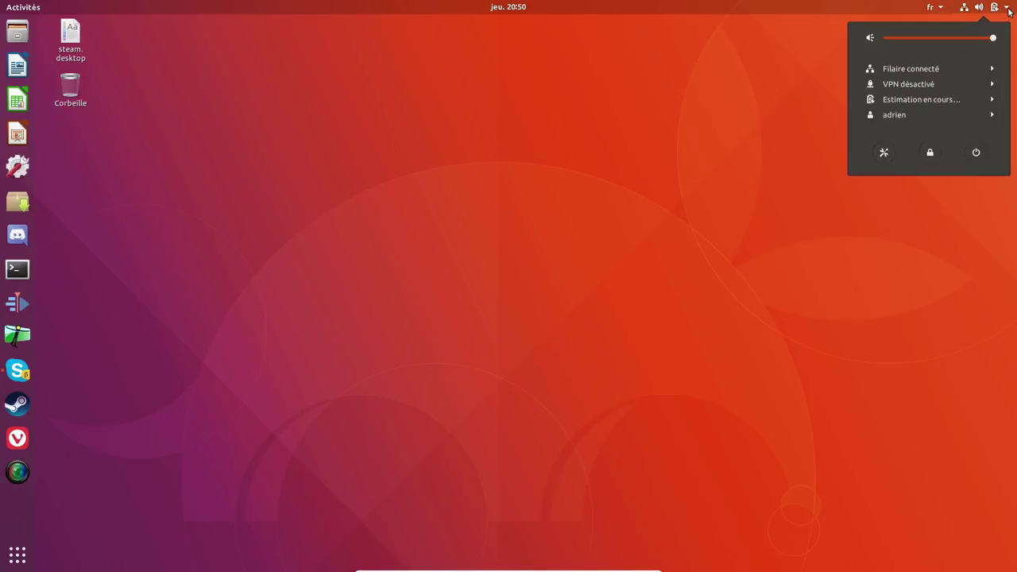
pyautogui.click(1007, 9)
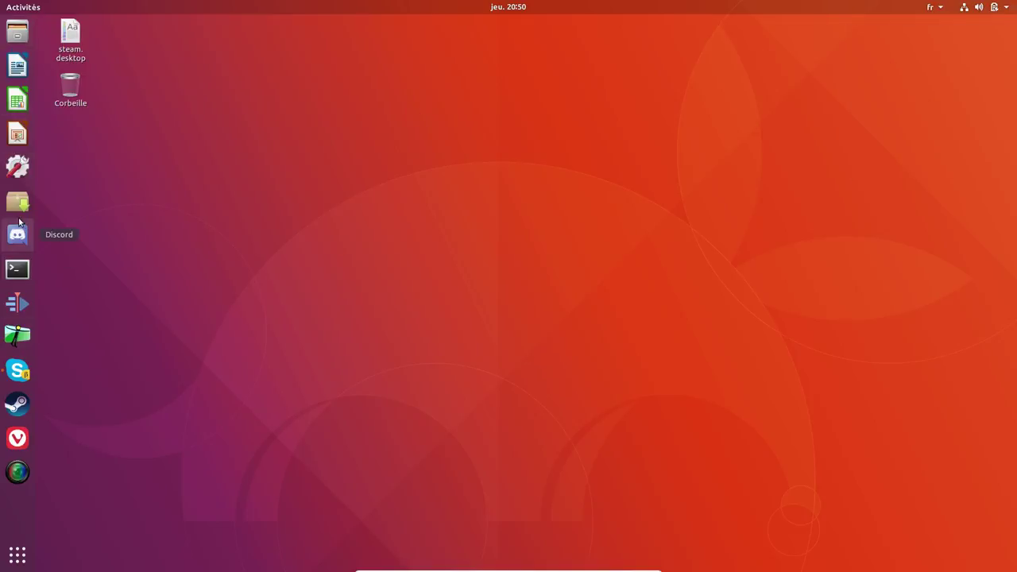
# Search the applications for "sourc", open Logiciels & mises à jour, and enlarge its window vertically
pyautogui.click(21, 8)
pyautogui.write('sourd')
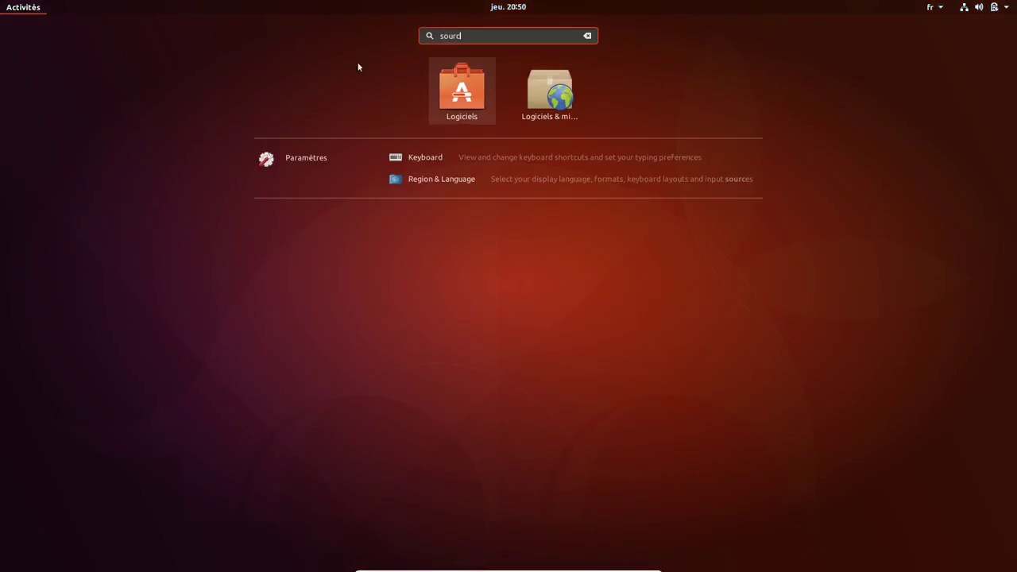
pyautogui.click(548, 87)
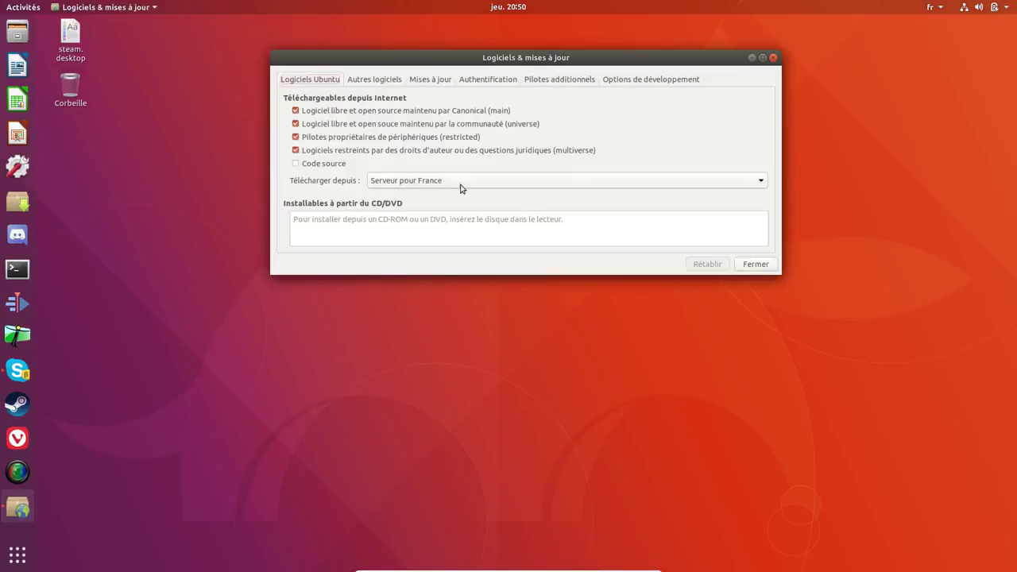
pyautogui.moveTo(437, 271); pyautogui.dragTo(419, 365)
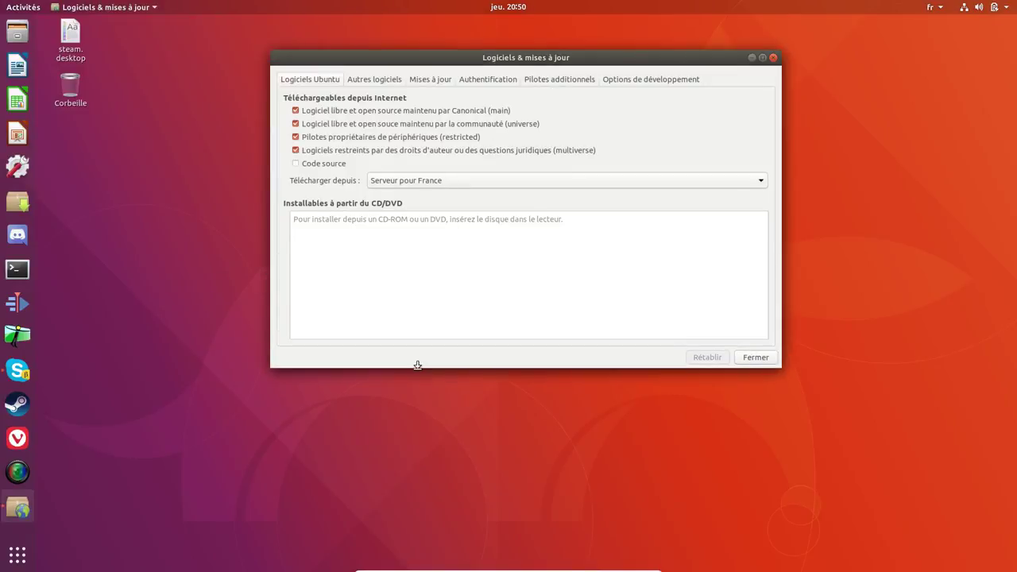
# Remove the Ubuntu 17.04 CD-ROM entry from the other software sources, authenticating with the account password
pyautogui.click(379, 80)
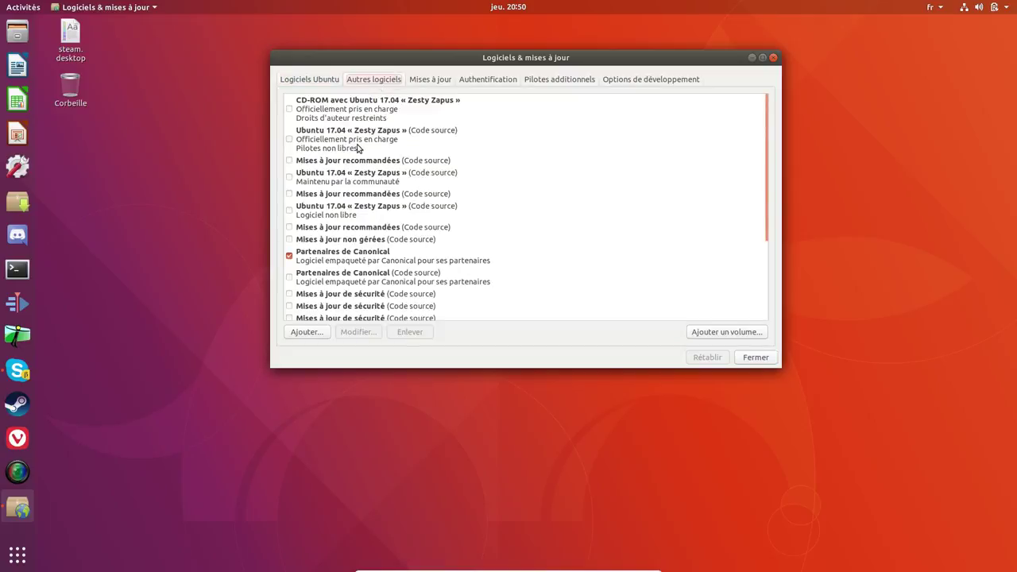
pyautogui.click(406, 117)
pyautogui.click(383, 148)
pyautogui.click(350, 111)
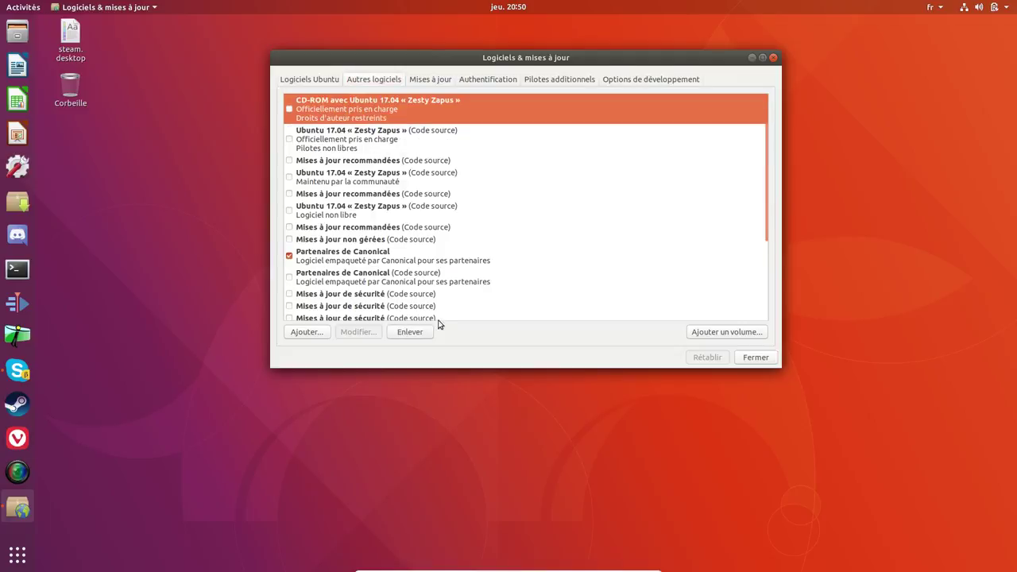
pyautogui.click(410, 331)
pyautogui.write('*********')
pyautogui.press('Return')
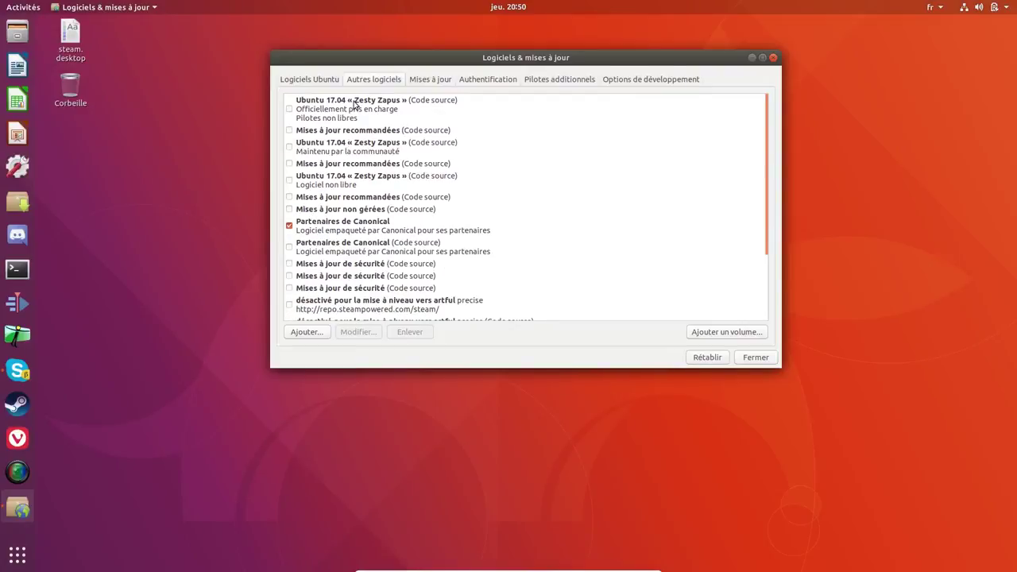
# Remove the three Ubuntu 17.04 « Zesty Zapus » source code entries from the other software sources
pyautogui.click(354, 103)
pyautogui.click(411, 331)
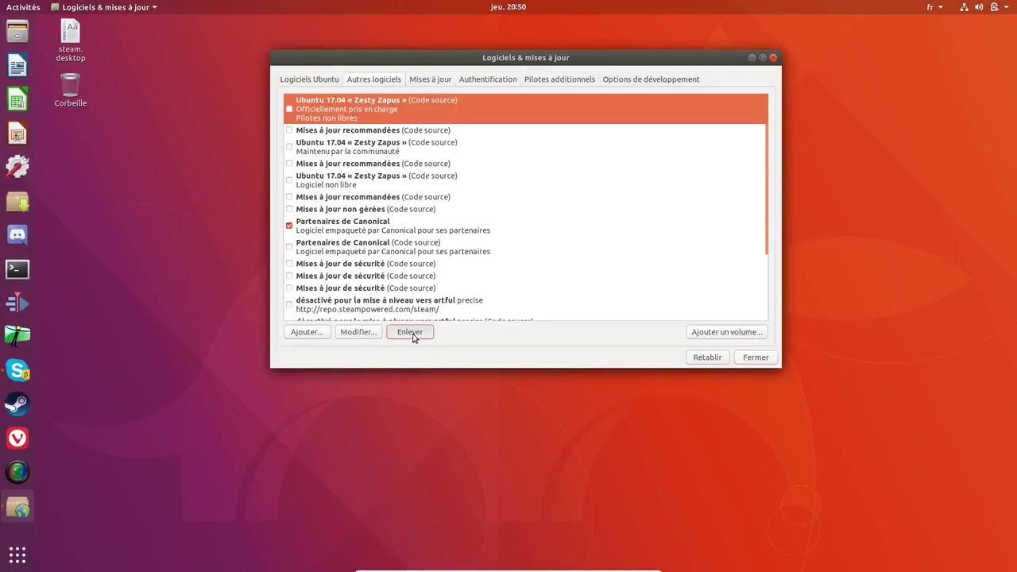
pyautogui.click(372, 116)
pyautogui.click(421, 332)
pyautogui.click(387, 133)
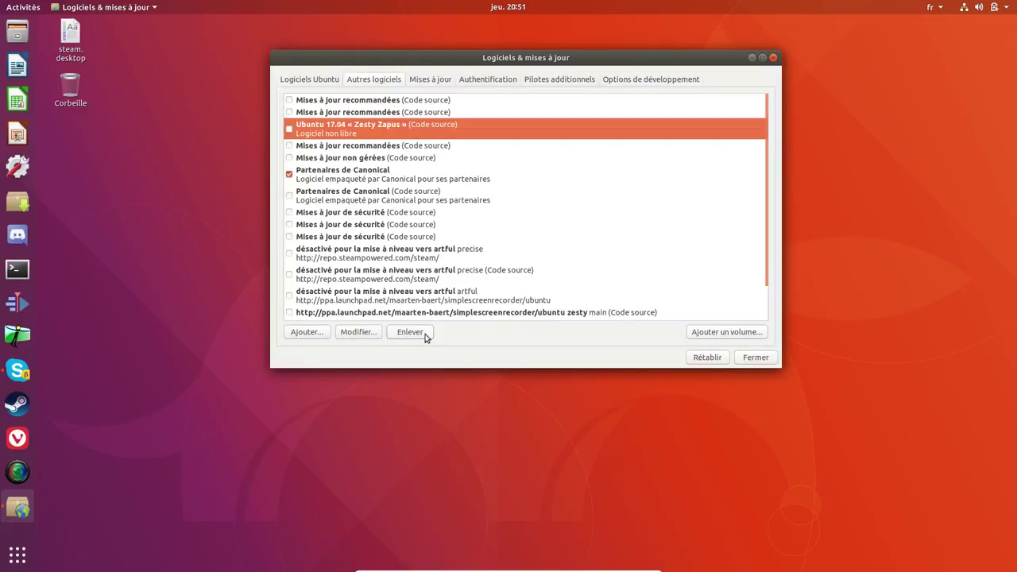
pyautogui.click(423, 334)
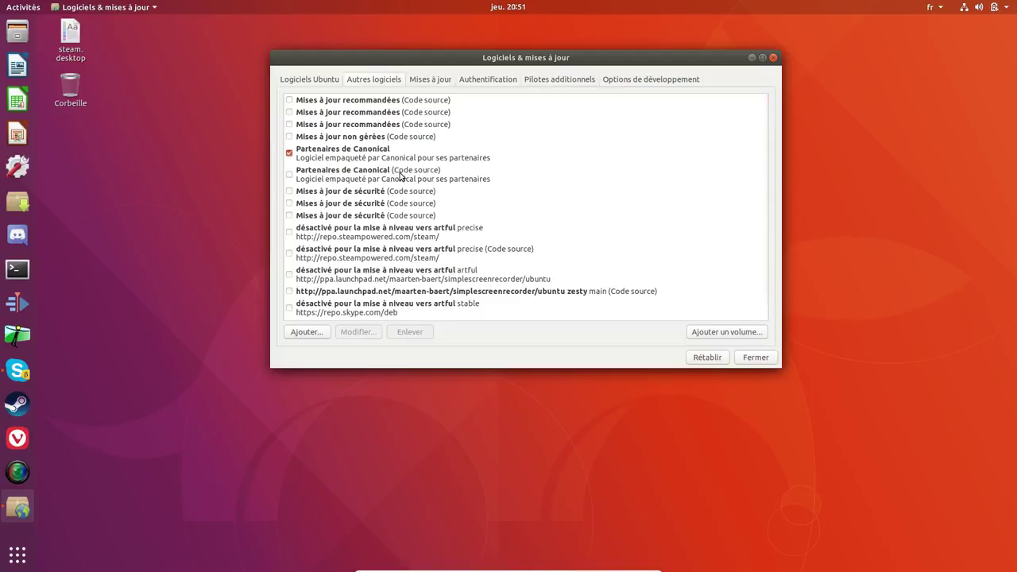
# Re-enable the Skype, Vivaldi and artful SimpleScreenRecorder repositories that were disabled for the upgrade
pyautogui.scroll(-1, 402, 176)
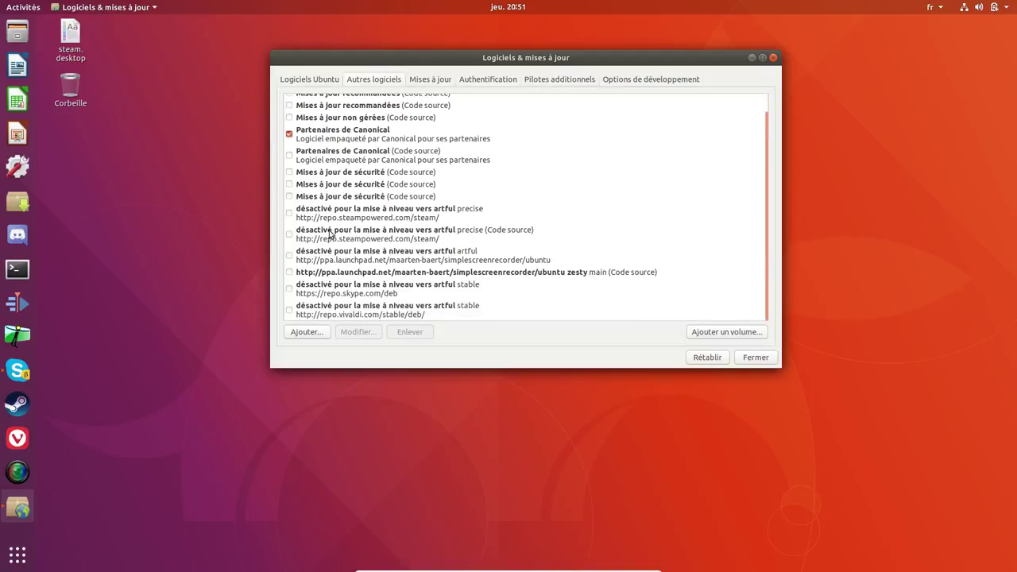
pyautogui.click(290, 289)
pyautogui.click(289, 310)
pyautogui.click(427, 259)
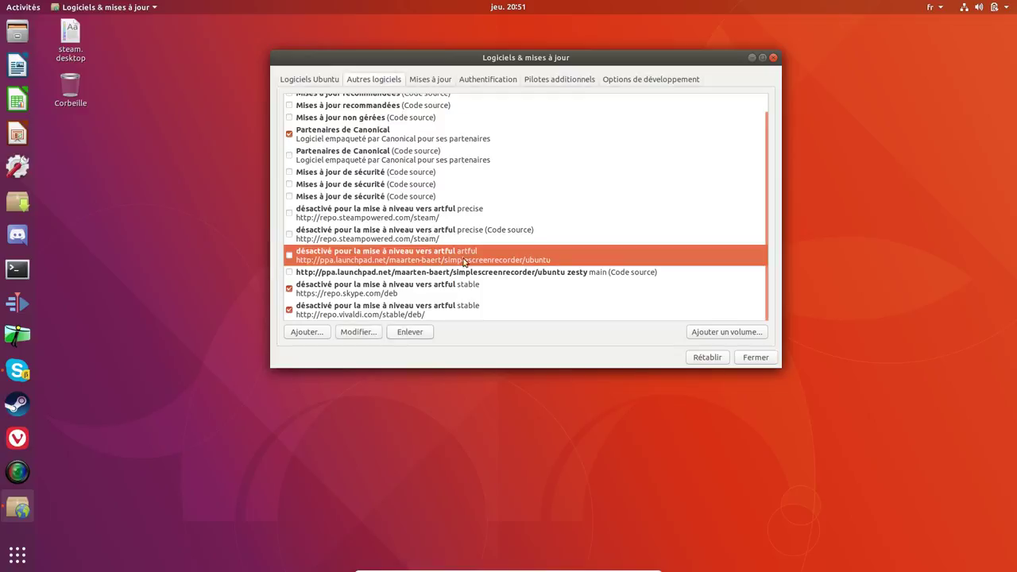
pyautogui.click(290, 256)
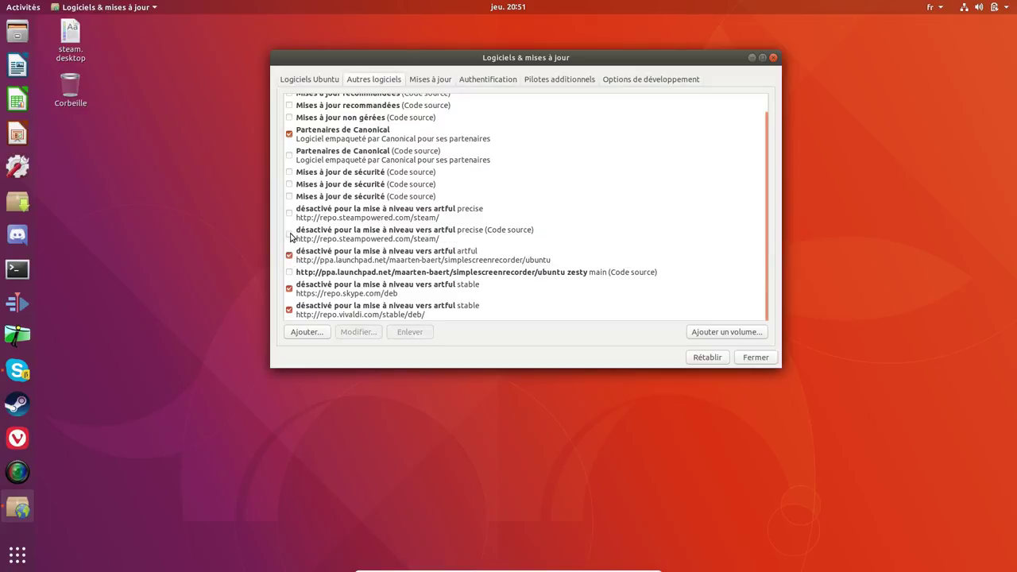
pyautogui.click(289, 234)
pyautogui.click(289, 234)
pyautogui.scroll(2, 471, 187)
# Review the update settings, trusted software providers, additional drivers and developer options
pyautogui.click(432, 79)
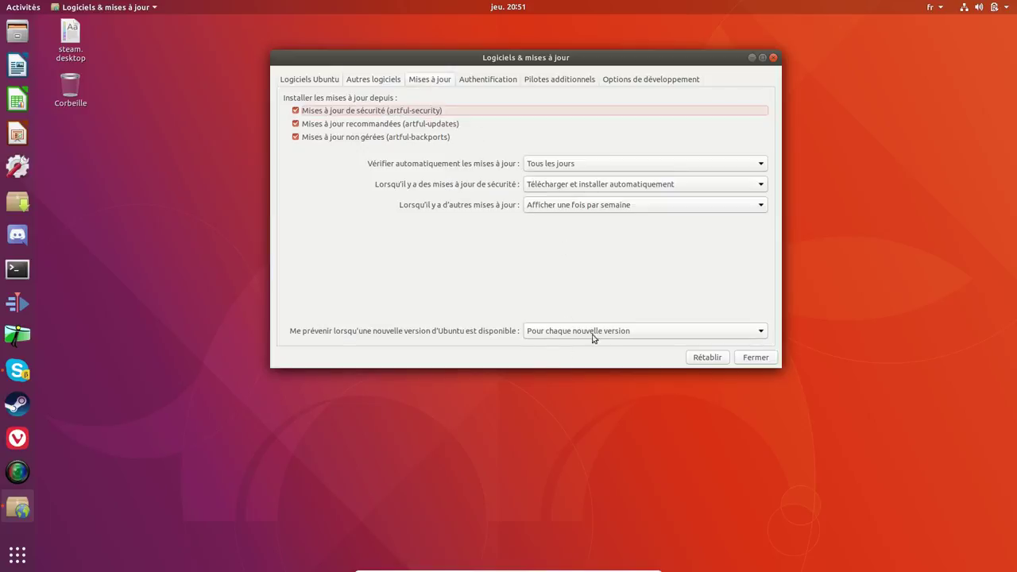
pyautogui.click(488, 79)
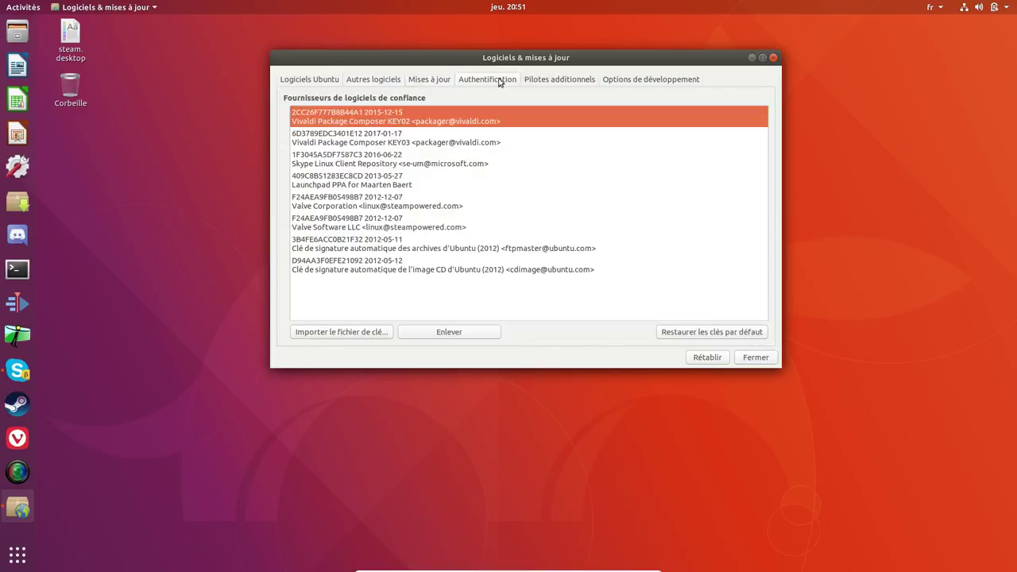
pyautogui.click(556, 79)
pyautogui.click(642, 83)
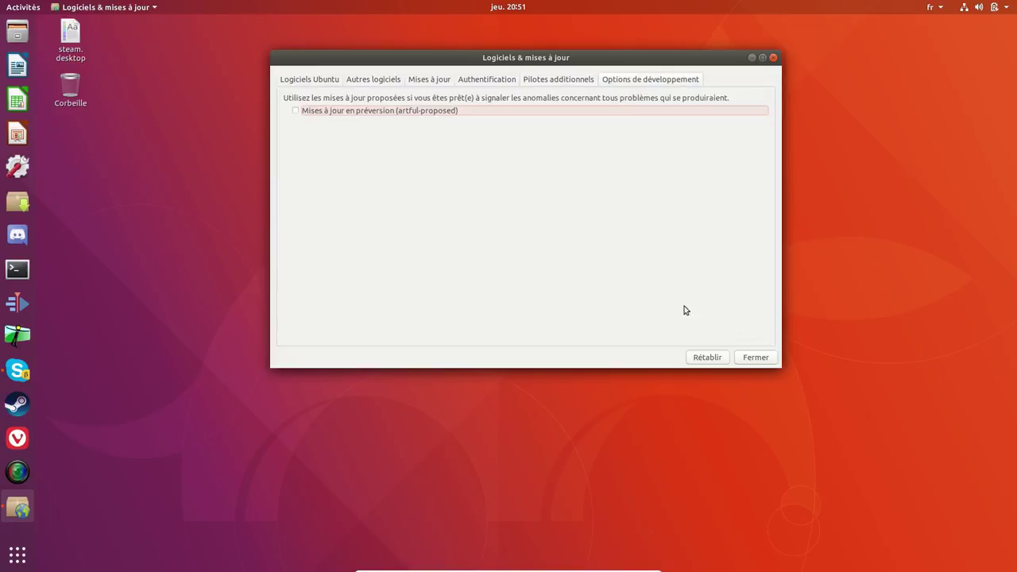
# Close the software sources settings, refresh the package information, and read the details of the download error before dismissing it
pyautogui.click(754, 359)
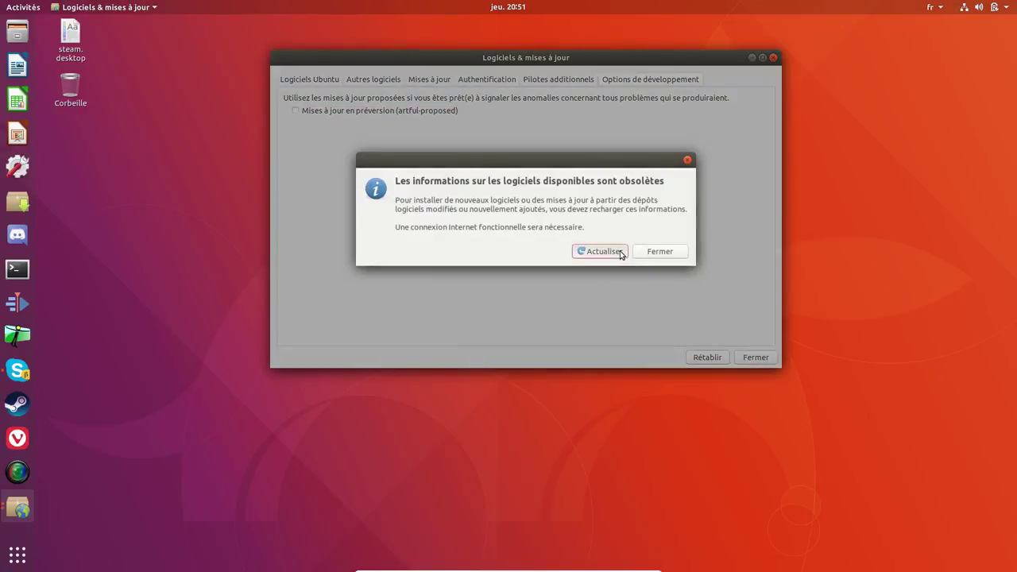
pyautogui.click(620, 253)
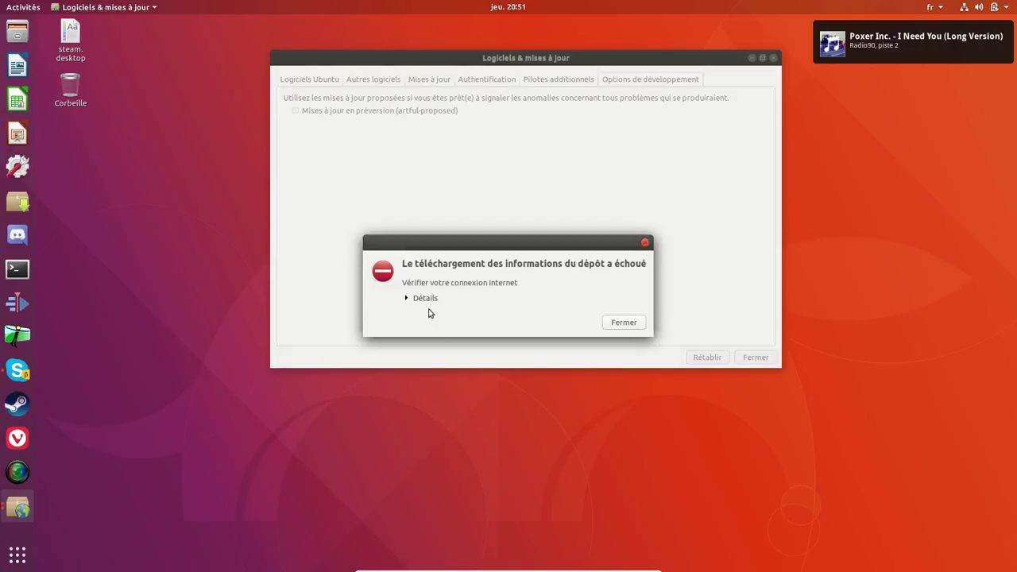
pyautogui.click(429, 302)
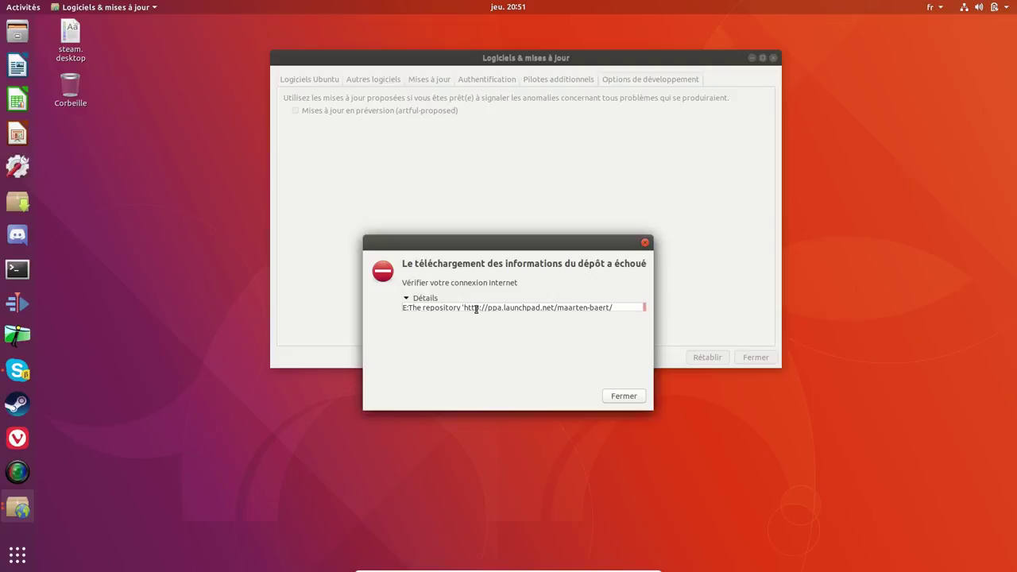
pyautogui.moveTo(472, 308); pyautogui.dragTo(639, 349)
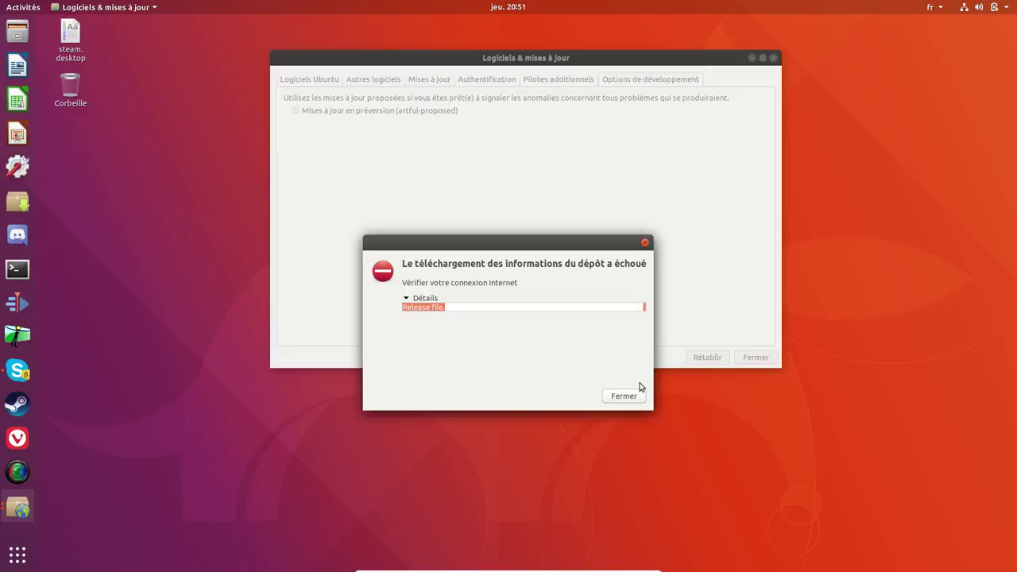
pyautogui.click(627, 396)
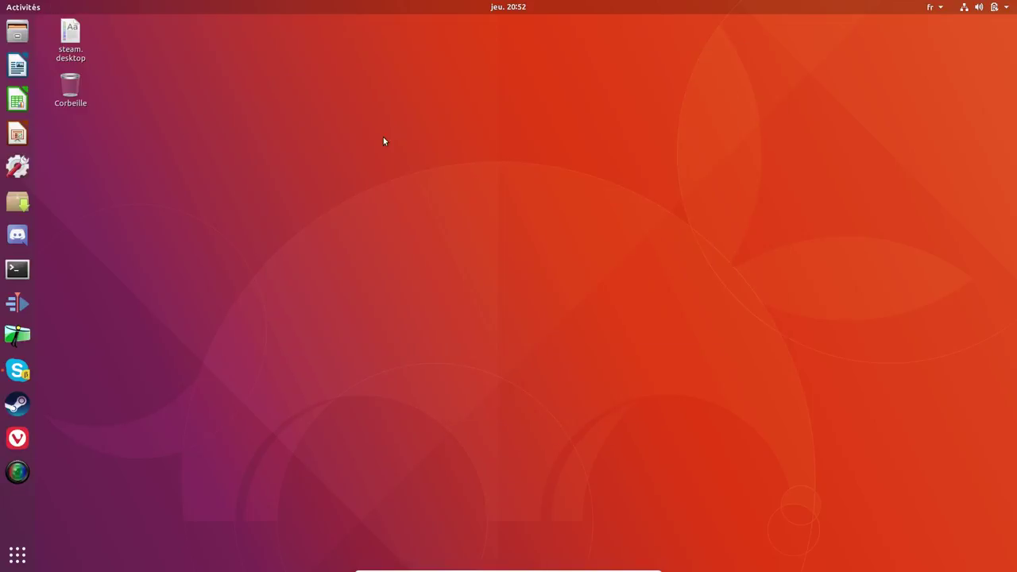
# Open a terminal and start a root shell with sudo -i, entering the account password
pyautogui.click(17, 269)
pyautogui.write('sudo ')
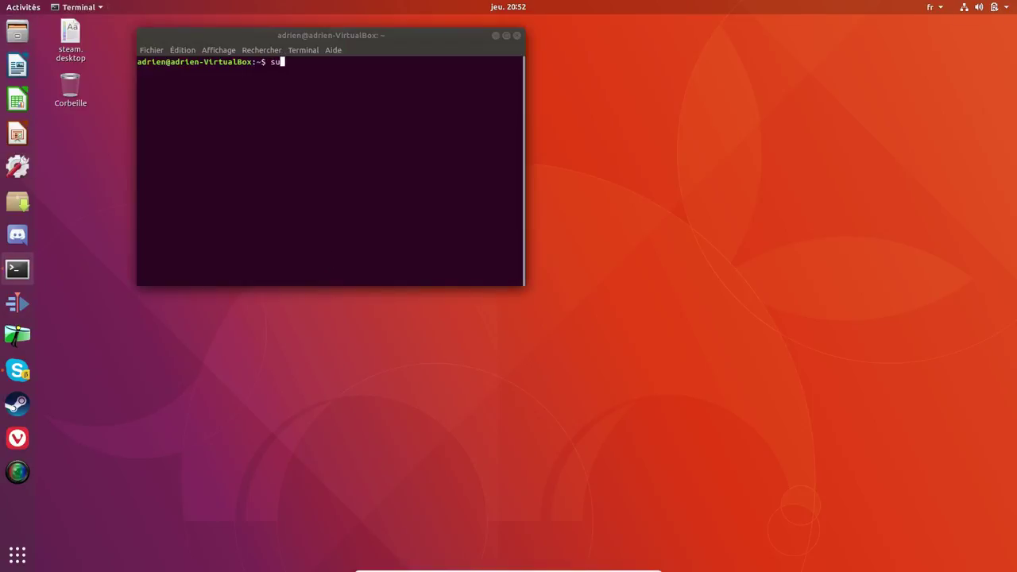
pyautogui.write('-i')
pyautogui.press('Return')
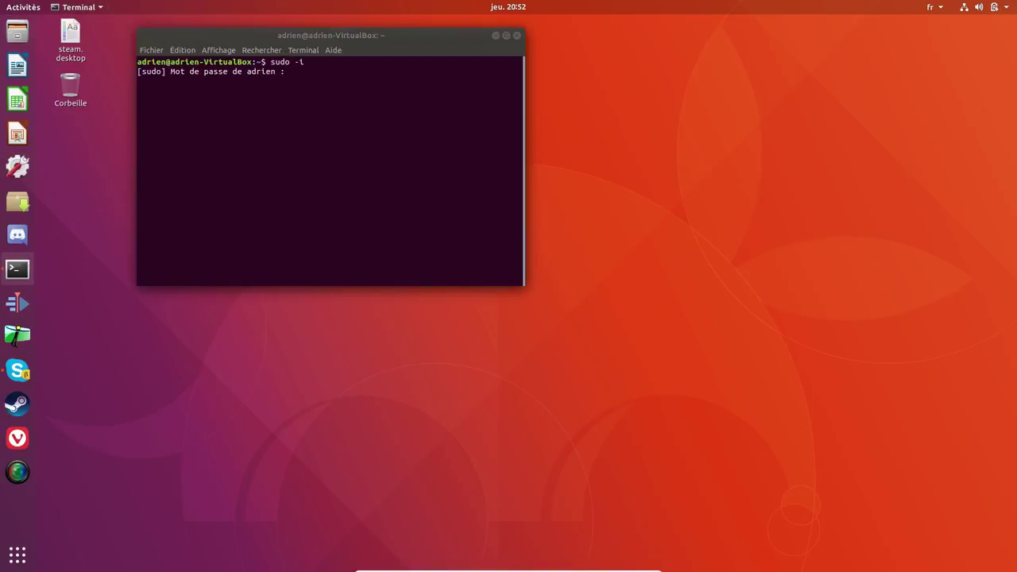
pyautogui.press('Return')
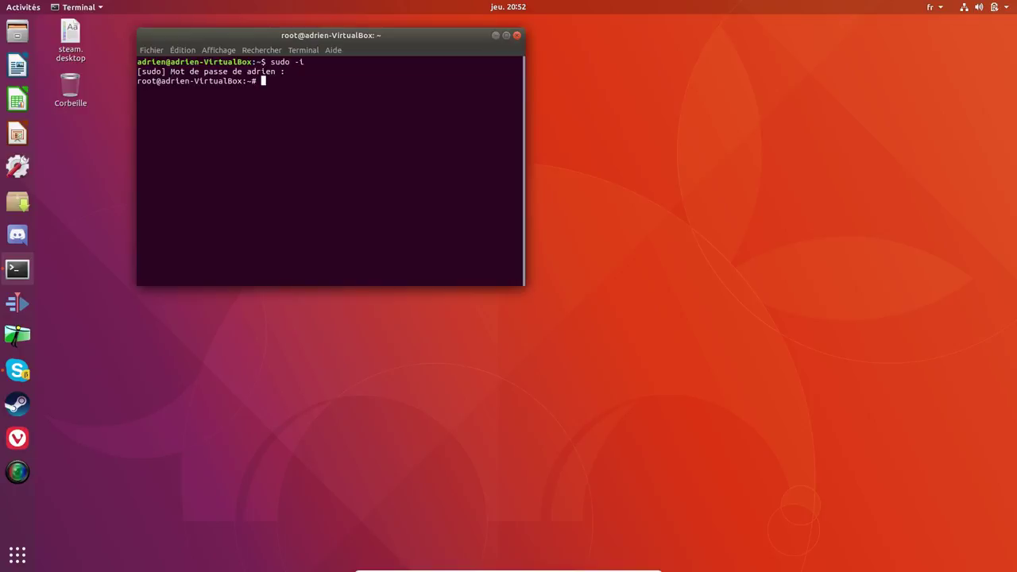
# Enlarge the terminal text by two levels and open /etc/apt/sources.list in vi
pyautogui.hotkey('ctrl', '+')
pyautogui.hotkey('ctrl', '+')
pyautogui.write('vi /etc/apt')
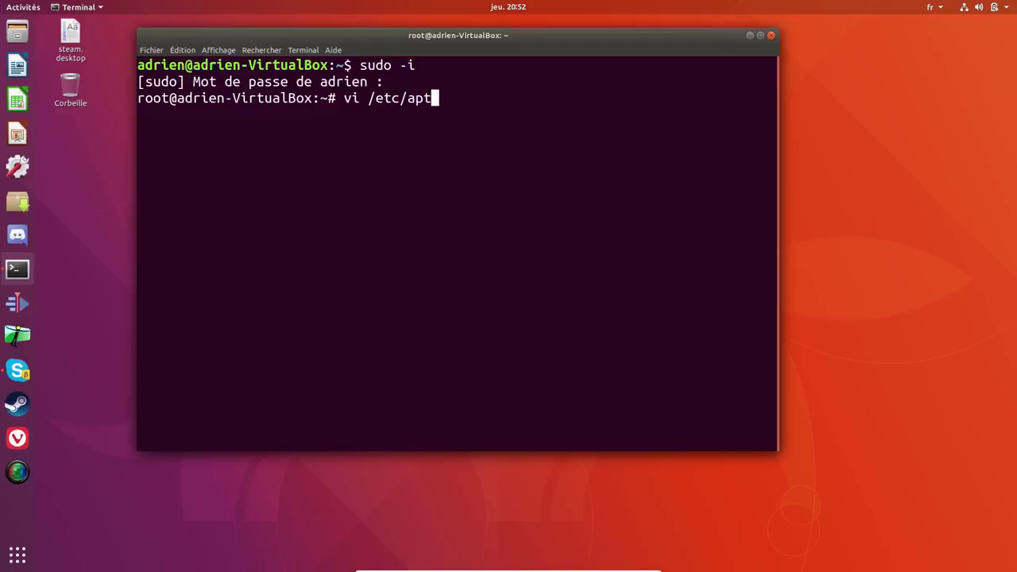
pyautogui.write('.')
pyautogui.press('BackSpace')
pyautogui.press('Tab')
pyautogui.press('Tab')
pyautogui.write('/sour')
pyautogui.press('Tab')
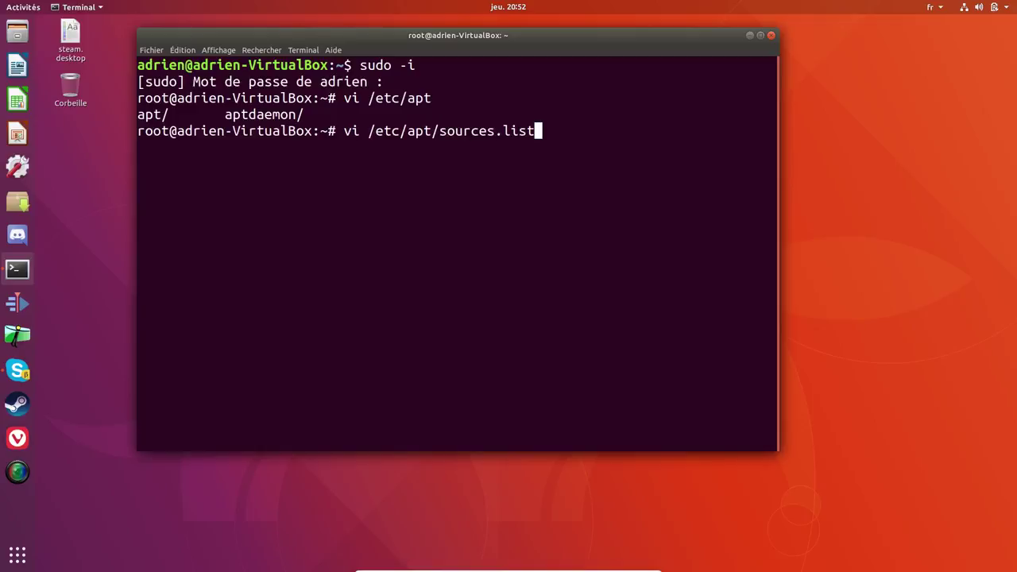
pyautogui.press('Tab')
pyautogui.press('Tab')
pyautogui.press('Return')
# Read through the repository lines of sources.list down to the security entries, and quit vi
pyautogui.press('Down')
pyautogui.press('Down')
pyautogui.press('Down')
pyautogui.press('Down')
pyautogui.press('Down')
pyautogui.press('Down')
pyautogui.press('Down')
pyautogui.press('Down')
pyautogui.press('Down')
pyautogui.press('Down')
pyautogui.press('Down')
pyautogui.press('Down')
pyautogui.press('Down')
pyautogui.press('Down')
pyautogui.press('Down')
pyautogui.press('Down')
pyautogui.press('Down')
pyautogui.press('Down')
pyautogui.press('Down')
pyautogui.press('Down')
pyautogui.press('Down')
pyautogui.press('Down')
pyautogui.press('Down')
pyautogui.press('Down')
pyautogui.press('Down')
pyautogui.press('Down')
pyautogui.press('Down')
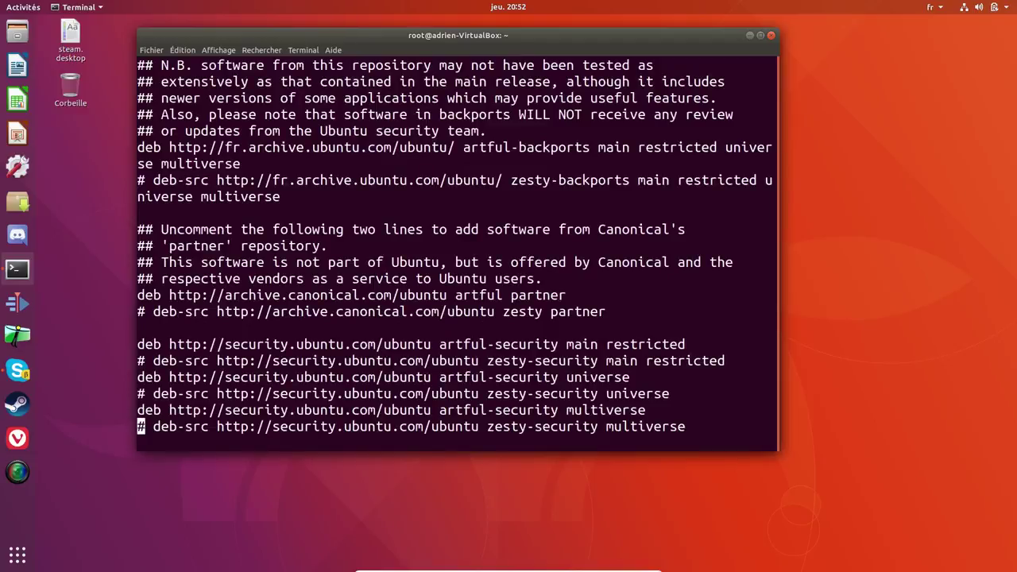
pyautogui.write(':q')
pyautogui.press('Return')
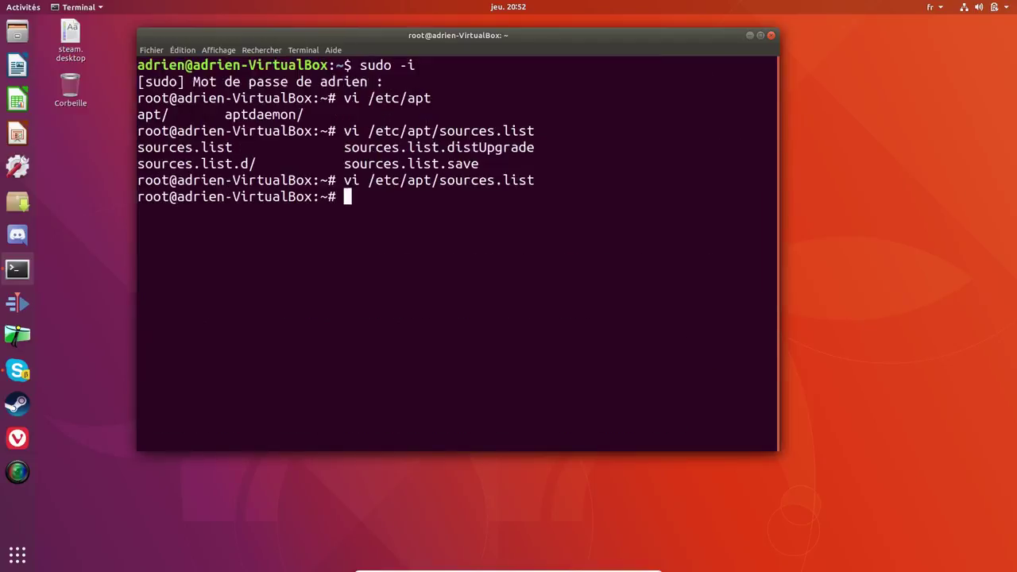
# List the contents of /etc/apt/sources.list.d and open the SimpleScreenRecorder zesty .list file in vi
pyautogui.press('Up')
pyautogui.write('.')
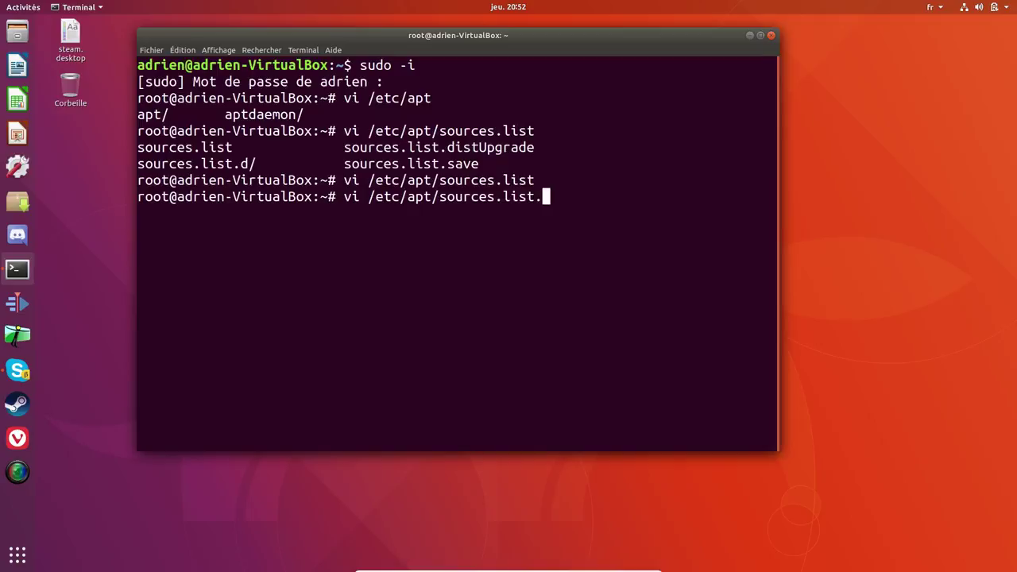
pyautogui.write('c')
pyautogui.press('Tab')
pyautogui.press('Tab')
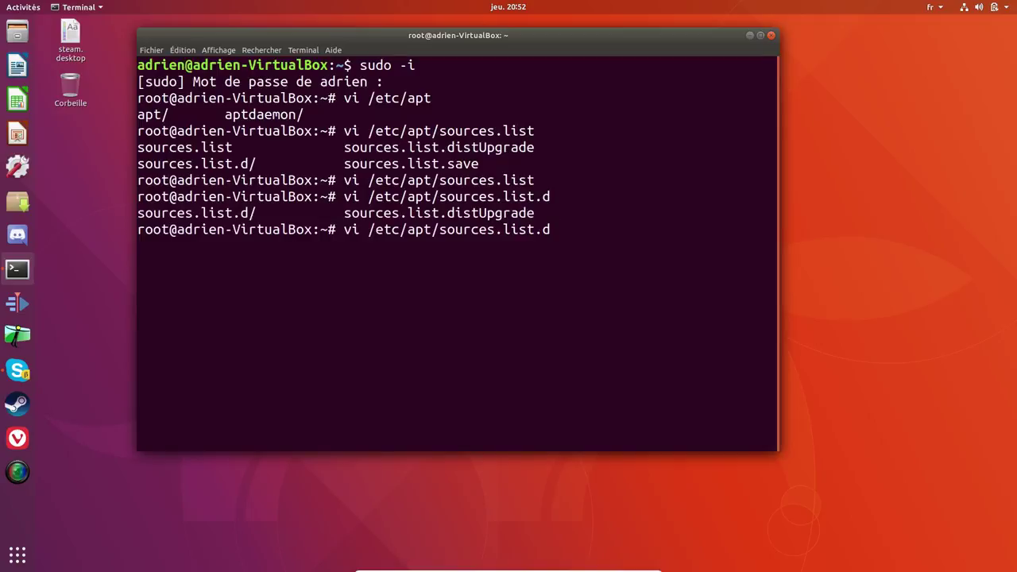
pyautogui.write('/')
pyautogui.press('Tab')
pyautogui.press('Tab')
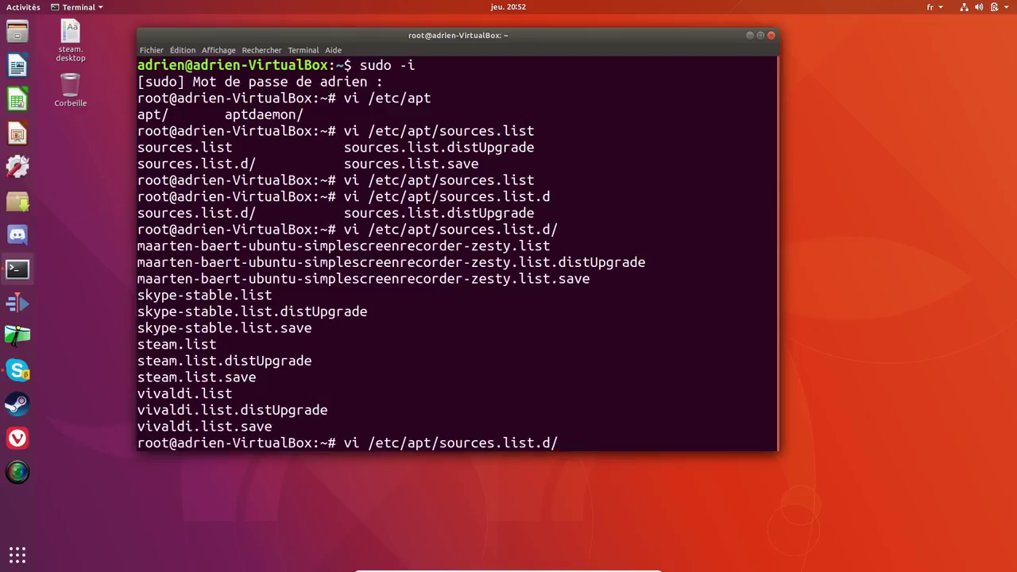
pyautogui.doubleClick(422, 245)
pyautogui.middleClick(480, 238)
pyautogui.press('Return')
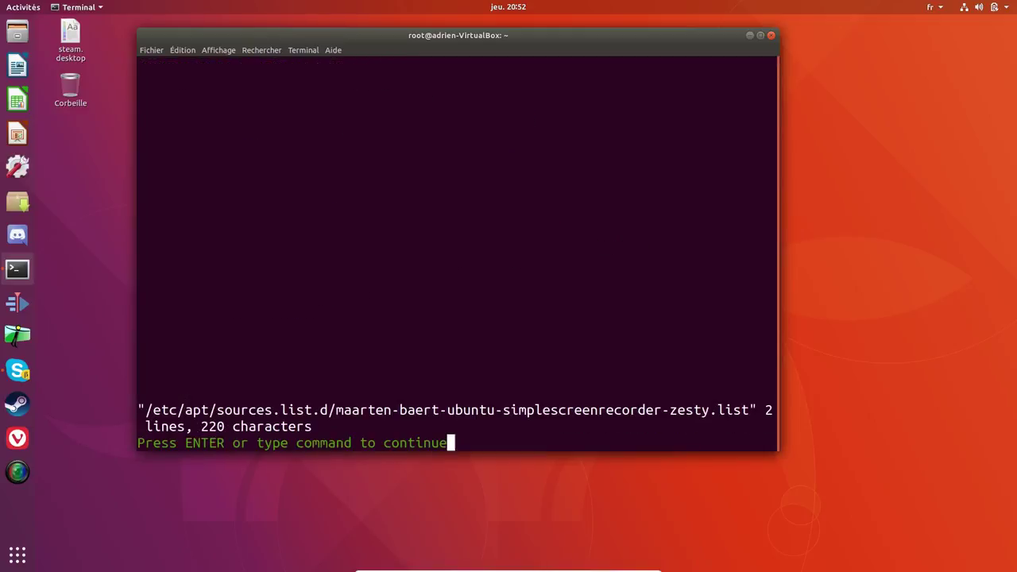
# Read through the repository lines of the SimpleScreenRecorder source file and quit vi without editing
pyautogui.press('Return')
pyautogui.press('Down')
pyautogui.press('Up')
pyautogui.press('Right')
pyautogui.press('Right')
pyautogui.press('Right')
pyautogui.press('Right')
pyautogui.press('Right')
pyautogui.press('Right')
pyautogui.press('Right')
pyautogui.press('Right')
pyautogui.press('Right')
pyautogui.press('Right')
pyautogui.press('Right')
pyautogui.press('Right')
pyautogui.press('Right')
pyautogui.press('Right')
pyautogui.press('Right')
pyautogui.press('Right')
pyautogui.press('Right')
pyautogui.press('Right')
pyautogui.press('Right')
pyautogui.press('Right')
pyautogui.press('Right')
pyautogui.press('Right')
pyautogui.press('Right')
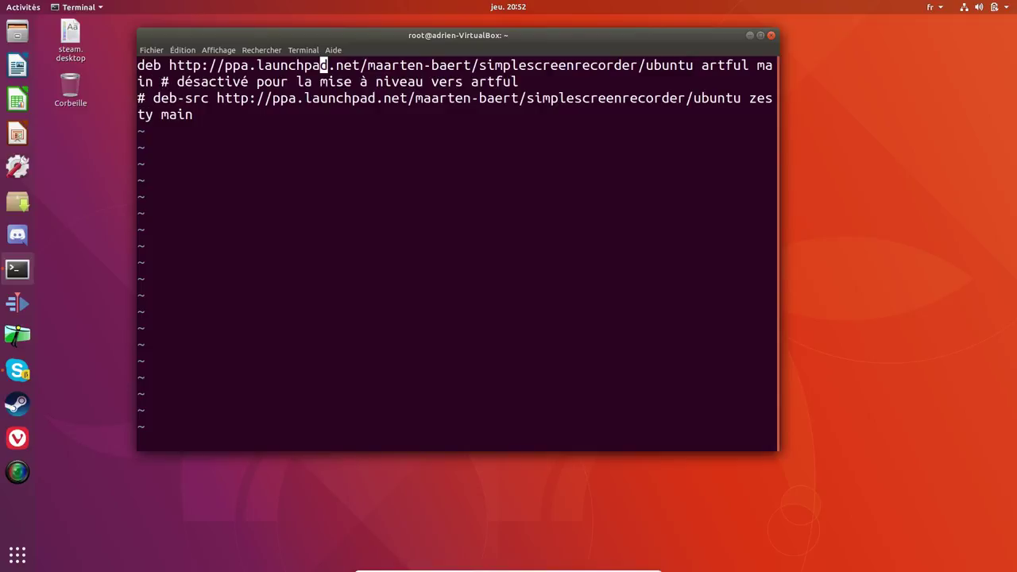
pyautogui.write(':q')
pyautogui.press('Return')
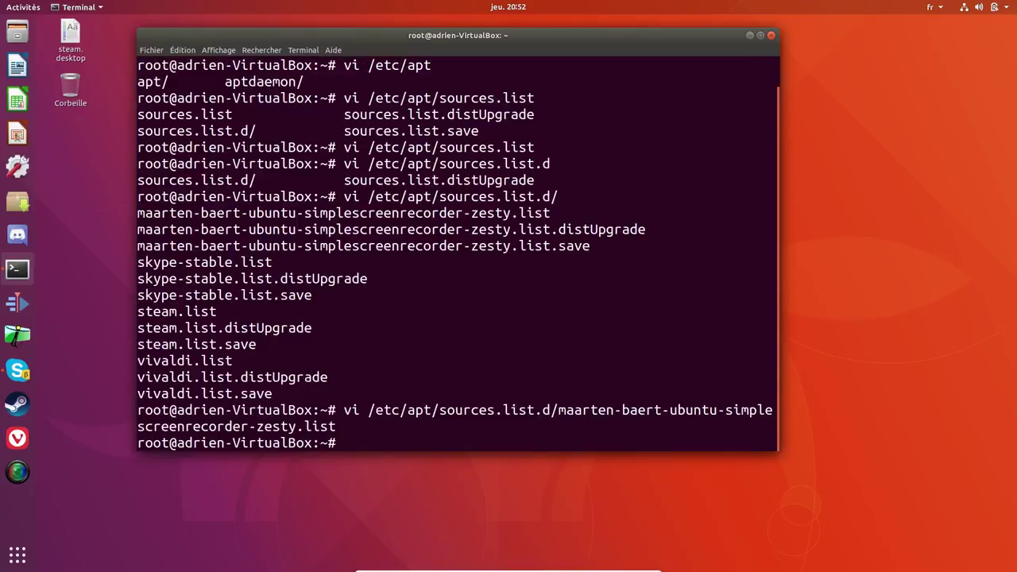
# Delete the SimpleScreenRecorder zesty .list file from /etc/apt/sources.list.d with rm
pyautogui.press('Up')
pyautogui.press('Home')
pyautogui.press('Delete')
pyautogui.press('Delete')
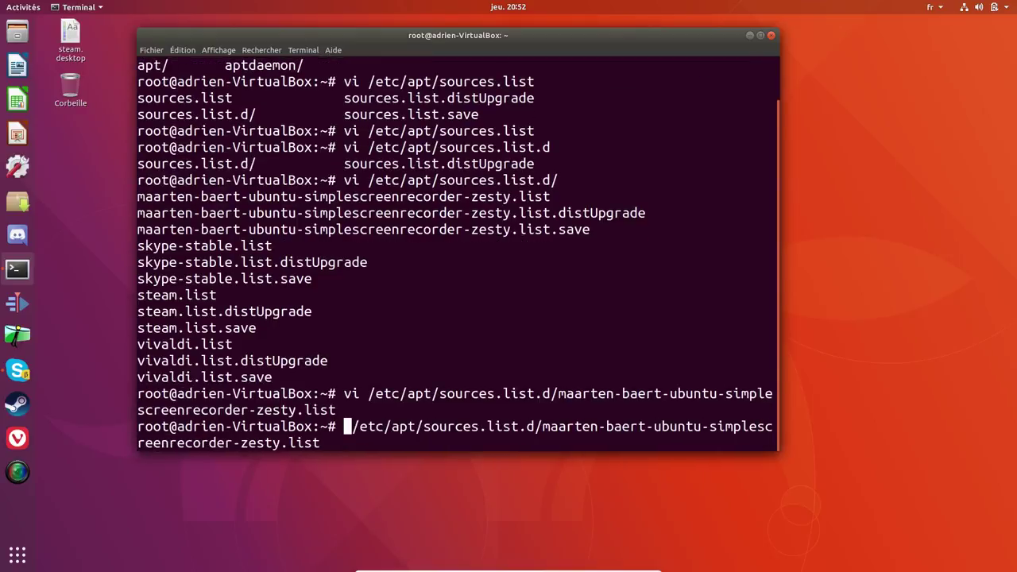
pyautogui.write('rm')
pyautogui.press('Return')
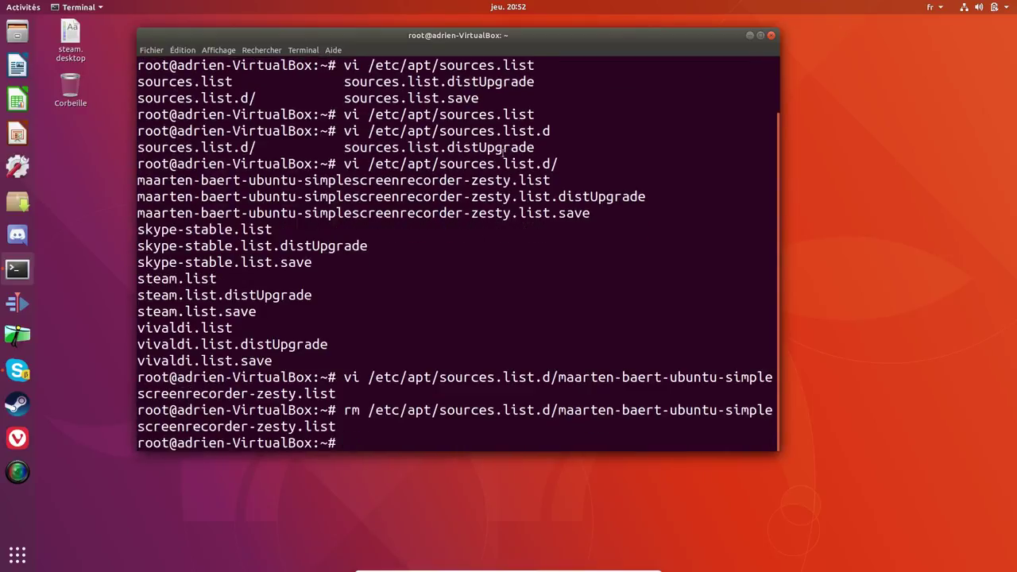
# Change the working directory to /etc/apt/sources.list.d/
pyautogui.write('cd')
pyautogui.moveTo(559, 410); pyautogui.dragTo(369, 410)
pyautogui.middleClick(369, 410)
pyautogui.press('Return')
# Try to delete the files matching mar*, and list the directory's contents
pyautogui.write('rm ')
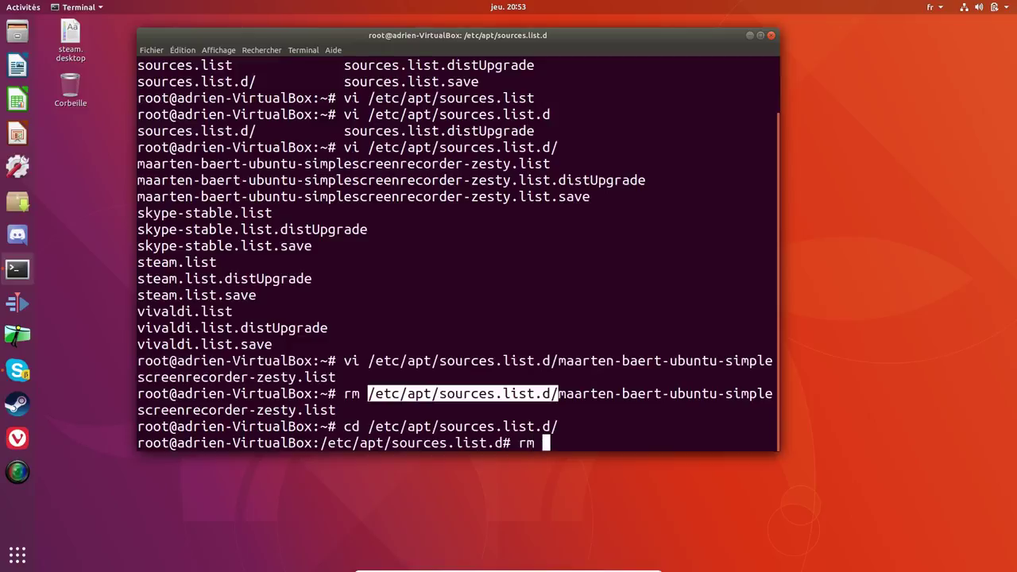
pyautogui.write('mar*')
pyautogui.press('Return')
pyautogui.write('ls')
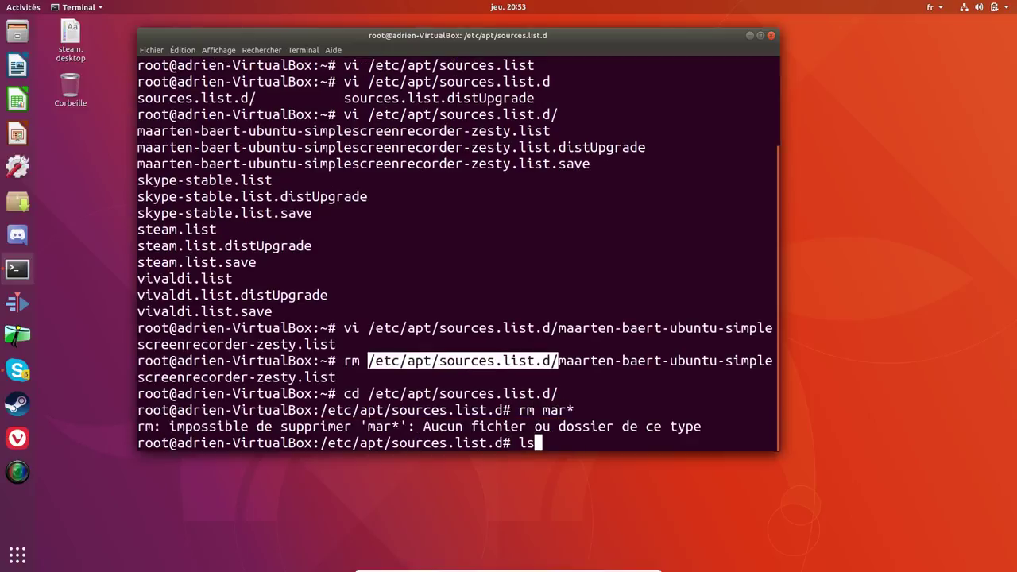
pyautogui.press('Return')
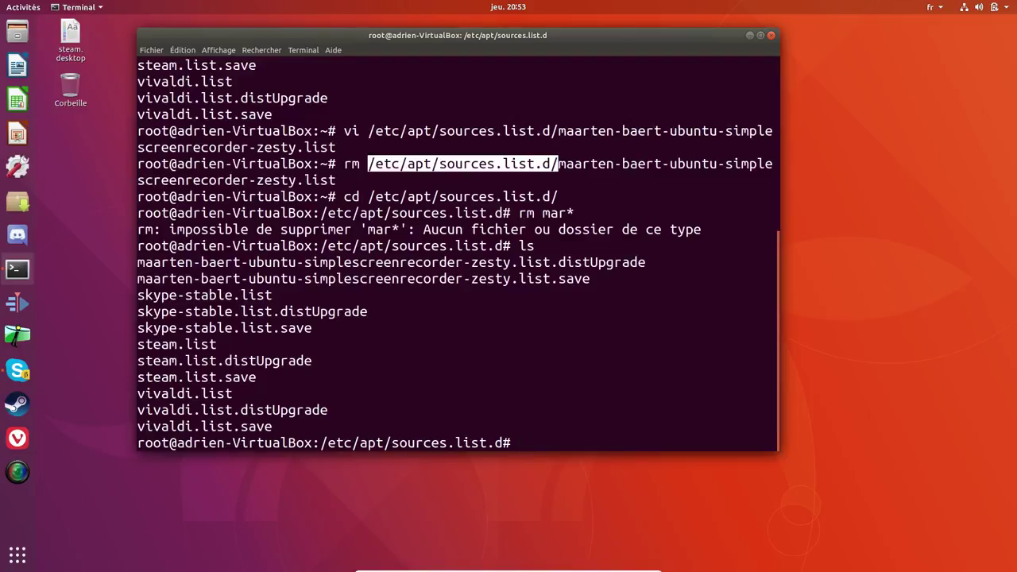
# Delete the remaining SimpleScreenRecorder source files with rm maa*, and exit the root shell and the terminal
pyautogui.write('rm maa*')
pyautogui.press('Return')
pyautogui.click(227, 105)
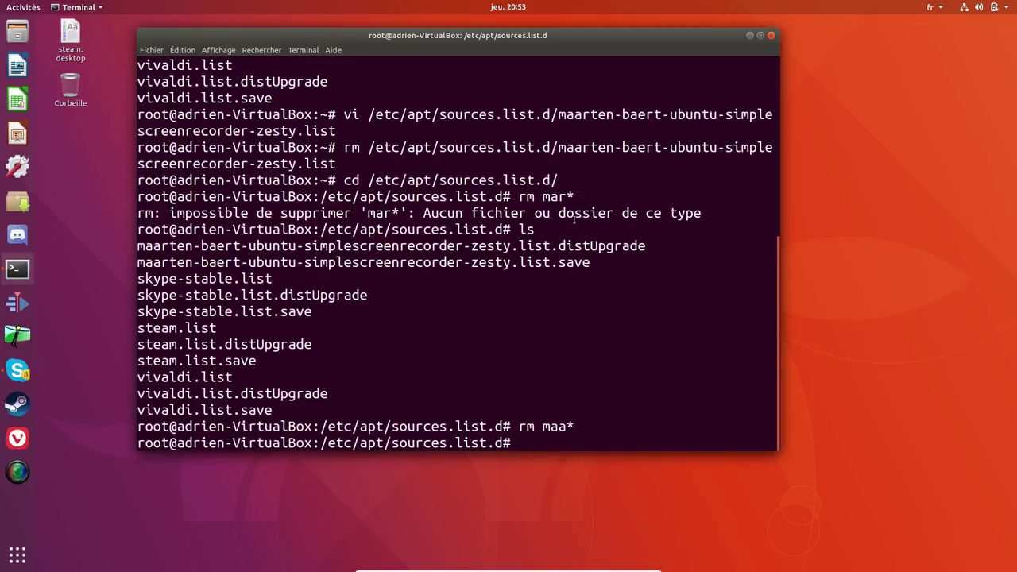
pyautogui.hotkey('ctrl', 'd')
pyautogui.hotkey('ctrl', 'd')
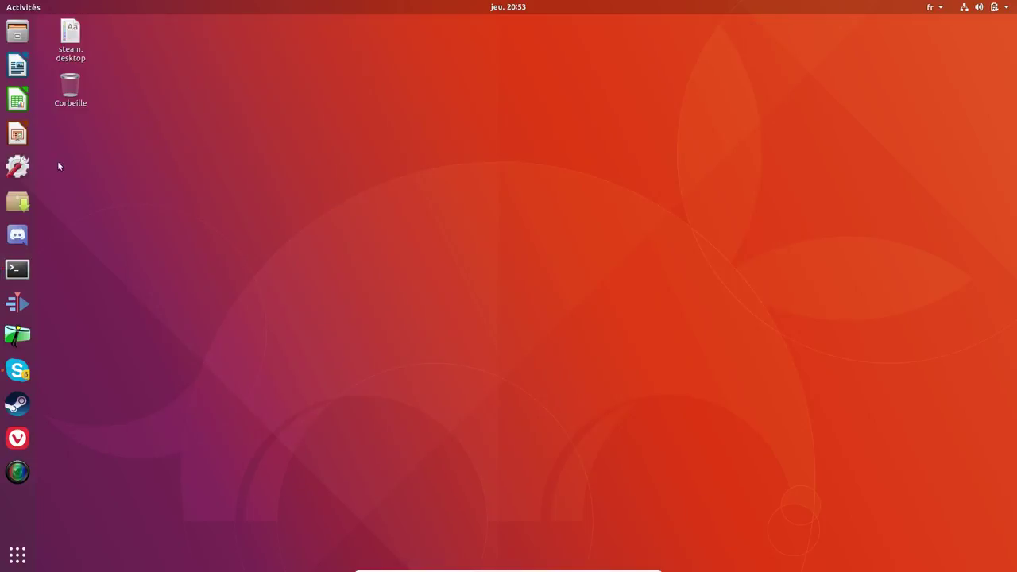
# Open a new terminal window and close the file manager window opened alongside it
pyautogui.click(18, 271)
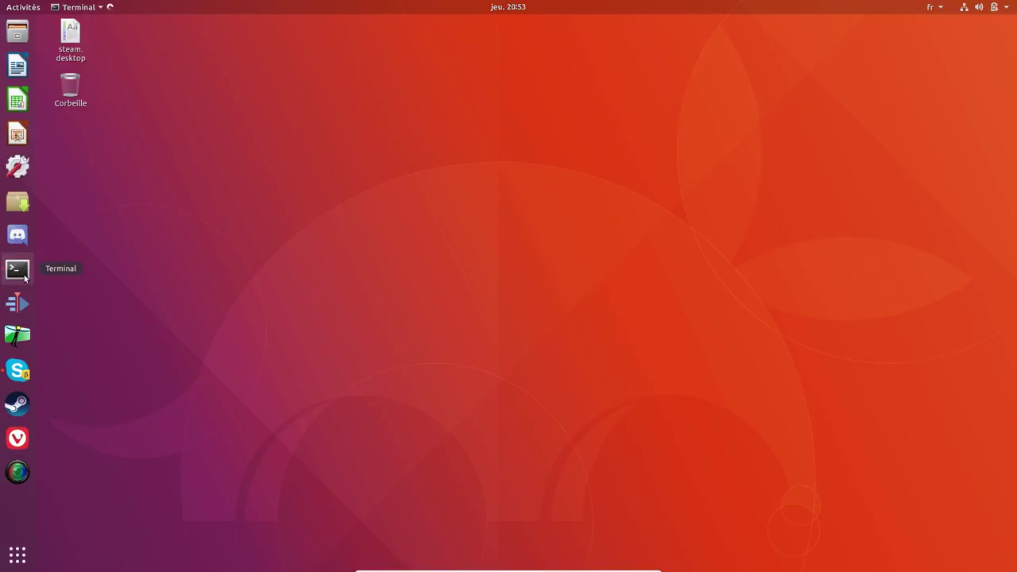
pyautogui.click(15, 31)
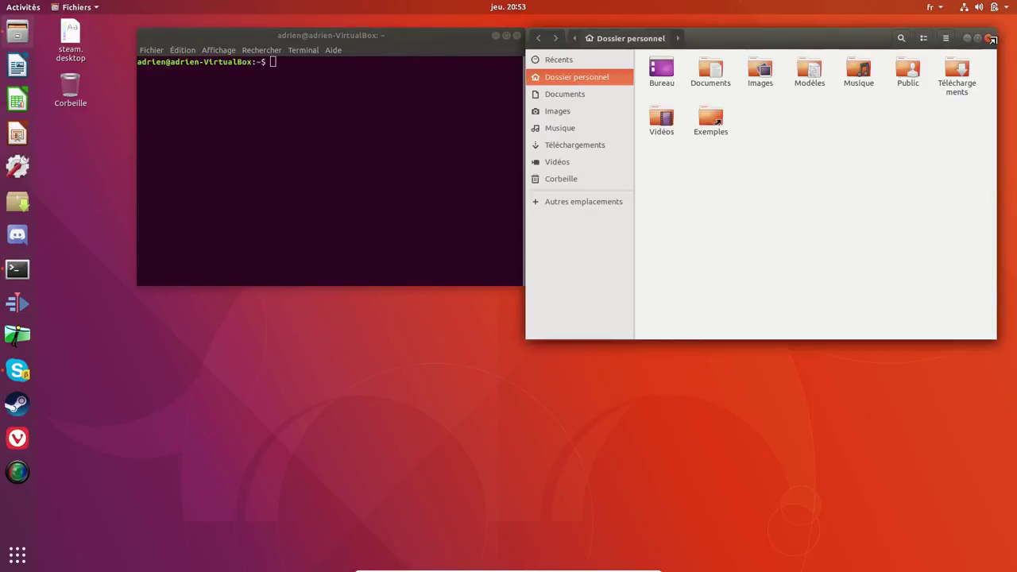
pyautogui.click(998, 39)
# Open the Logiciels application, check for new updates, and close its window
pyautogui.moveTo(4, 6)
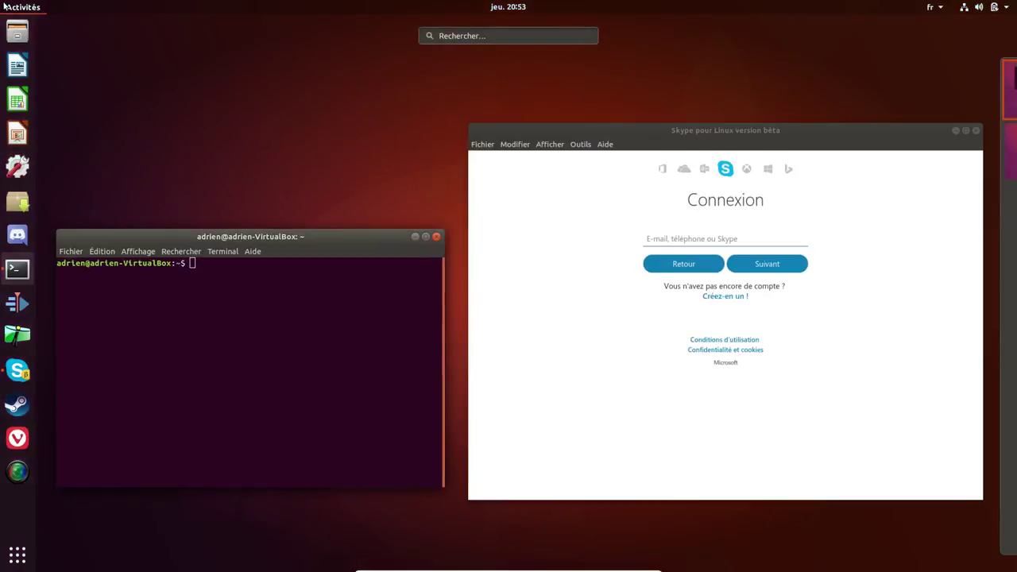
pyautogui.write('logiciel')
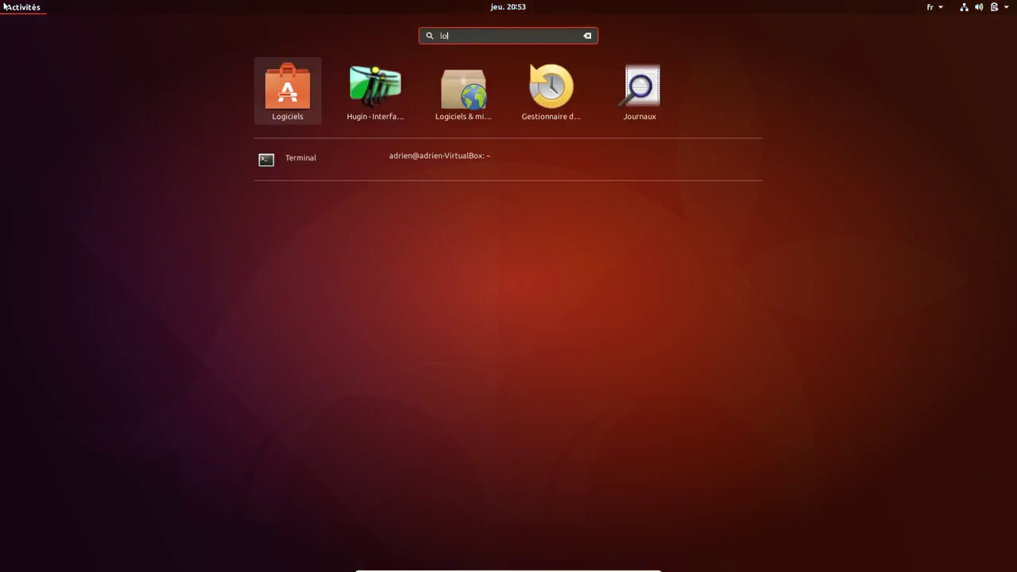
pyautogui.write('s')
pyautogui.click(377, 92)
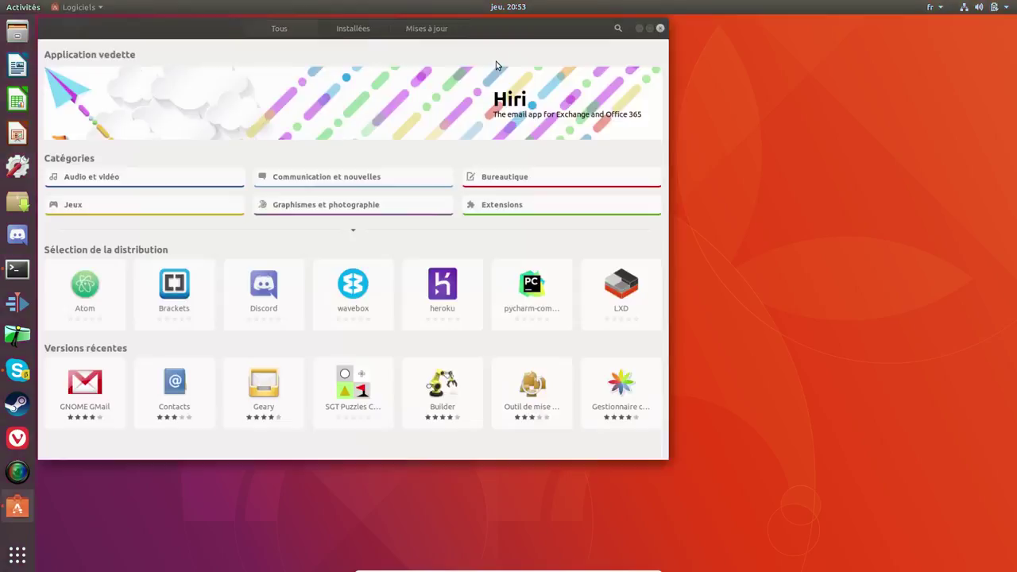
pyautogui.click(453, 26)
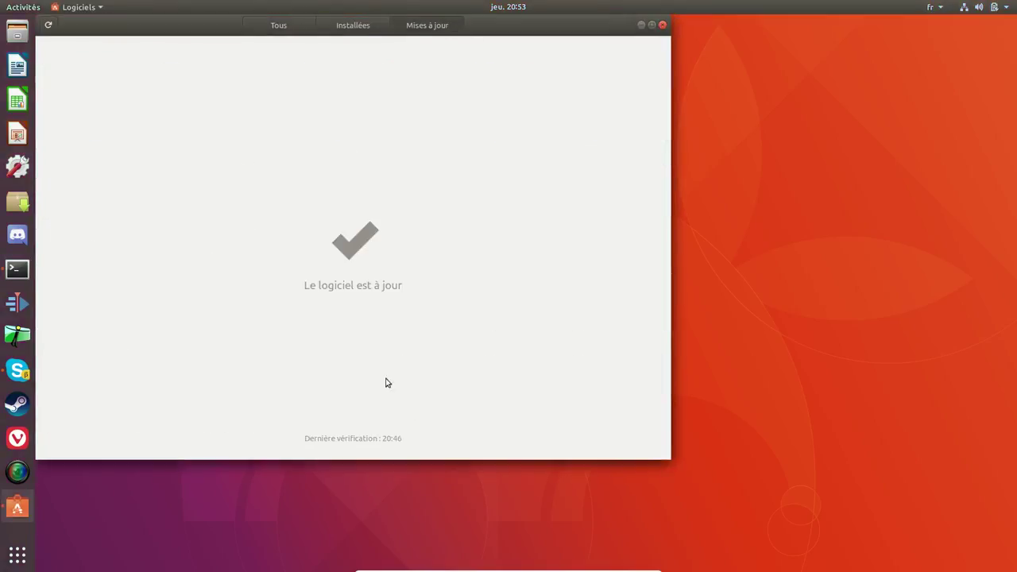
pyautogui.click(49, 26)
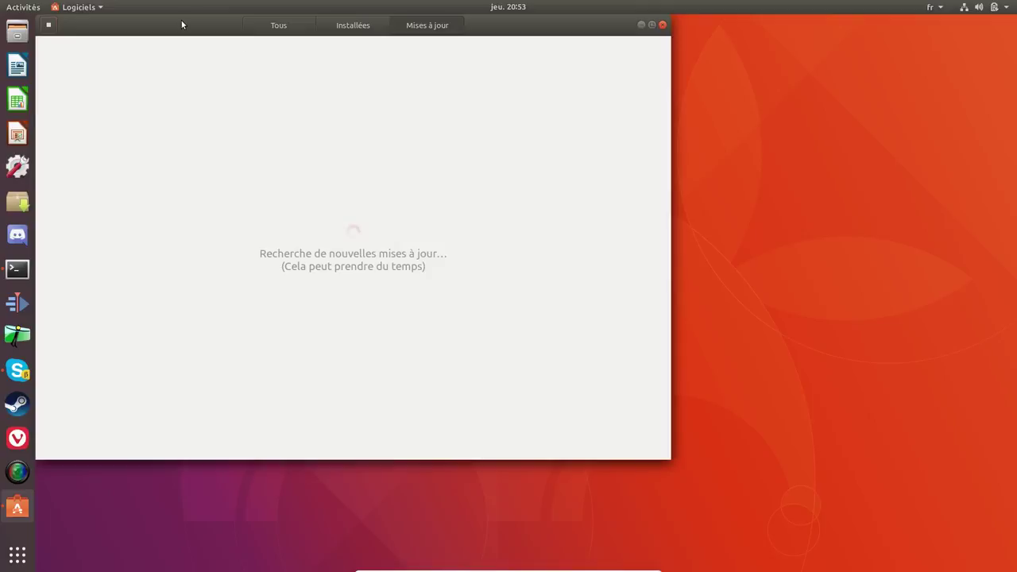
pyautogui.moveTo(181, 24); pyautogui.dragTo(433, 60)
pyautogui.click(910, 60)
# Run sudo apt update in the terminal, entering the account password
pyautogui.write('sudo')
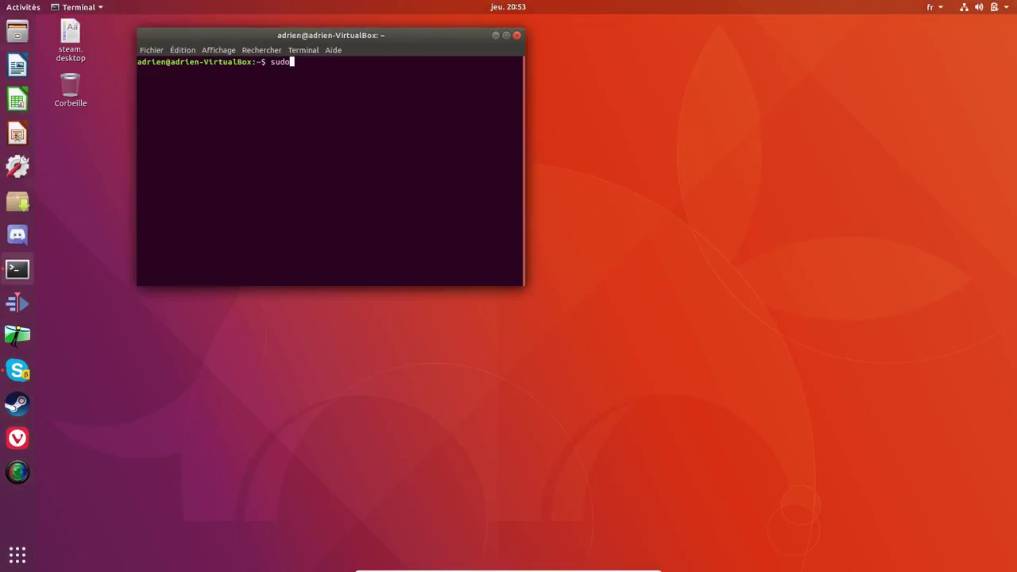
pyautogui.write(' apt u')
pyautogui.press('BackSpace')
pyautogui.write('di')
pyautogui.write('date')
pyautogui.press('Return')
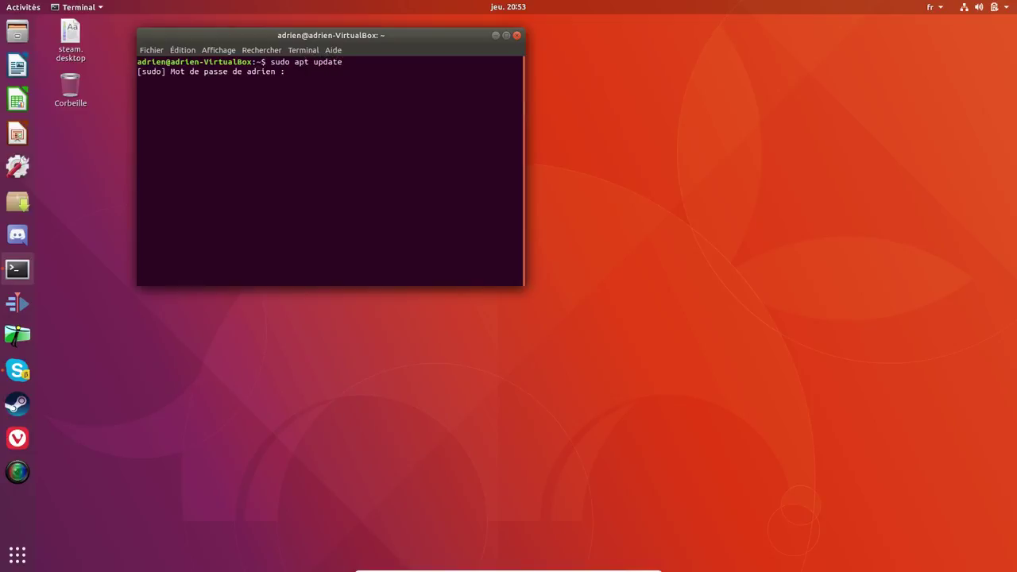
pyautogui.press('Return')
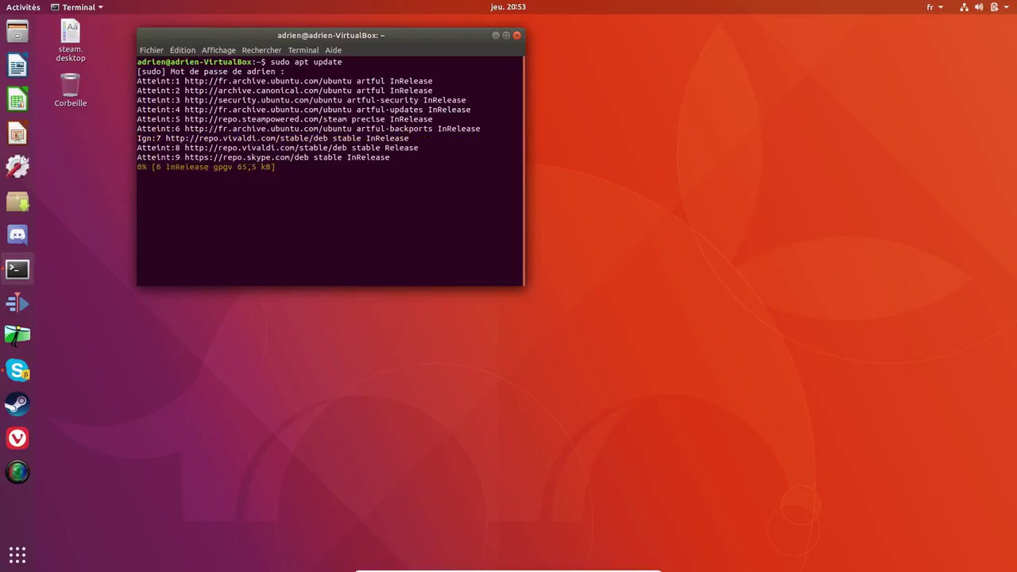
# Enlarge the terminal text by four levels
pyautogui.hotkey('ctrl', '+')
pyautogui.hotkey('ctrl', '+')
pyautogui.hotkey('ctrl', '+')
pyautogui.hotkey('ctrl', '+')
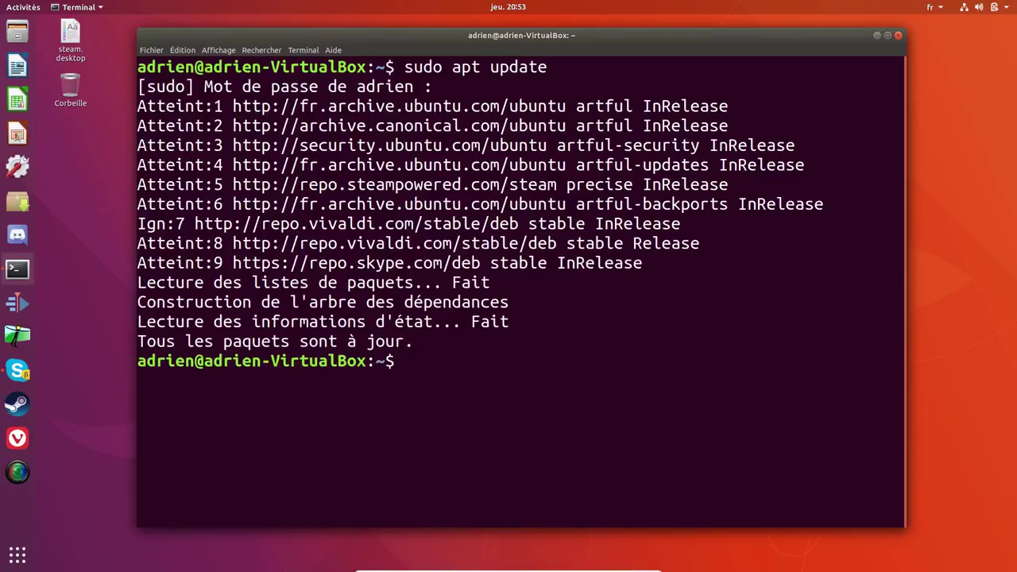
# Run sudo apt dist-upgrade by editing the previous command, and exit the terminal
pyautogui.press('Up')
pyautogui.press('Left')
pyautogui.press('Left')
pyautogui.press('Left')
pyautogui.press('Left')
pyautogui.press('Left')
pyautogui.press('Left')
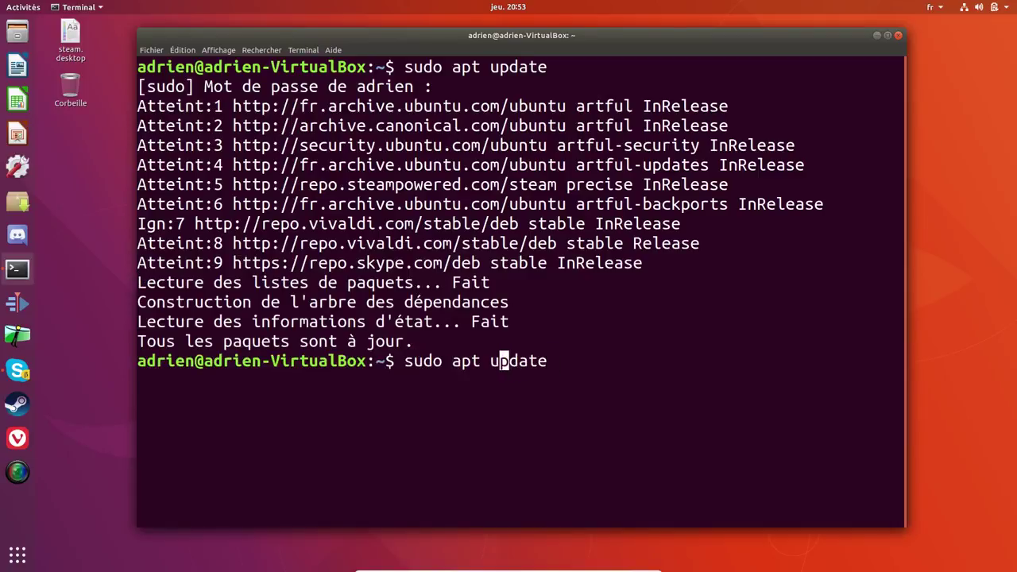
pyautogui.write('dist-upgr')
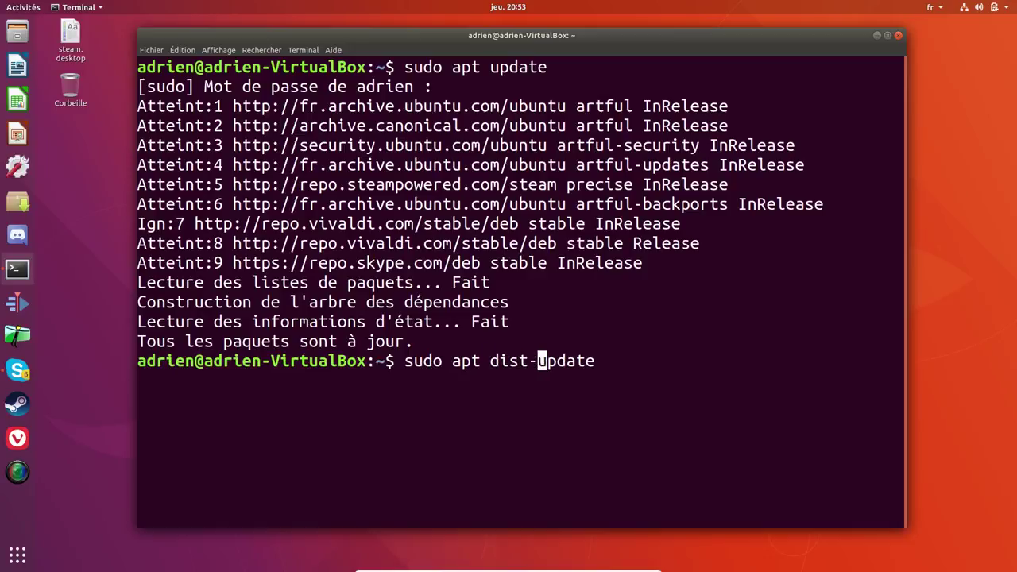
pyautogui.write('ade')
pyautogui.press('Delete')
pyautogui.press('Delete')
pyautogui.press('Delete')
pyautogui.press('Delete')
pyautogui.press('Delete')
pyautogui.press('Delete')
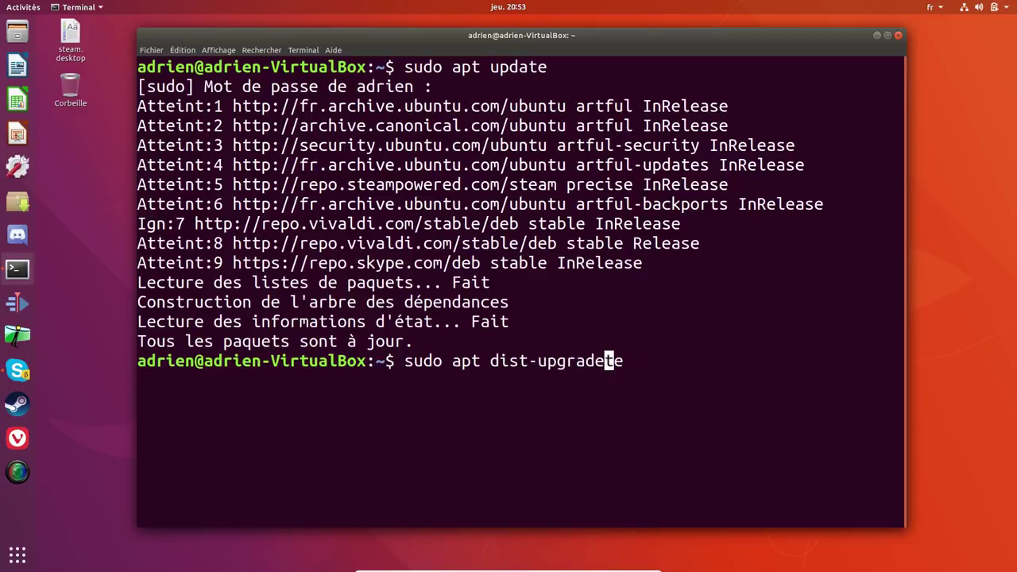
pyautogui.press('Return')
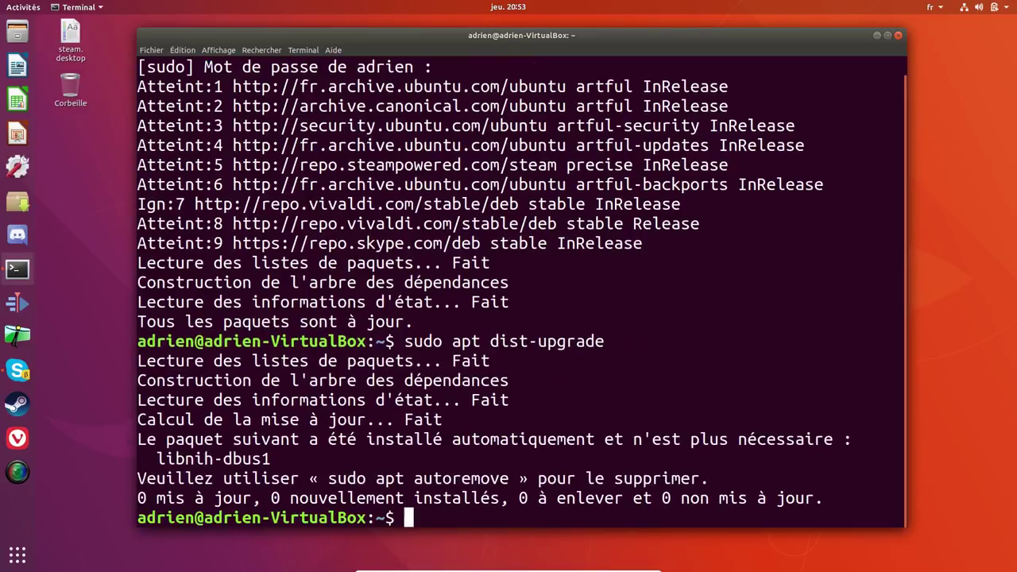
pyautogui.write('exit')
pyautogui.press('Return')
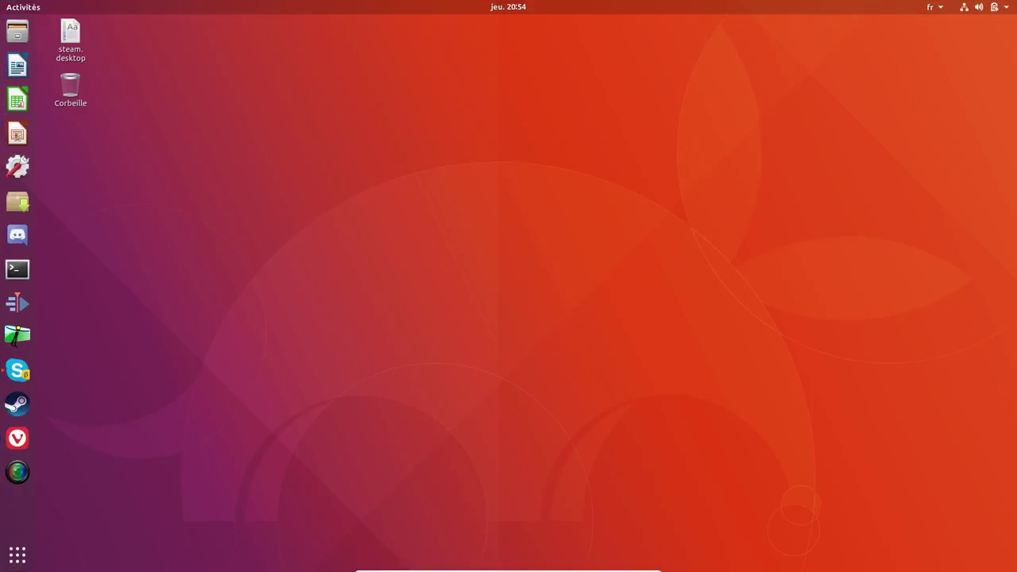
pyautogui.click(31, 6)
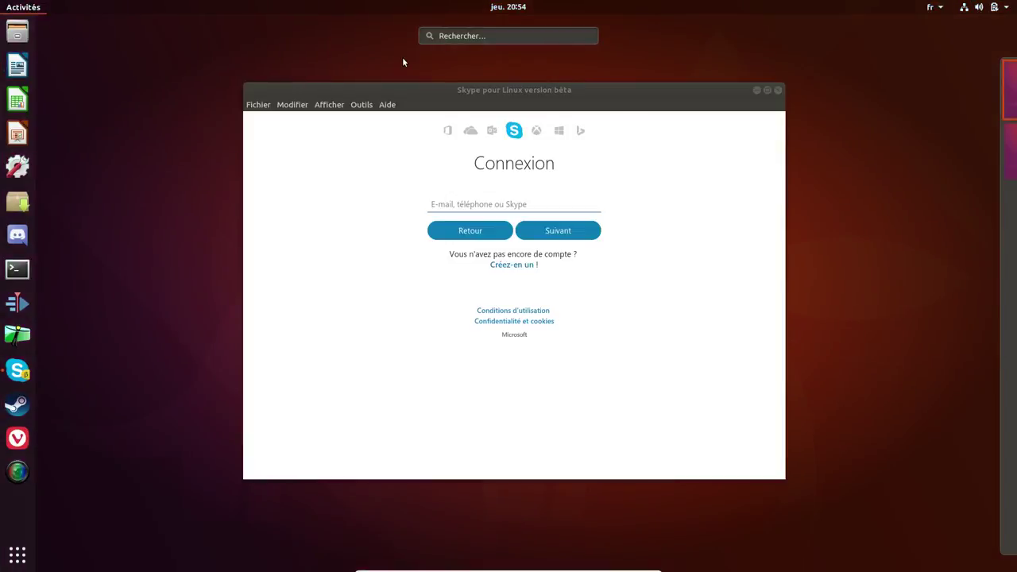
pyautogui.write('sound')
pyautogui.press('Escape')
pyautogui.press('Escape')
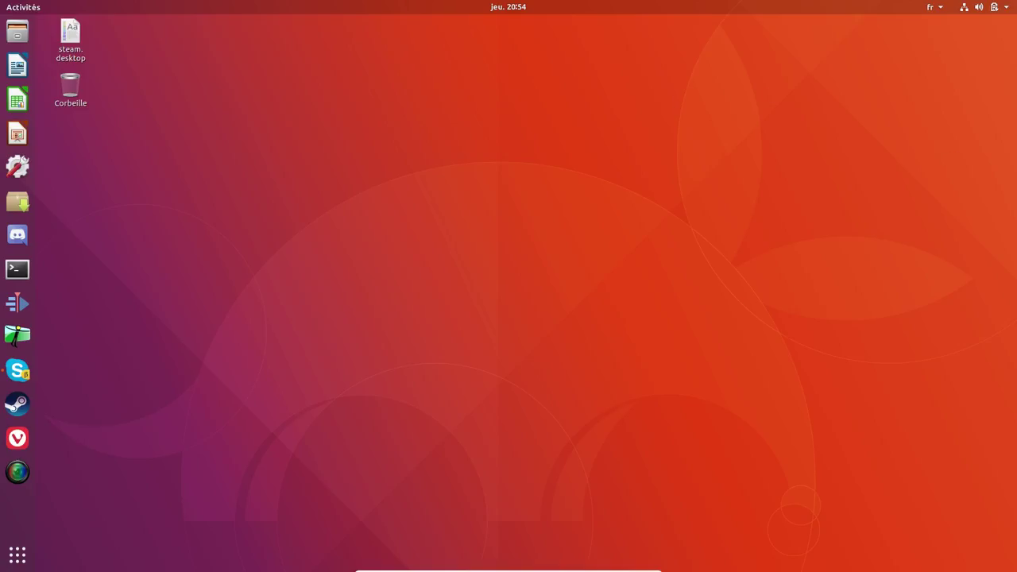
# Search the applications for "clem", launch Clementine, and play the track Memories from the playlist
pyautogui.click(2, 5)
pyautogui.write('clem')
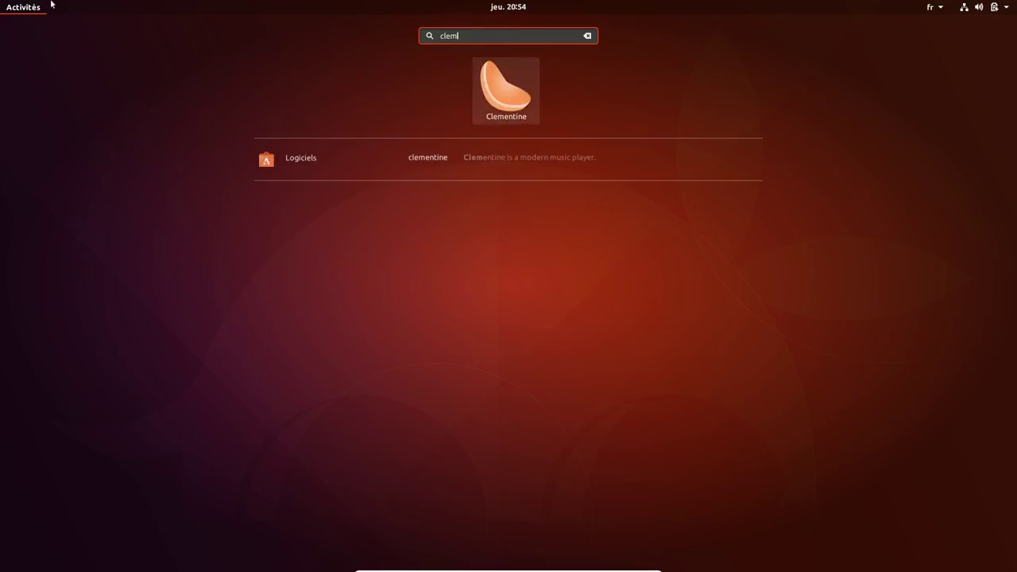
pyautogui.click(487, 107)
pyautogui.doubleClick(306, 156)
# Raise Clementine's playback volume to 100%, and check the system volume level
pyautogui.moveTo(620, 371); pyautogui.dragTo(644, 368)
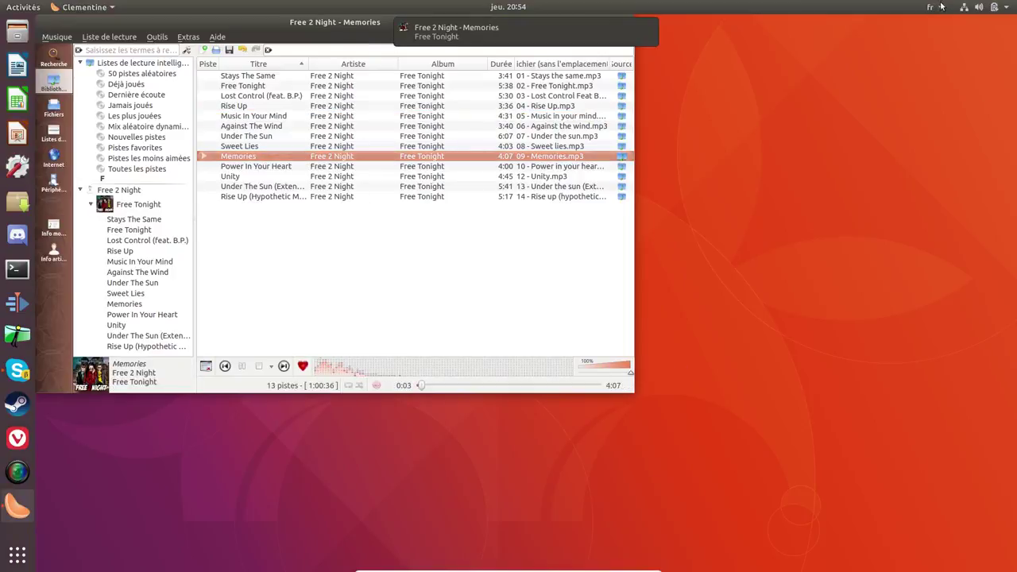
pyautogui.click(980, 8)
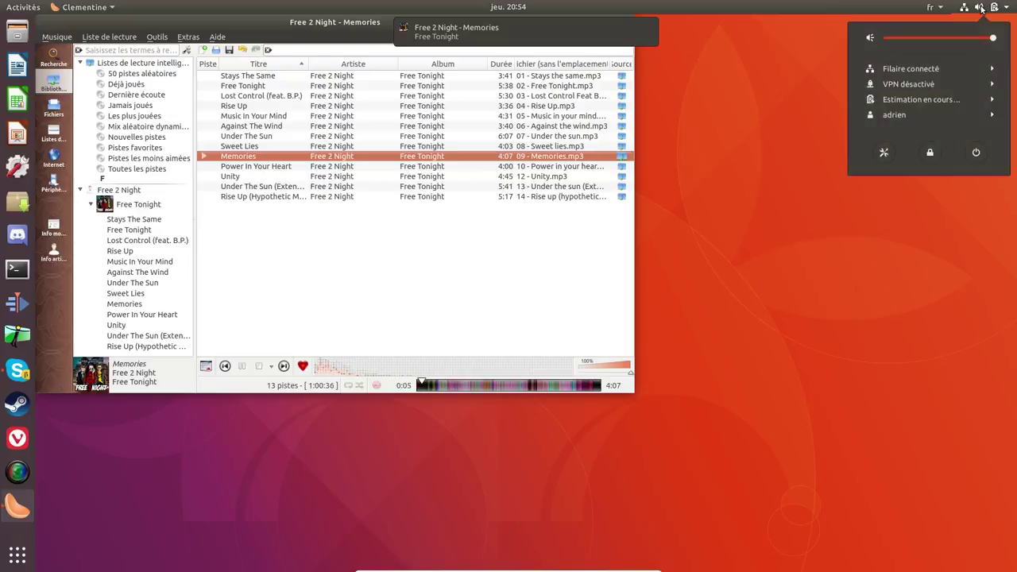
pyautogui.press('Escape')
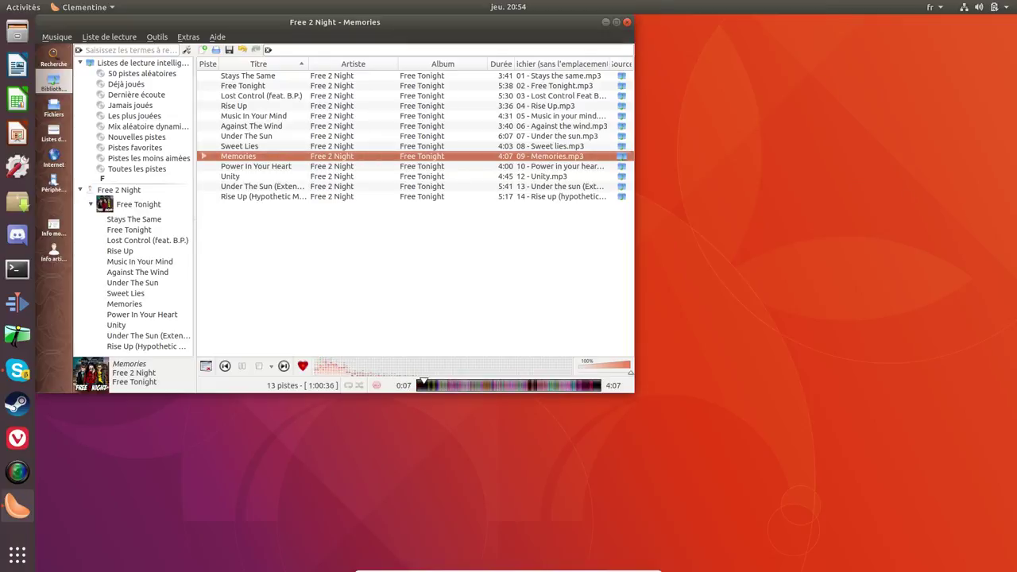
# Skip ahead to about 0:40 in Memories, play the track Against The Wind, and skip ahead in it
pyautogui.click(450, 385)
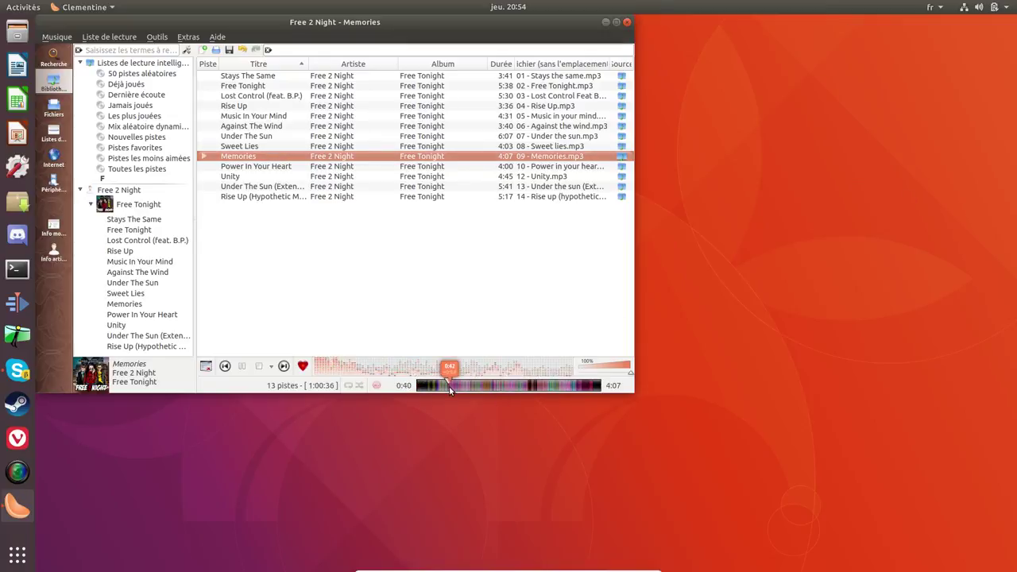
pyautogui.click(364, 130)
pyautogui.doubleClick(363, 130)
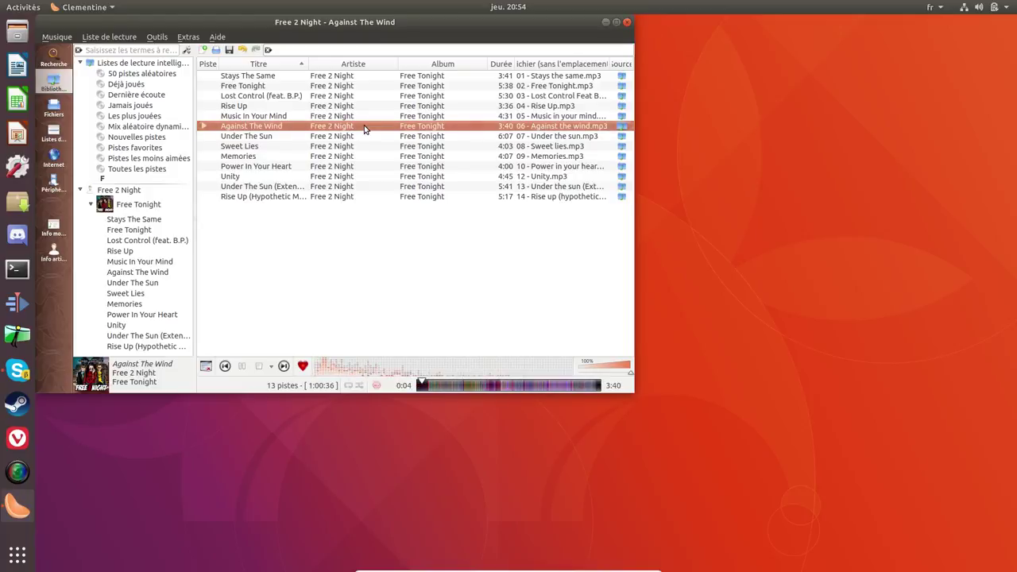
pyautogui.click(443, 386)
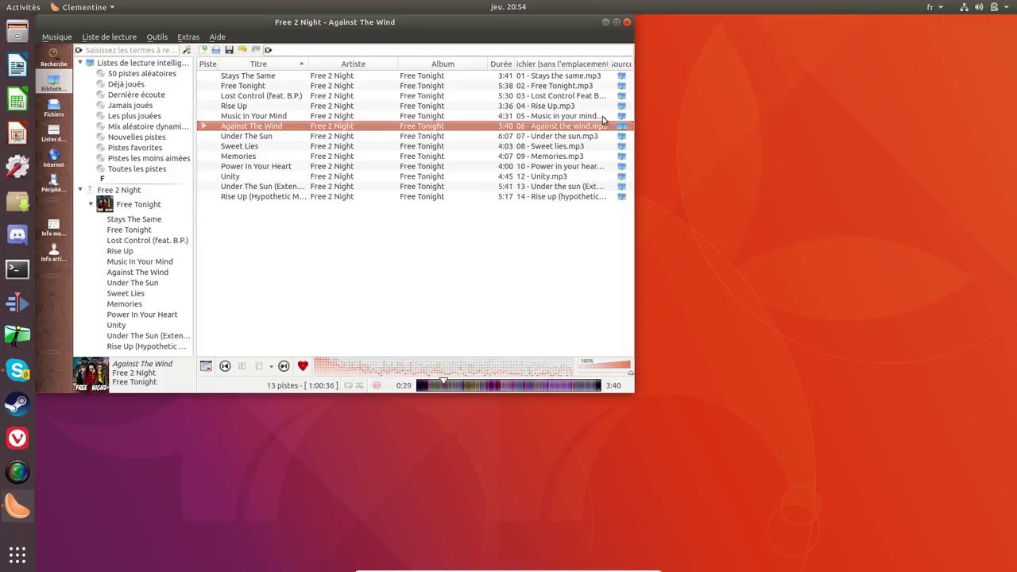
# Open the sound page of the system settings, and switch the option for volume above 100% on and back off
pyautogui.click(980, 7)
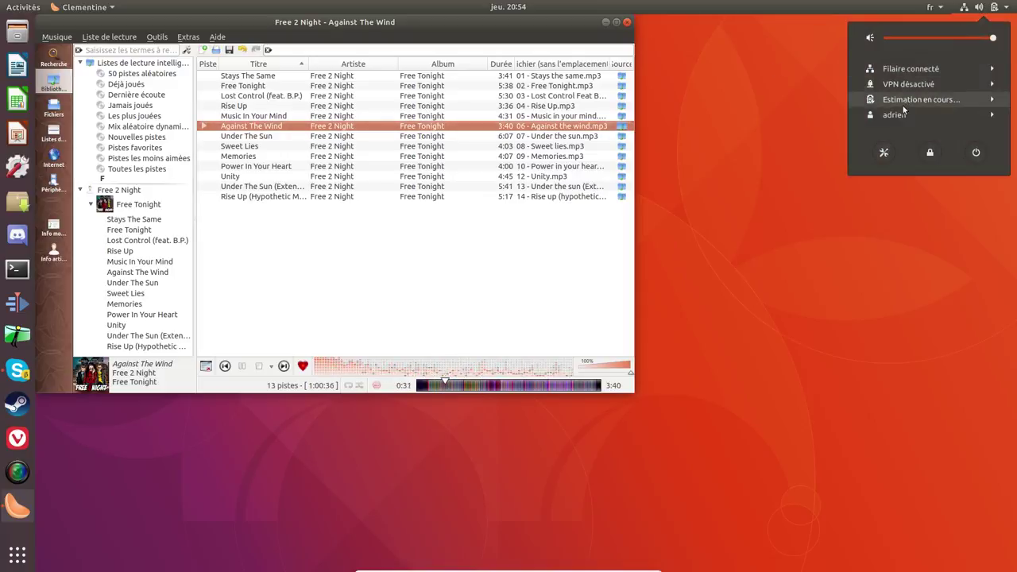
pyautogui.click(883, 152)
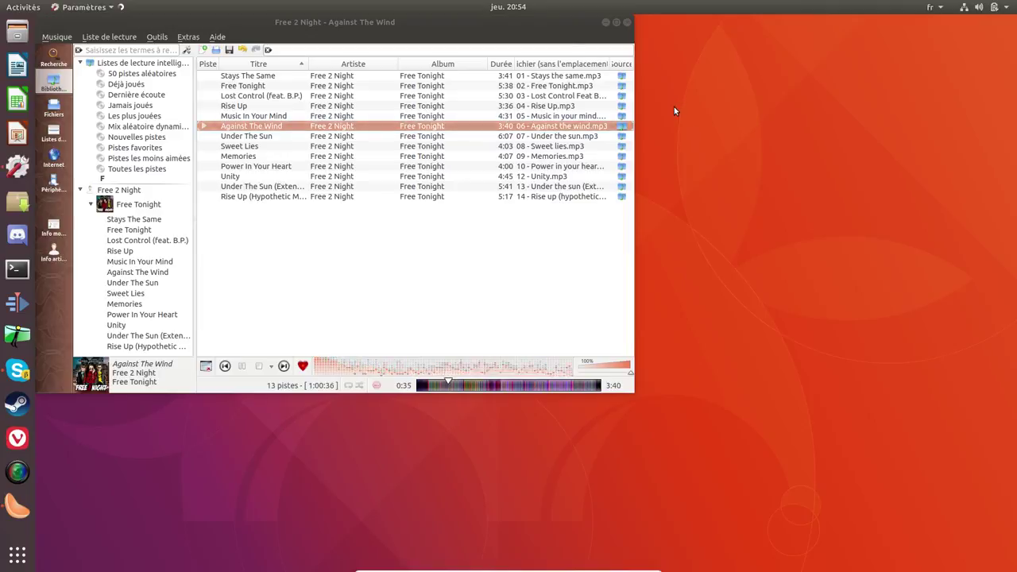
pyautogui.moveTo(336, 48); pyautogui.dragTo(609, 101)
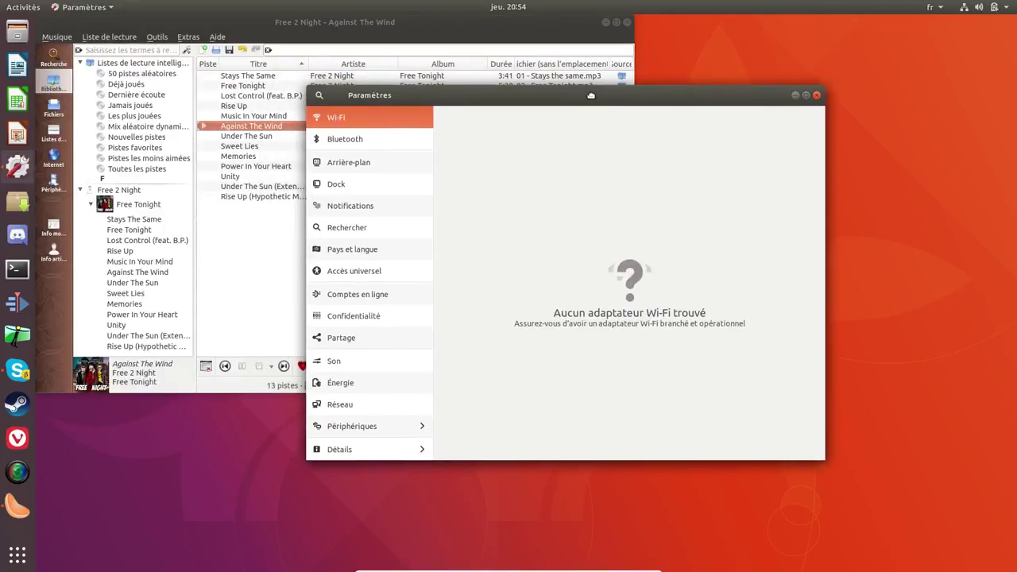
pyautogui.click(357, 364)
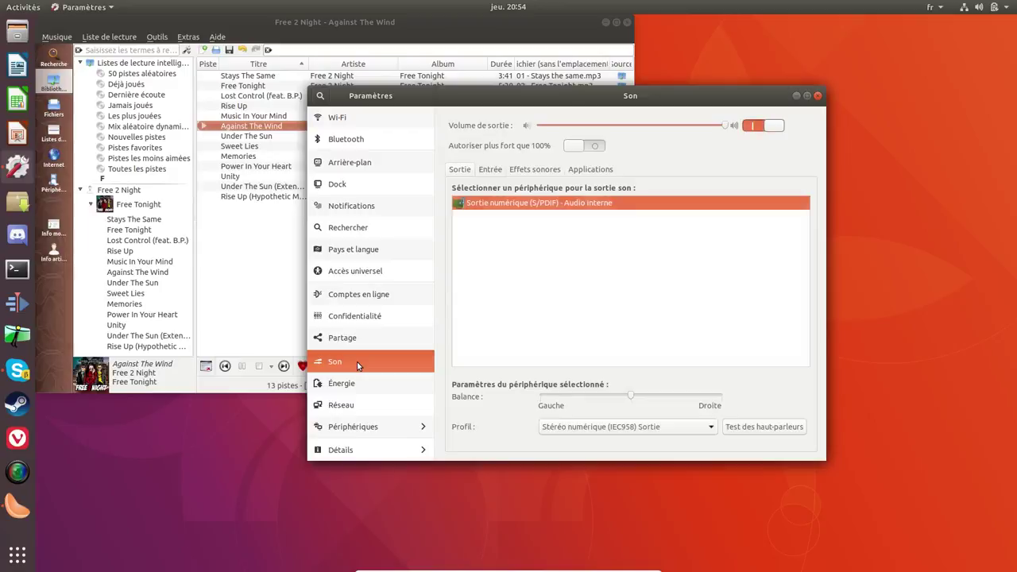
pyautogui.click(589, 147)
pyautogui.click(590, 152)
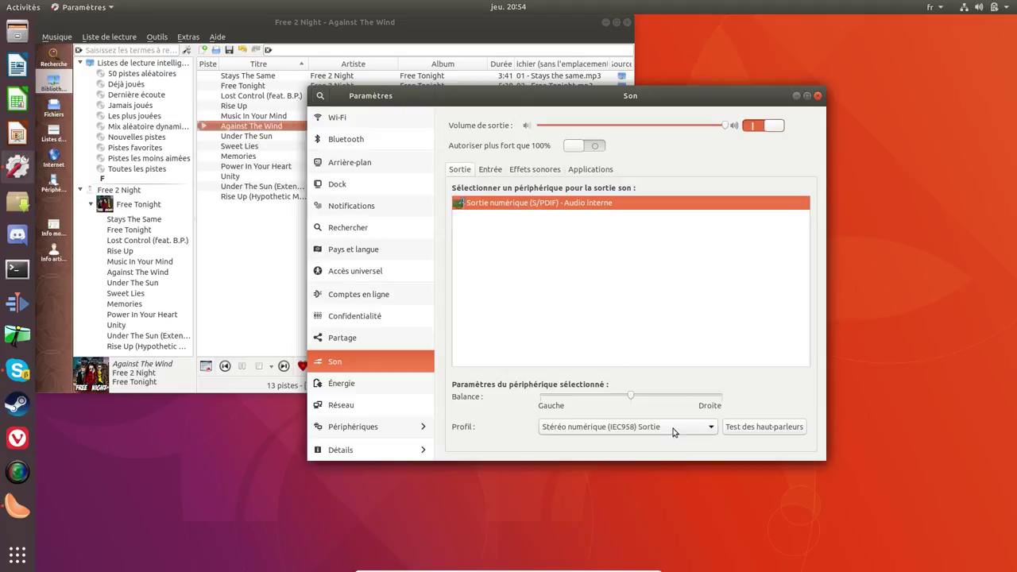
# Test the front left and front right speakers of the S/PDIF output, and toggle the output sound off and on
pyautogui.click(757, 434)
pyautogui.click(482, 244)
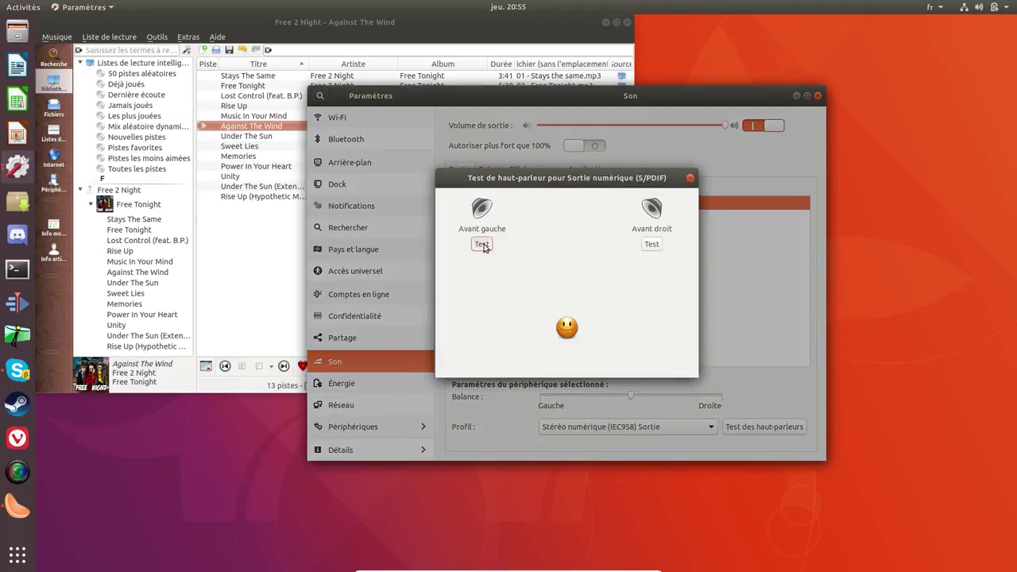
pyautogui.click(650, 245)
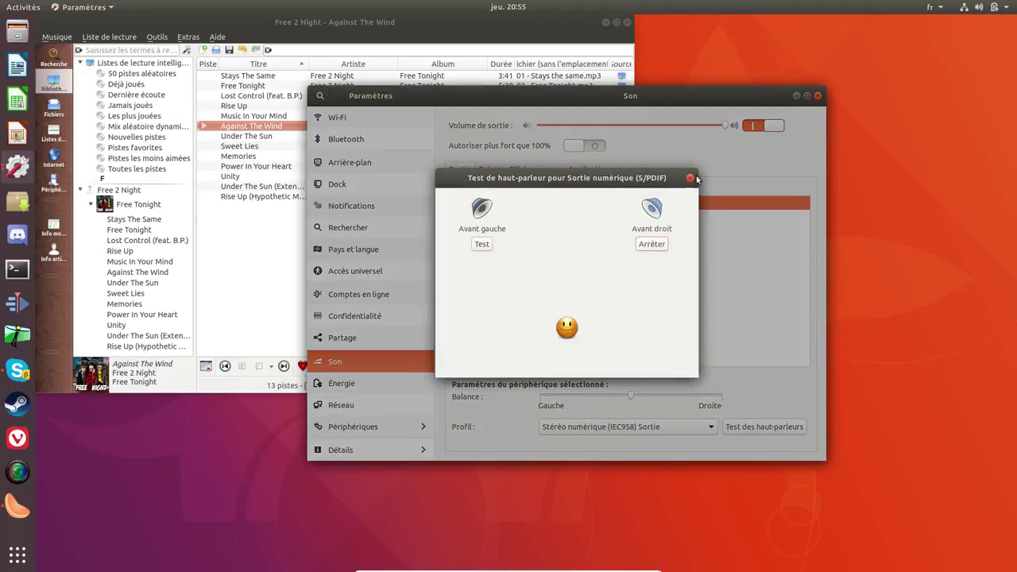
pyautogui.click(690, 178)
pyautogui.click(753, 129)
pyautogui.click(755, 129)
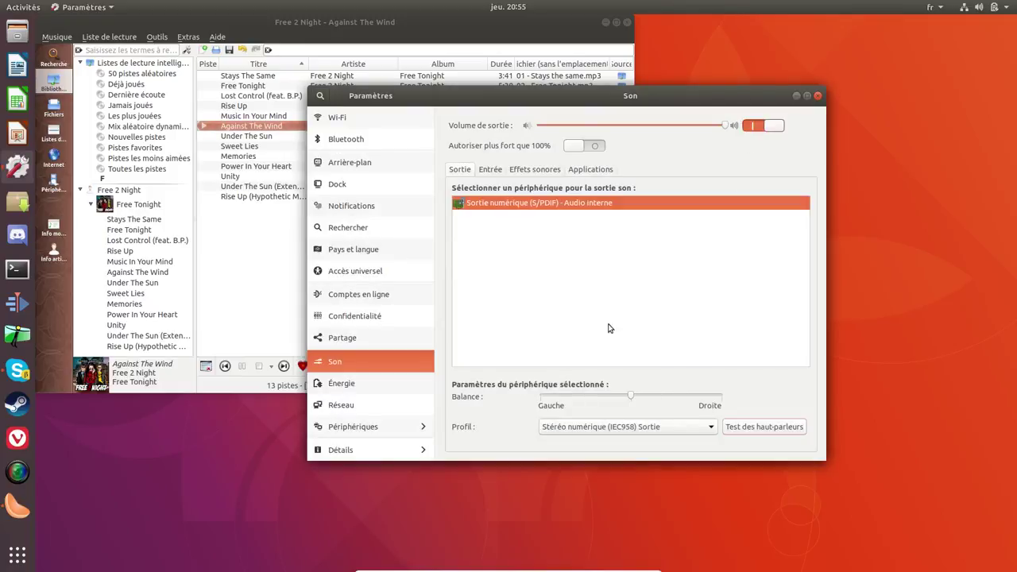
# Review the sound input, output, effects and application settings and the energy settings, and close the settings window
pyautogui.click(492, 171)
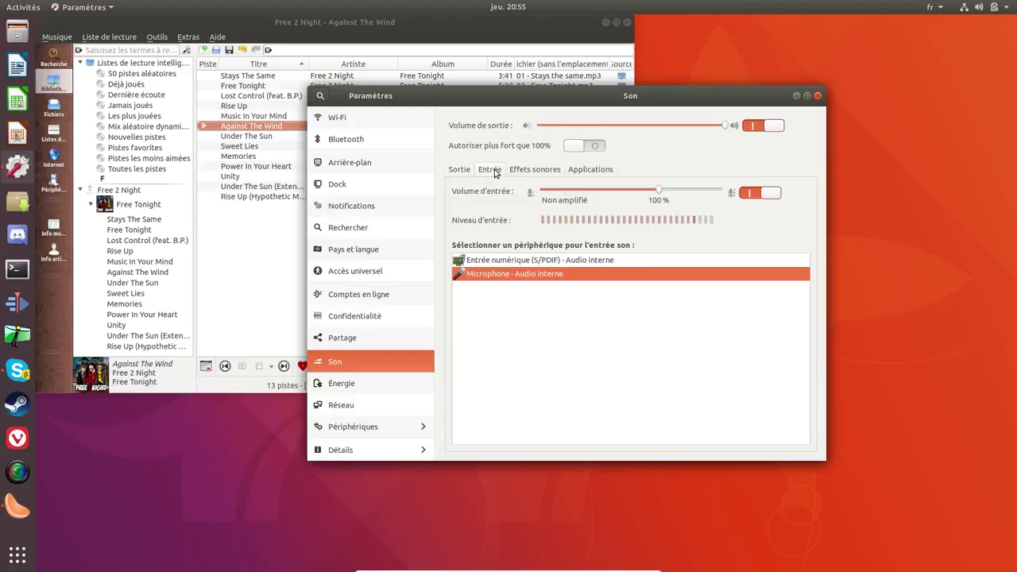
pyautogui.click(461, 176)
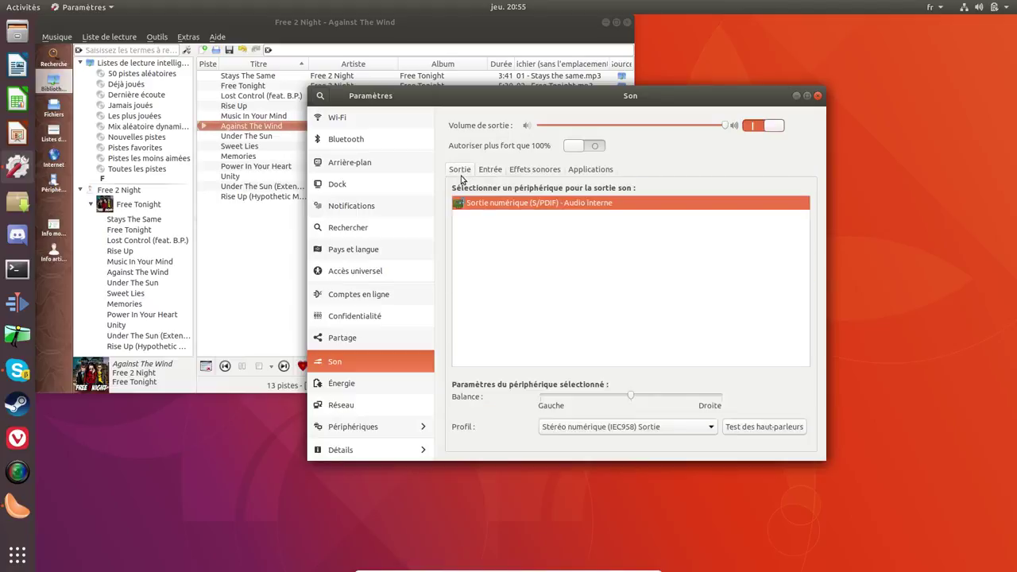
pyautogui.click(526, 174)
pyautogui.click(575, 173)
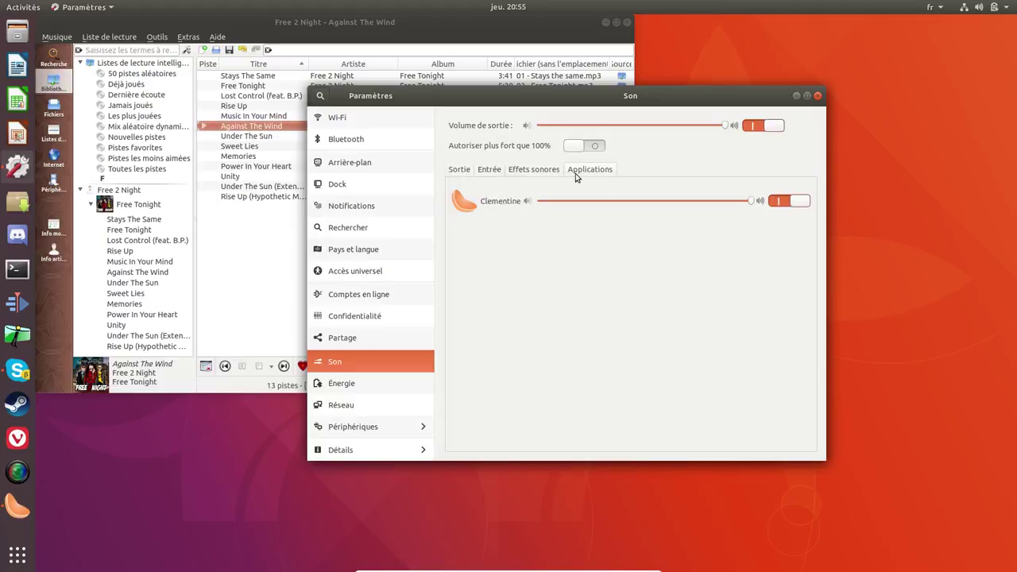
pyautogui.click(471, 171)
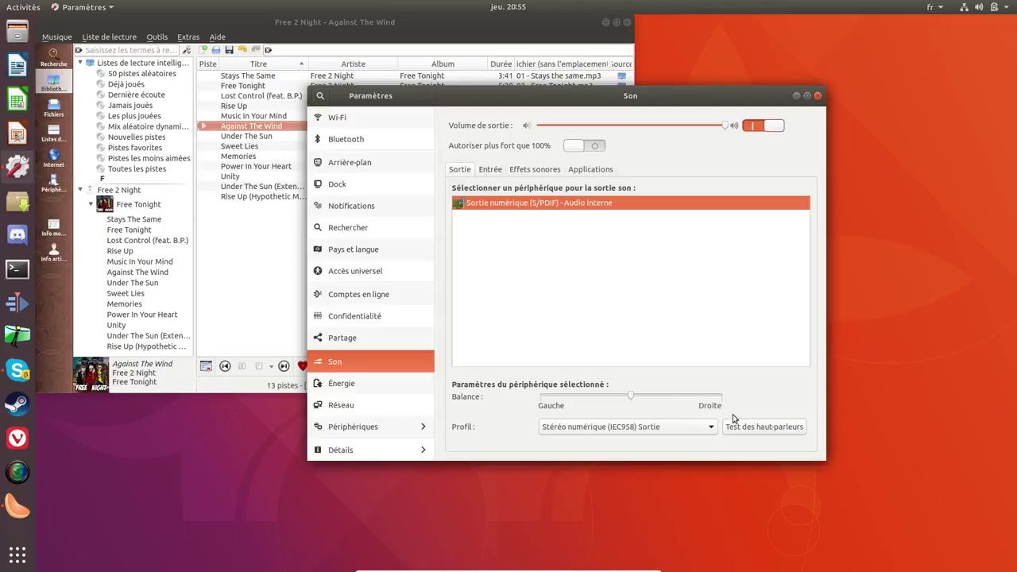
pyautogui.click(385, 384)
pyautogui.click(320, 96)
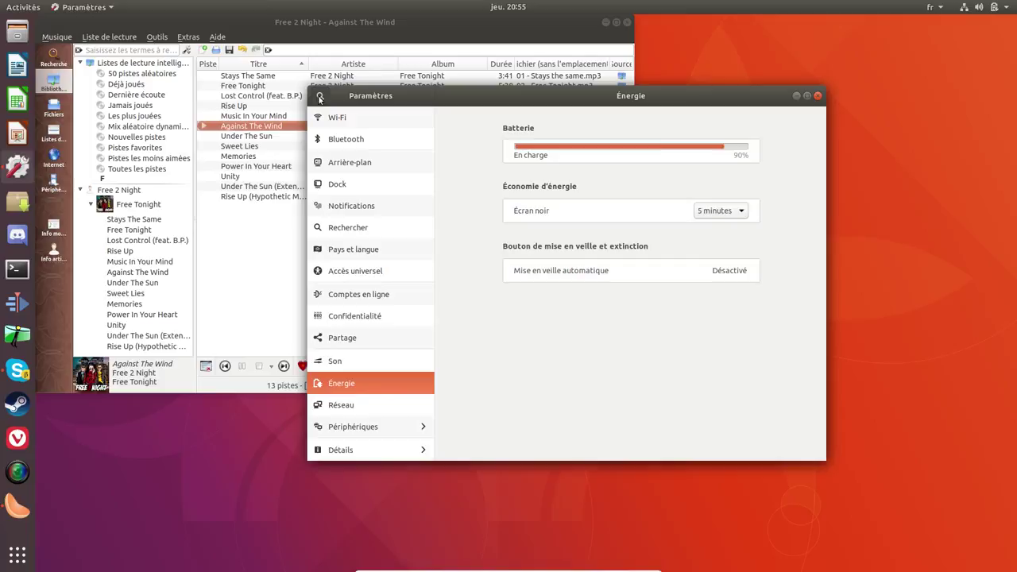
pyautogui.click(818, 96)
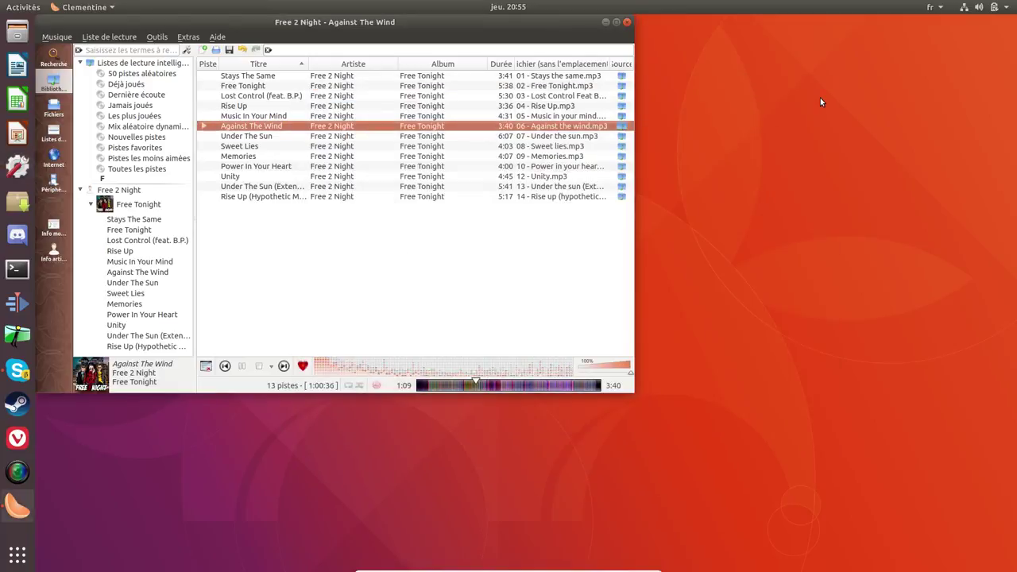
# Restart the Ubuntu system
pyautogui.click(1005, 8)
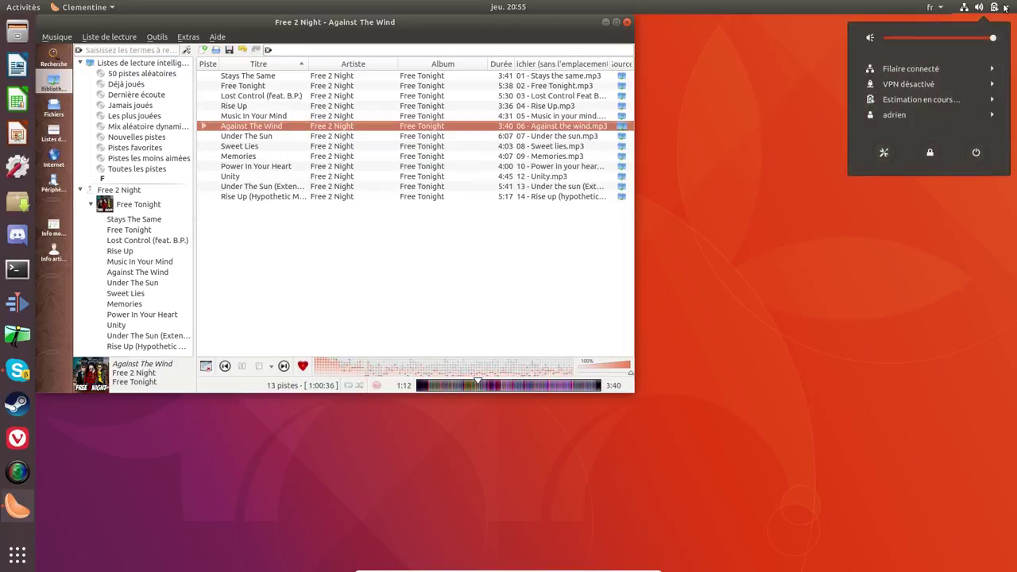
pyautogui.click(977, 153)
pyautogui.click(540, 335)
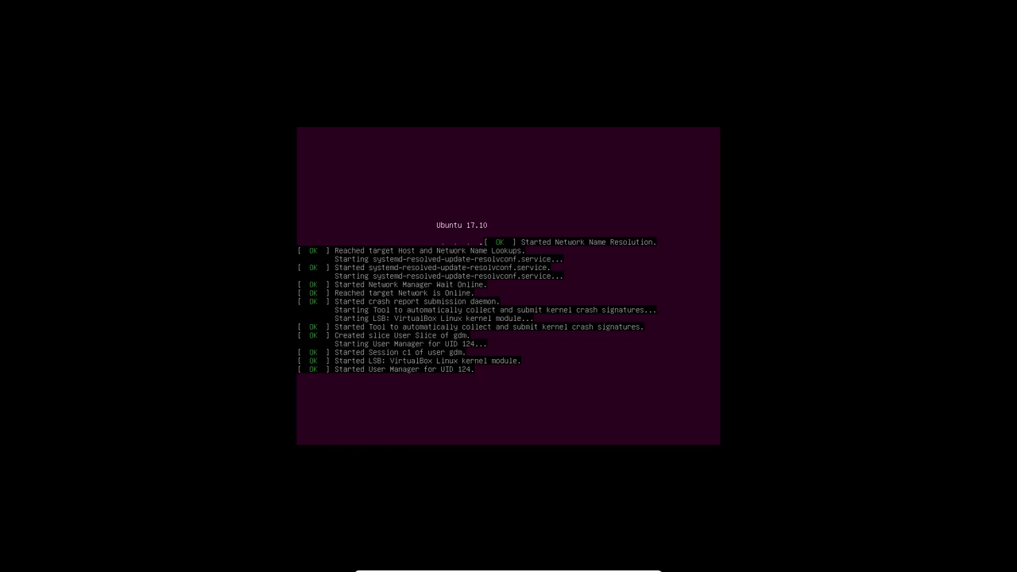
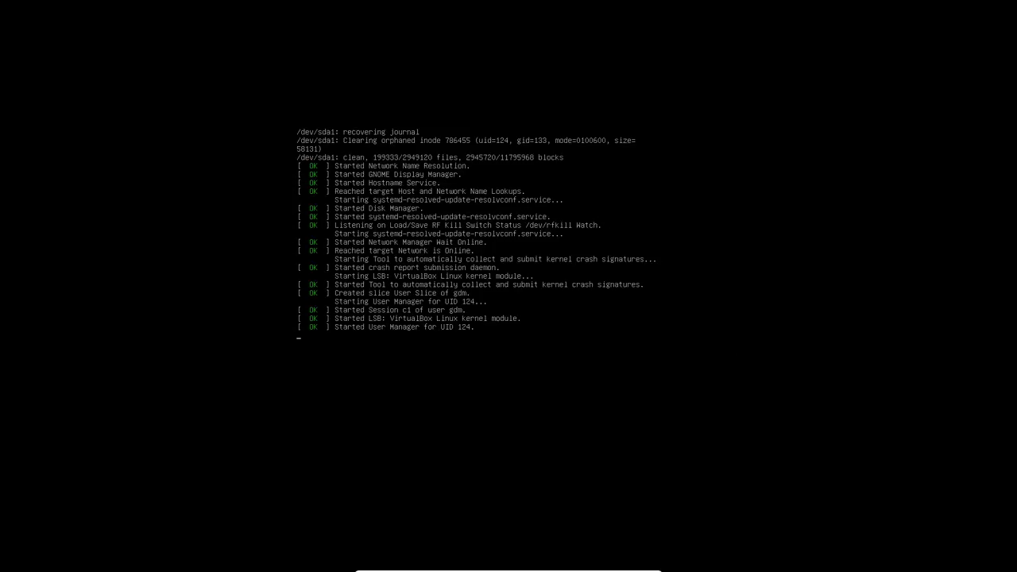
# Leave full-screen mode, force the stalled Video2 virtual machine to power off, and close the VirtualBox manager
pyautogui.hotkey('ctrl', 'f')
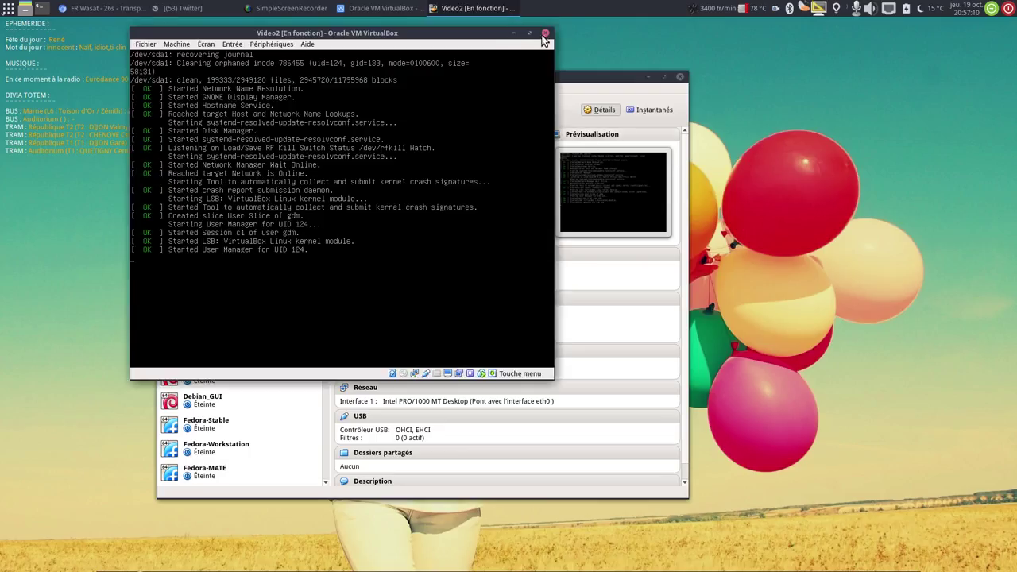
pyautogui.click(546, 32)
pyautogui.click(303, 227)
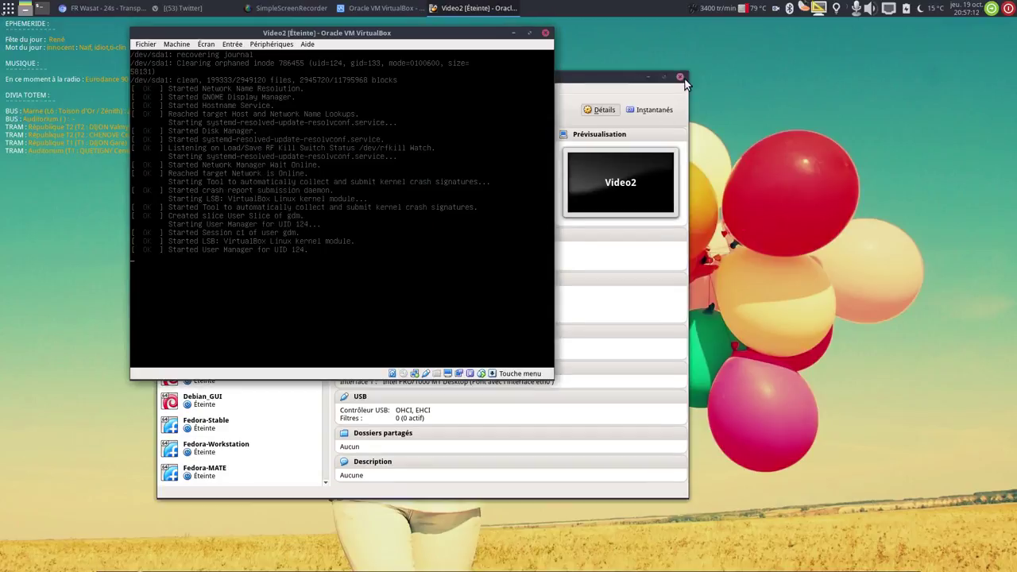
pyautogui.click(680, 76)
# Relaunch VirtualBox, and start the Video2 virtual machine in full-screen mode
pyautogui.click(520, 559)
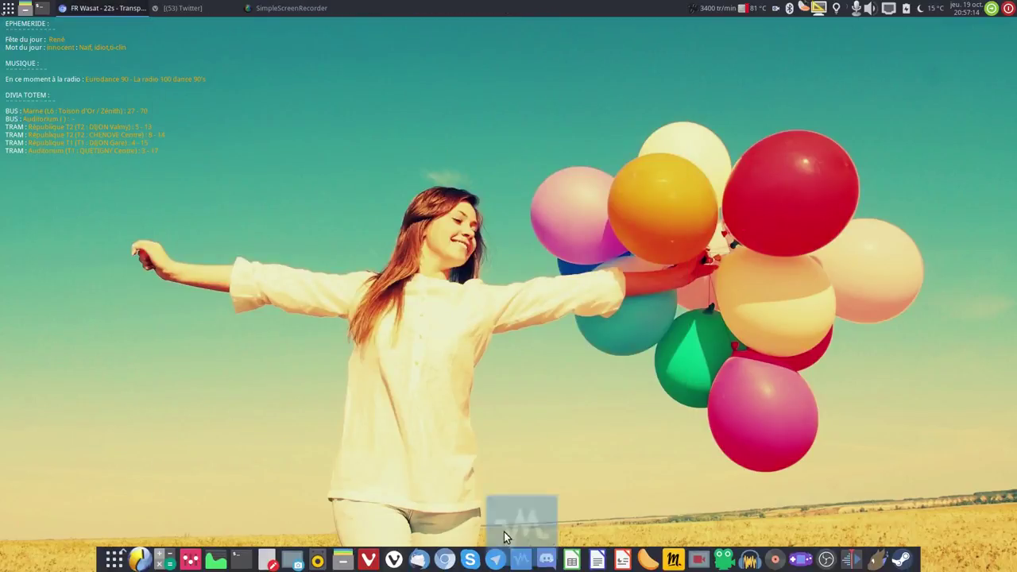
pyautogui.click(293, 110)
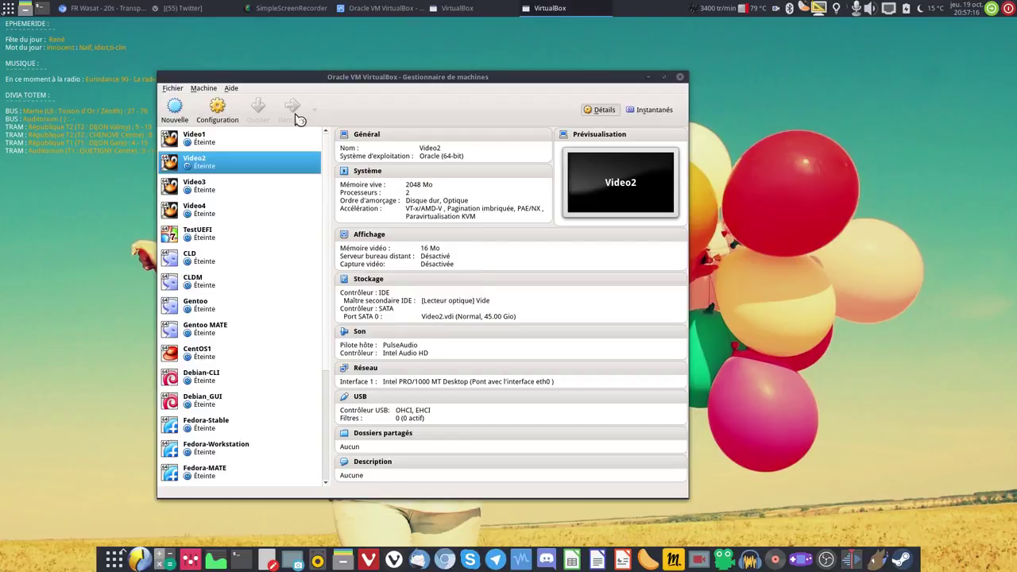
pyautogui.click(298, 13)
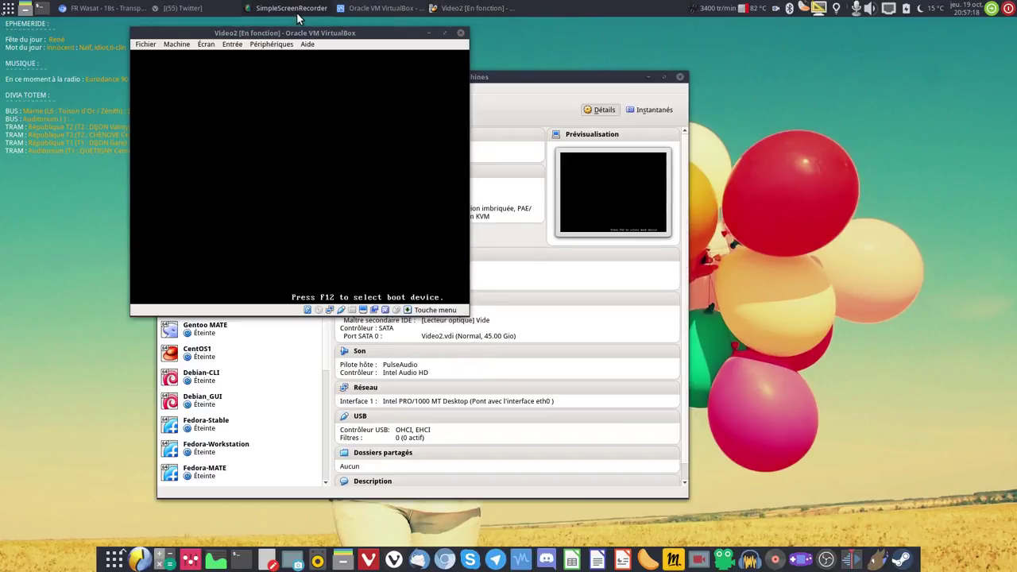
pyautogui.click(307, 257)
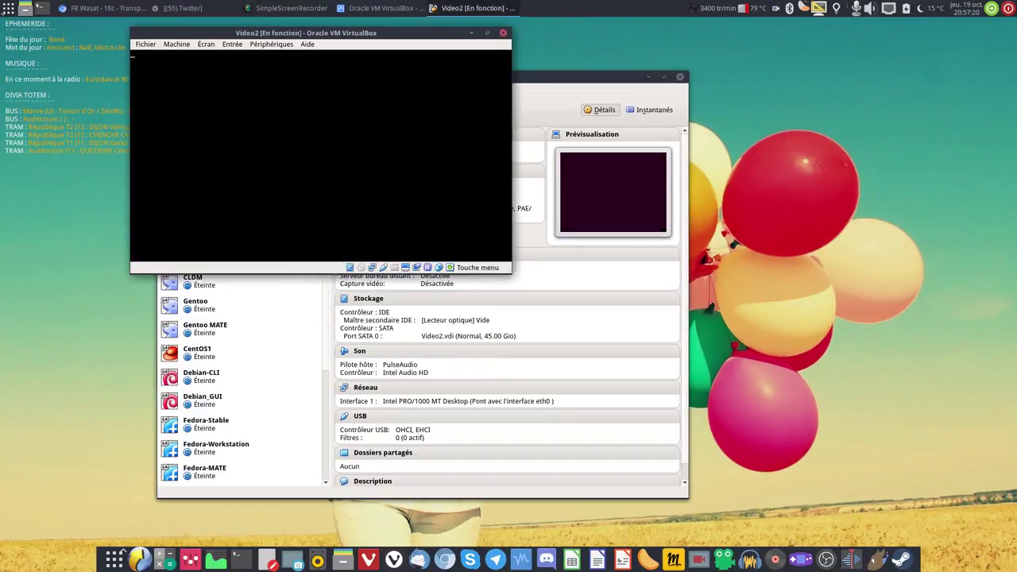
pyautogui.hotkey('ctrl', 'f')
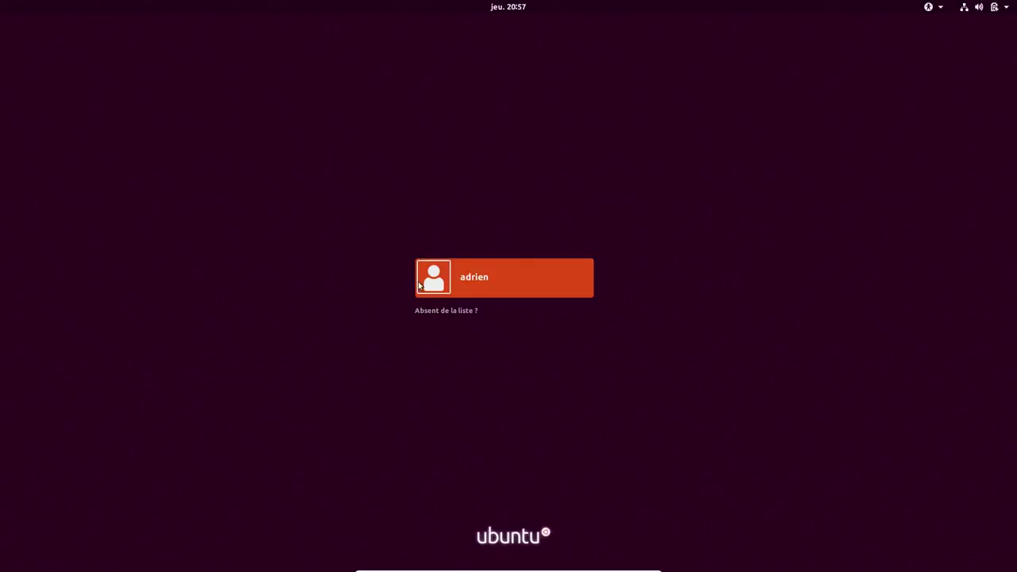
# Select the user account on the Ubuntu login screen and log in by entering the account password
pyautogui.click(466, 285)
pyautogui.write('********')
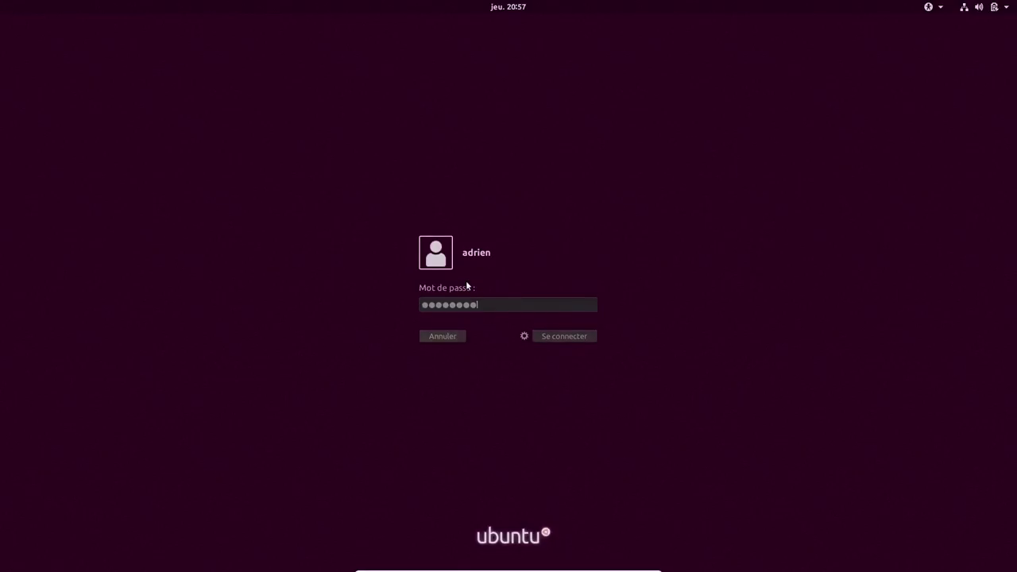
pyautogui.press('Return')
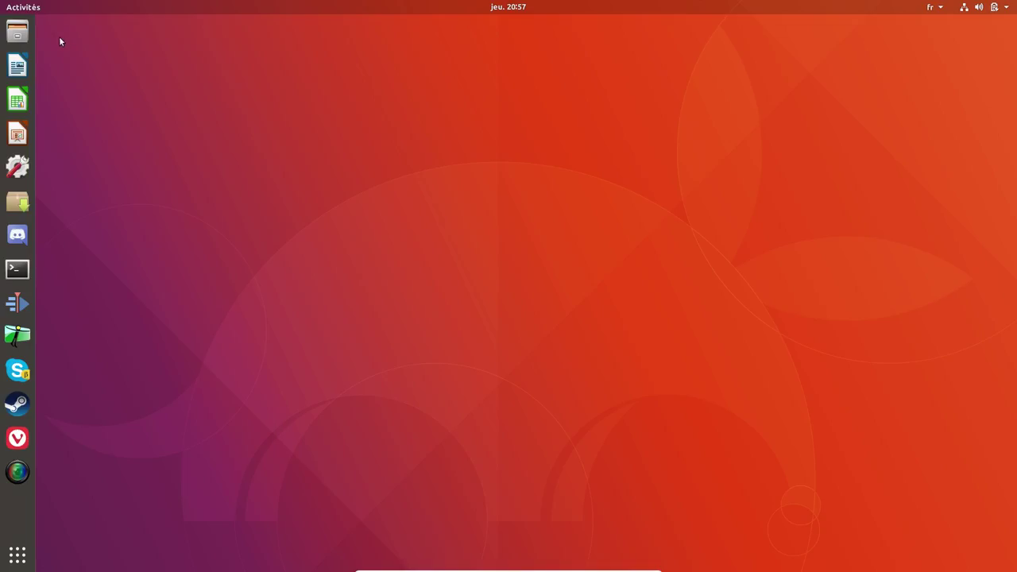
# Search the applications for "clem" and launch Clementine
pyautogui.click(15, 8)
pyautogui.write('clem')
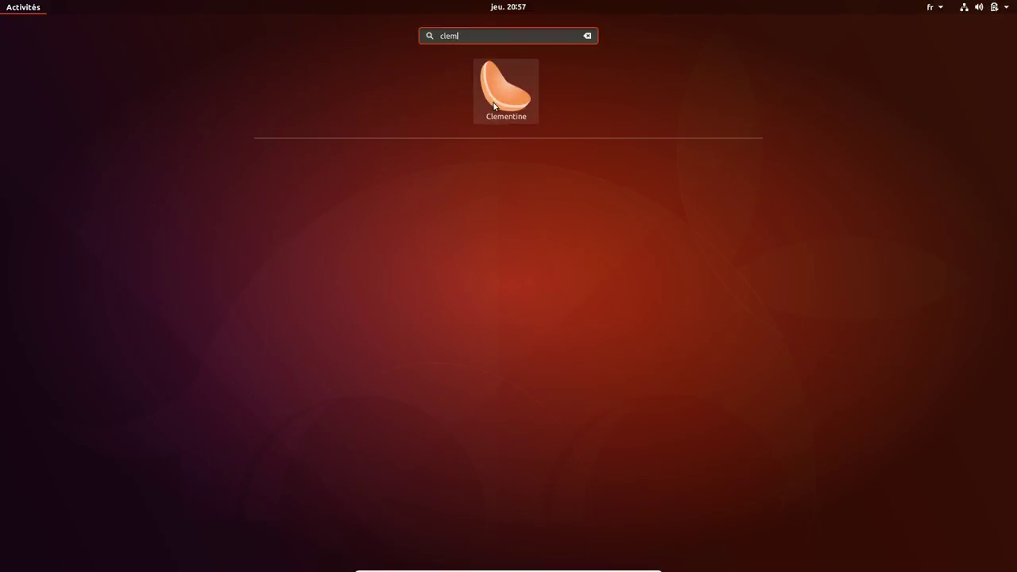
pyautogui.click(489, 109)
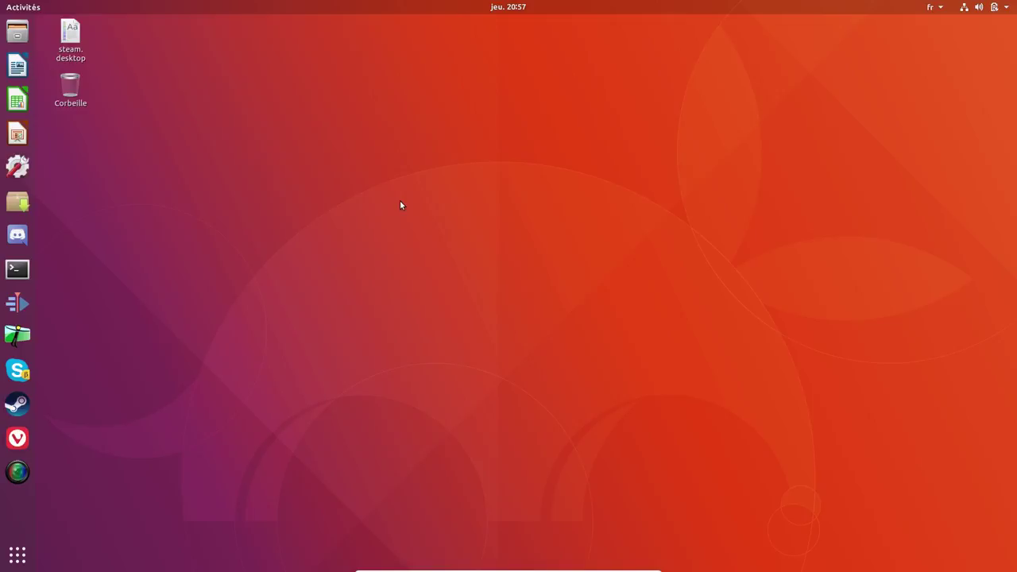
# Check the available keyboard layouts and the system status menu
pyautogui.click(933, 10)
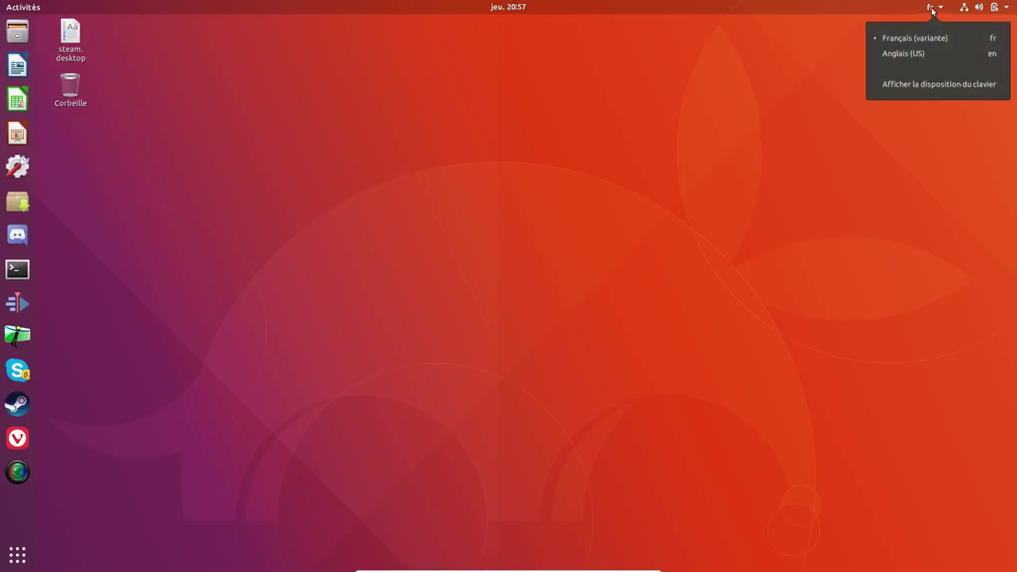
pyautogui.click(933, 10)
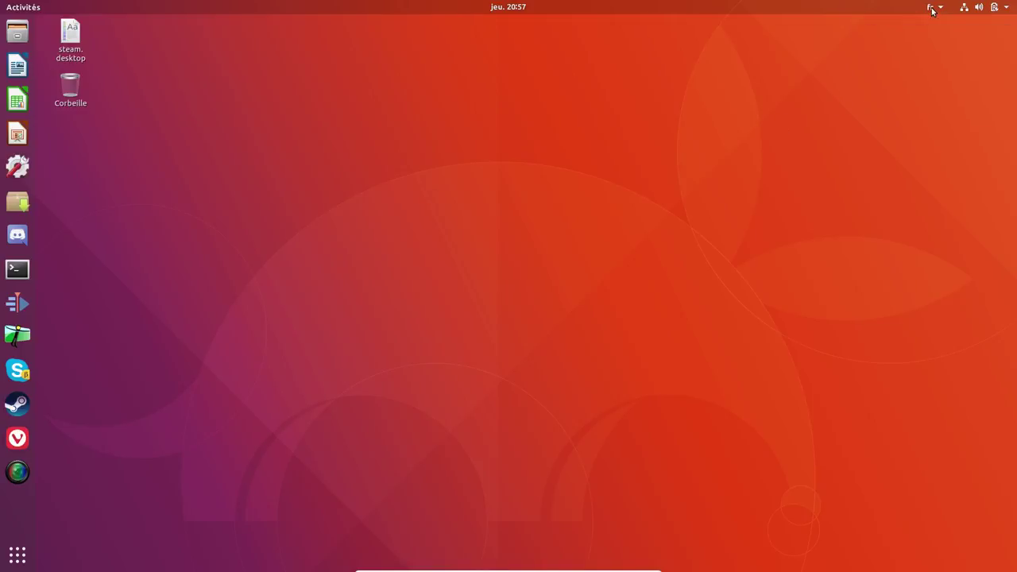
pyautogui.click(1008, 9)
pyautogui.click(1005, 11)
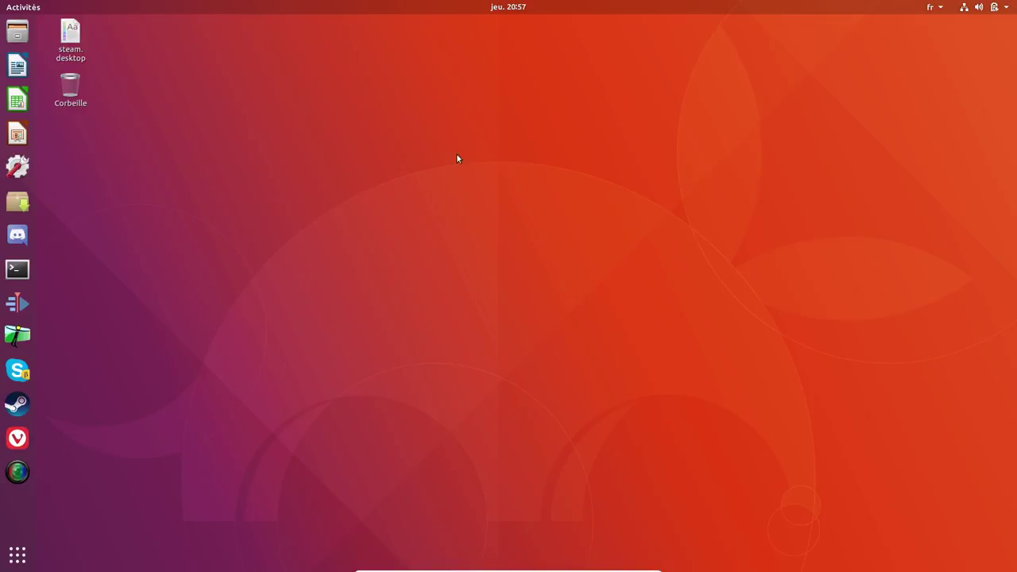
# Open the home folder in the file manager
pyautogui.click(16, 32)
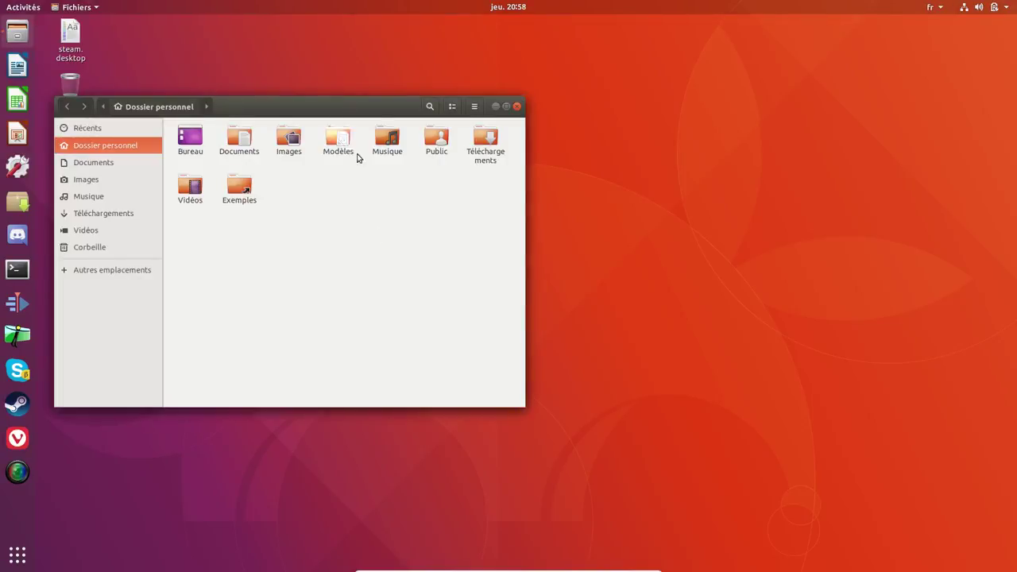
# In the Musique folder, open the album folder "2013 - Free Tonight" and play "01 - Stays the same.mp3" with Vidéos
pyautogui.doubleClick(387, 139)
pyautogui.doubleClick(201, 150)
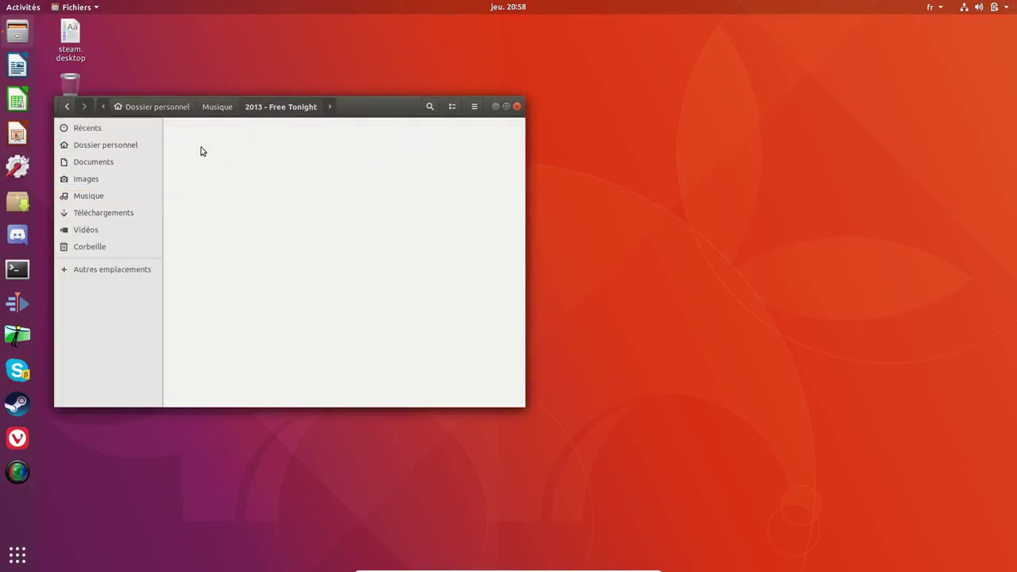
pyautogui.rightClick(201, 146)
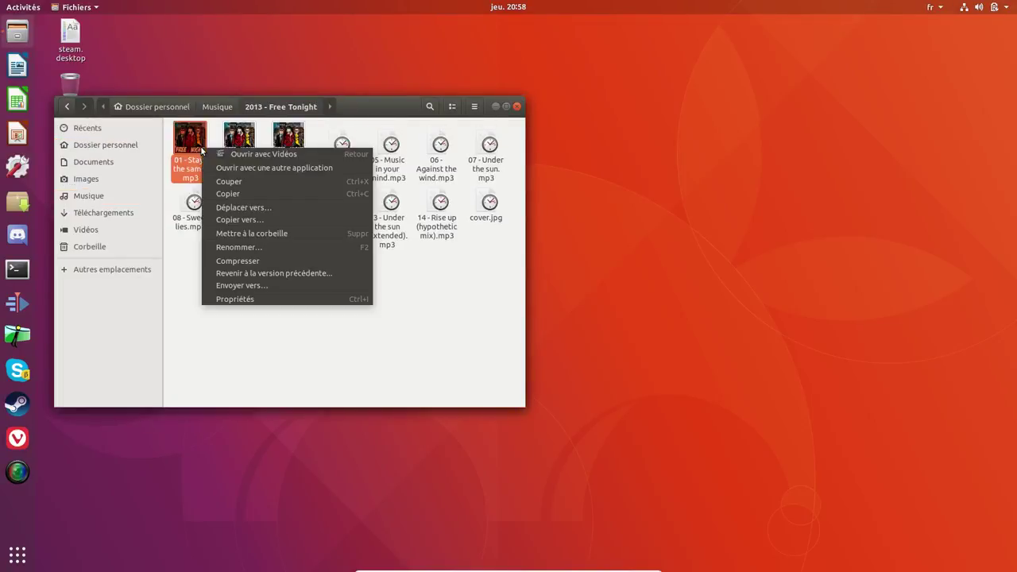
pyautogui.click(291, 156)
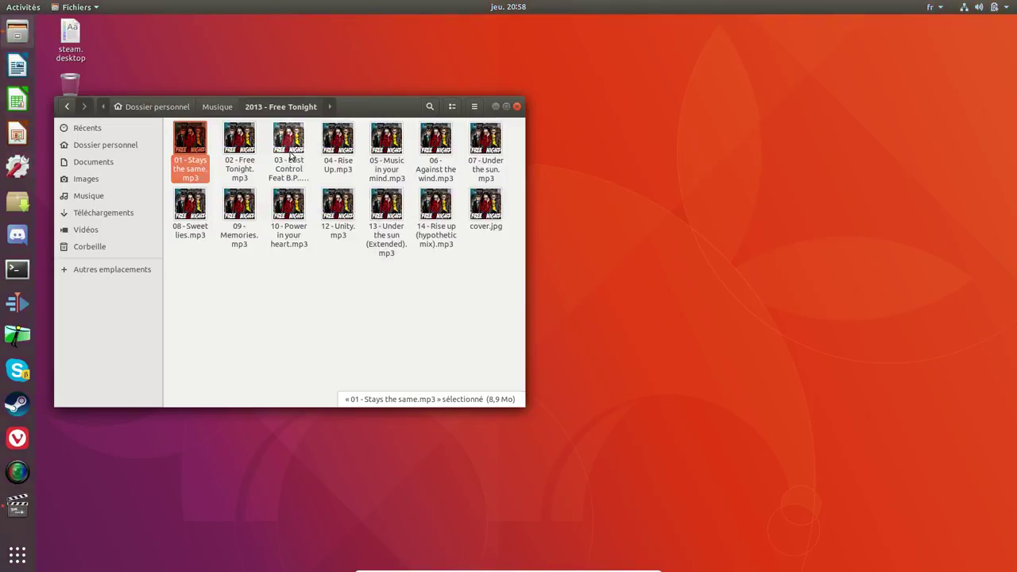
# Open "01 - Stays the same.mp3" with "En queue dans SMPlayer", skip ahead in the track, and close the player
pyautogui.rightClick(189, 142)
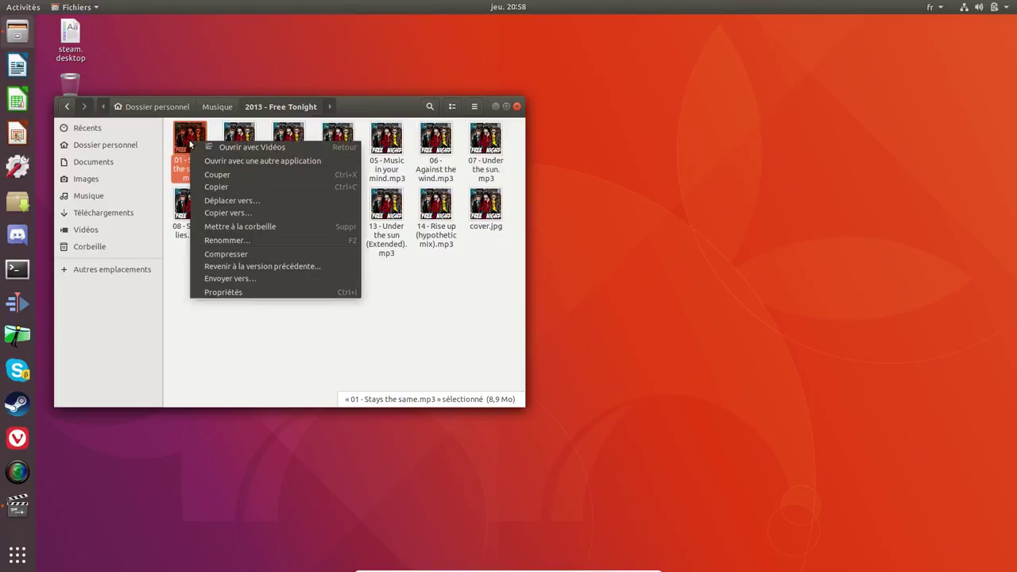
pyautogui.click(231, 162)
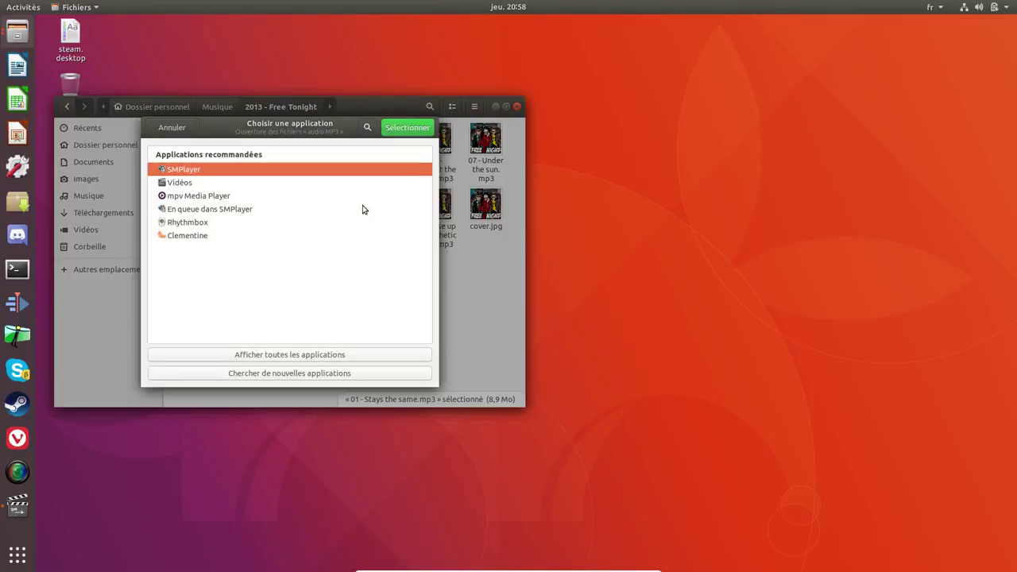
pyautogui.click(219, 211)
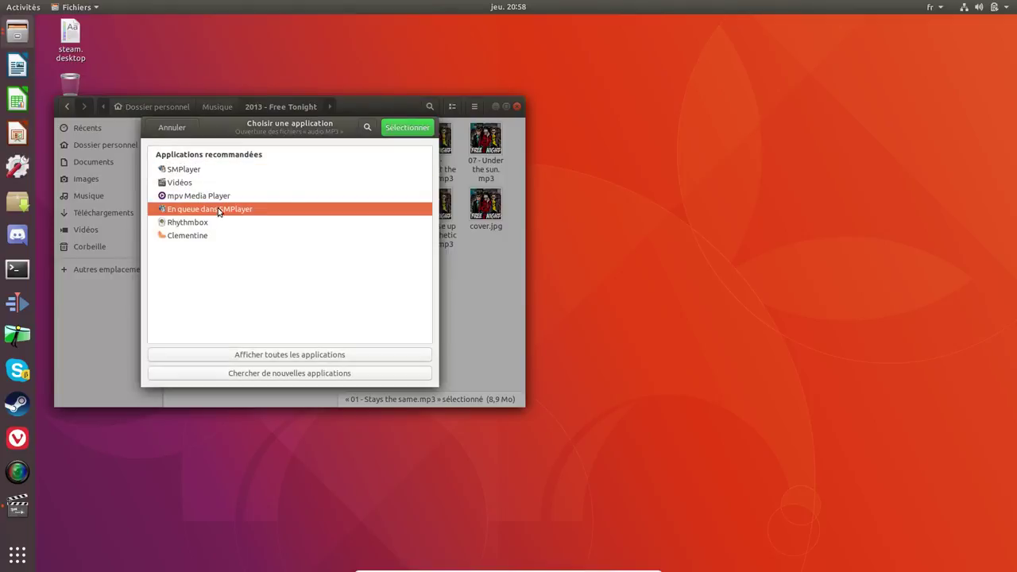
pyautogui.click(408, 128)
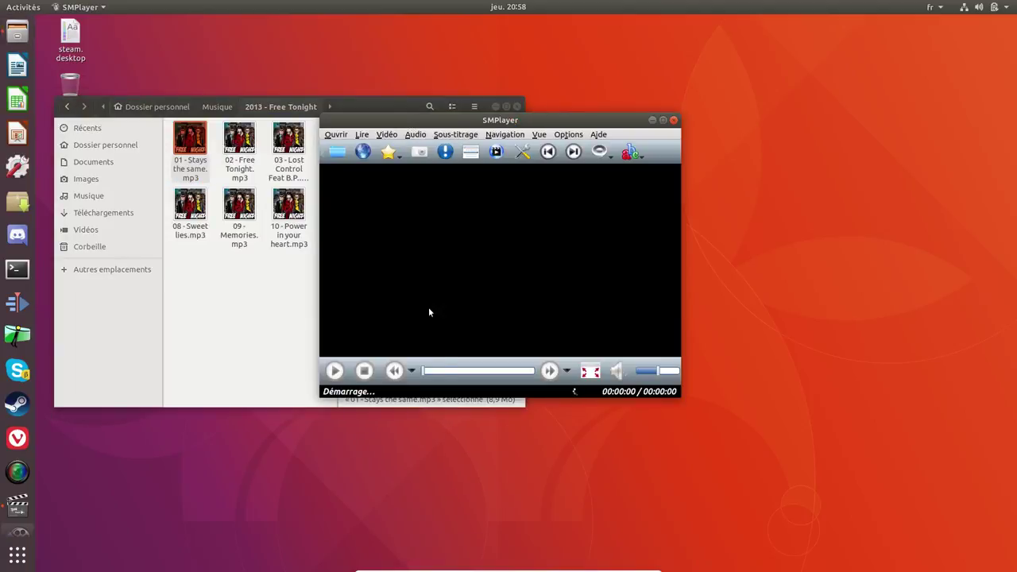
pyautogui.click(452, 372)
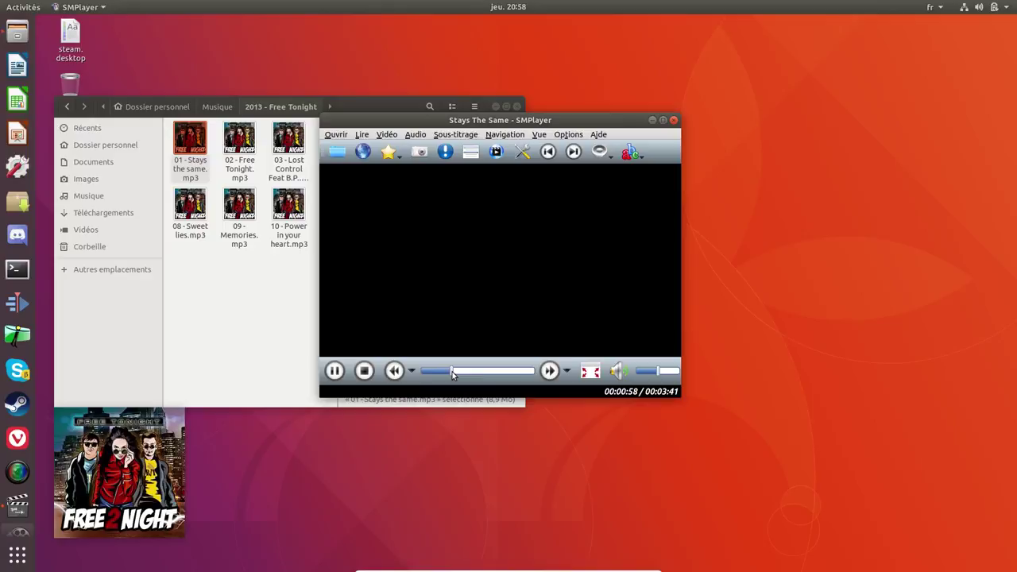
pyautogui.click(675, 120)
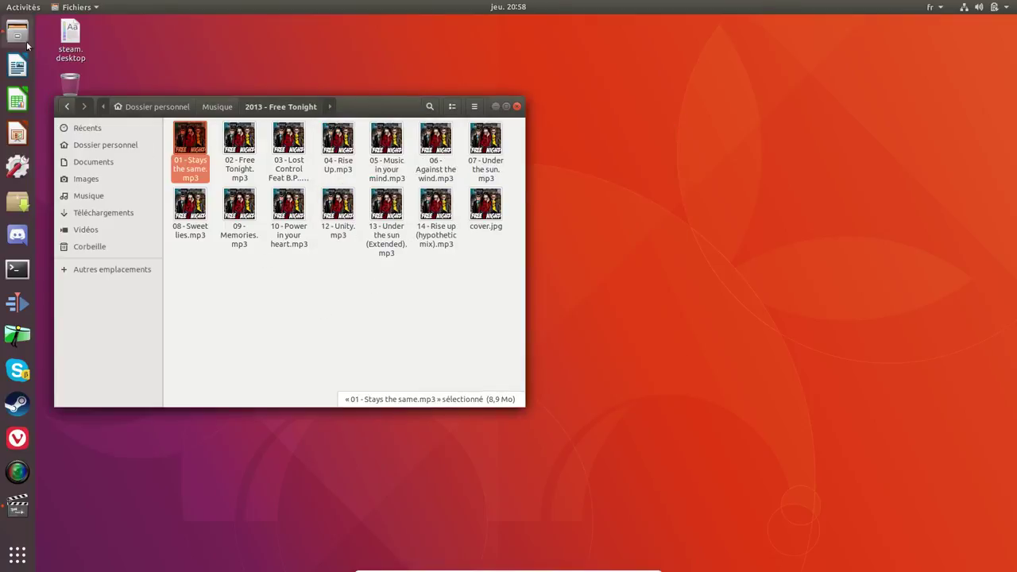
# Search the applications for "synapt" and try to launch the Synaptic package manager, authenticating with the account password
pyautogui.click(12, 7)
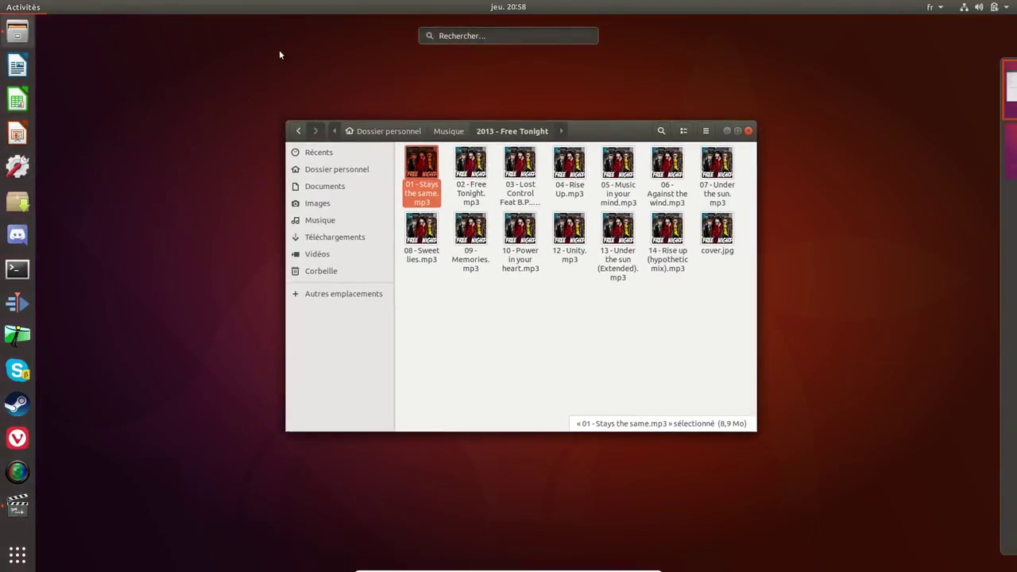
pyautogui.write('synapt')
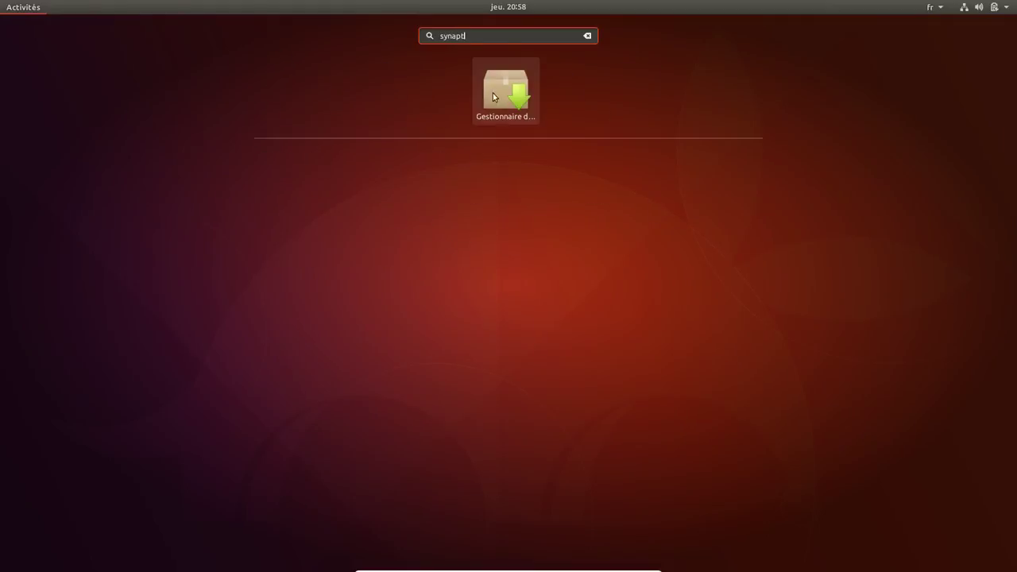
pyautogui.click(493, 93)
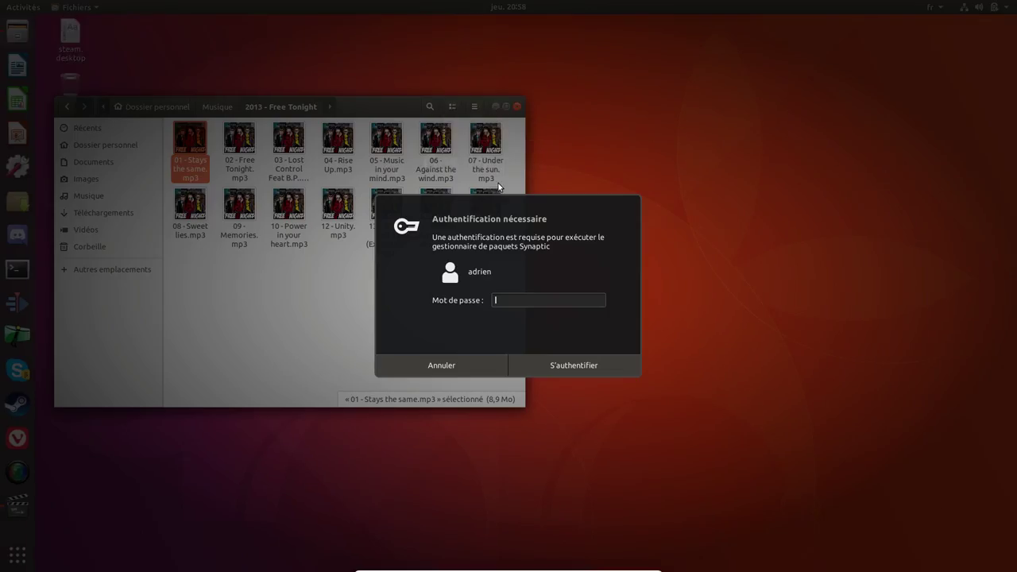
pyautogui.write('*********')
pyautogui.press('Return')
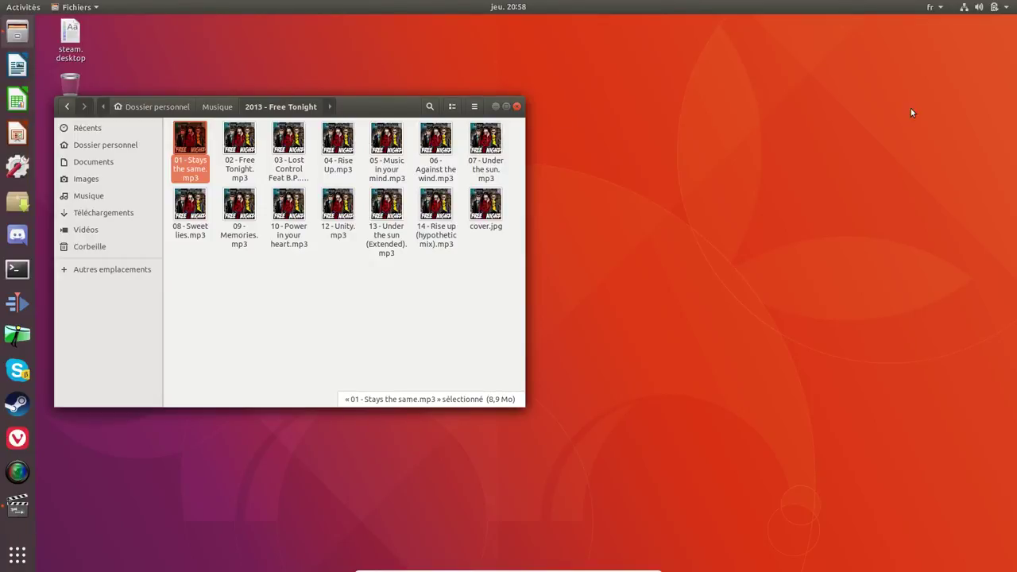
# Reposition the file manager window and open "01 - Stays the same.mp3" with Clementine
pyautogui.moveTo(369, 113); pyautogui.dragTo(423, 94)
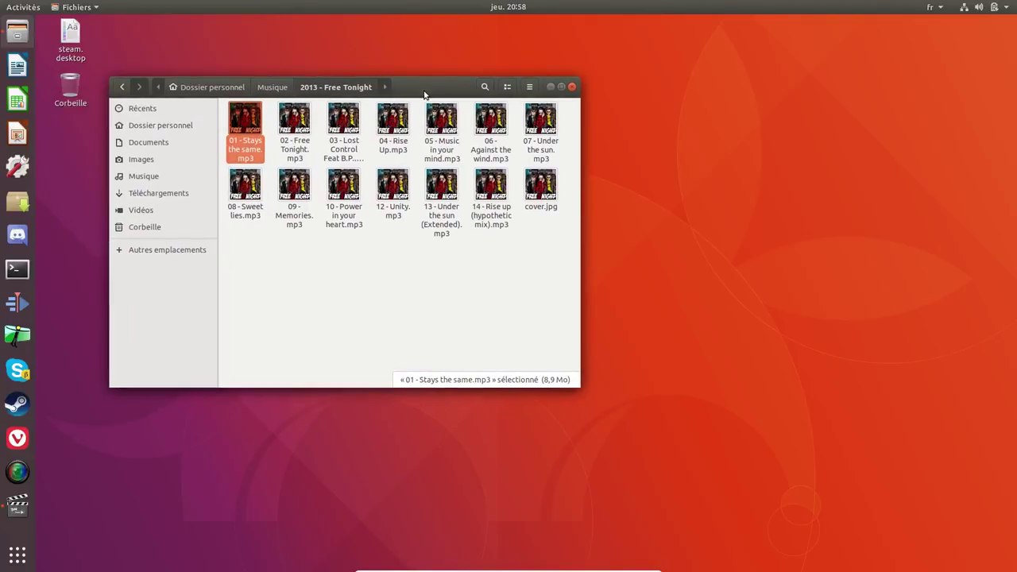
pyautogui.rightClick(242, 123)
pyautogui.click(280, 144)
pyautogui.click(249, 218)
pyautogui.doubleClick(250, 218)
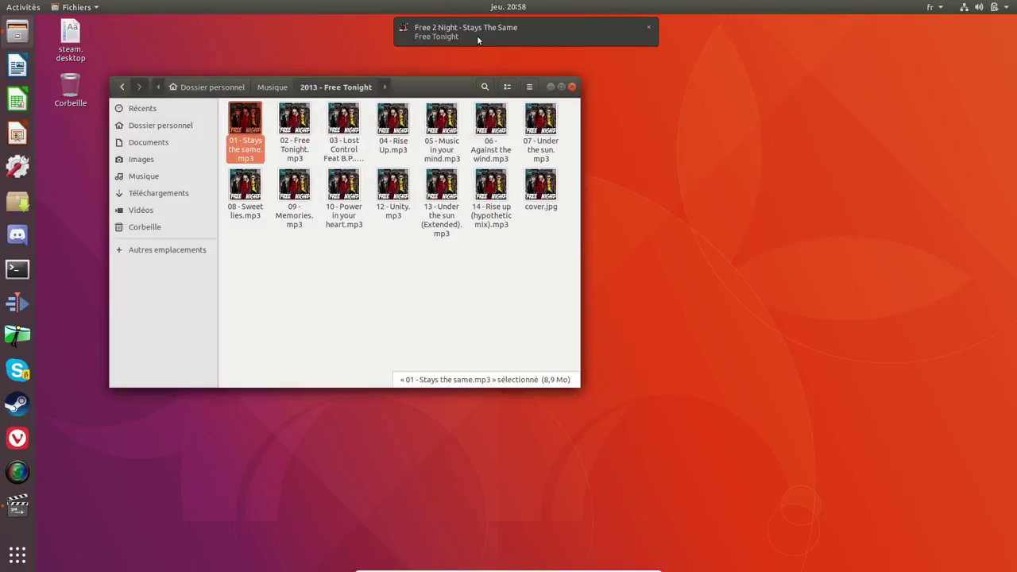
# Inspect the keyboard layout indicator and the system status menu while the track plays
pyautogui.click(936, 8)
pyautogui.click(1005, 8)
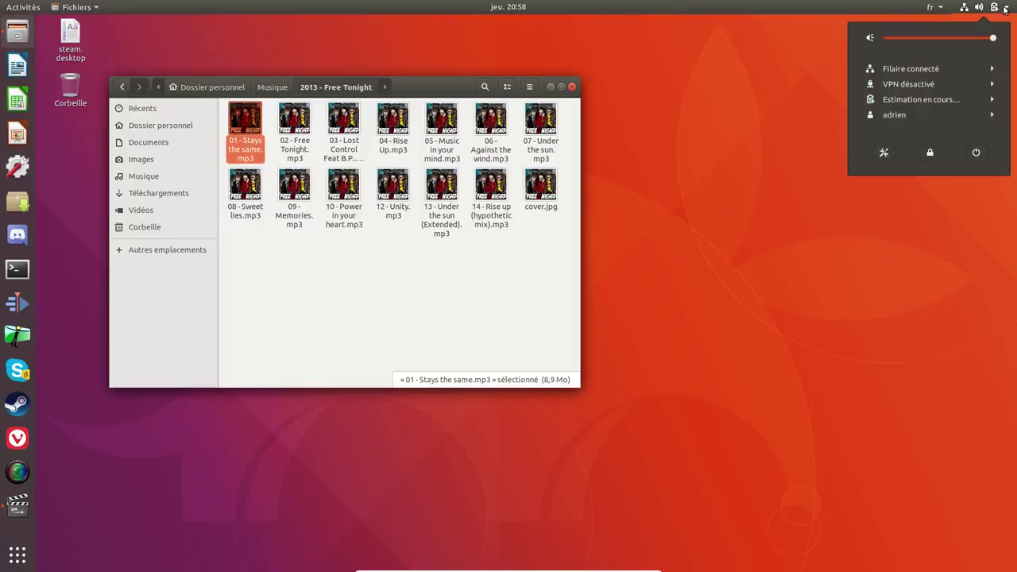
pyautogui.click(382, 311)
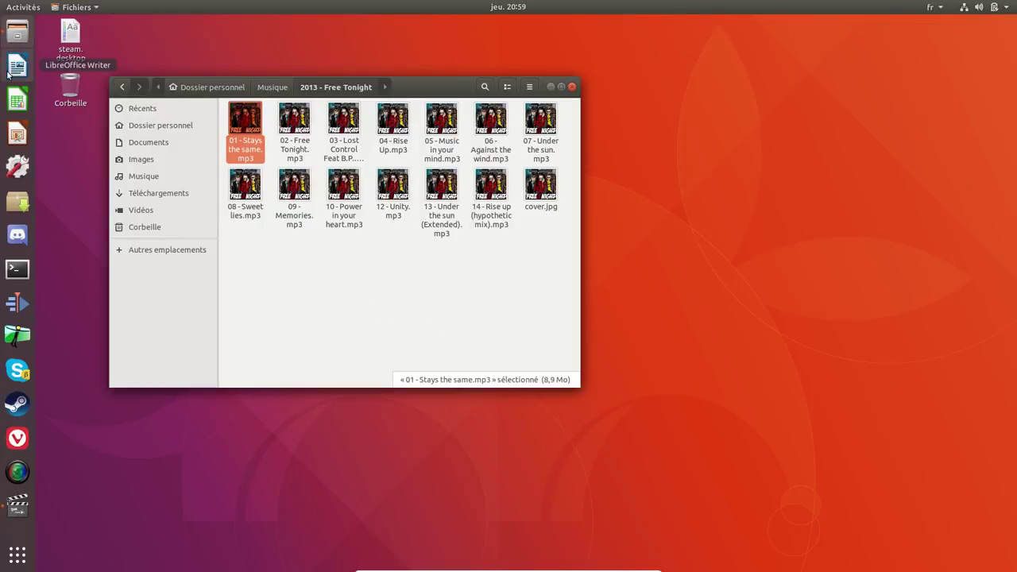
# Try again to launch Synaptic from an application search for "synapt", entering the account password
pyautogui.press('super')
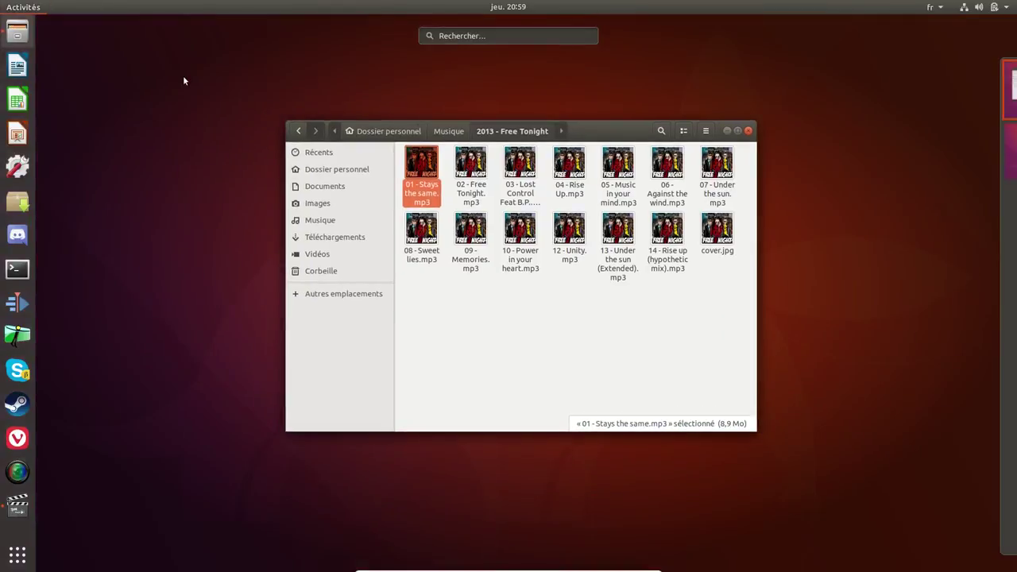
pyautogui.write('synapt')
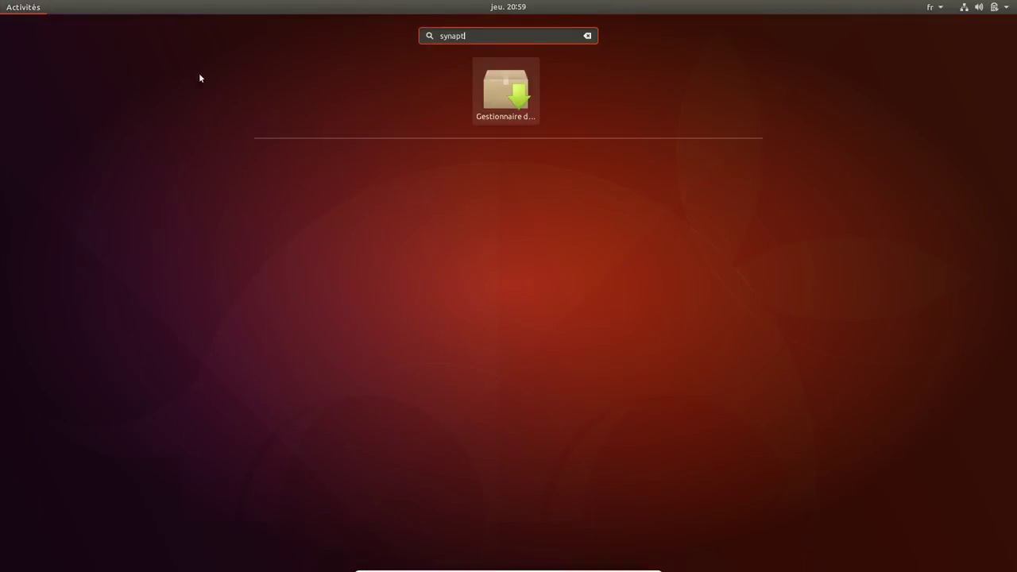
pyautogui.click(505, 89)
pyautogui.write('*********')
pyautogui.press('Return')
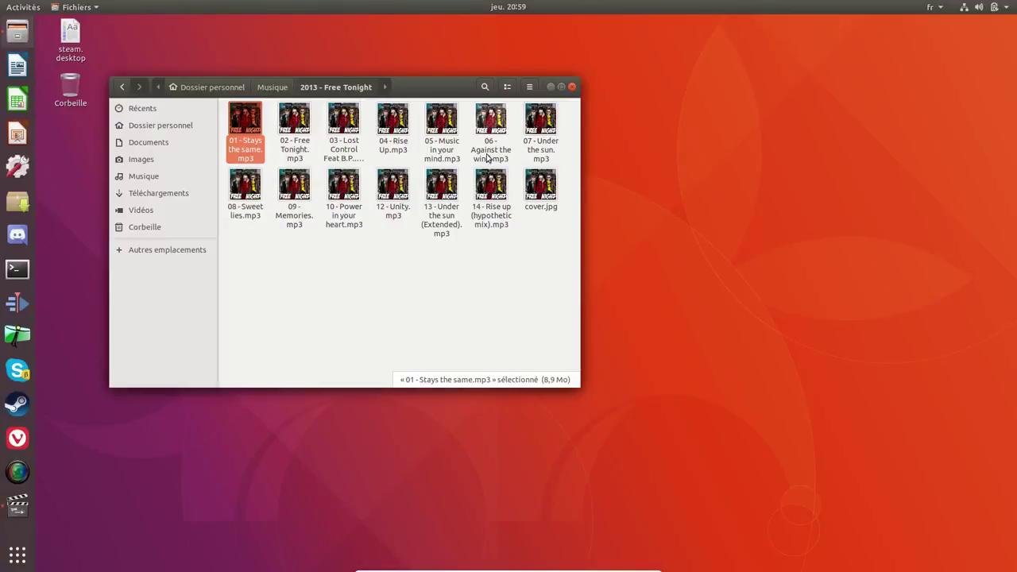
# Open a terminal and try to start the package manager with "sudo synaptic", entering the sudo password
pyautogui.moveTo(400, 82); pyautogui.dragTo(392, 82)
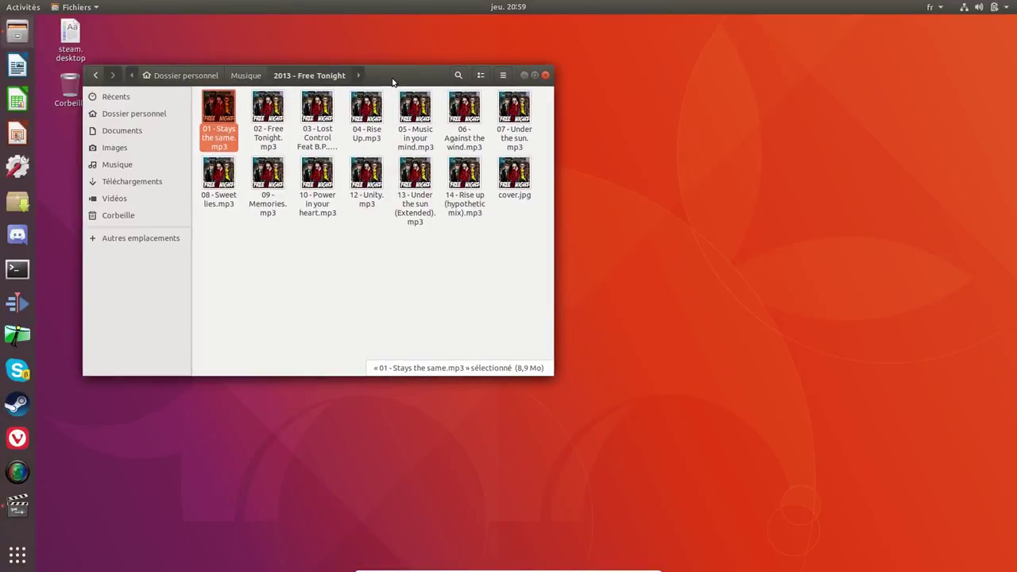
pyautogui.hotkey('ctrl', 'alt', 't')
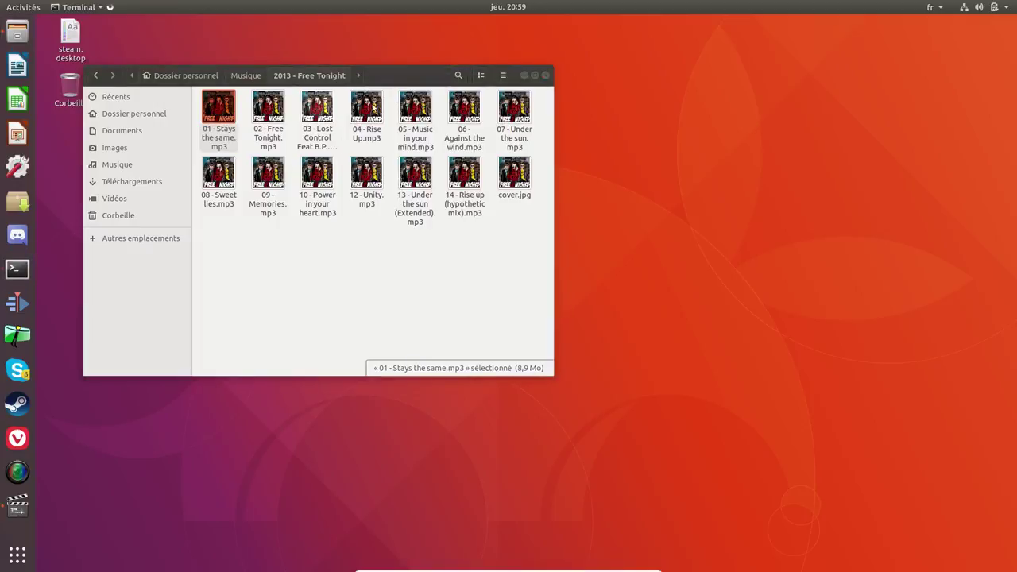
pyautogui.write('syna')
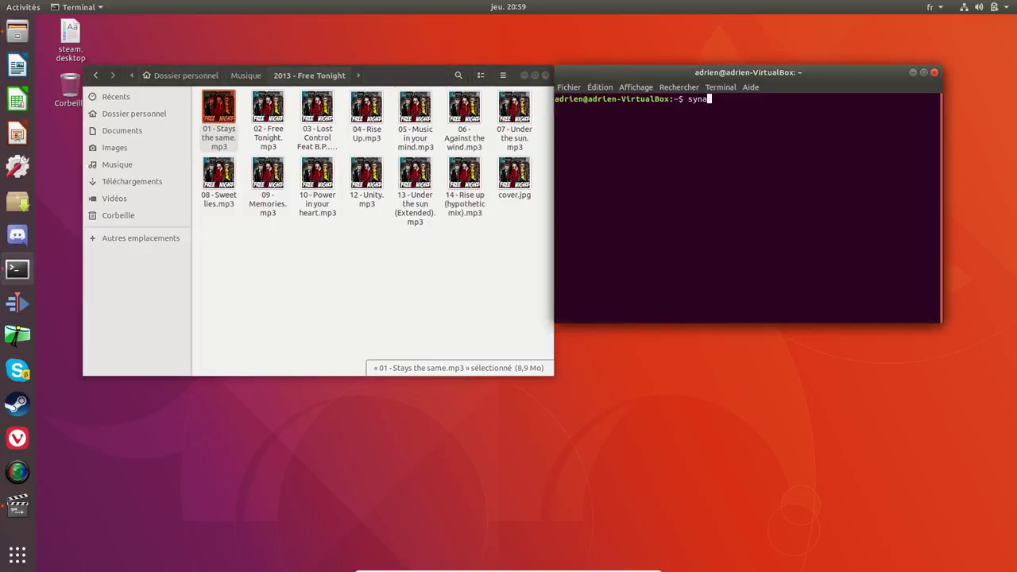
pyautogui.write('pticsudo')
pyautogui.press('Return')
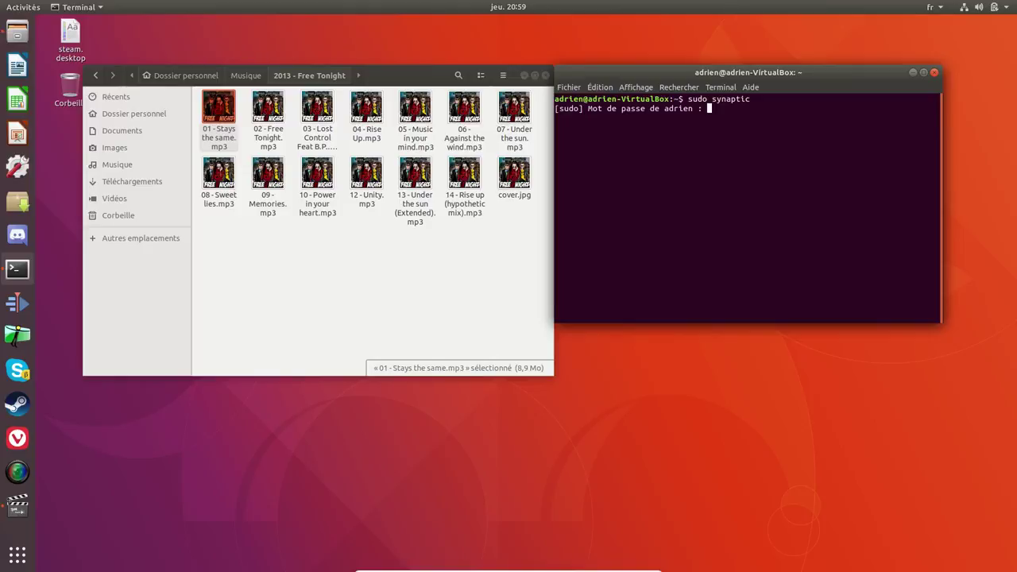
pyautogui.press('Return')
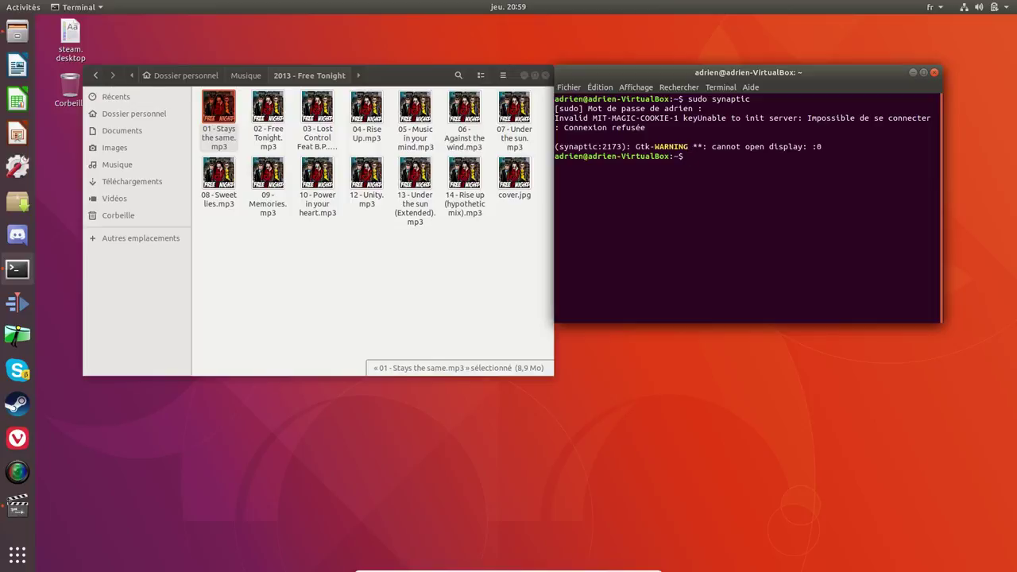
# Enlarge the terminal text, run "apt search gstreamer", and look through the listed packages
pyautogui.write('sudp apt instal')
pyautogui.hotkey('ctrl', 'c')
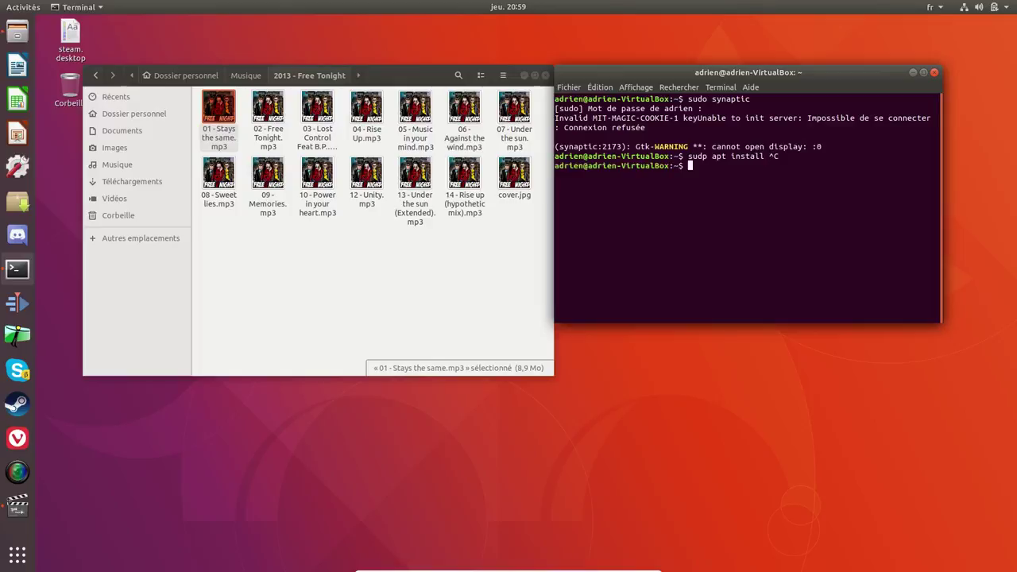
pyautogui.hotkey('ctrl', '+')
pyautogui.write('sudp')
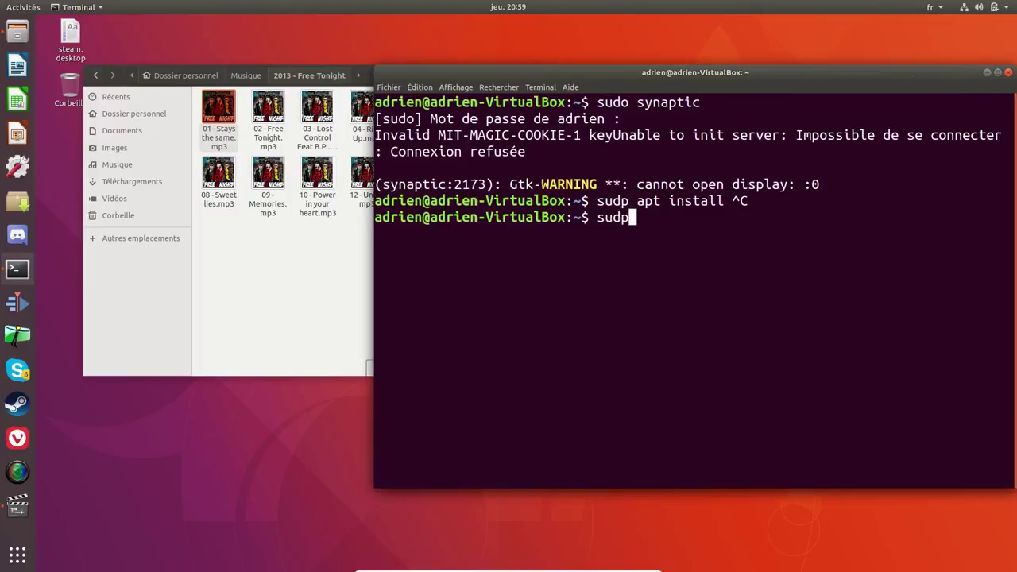
pyautogui.press('BackSpace')
pyautogui.press('BackSpace')
pyautogui.press('BackSpace')
pyautogui.press('BackSpace')
pyautogui.write('apt cache')
pyautogui.press('BackSpace')
pyautogui.press('BackSpace')
pyautogui.press('BackSpace')
pyautogui.press('BackSpace')
pyautogui.press('BackSpace')
pyautogui.write('search gstreamer')
pyautogui.press('Return')
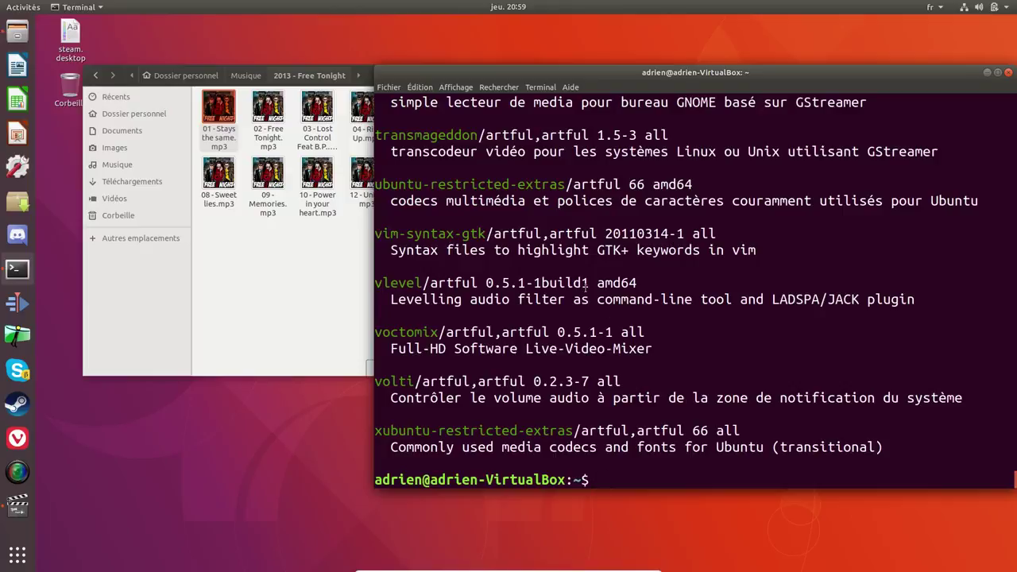
pyautogui.scroll(8, 586, 286)
pyautogui.scroll(8, 592, 283)
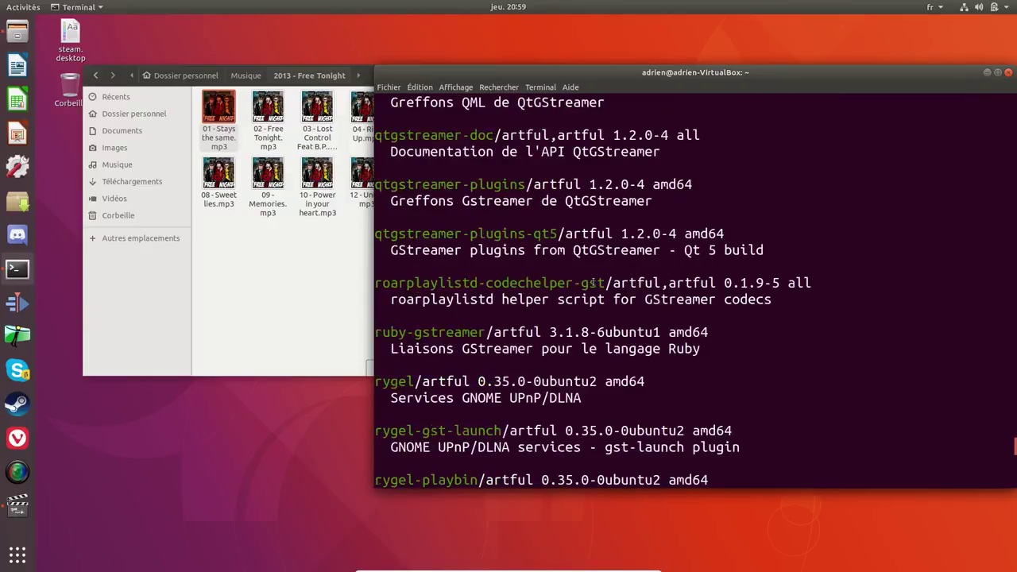
pyautogui.scroll(5, 496, 205)
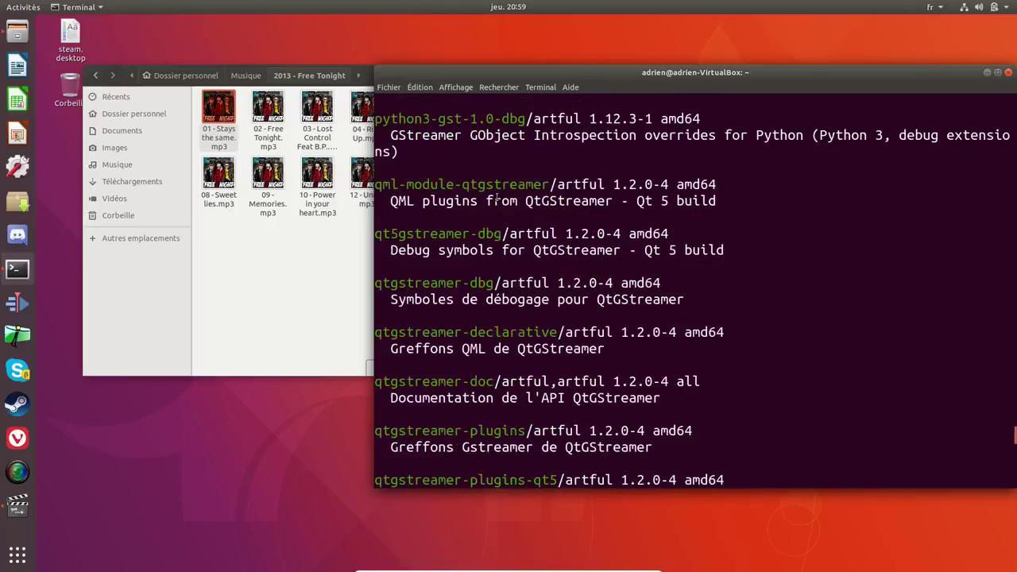
pyautogui.scroll(3, 496, 198)
# Rerun the package search as "apt search gstreamer|grep plugin" and review which GStreamer plugins are installed
pyautogui.press('Up')
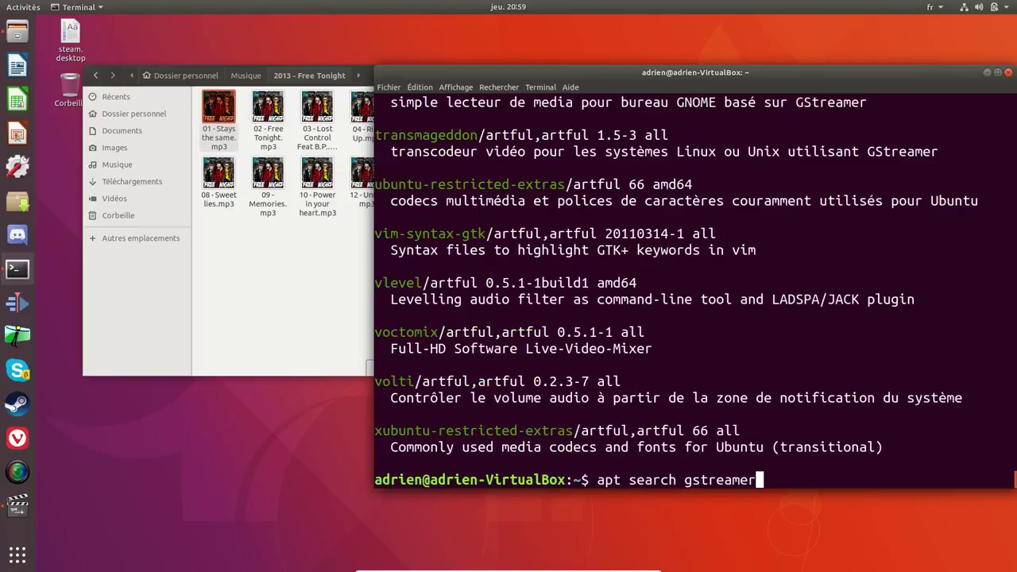
pyautogui.press('BackSpace')
pyautogui.write('|grep p')
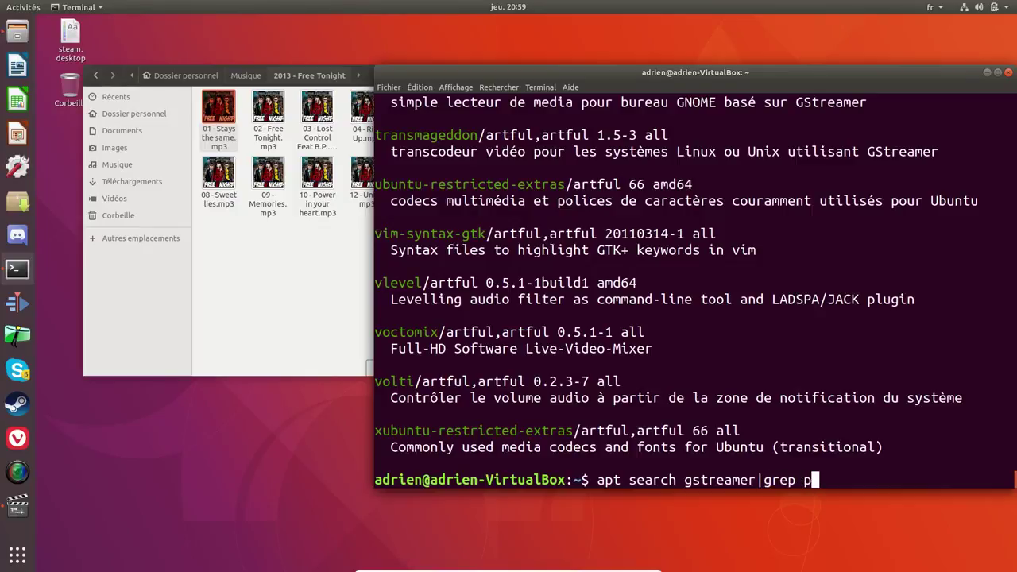
pyautogui.write('lugin')
pyautogui.press('Return')
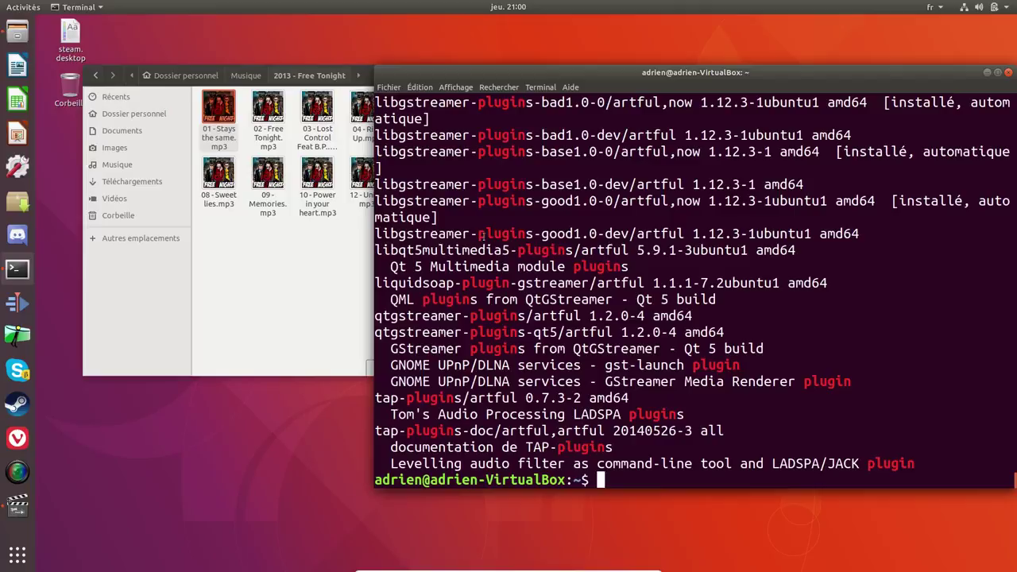
pyautogui.scroll(1, 483, 236)
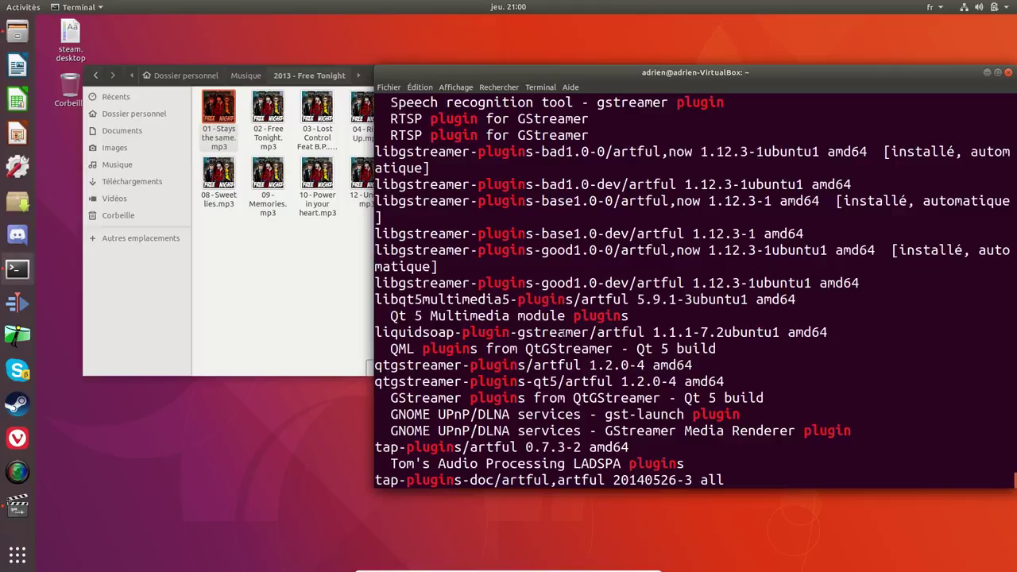
pyautogui.scroll(2, 563, 332)
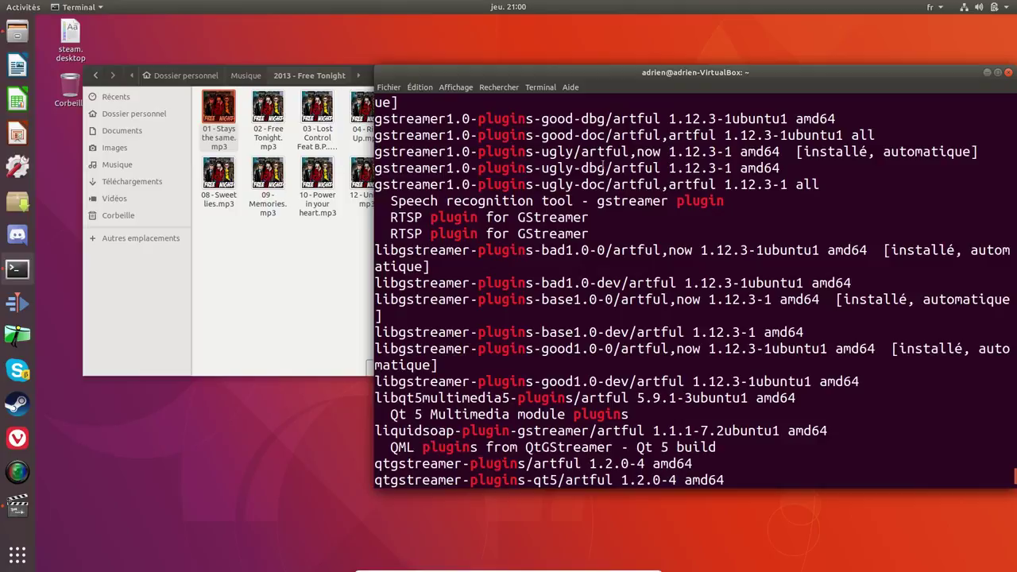
# Review the earlier GStreamer plugin entries in the package search output, then close the terminal
pyautogui.scroll(4, 602, 167)
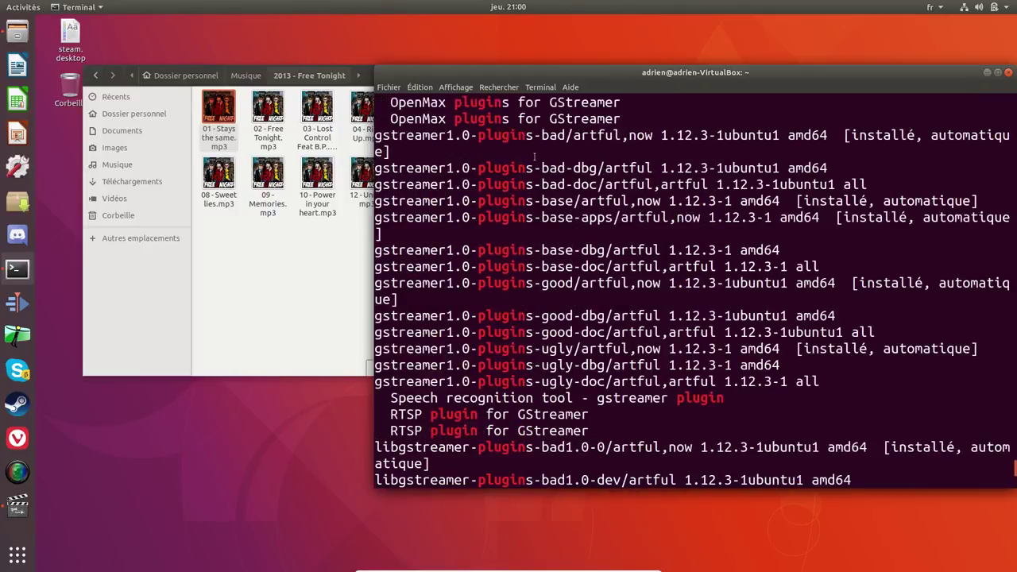
pyautogui.moveTo(623, 69); pyautogui.dragTo(495, 79)
pyautogui.click(880, 75)
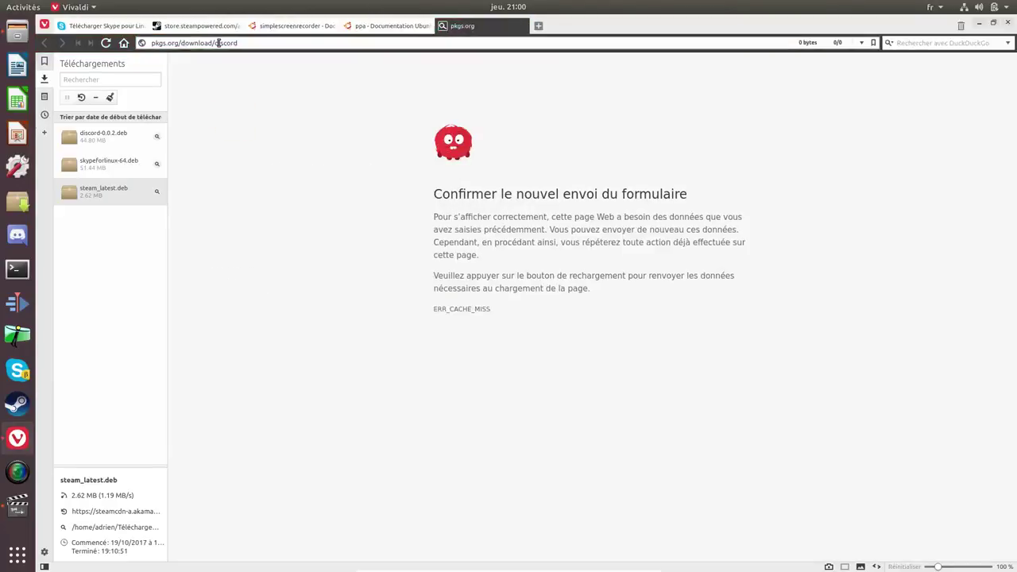
# Switch to Vivaldi, load YouTube, and play the first trending video, "TÉLÉVISION FRANÇAISE VS RUSSE", to test web playback
pyautogui.click(219, 43)
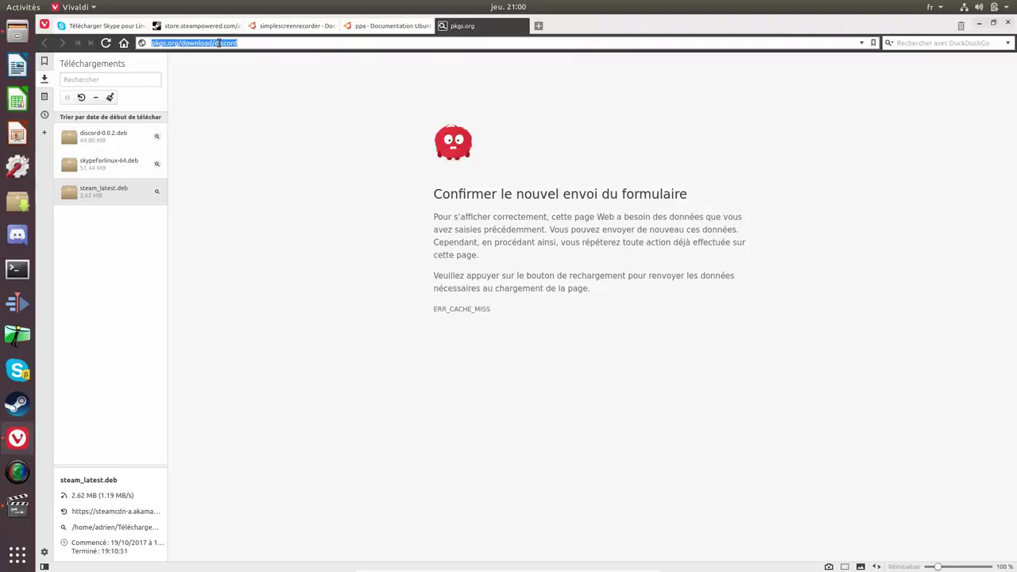
pyautogui.write('youtub')
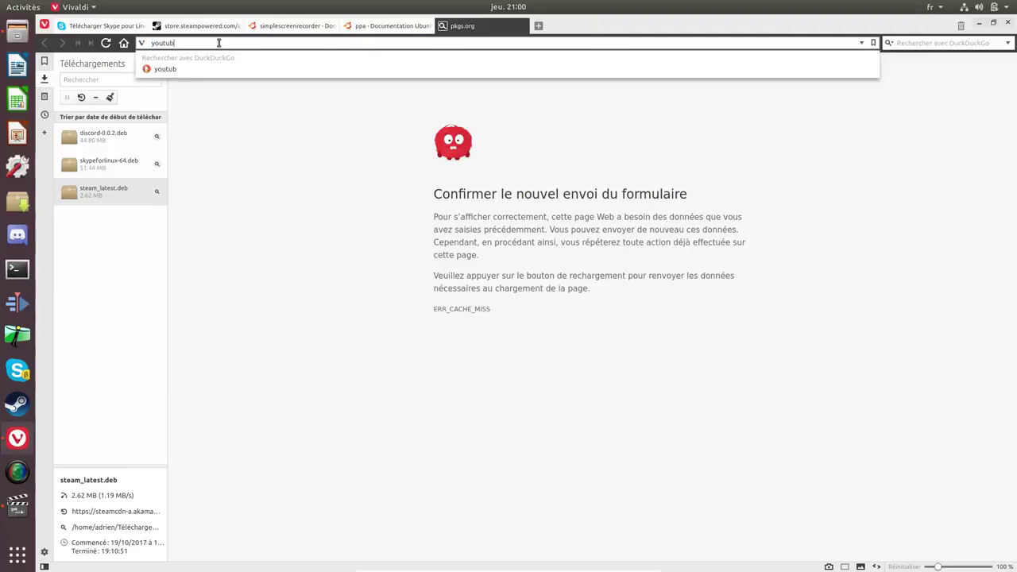
pyautogui.write('e')
pyautogui.press('Return')
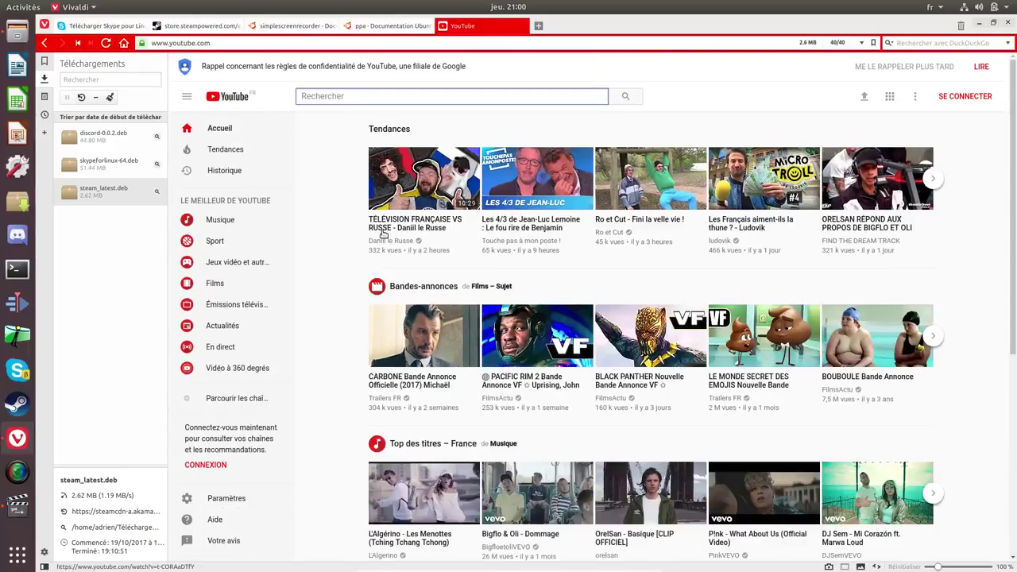
pyautogui.click(385, 227)
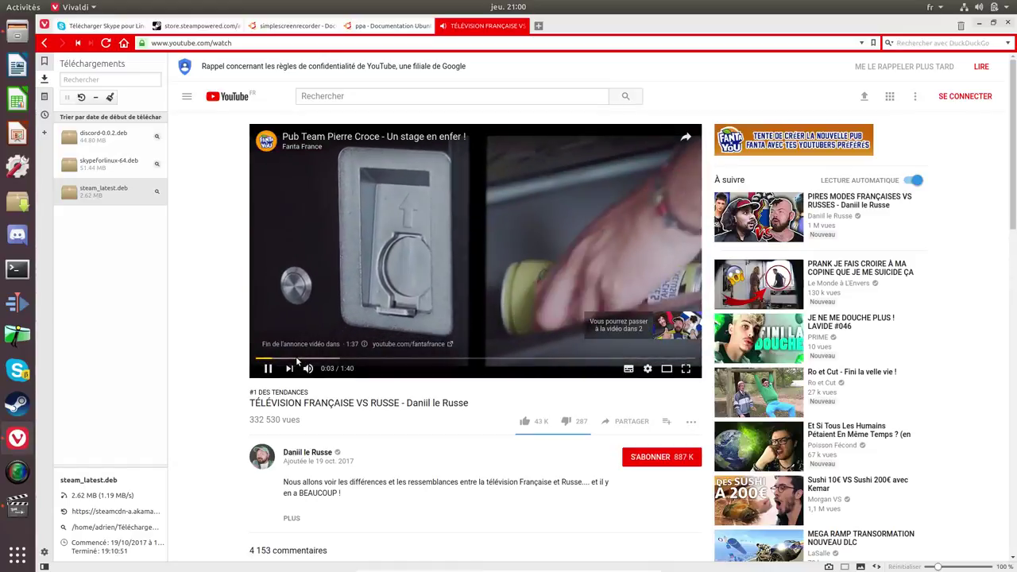
# Close the YouTube video tab and leave the browser to return to the desktop
pyautogui.click(522, 27)
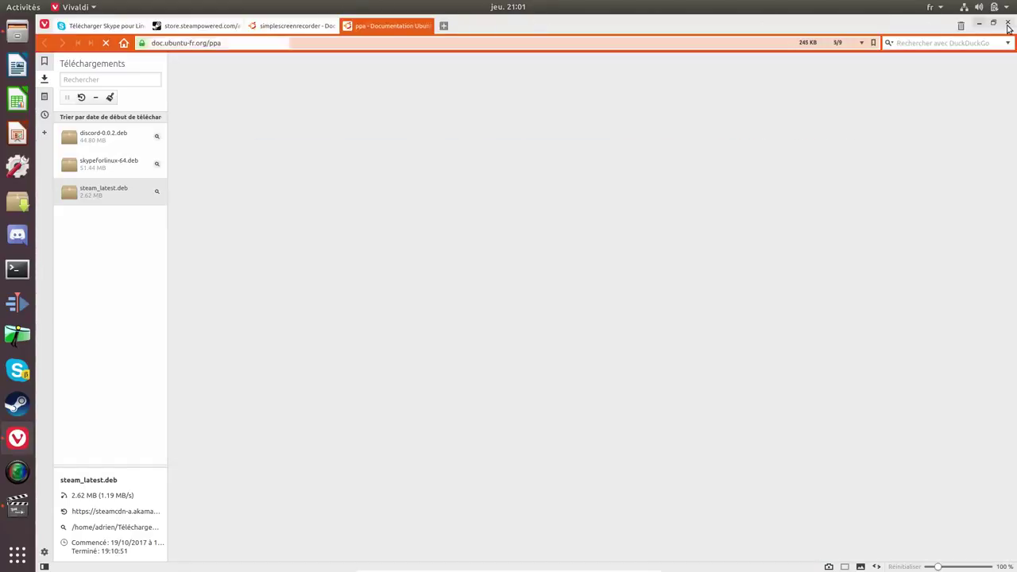
pyautogui.click(977, 23)
pyautogui.click(979, 7)
pyautogui.moveTo(950, 38)
pyautogui.mouseDown()
pyautogui.moveTo(937, 38)
pyautogui.moveTo(965, 41)
pyautogui.mouseUp()
# Open "01 - Stays the same.mp3" from the 2013 - Free Tonight folder with SMPlayer instead of the default application
pyautogui.click(223, 110)
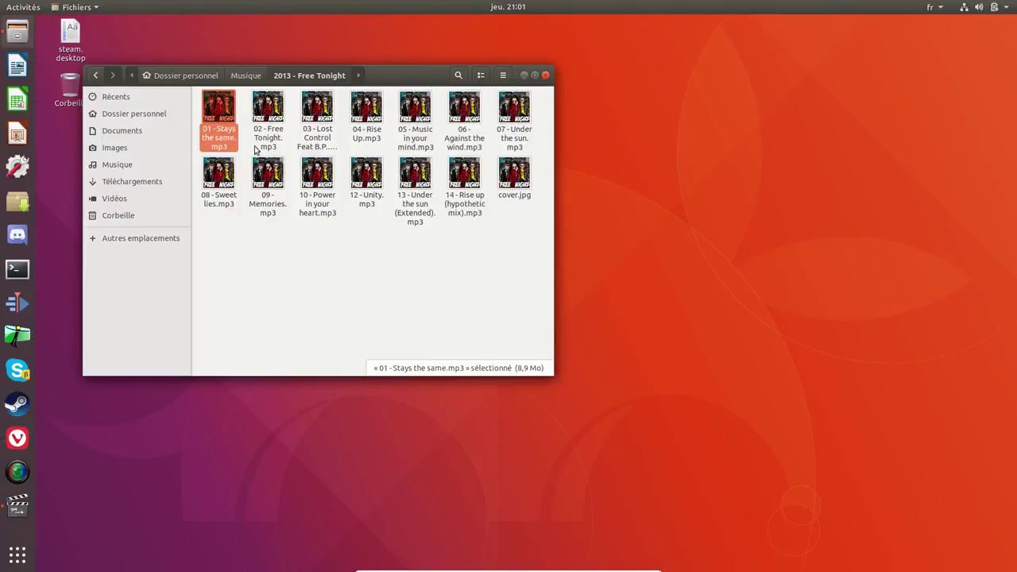
pyautogui.rightClick(219, 112)
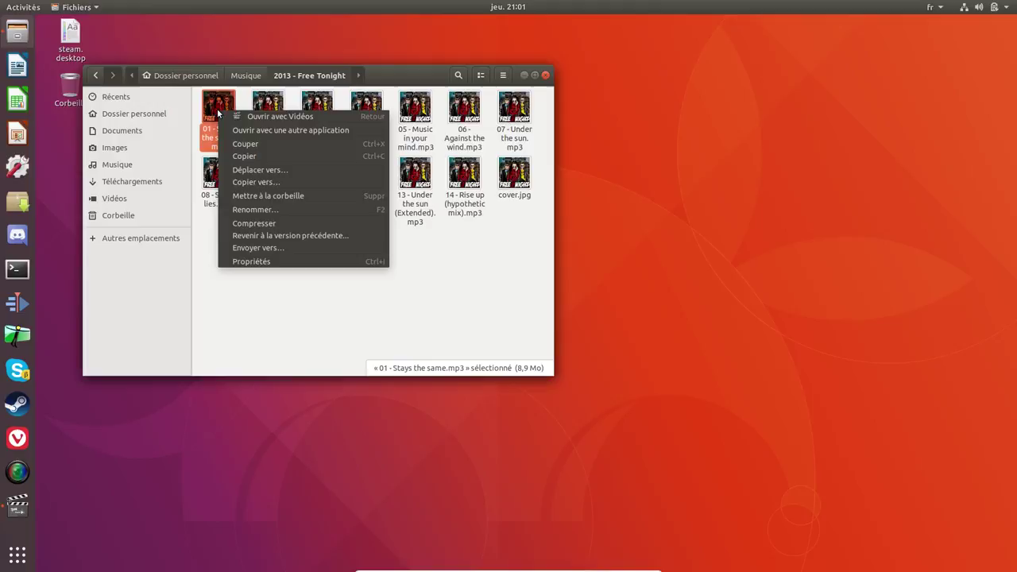
pyautogui.click(258, 132)
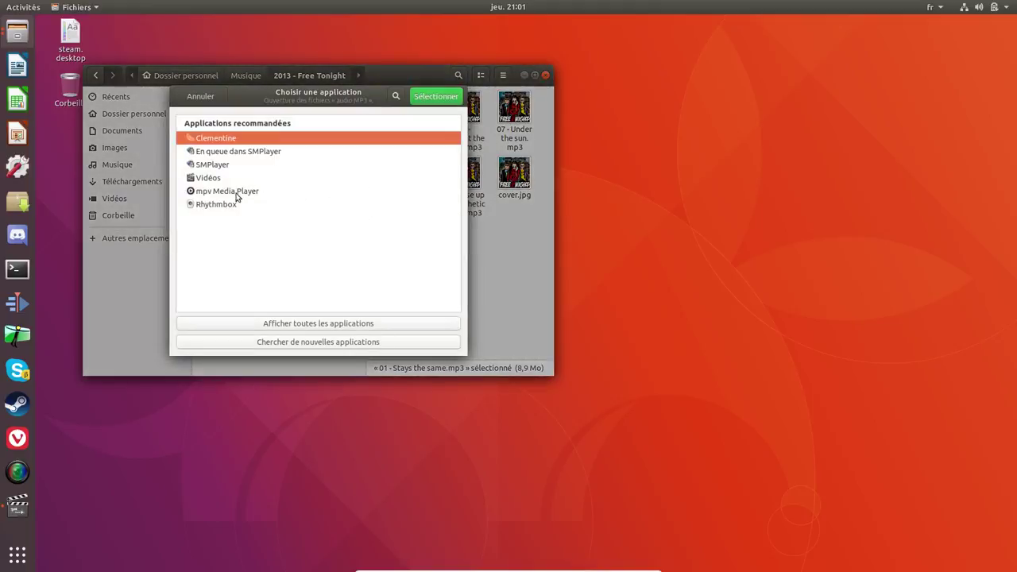
pyautogui.click(220, 165)
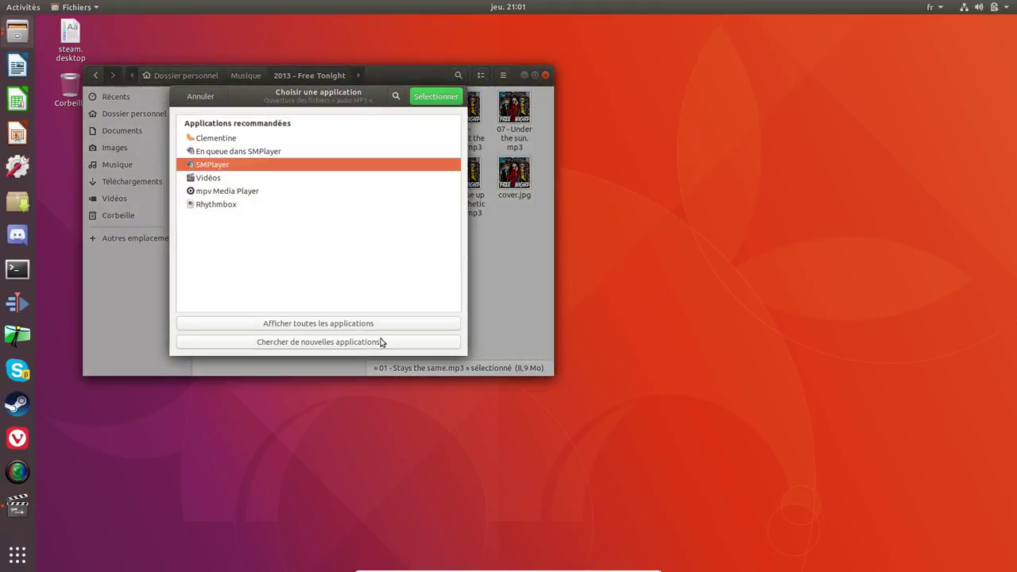
pyautogui.click(433, 97)
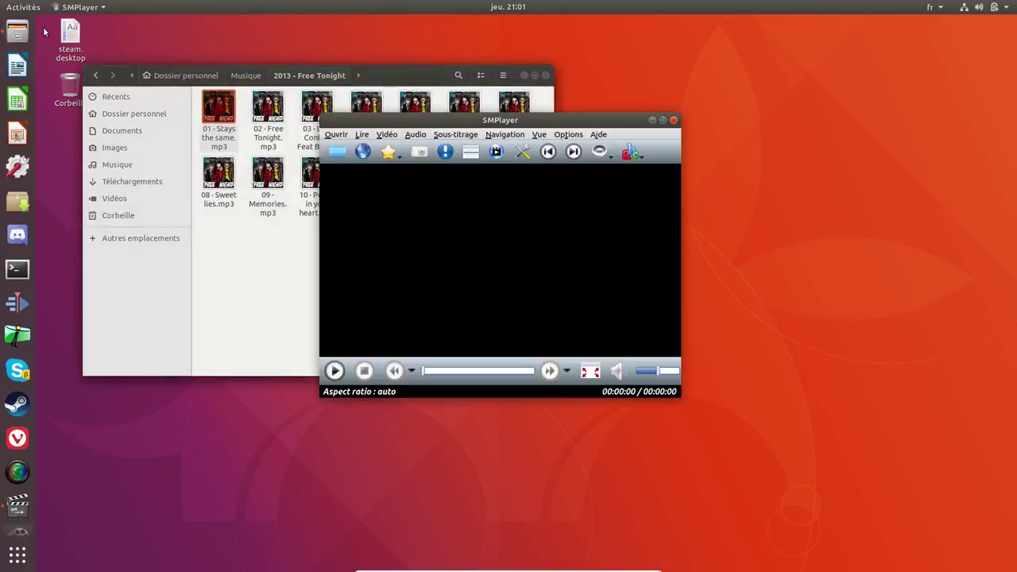
# Open a new terminal, start the sound mixer with "alsamixer", and enlarge the terminal text
pyautogui.click(16, 269)
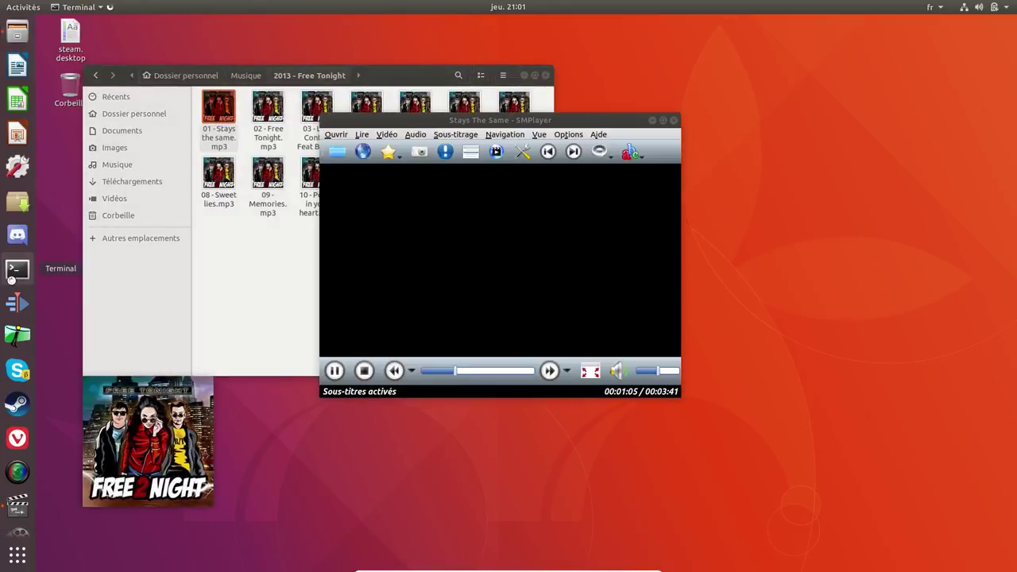
pyautogui.write('alisam')
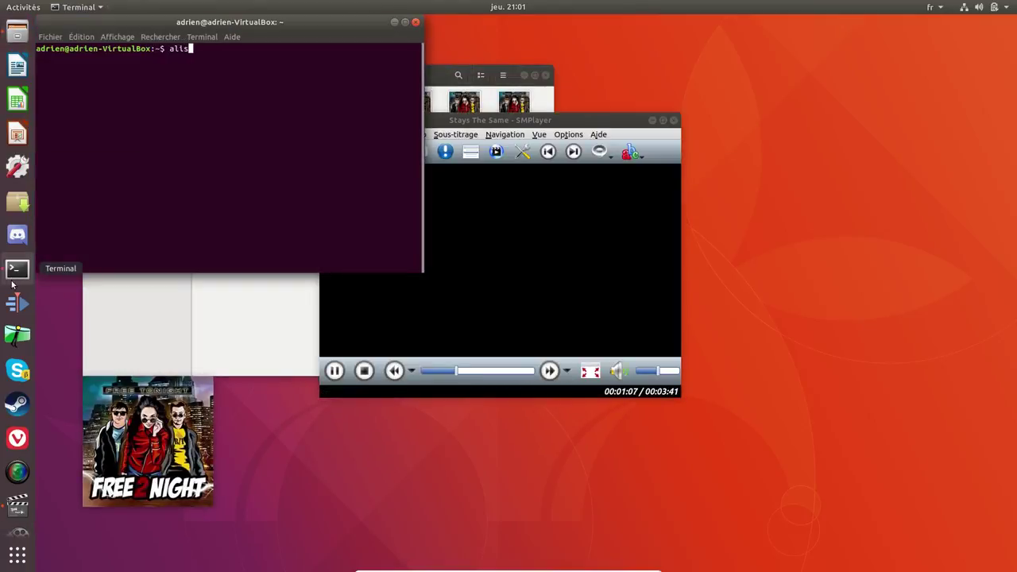
pyautogui.write('ix')
pyautogui.press('BackSpace')
pyautogui.press('BackSpace')
pyautogui.press('BackSpace')
pyautogui.write('samixer')
pyautogui.press('Return')
pyautogui.hotkey('ctrl', '+')
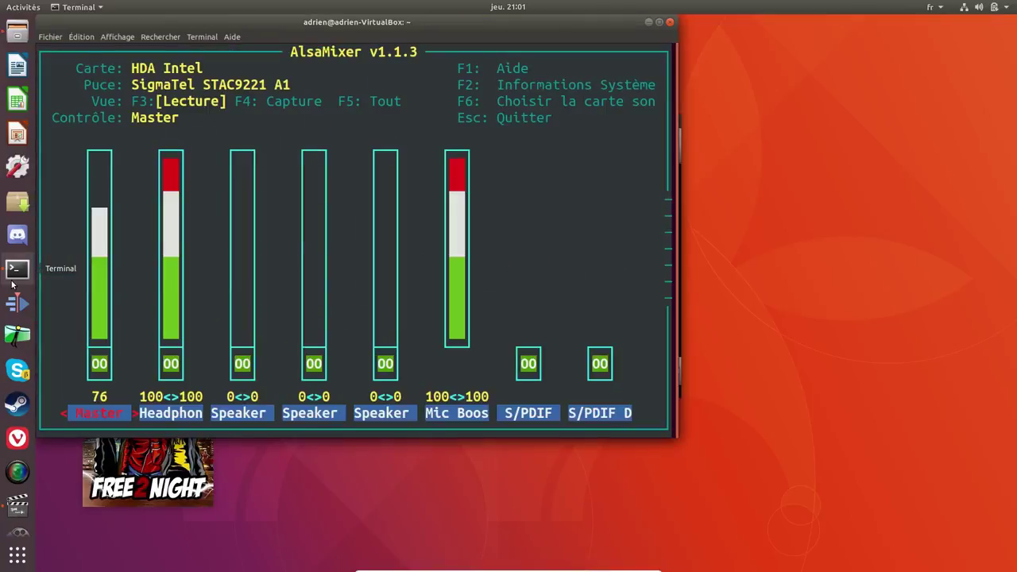
# Raise the Master volume of the HDA Intel card to 100
pyautogui.press('Up')
pyautogui.press('Up')
pyautogui.press('Up')
pyautogui.press('Up')
pyautogui.press('Up')
pyautogui.press('Up')
pyautogui.press('Up')
pyautogui.press('Up')
pyautogui.press('Up')
pyautogui.press('Up')
pyautogui.press('Up')
pyautogui.press('Up')
pyautogui.press('Up')
pyautogui.press('Up')
pyautogui.press('Up')
pyautogui.press('Up')
pyautogui.press('Up')
pyautogui.press('Up')
pyautogui.press('Up')
pyautogui.press('Up')
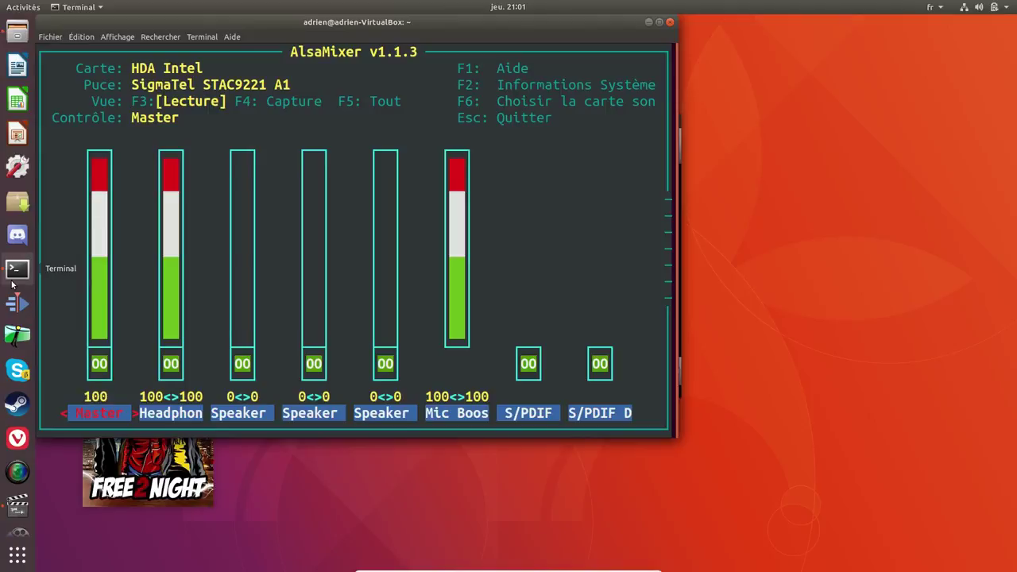
# Raise the Speaker CLFE volume to 100 on both channels
pyautogui.press('Right')
pyautogui.press('Right')
pyautogui.press('Right')
pyautogui.press('Left')
pyautogui.press('Up')
pyautogui.press('Up')
pyautogui.press('Up')
pyautogui.press('Up')
pyautogui.press('Up')
pyautogui.press('Up')
pyautogui.press('Up')
pyautogui.press('Up')
pyautogui.press('Up')
pyautogui.press('Up')
pyautogui.press('Up')
pyautogui.press('Up')
pyautogui.press('Up')
pyautogui.press('Up')
pyautogui.press('Up')
pyautogui.press('Up')
pyautogui.press('Up')
pyautogui.press('Up')
pyautogui.press('Up')
pyautogui.press('Up')
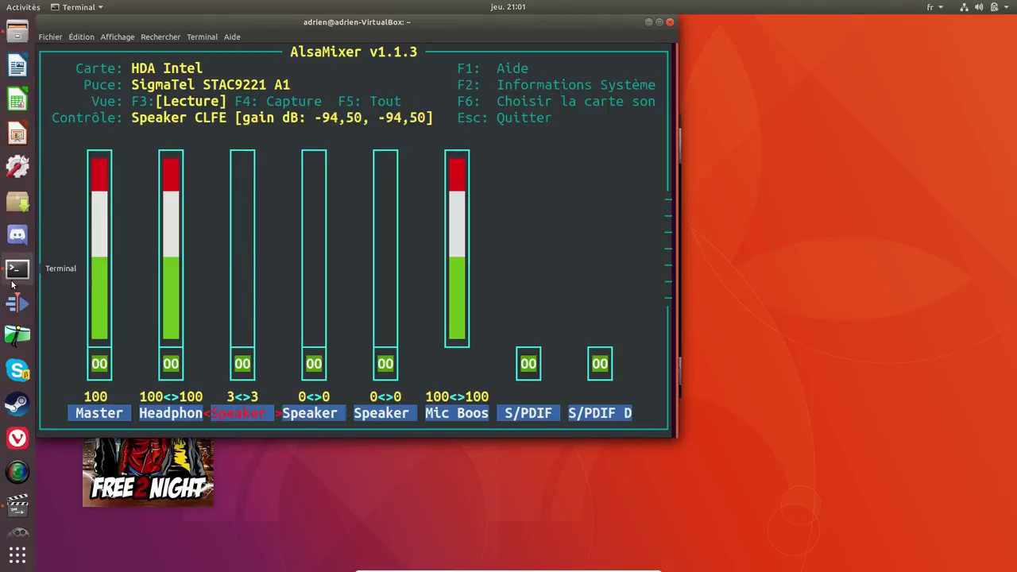
pyautogui.press('Up')
pyautogui.press('Up')
pyautogui.press('Up')
pyautogui.press('Up')
pyautogui.press('Up')
pyautogui.press('Up')
pyautogui.press('Up')
pyautogui.press('Up')
pyautogui.press('Up')
pyautogui.press('Up')
pyautogui.press('Up')
pyautogui.press('Up')
pyautogui.press('Up')
pyautogui.press('Up')
pyautogui.press('Up')
pyautogui.press('Up')
pyautogui.press('Up')
pyautogui.press('Up')
pyautogui.press('Up')
pyautogui.press('Up')
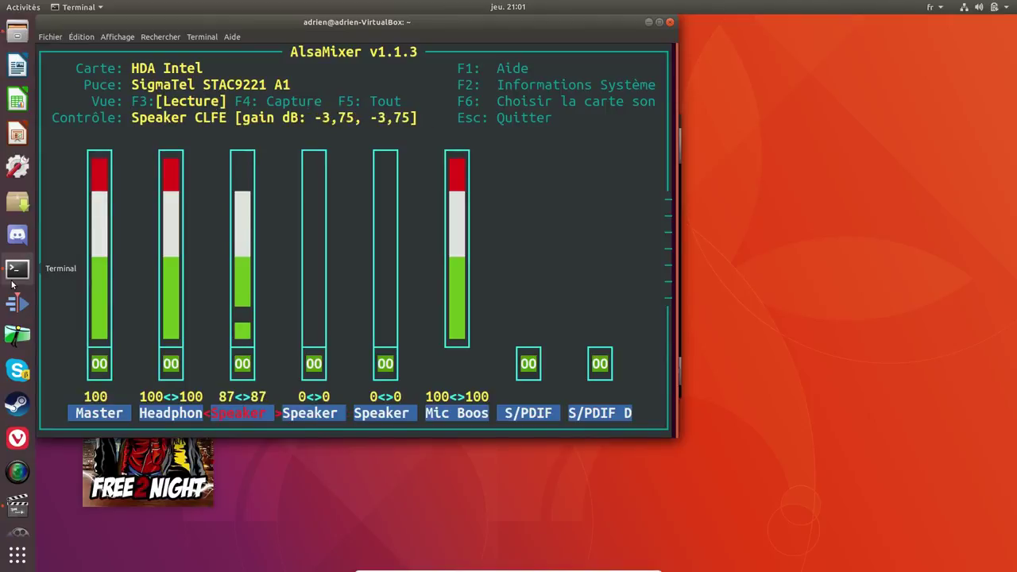
# Raise the Speaker Front volume of the HDA Intel card to 79 on both channels
pyautogui.press('Right')
pyautogui.press('Up')
pyautogui.press('Up')
pyautogui.press('Up')
pyautogui.press('Up')
pyautogui.press('Up')
pyautogui.press('Up')
pyautogui.press('Up')
pyautogui.press('Up')
pyautogui.press('Up')
pyautogui.press('Up')
pyautogui.press('Up')
pyautogui.press('Up')
pyautogui.press('Up')
pyautogui.press('Up')
pyautogui.press('Up')
pyautogui.press('Up')
pyautogui.press('Up')
pyautogui.press('Up')
pyautogui.press('Up')
pyautogui.press('Up')
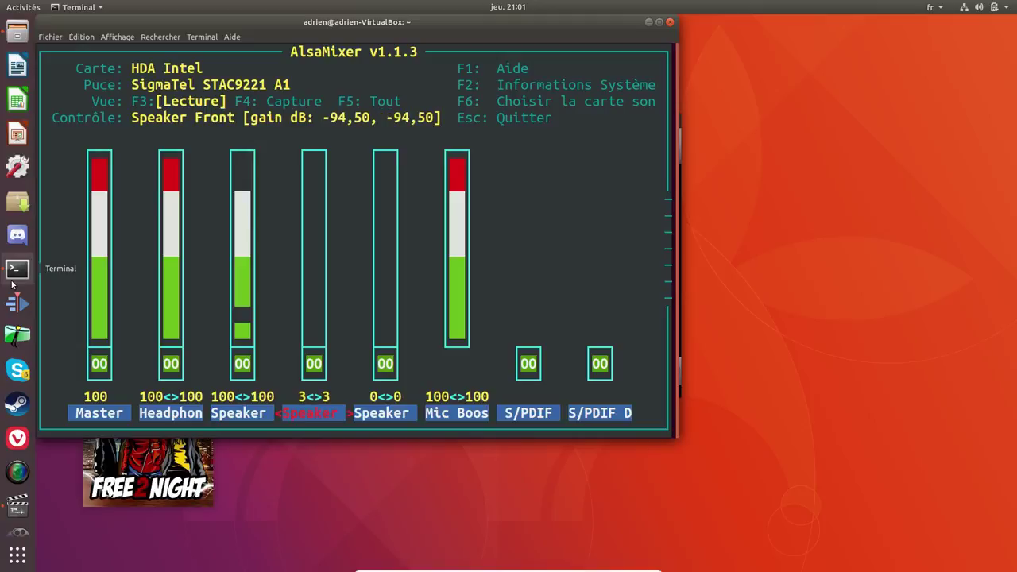
pyautogui.press('Up')
pyautogui.press('Up')
pyautogui.press('Up')
pyautogui.press('Up')
pyautogui.press('Up')
pyautogui.press('Up')
pyautogui.press('Up')
pyautogui.press('Up')
pyautogui.press('Up')
pyautogui.press('Up')
pyautogui.press('Up')
pyautogui.press('Up')
pyautogui.press('Up')
pyautogui.press('Up')
pyautogui.press('Up')
pyautogui.press('Up')
pyautogui.press('Up')
pyautogui.press('Up')
pyautogui.press('Up')
pyautogui.press('Up')
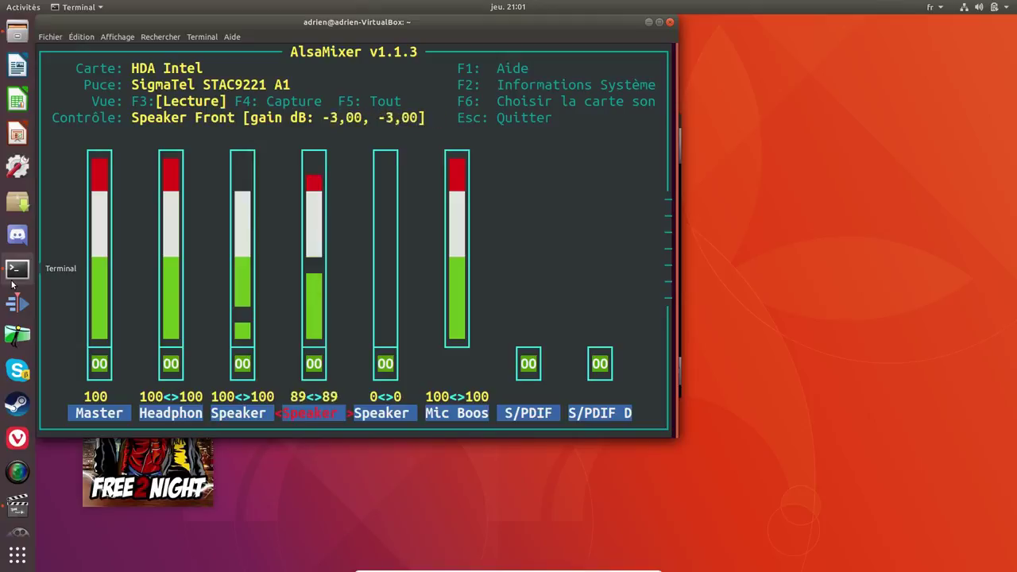
pyautogui.press('Down')
pyautogui.press('Down')
pyautogui.press('Down')
pyautogui.press('Down')
pyautogui.press('Down')
pyautogui.press('Down')
pyautogui.press('Down')
pyautogui.press('Down')
pyautogui.press('Down')
pyautogui.press('Down')
pyautogui.press('Down')
pyautogui.press('Down')
pyautogui.press('Down')
pyautogui.press('Down')
pyautogui.press('Down')
pyautogui.press('Down')
pyautogui.press('Down')
pyautogui.press('Down')
pyautogui.press('Down')
pyautogui.press('Down')
pyautogui.press('Down')
pyautogui.press('Down')
pyautogui.press('Down')
pyautogui.press('Up')
pyautogui.press('Up')
pyautogui.press('Up')
pyautogui.press('Up')
pyautogui.press('Up')
pyautogui.press('Up')
pyautogui.press('Up')
pyautogui.press('Up')
pyautogui.press('Up')
pyautogui.press('Up')
pyautogui.press('Up')
pyautogui.press('Up')
pyautogui.press('Up')
pyautogui.press('Up')
pyautogui.press('Up')
pyautogui.press('Up')
# Close the sound mixer terminal, confirming where asked, and close the open media player windows
pyautogui.click(670, 22)
pyautogui.click(426, 264)
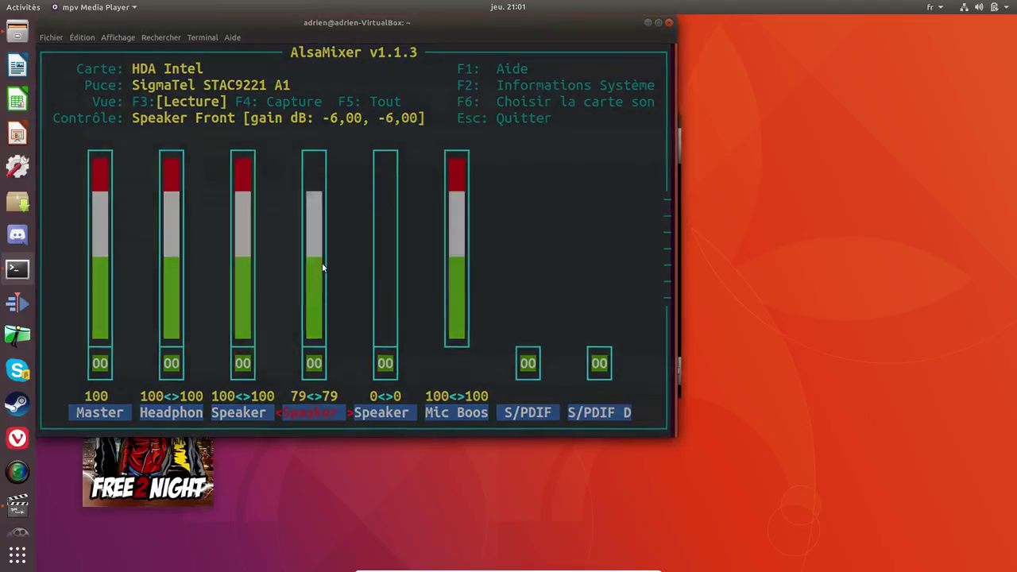
pyautogui.click(381, 350)
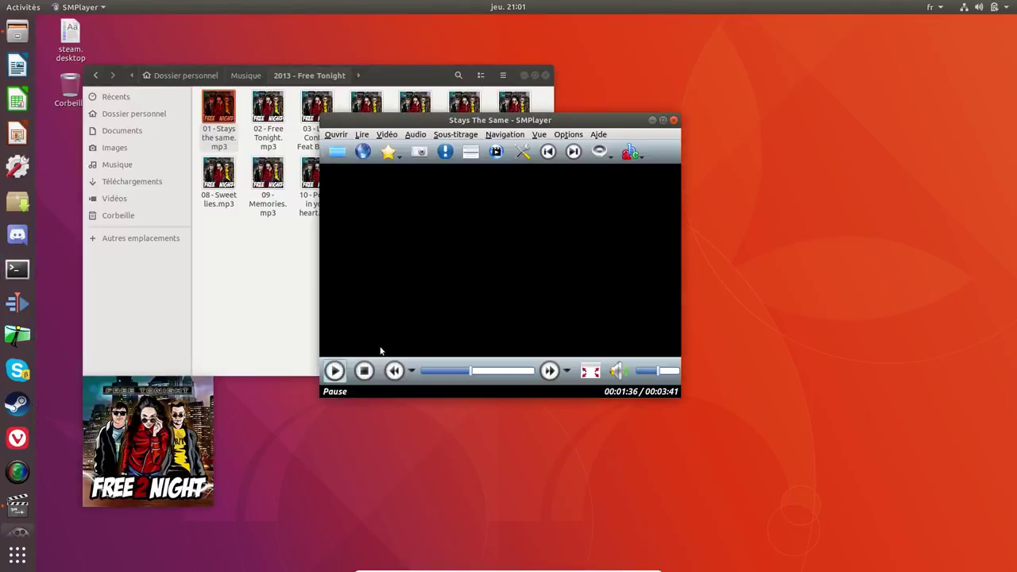
pyautogui.click(674, 120)
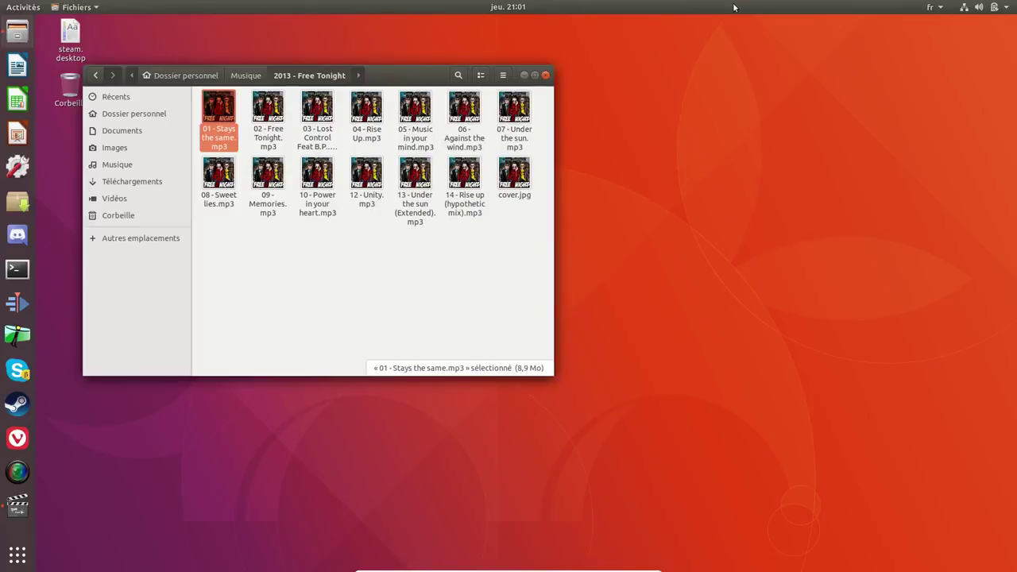
# Log out of the current desktop session despite the running Vidéos application
pyautogui.click(1009, 7)
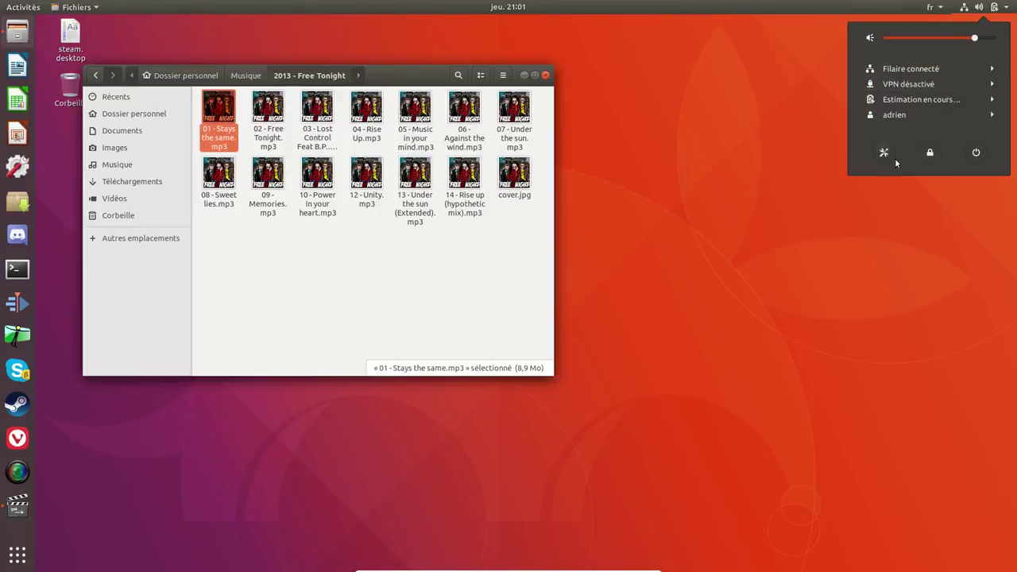
pyautogui.click(903, 123)
pyautogui.click(900, 133)
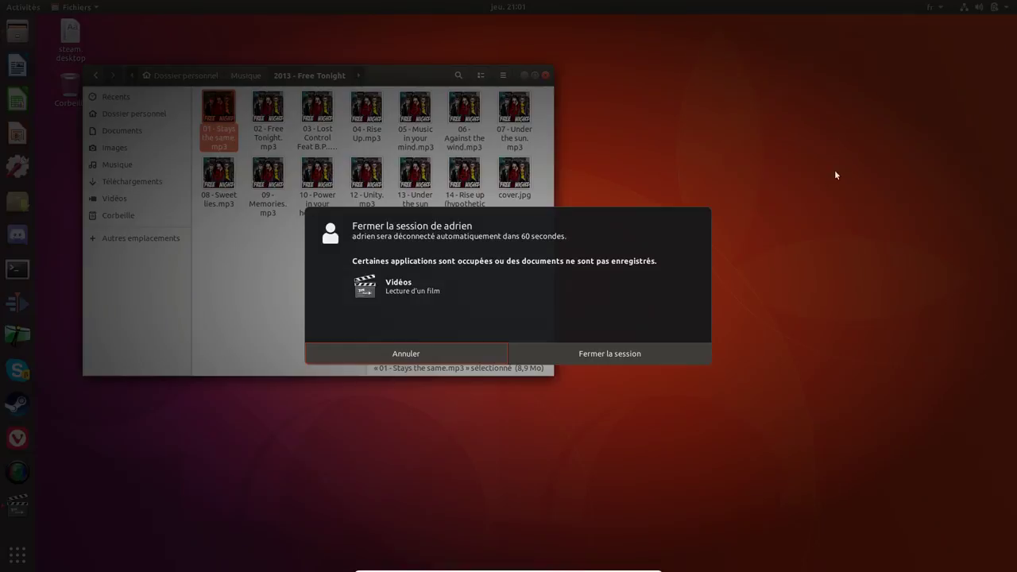
pyautogui.click(666, 358)
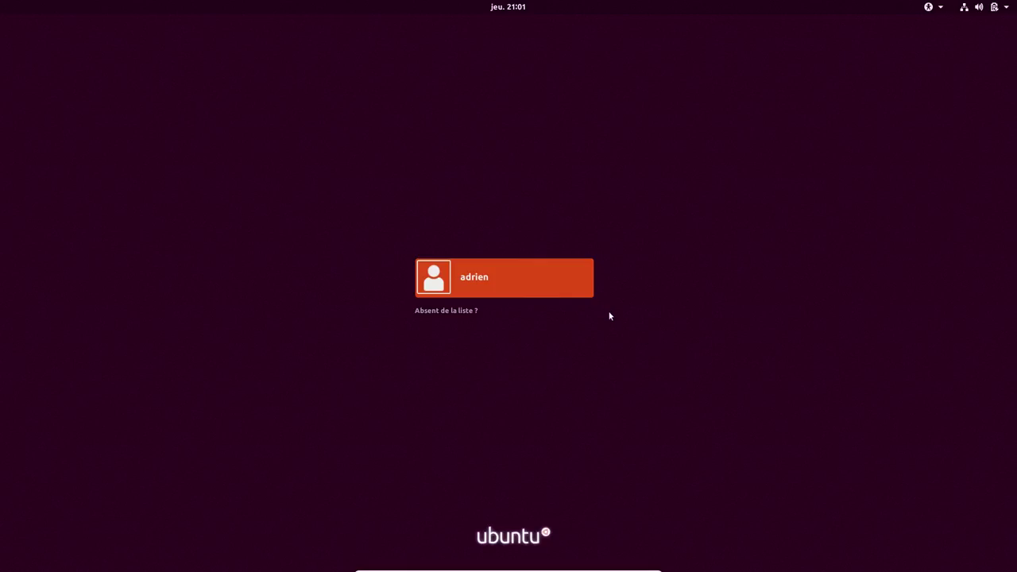
# Log back in to the user account by entering the account password
pyautogui.click(535, 285)
pyautogui.write('**********')
pyautogui.press('Return')
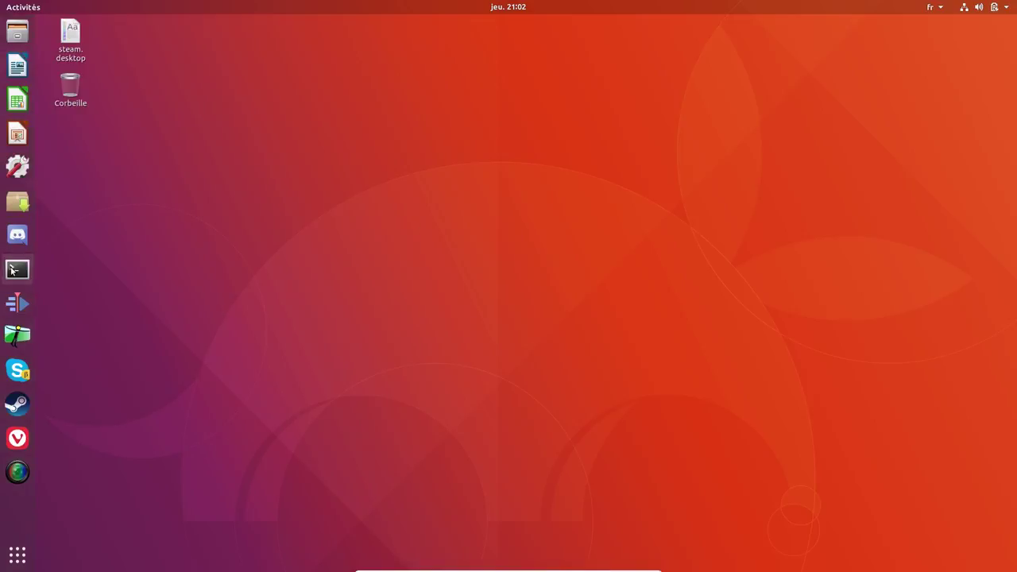
# Open a terminal, enlarge its text four levels, and start the sound mixer with "alsamixer"
pyautogui.click(14, 270)
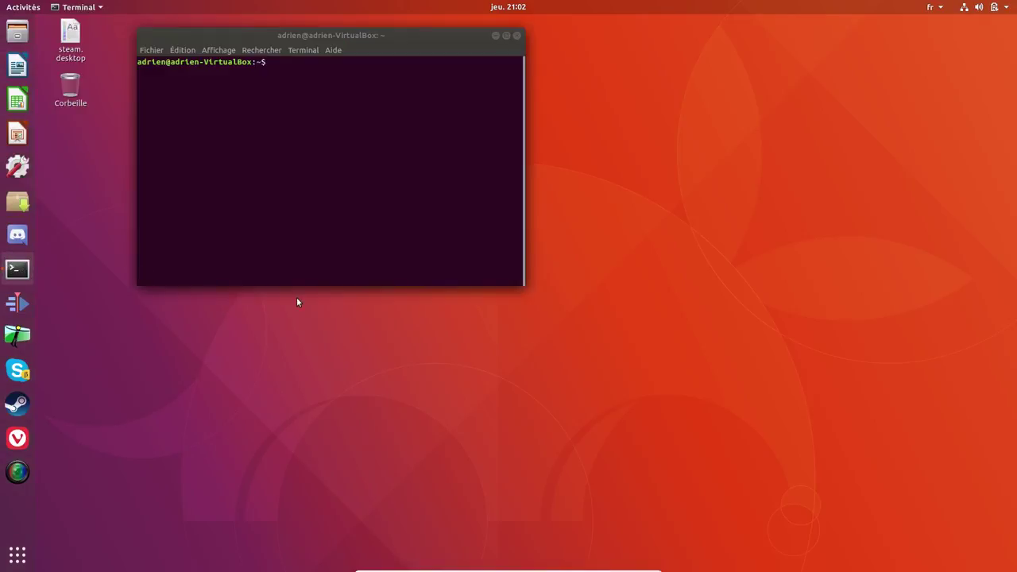
pyautogui.hotkey('ctrl', '+')
pyautogui.hotkey('ctrl', '+')
pyautogui.hotkey('ctrl', '+')
pyautogui.hotkey('ctrl', '+')
pyautogui.write('alsamixer')
pyautogui.press('Return')
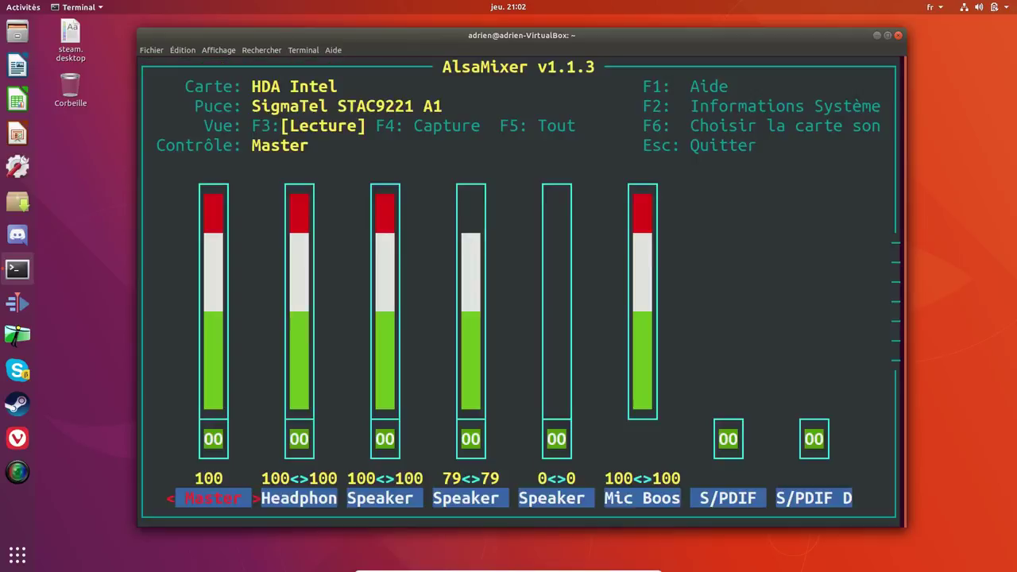
# Raise the Speaker Front volume to 100 on both channels, and close the mixer terminal
pyautogui.press('Right')
pyautogui.press('Right')
pyautogui.press('Right')
pyautogui.press('Up')
pyautogui.press('Up')
pyautogui.press('Up')
pyautogui.press('Up')
pyautogui.press('Up')
pyautogui.press('Up')
pyautogui.press('Up')
pyautogui.press('Up')
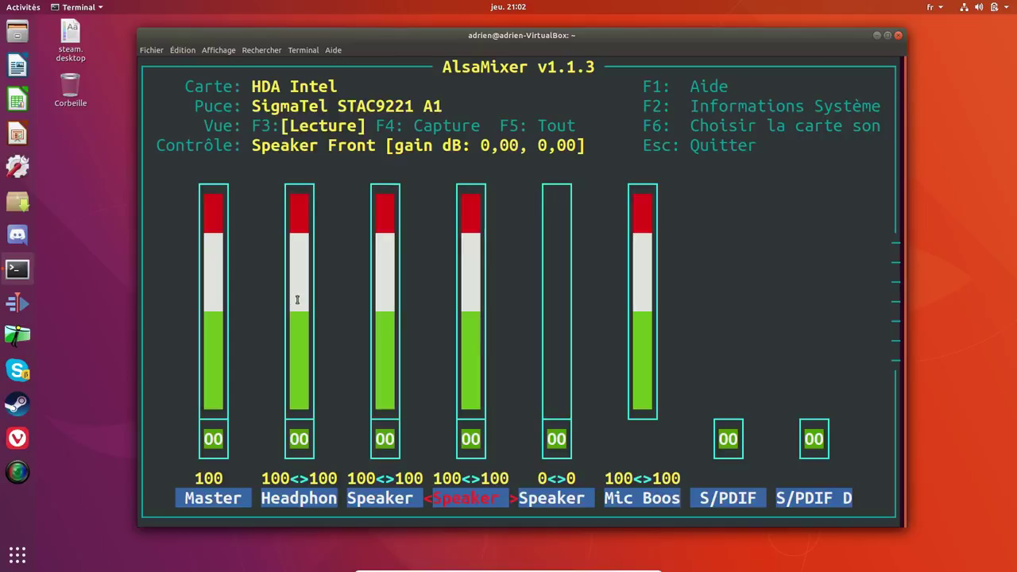
pyautogui.press('Left')
pyautogui.press('Right')
pyautogui.press('Right')
pyautogui.press('Left')
pyautogui.press('Left')
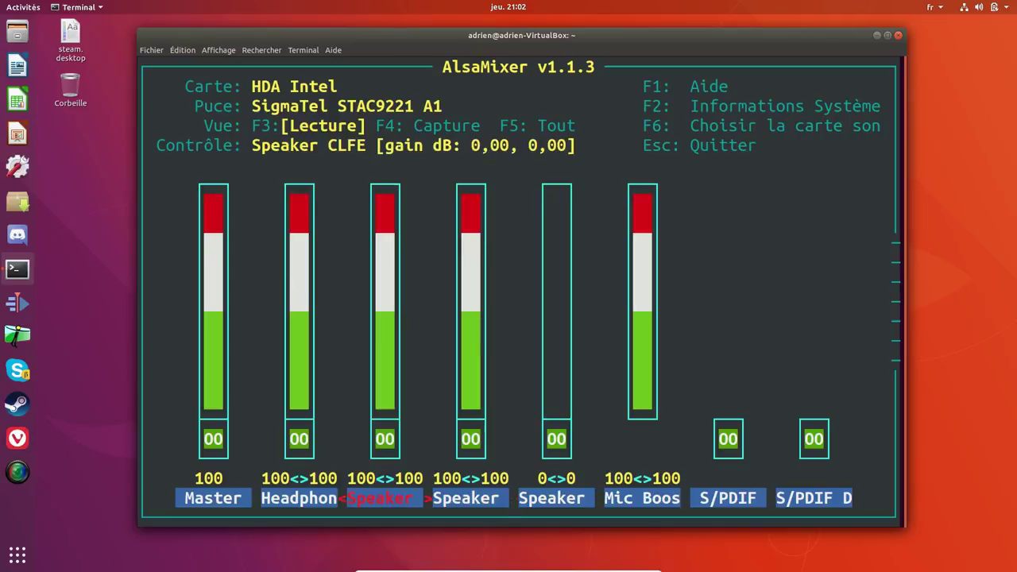
pyautogui.press('Right')
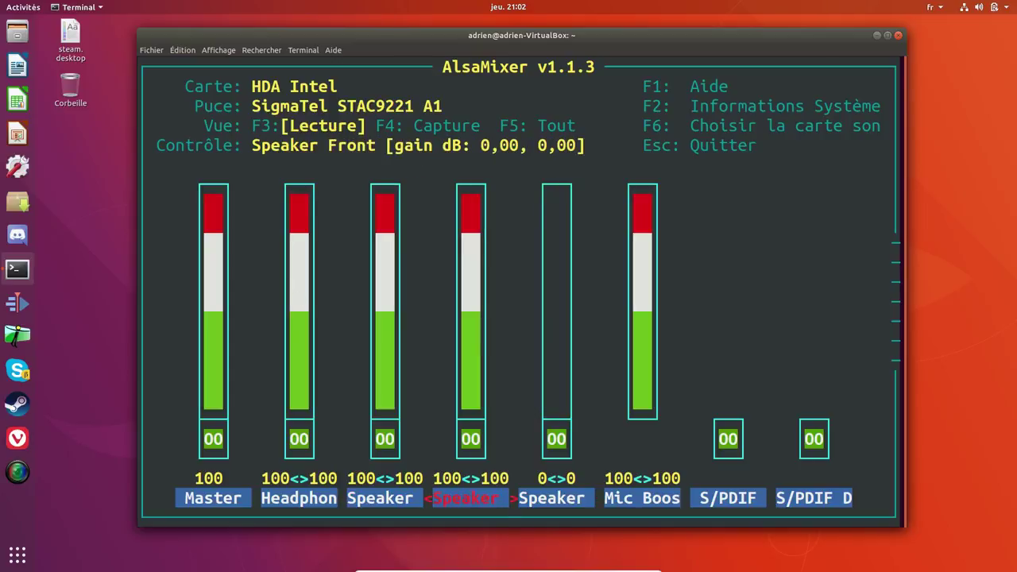
pyautogui.click(897, 36)
pyautogui.click(592, 309)
# Search the installed applications for "clem" and launch Clementine
pyautogui.click(19, 6)
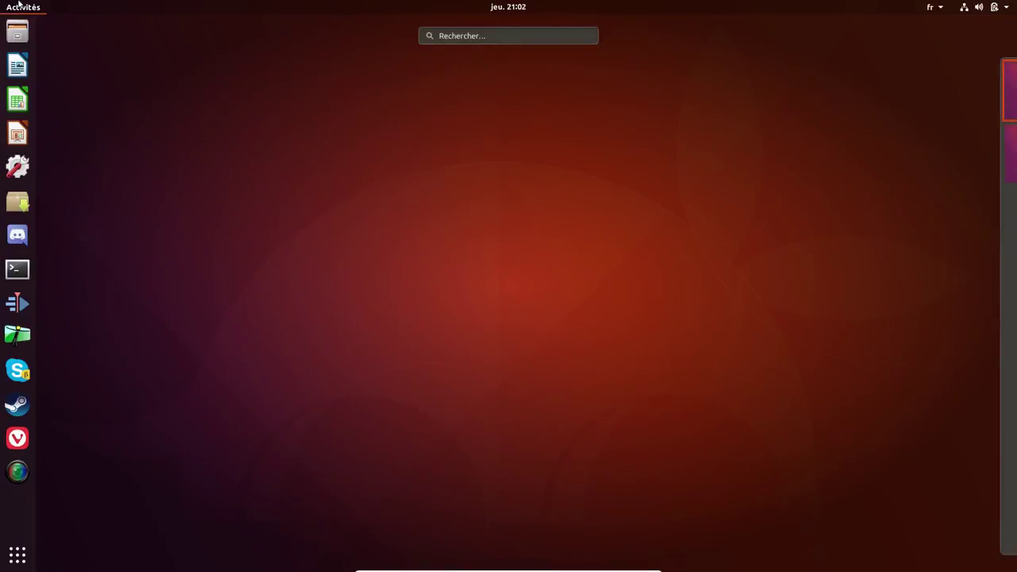
pyautogui.write('clem')
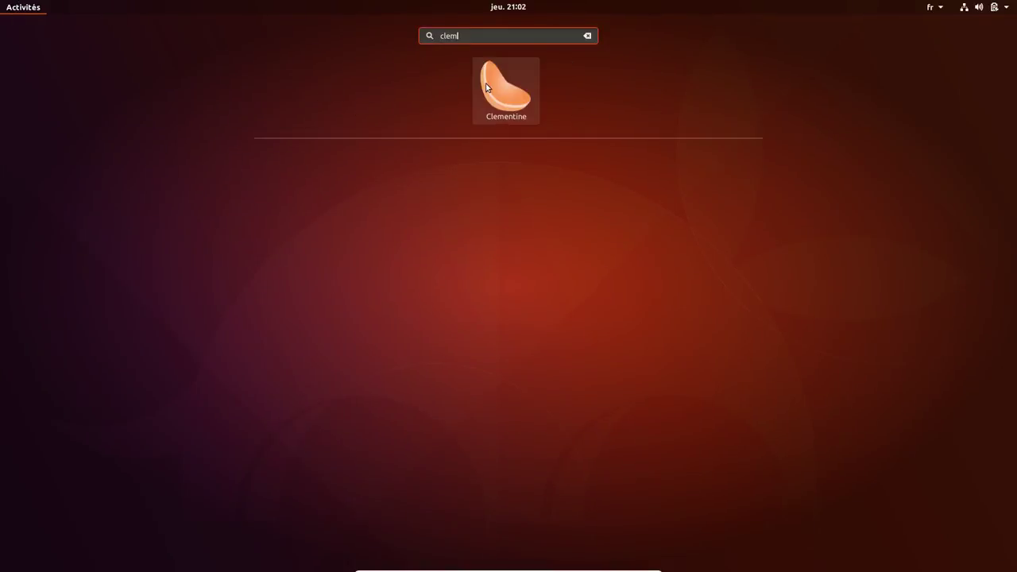
pyautogui.click(487, 85)
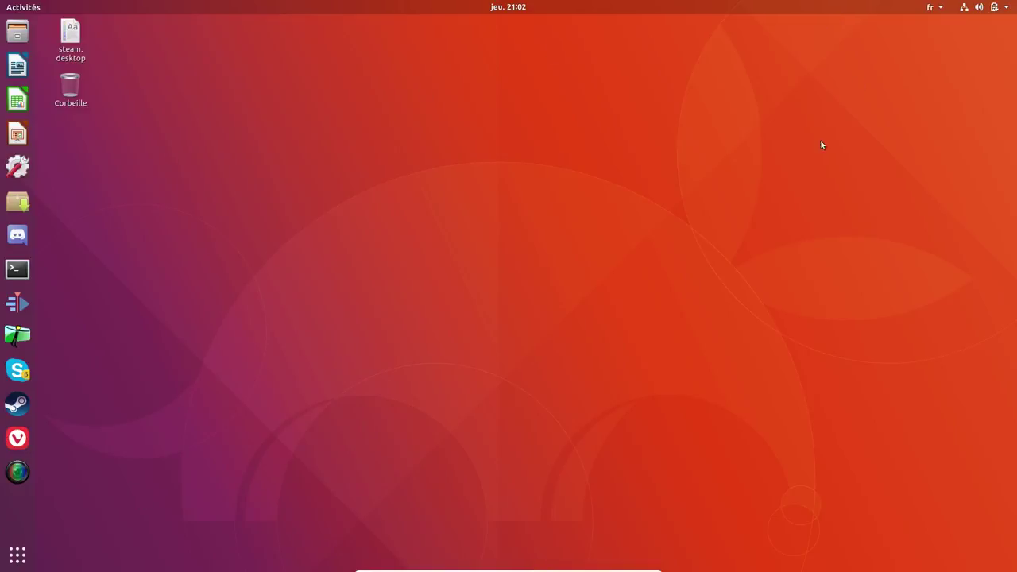
pyautogui.click(942, 8)
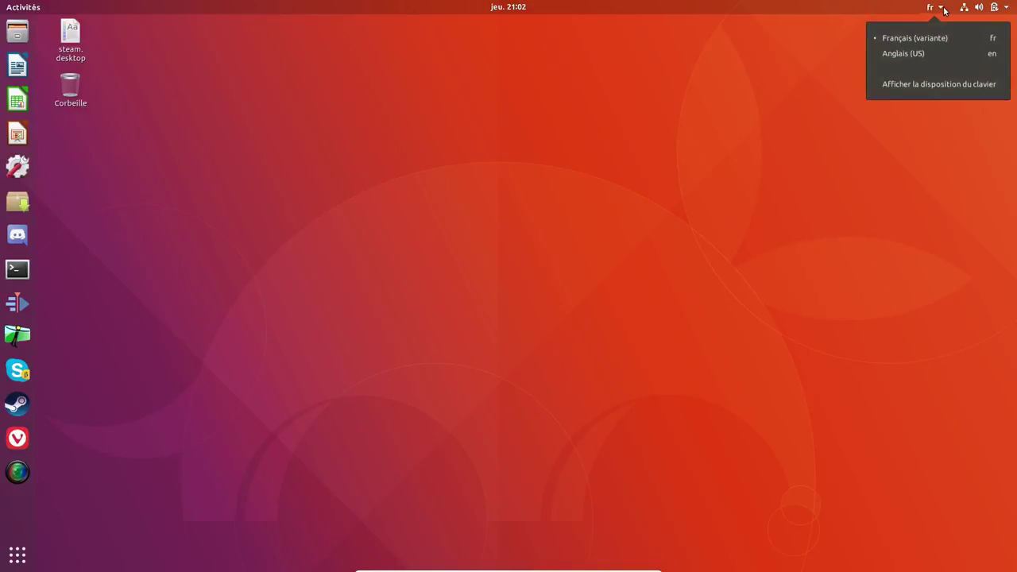
pyautogui.click(943, 10)
pyautogui.click(1008, 8)
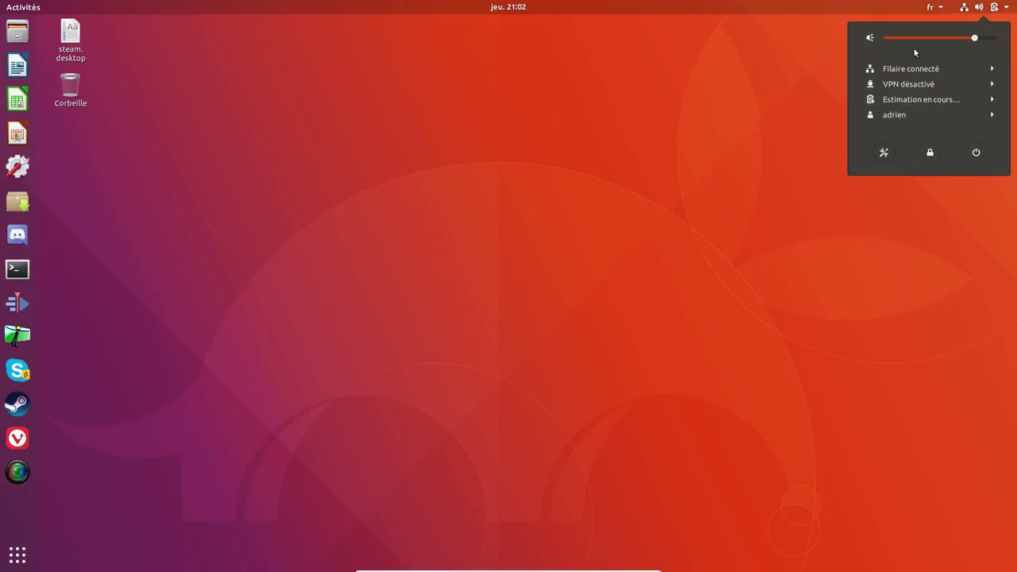
pyautogui.click(231, 155)
# Find the system monitor by searching for "sys", examine the clementine process in its process list, and close it
pyautogui.click(6, 563)
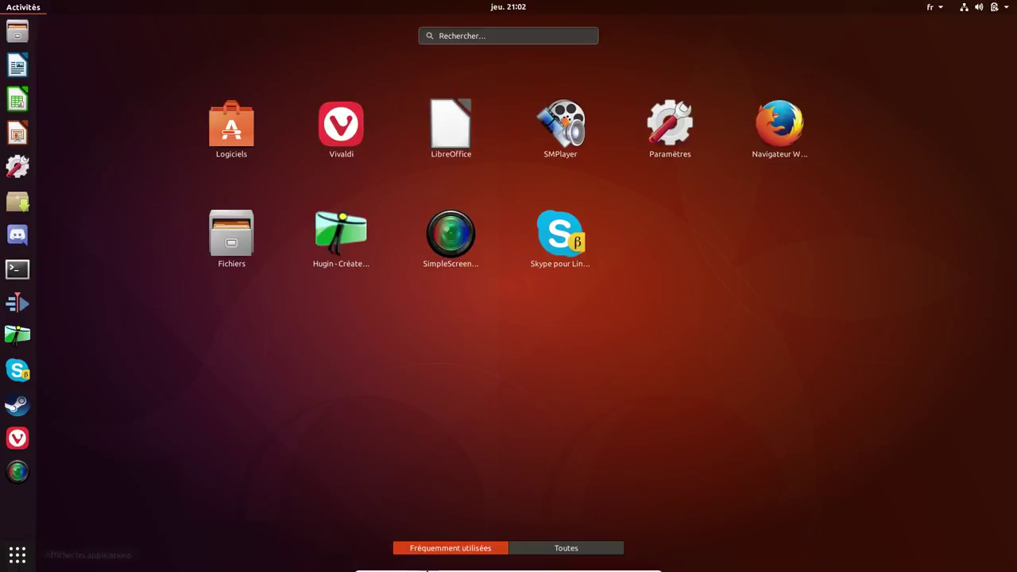
pyautogui.click(565, 549)
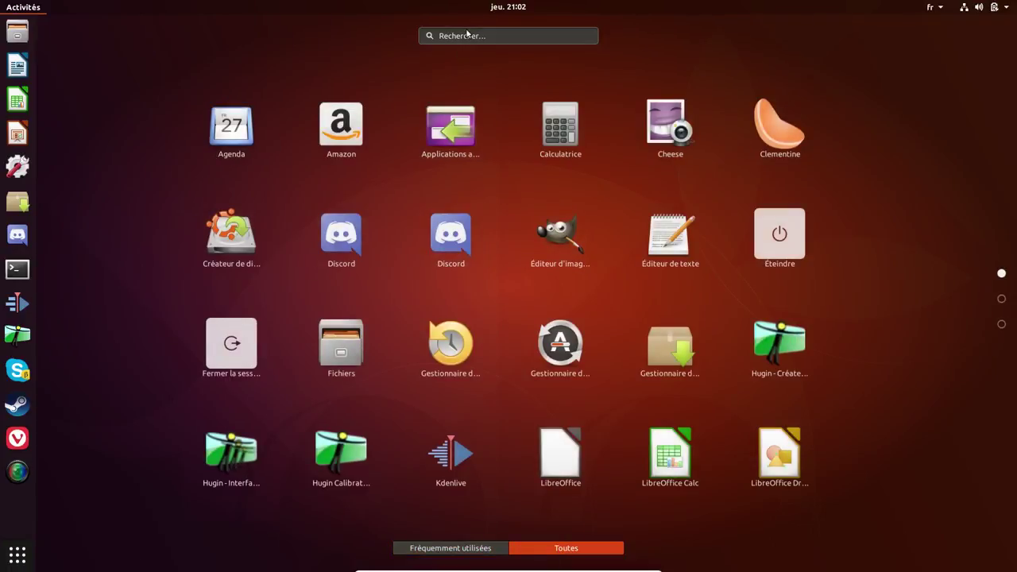
pyautogui.click(465, 35)
pyautogui.write('sys')
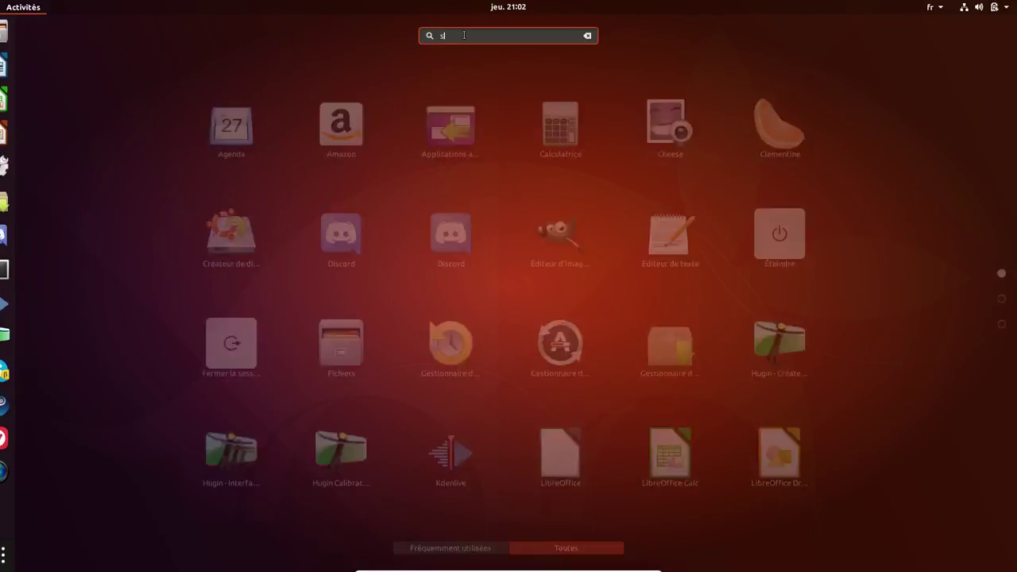
pyautogui.click(305, 101)
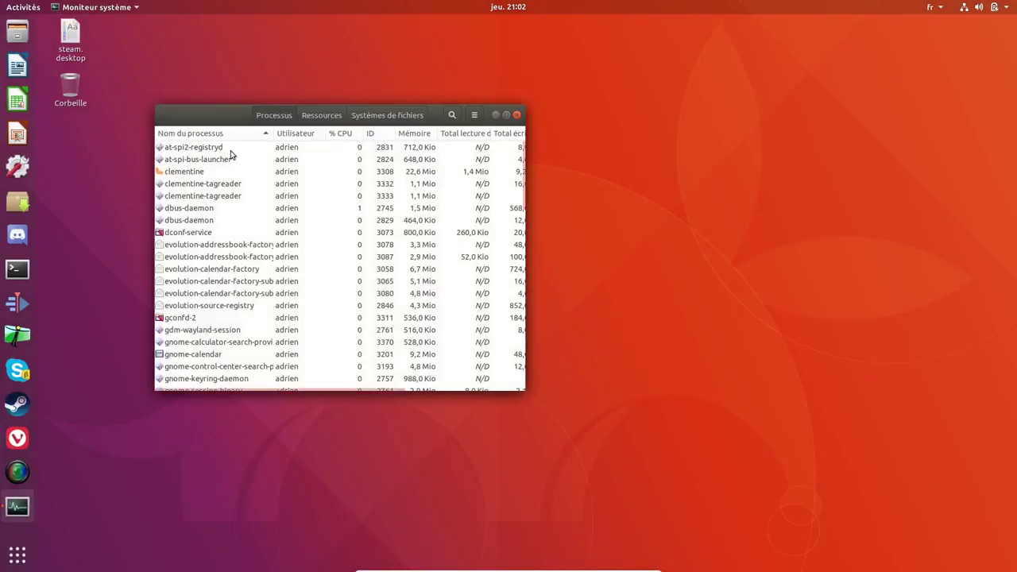
pyautogui.click(196, 172)
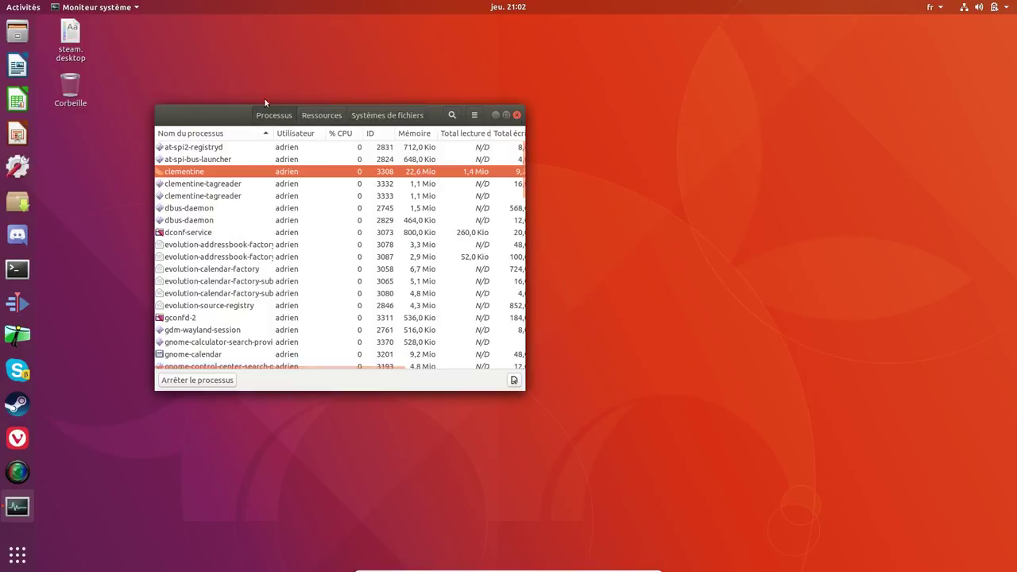
pyautogui.click(517, 115)
# Open a terminal and start a root shell with "sudo -i", entering the account password
pyautogui.click(17, 270)
pyautogui.write('sudo -i')
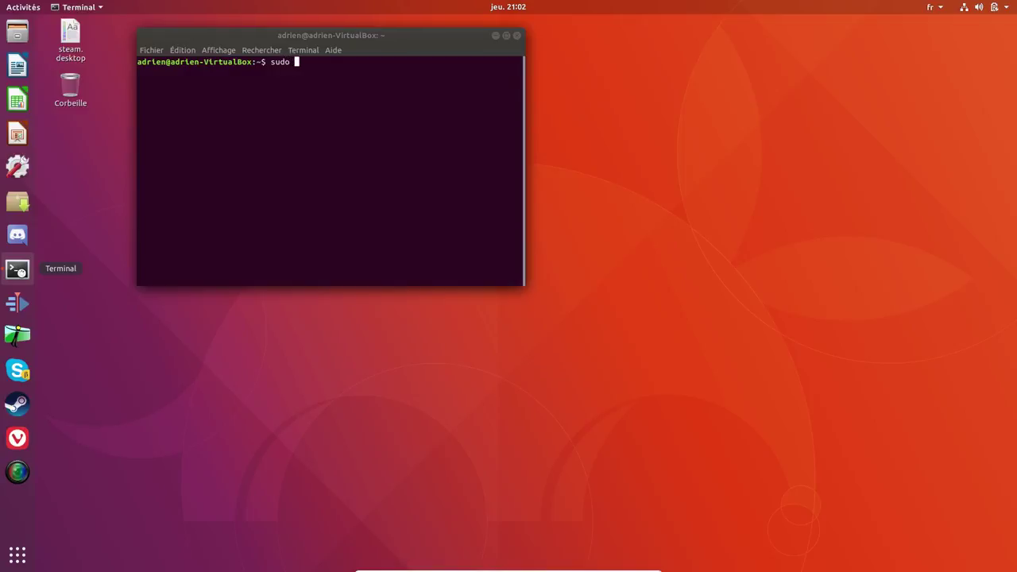
pyautogui.press('Return')
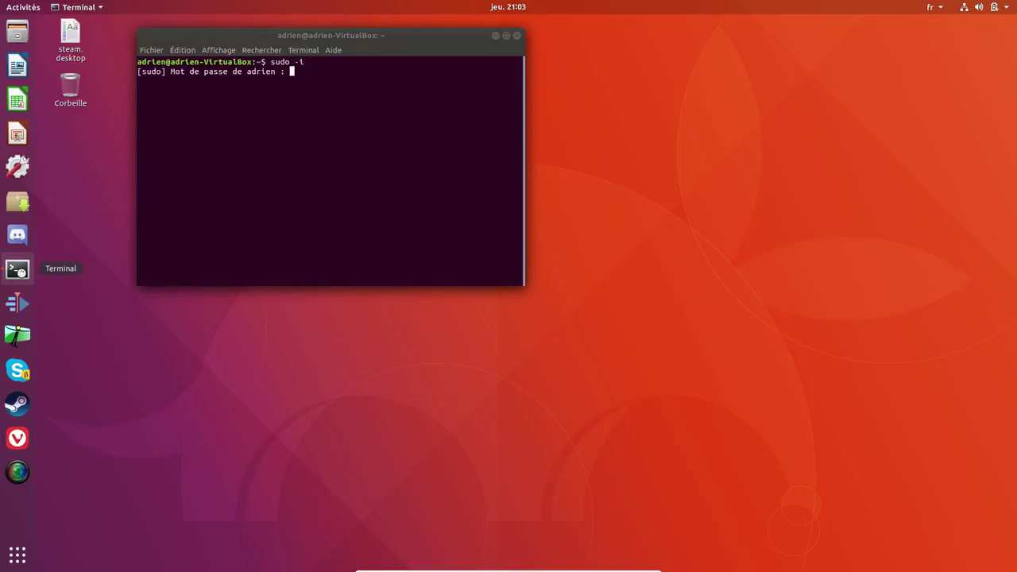
pyautogui.press('Return')
# Enlarge the terminal text and clear the stray characters from the root prompt
pyautogui.write(';6~;6~')
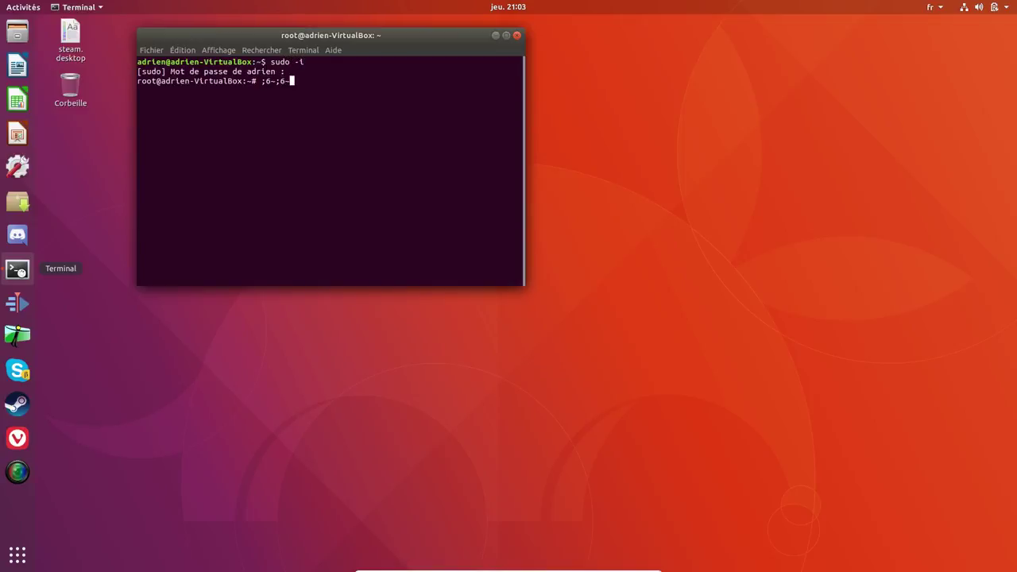
pyautogui.write(';6~;6~;6~;6~')
pyautogui.hotkey('ctrl', '+')
pyautogui.hotkey('ctrl', '+')
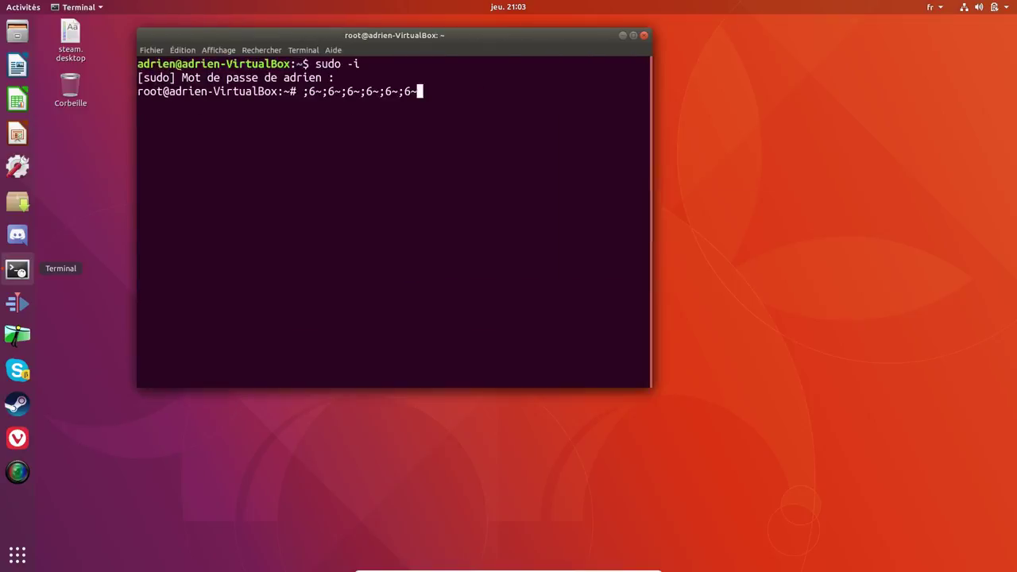
pyautogui.press('BackSpace')
pyautogui.press('BackSpace')
pyautogui.press('BackSpace')
pyautogui.press('BackSpace')
pyautogui.press('BackSpace')
pyautogui.press('BackSpace')
pyautogui.press('BackSpace')
pyautogui.press('BackSpace')
pyautogui.press('BackSpace')
pyautogui.press('BackSpace')
pyautogui.press('BackSpace')
pyautogui.press('BackSpace')
pyautogui.press('BackSpace')
pyautogui.press('BackSpace')
pyautogui.press('BackSpace')
pyautogui.press('BackSpace')
pyautogui.press('BackSpace')
pyautogui.press('BackSpace')
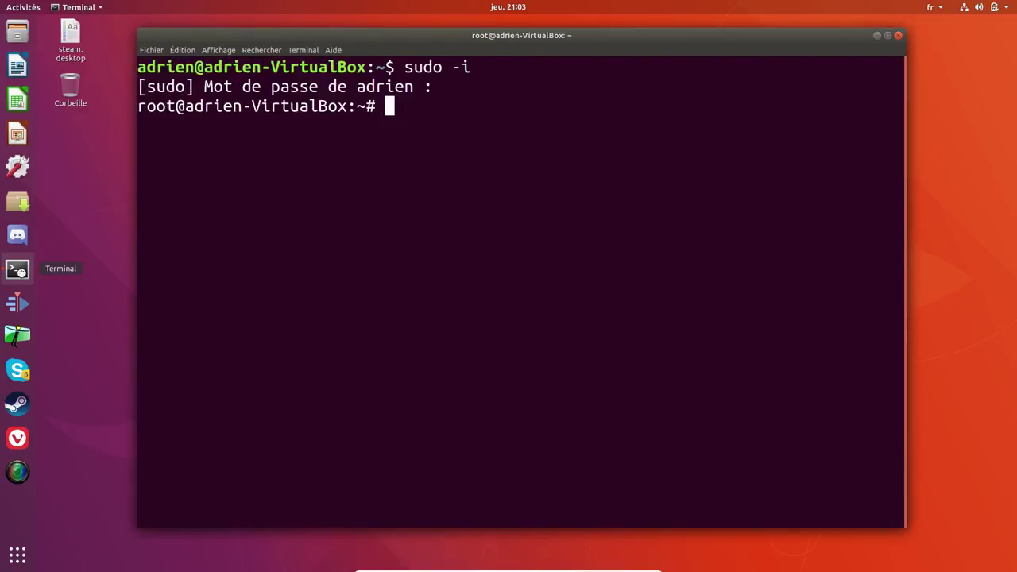
# Uninstall Clementine with "apt remove clementine", confirming the removal with "o"
pyautogui.write('apt ')
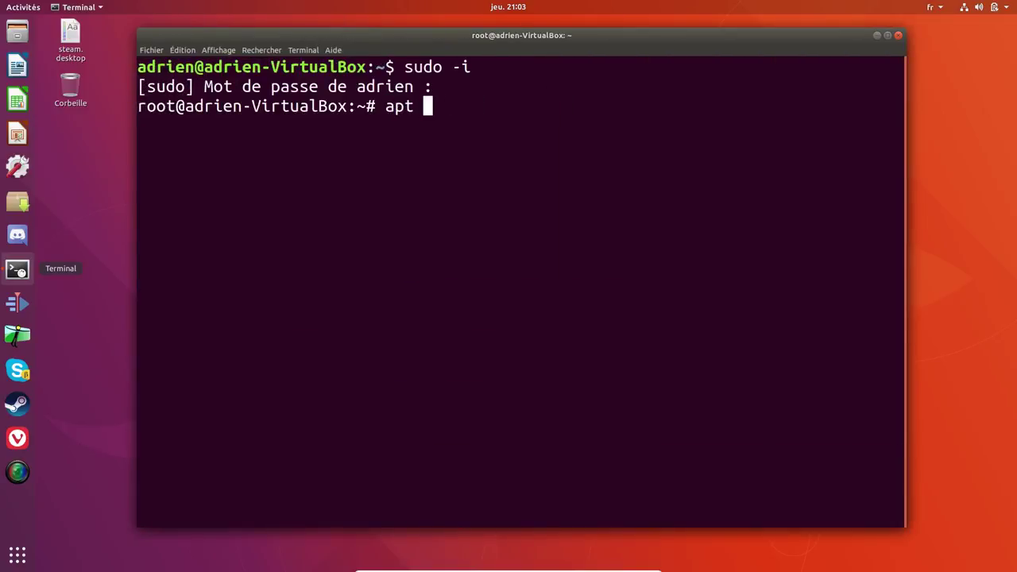
pyautogui.write('remo')
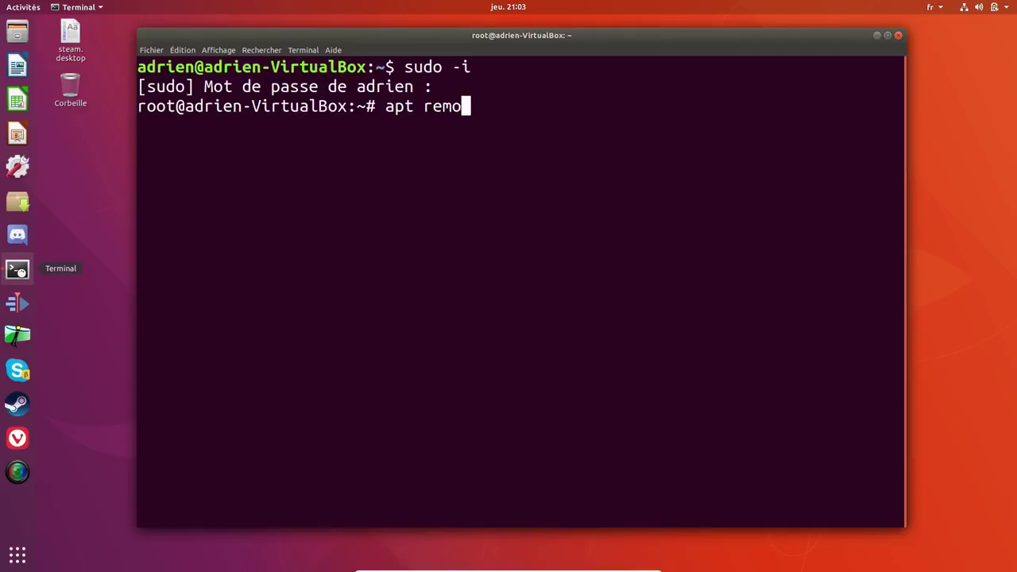
pyautogui.write('ve clementine')
pyautogui.press('Return')
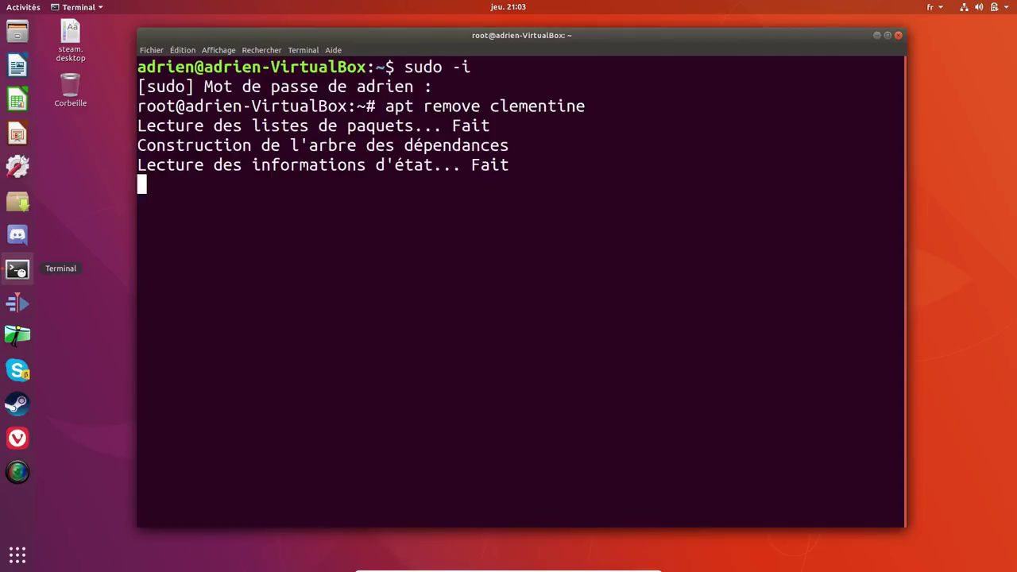
pyautogui.write('o')
pyautogui.press('Return')
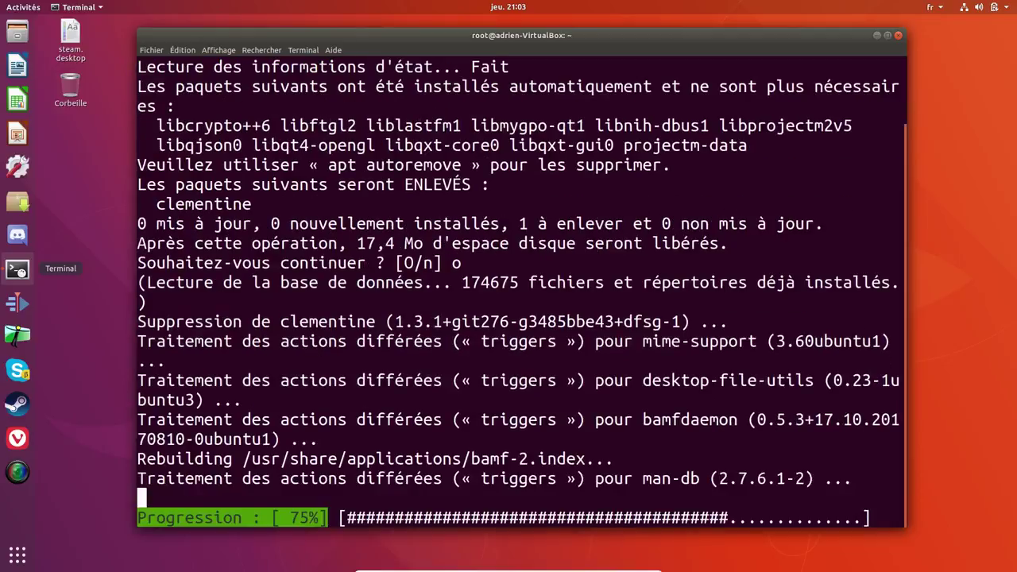
# Reinstall Clementine with "apt install clementine", answering "o" to the confirmation
pyautogui.write('a')
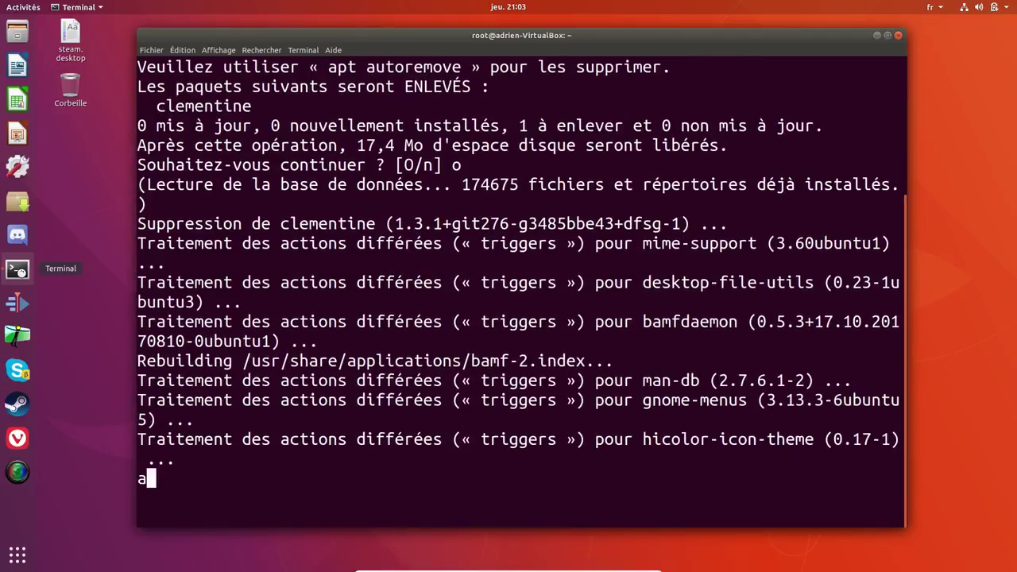
pyautogui.write('pt insta')
pyautogui.press('BackSpace')
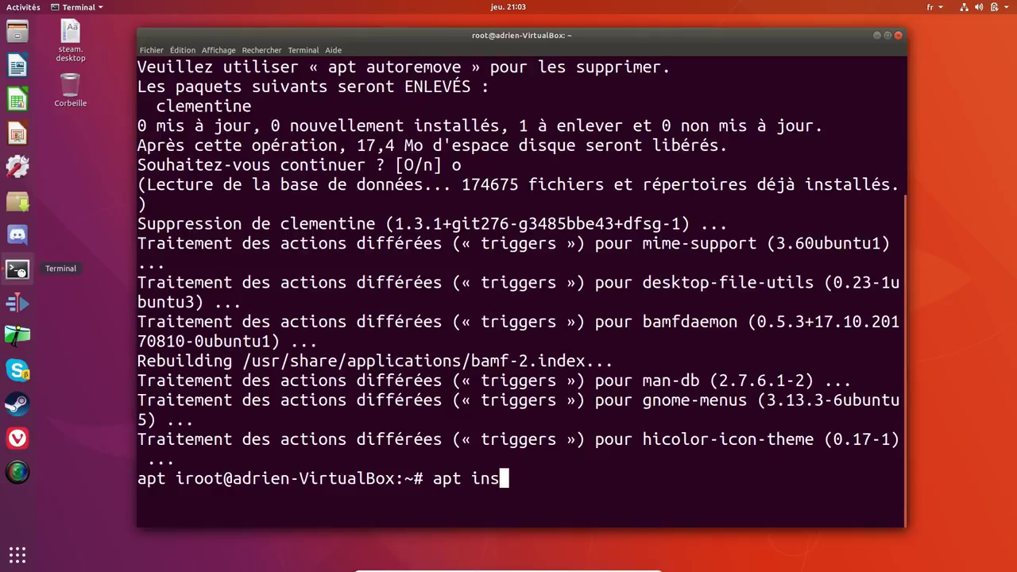
pyautogui.write('tall clementine')
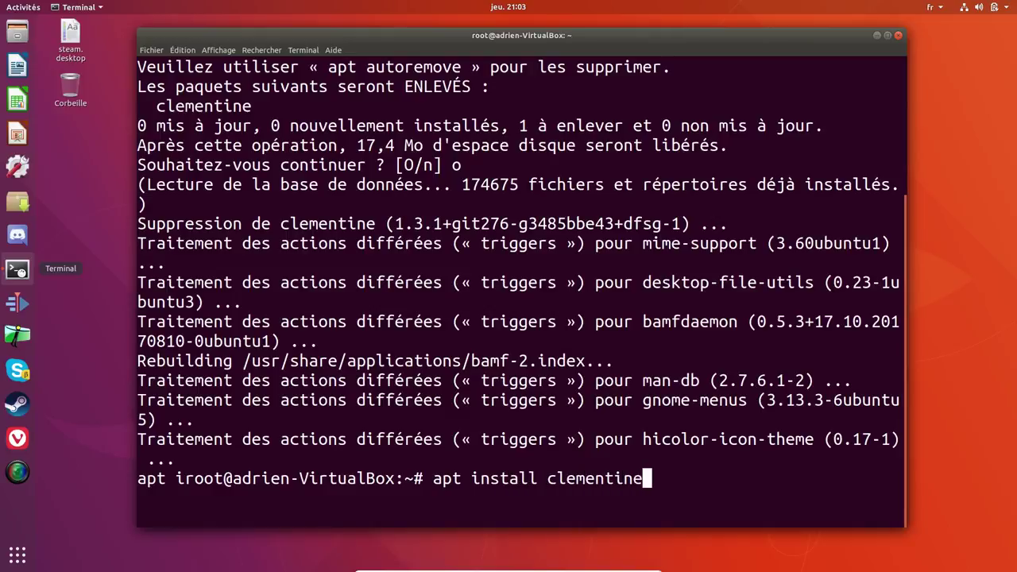
pyautogui.press('Return')
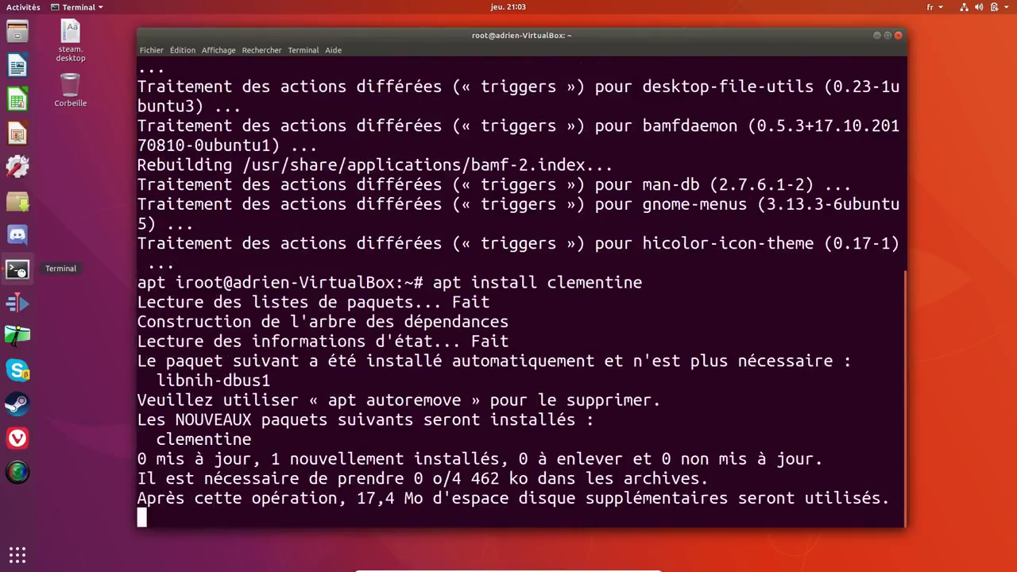
pyautogui.write('o')
pyautogui.press('Return')
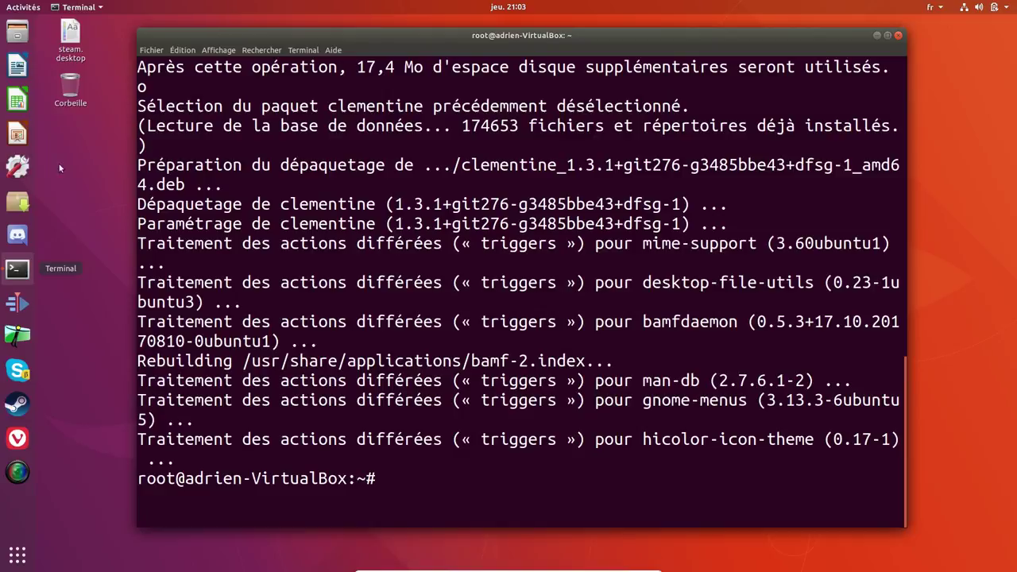
# Search the installed applications for "clem", launch Clementine and play the track "Lost Control (feat. B.P.)" from its playlist
pyautogui.click(4, 4)
pyautogui.write('clem')
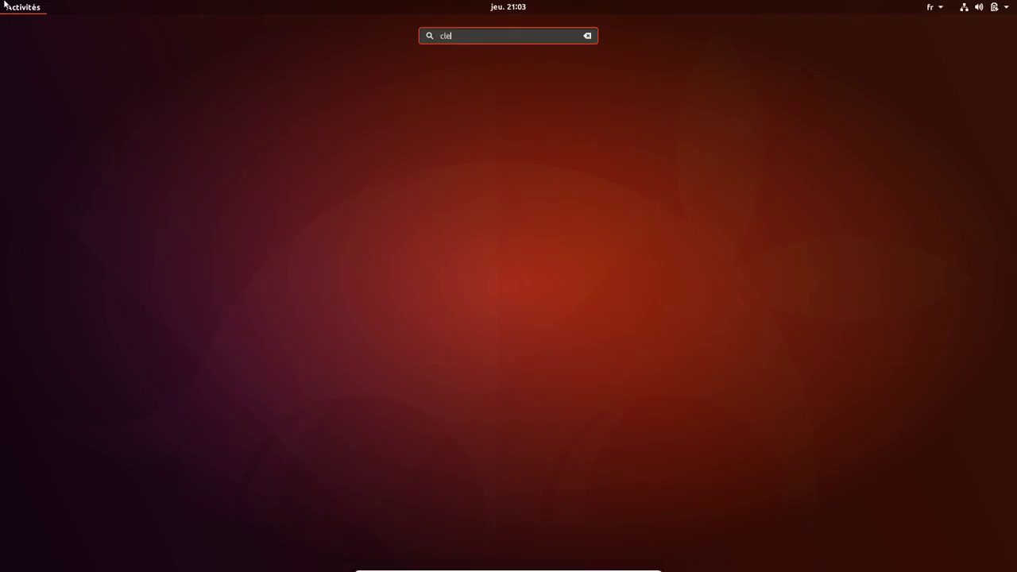
pyautogui.click(506, 104)
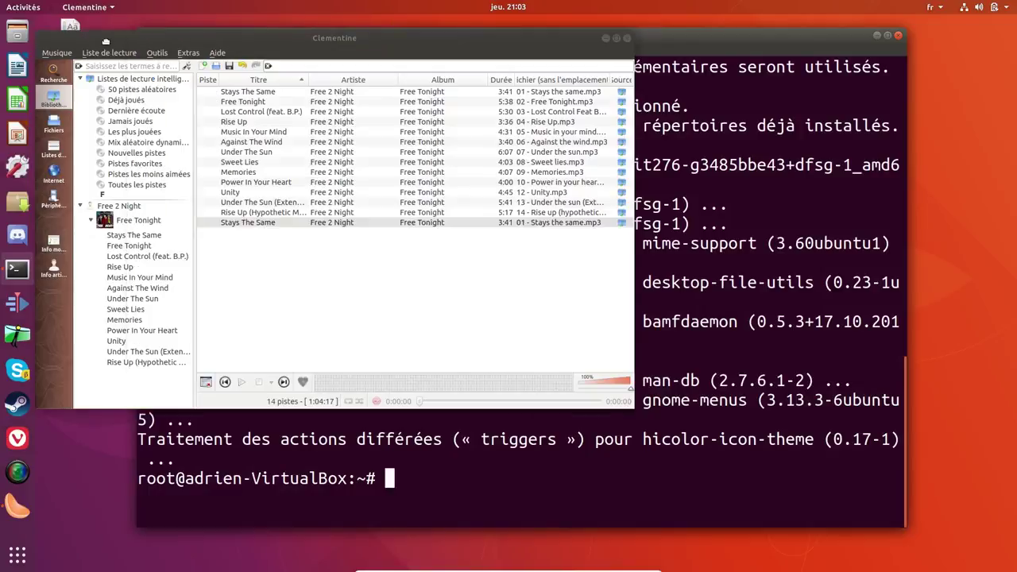
pyautogui.moveTo(187, 38); pyautogui.dragTo(272, 53)
pyautogui.click(353, 127)
pyautogui.doubleClick(353, 127)
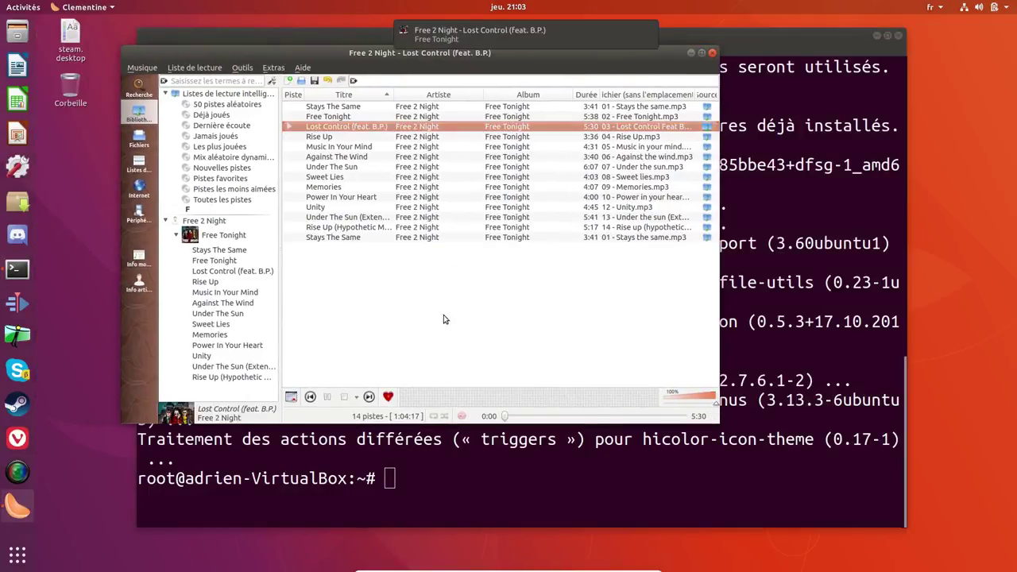
# Stop the music playback, then close both Clementine and the root terminal, confirming the terminal's closure
pyautogui.click(345, 397)
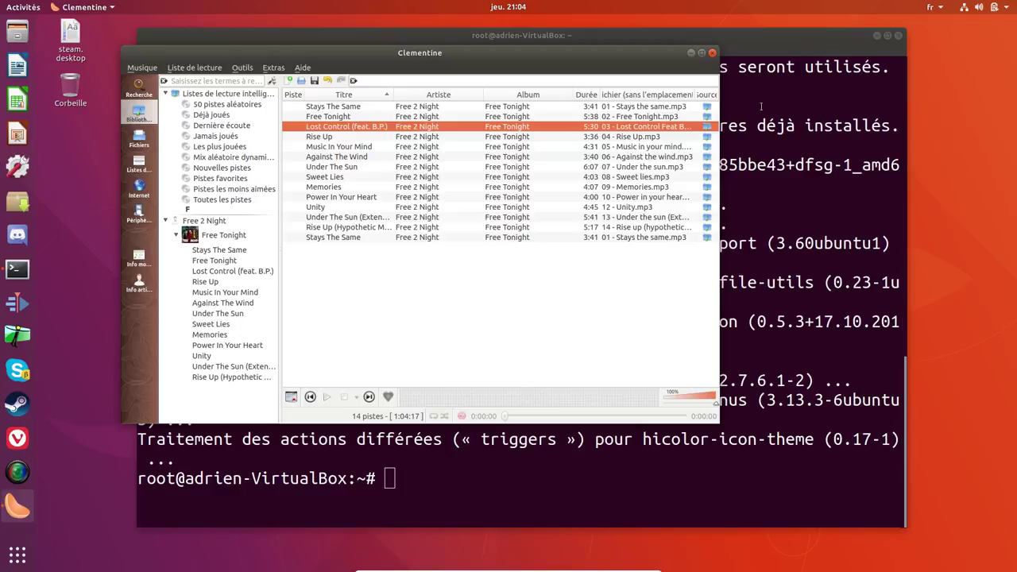
pyautogui.click(712, 53)
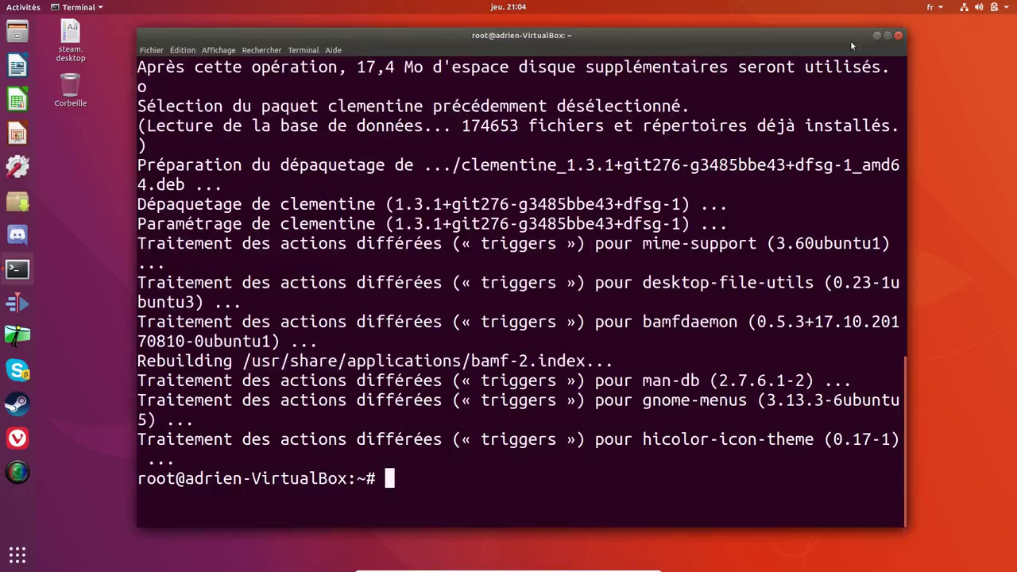
pyautogui.click(899, 37)
pyautogui.click(592, 312)
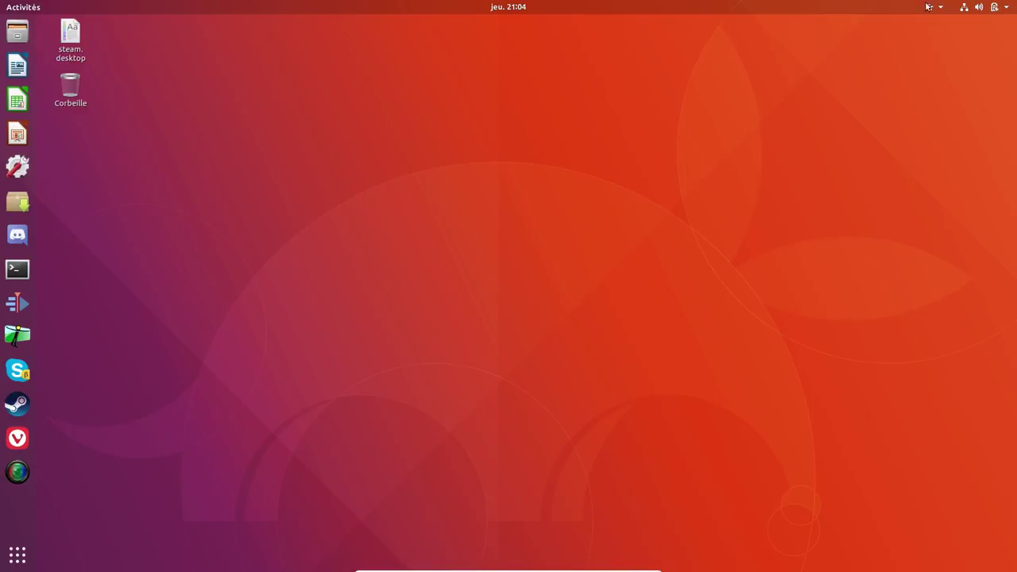
# Shut down the Ubuntu virtual machine and close the VirtualBox manager on the host desktop
pyautogui.click(1004, 8)
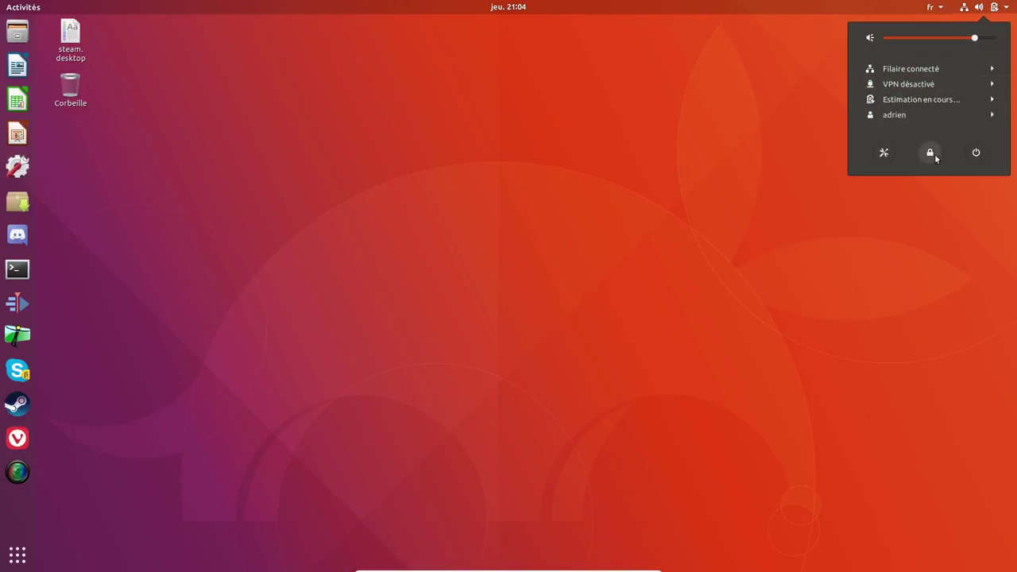
pyautogui.click(975, 153)
pyautogui.click(596, 335)
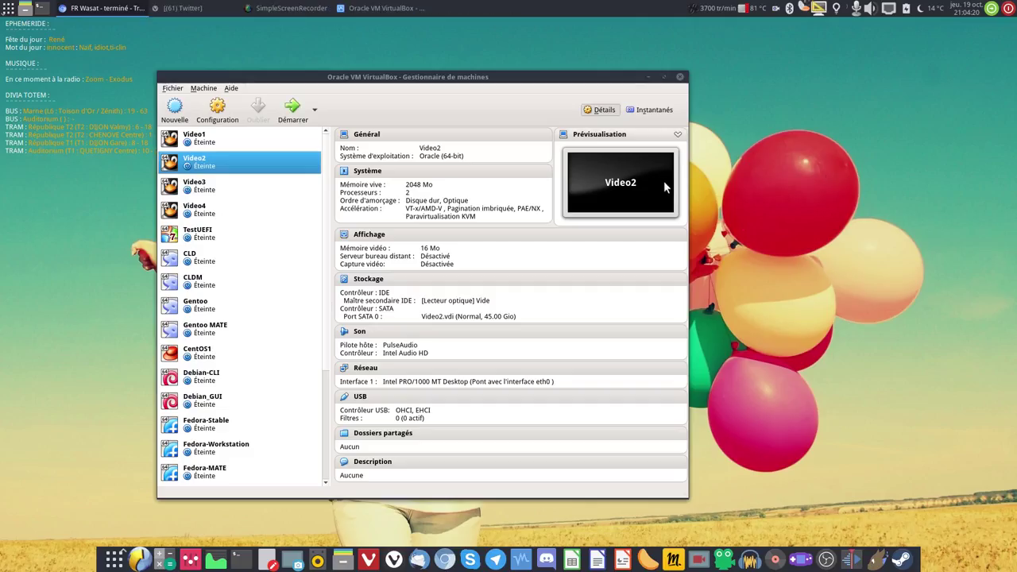
pyautogui.click(310, 16)
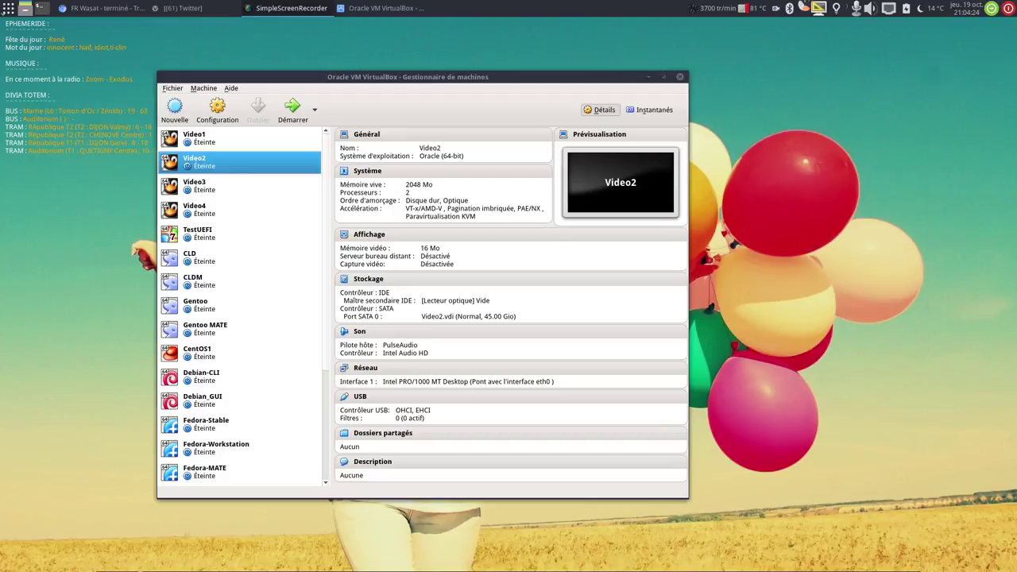
pyautogui.click(680, 77)
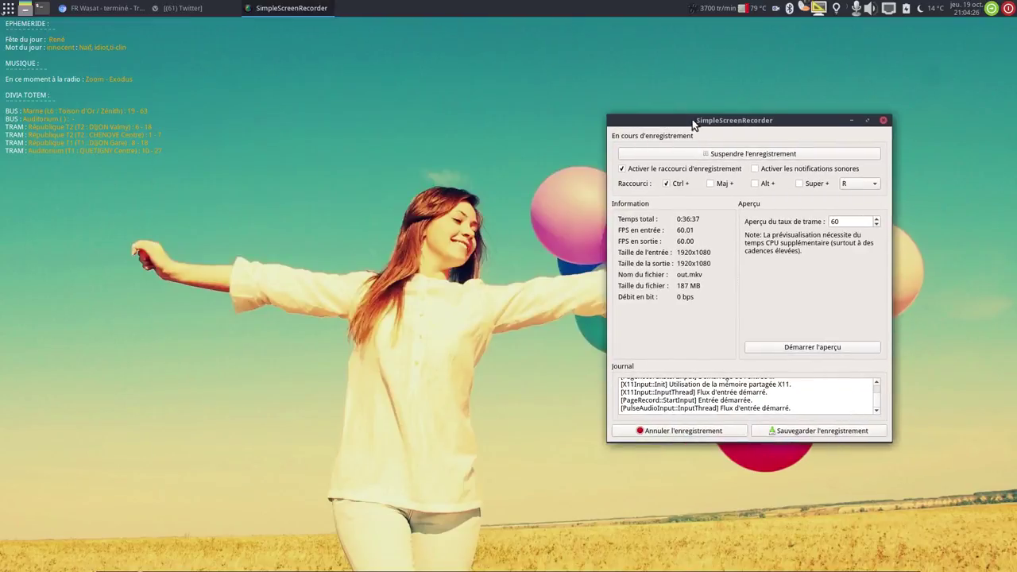